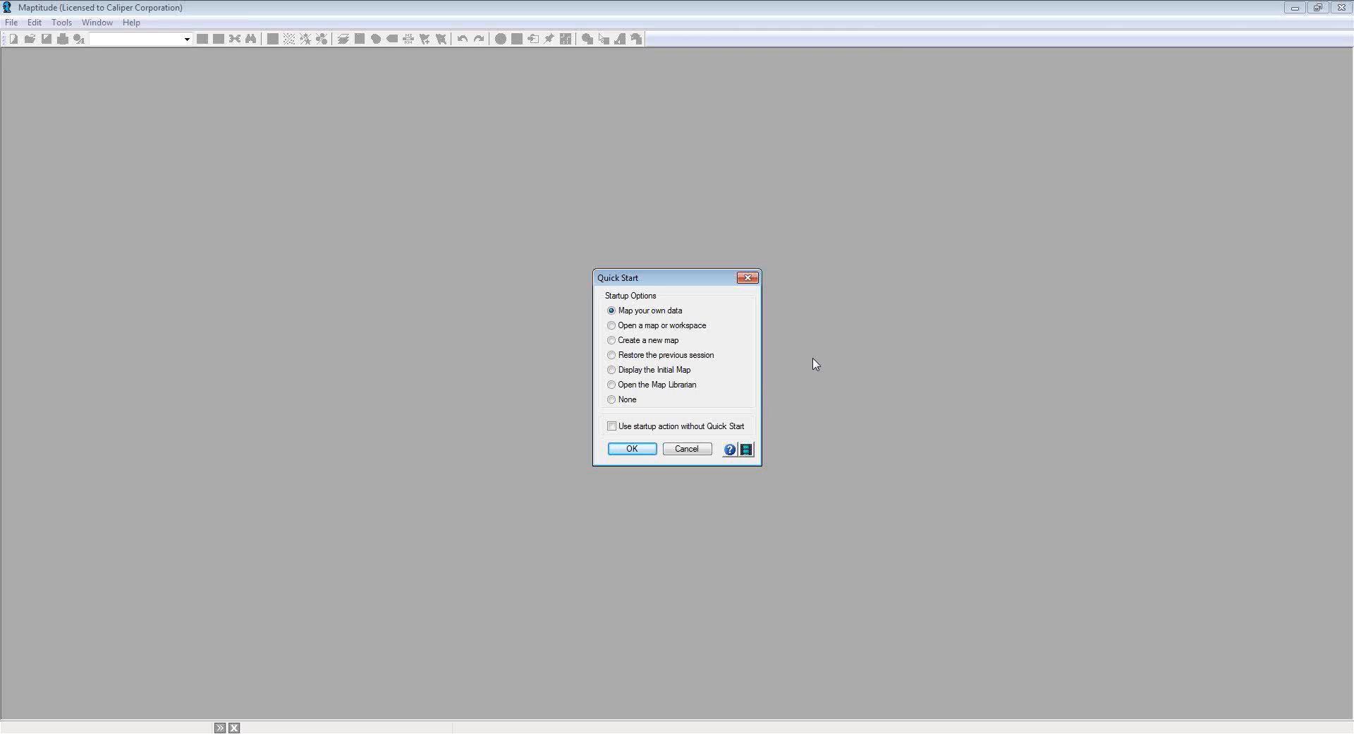
# Step: Start mapping your own data with the Colorado Customers sheet of Colorado Customers.xls from the Training folder
pyautogui.click(633, 449)
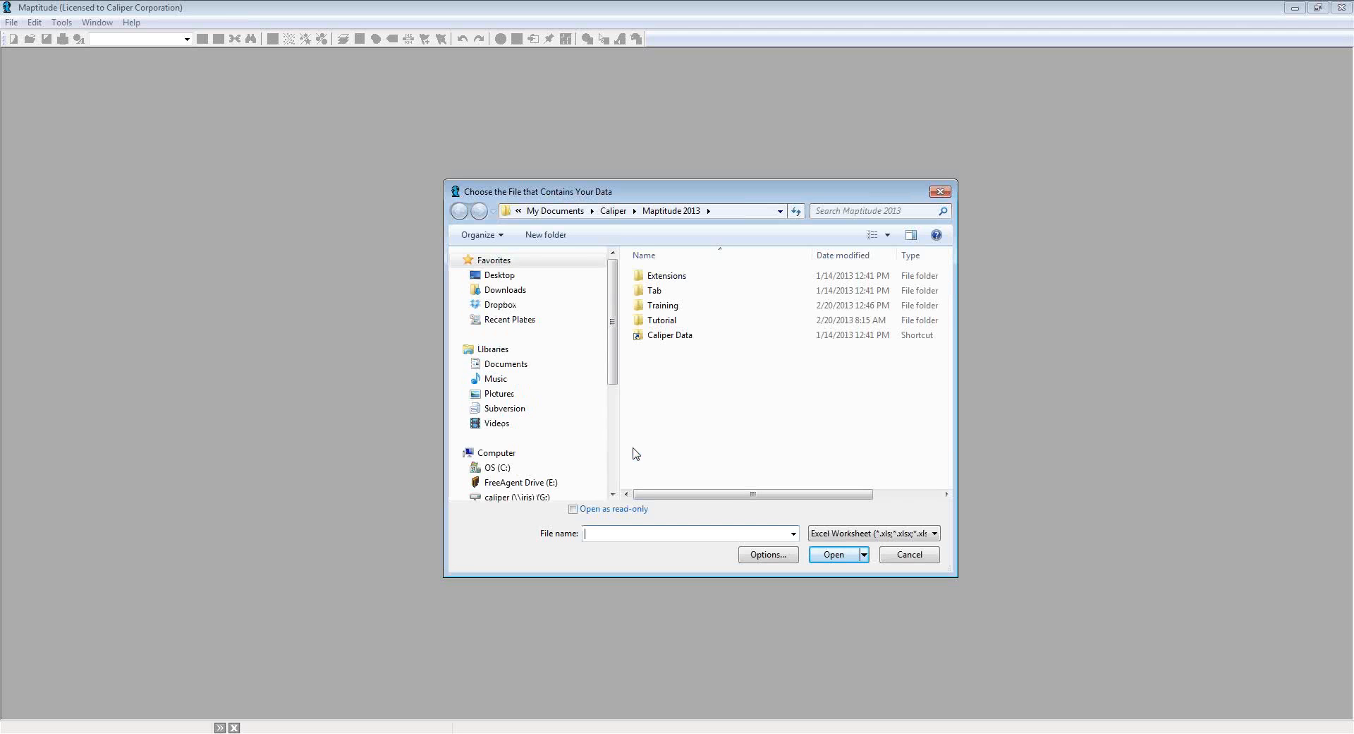
pyautogui.doubleClick(665, 306)
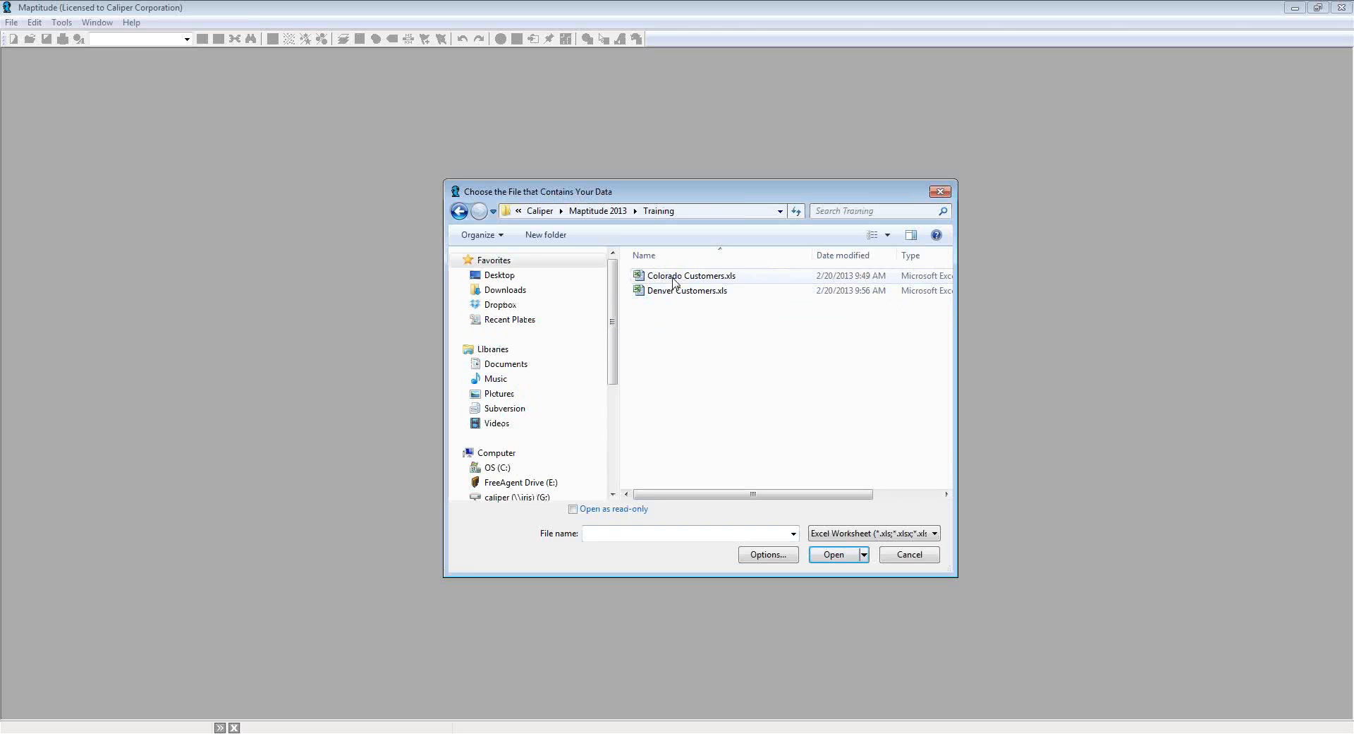
pyautogui.click(675, 282)
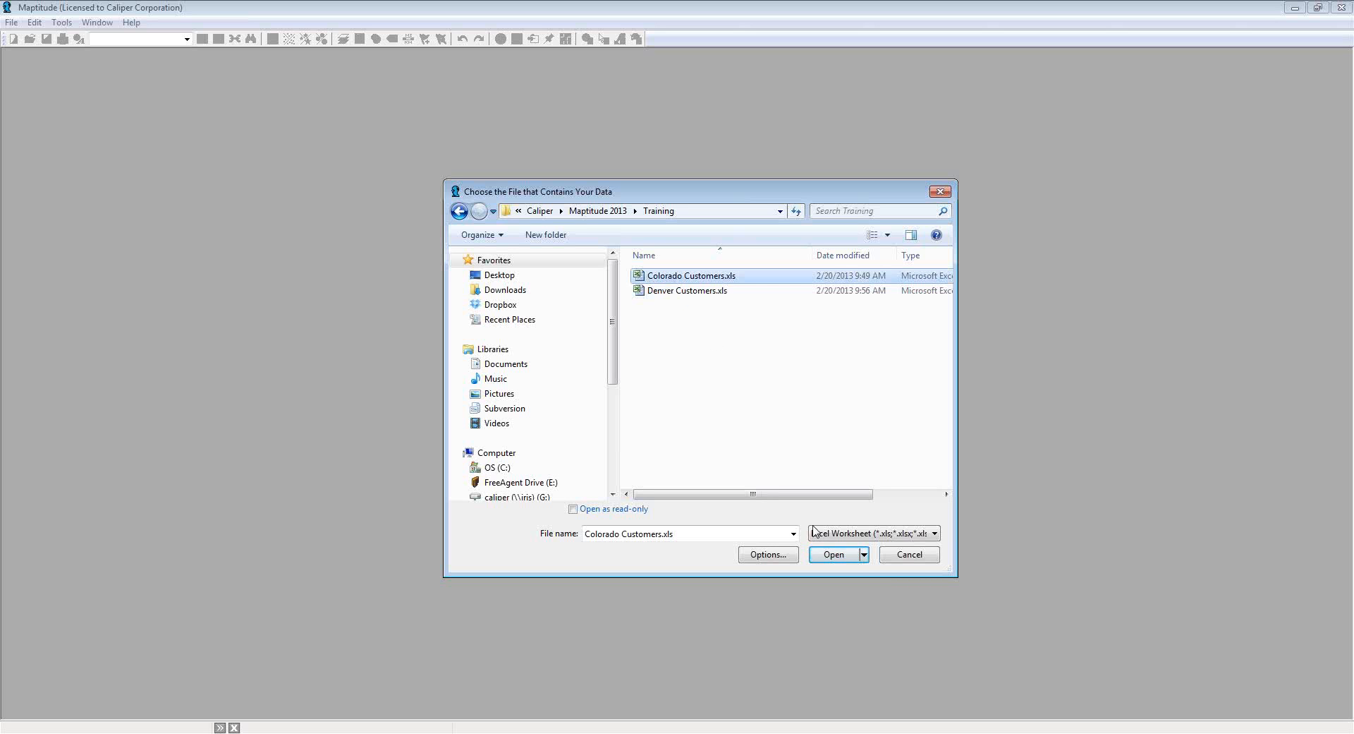
pyautogui.click(832, 554)
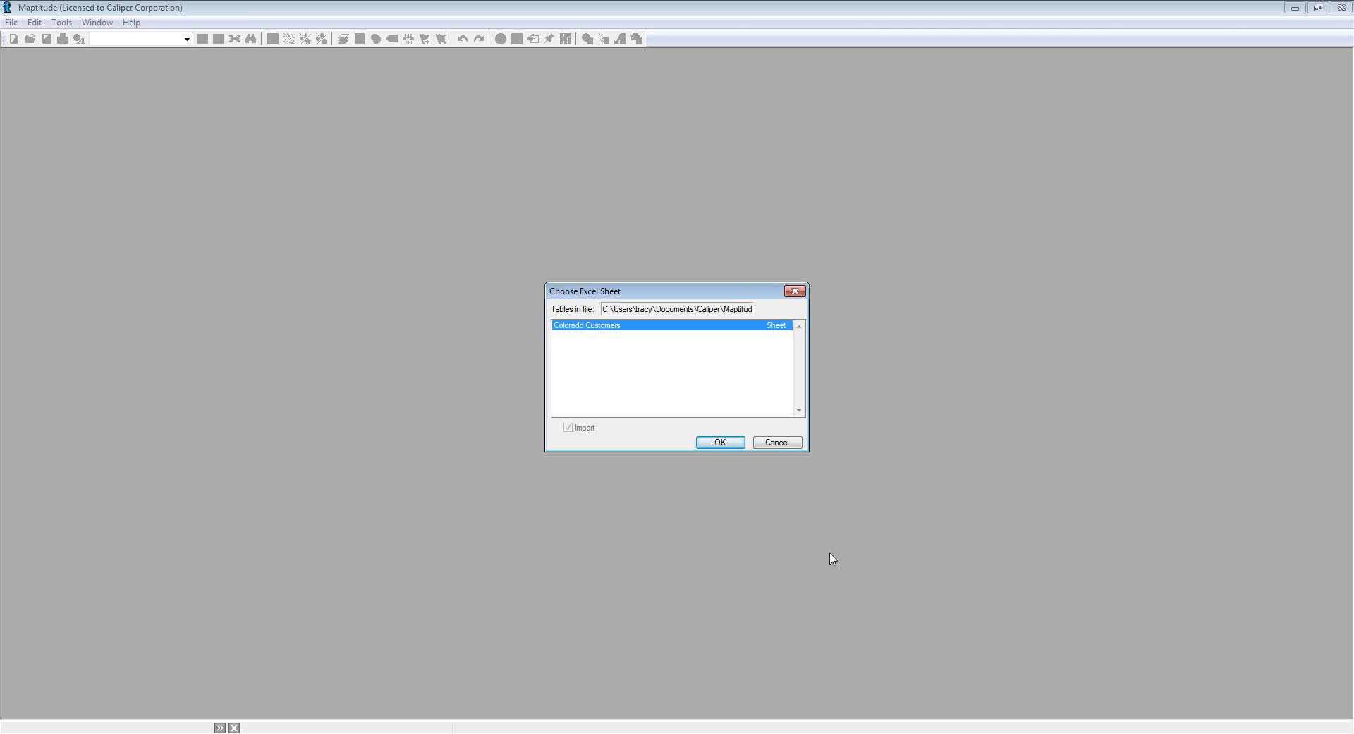
pyautogui.click(720, 443)
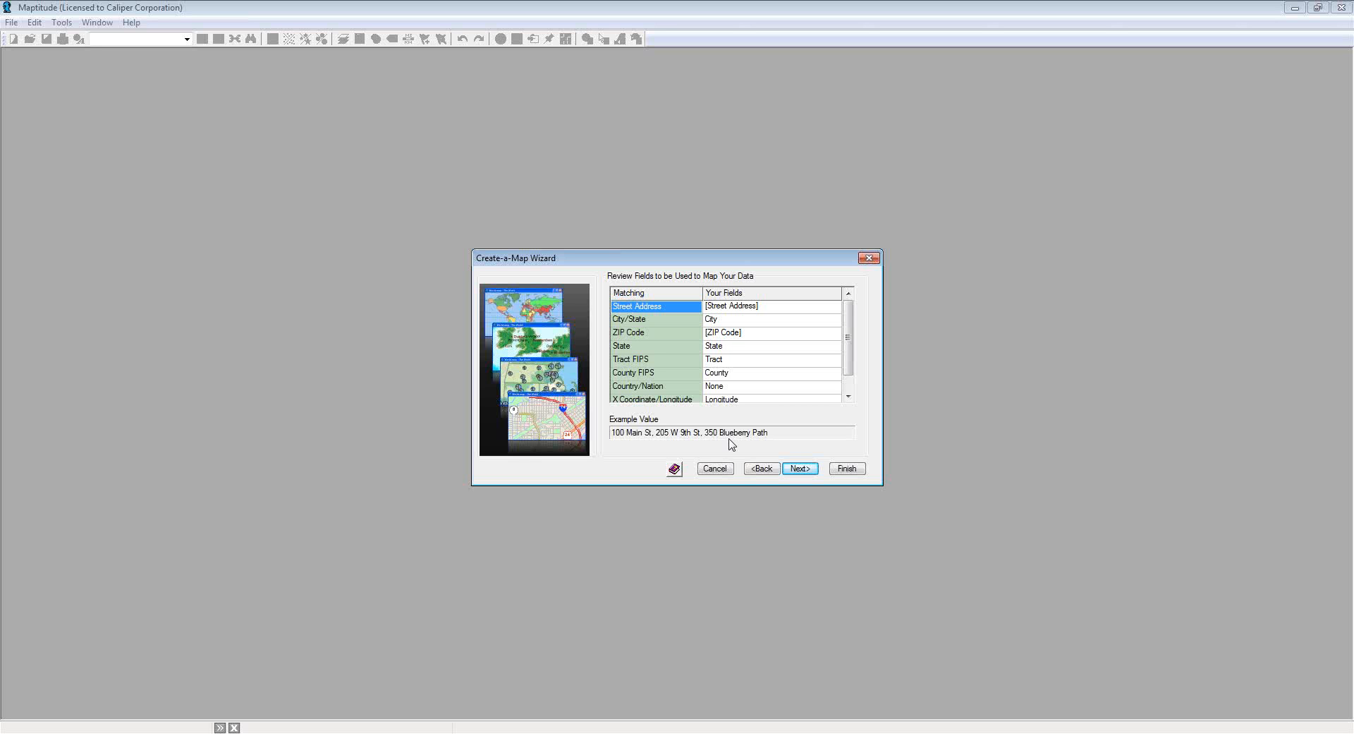
# Step: Keep [Street Address] matched to Street Address, accept the field matching, and choose to locate the records by U.S. Address
pyautogui.click(836, 310)
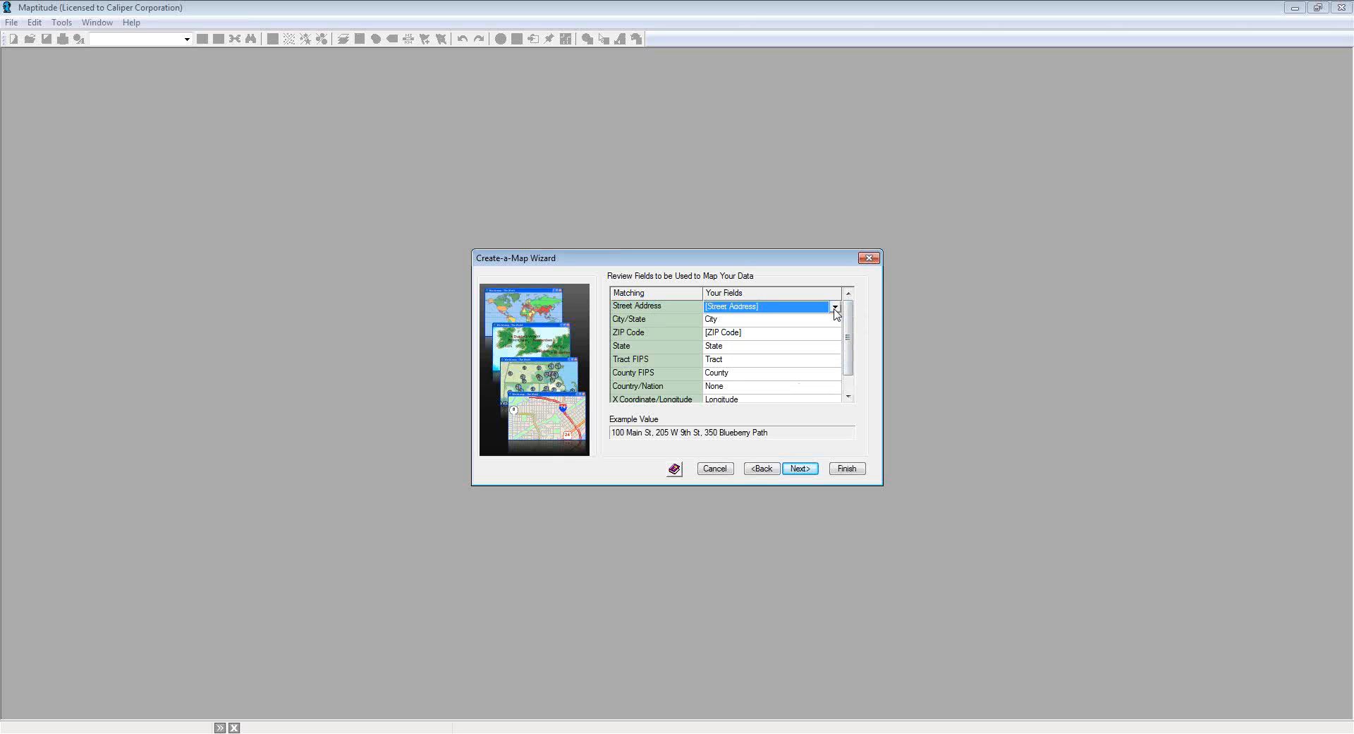
pyautogui.click(835, 308)
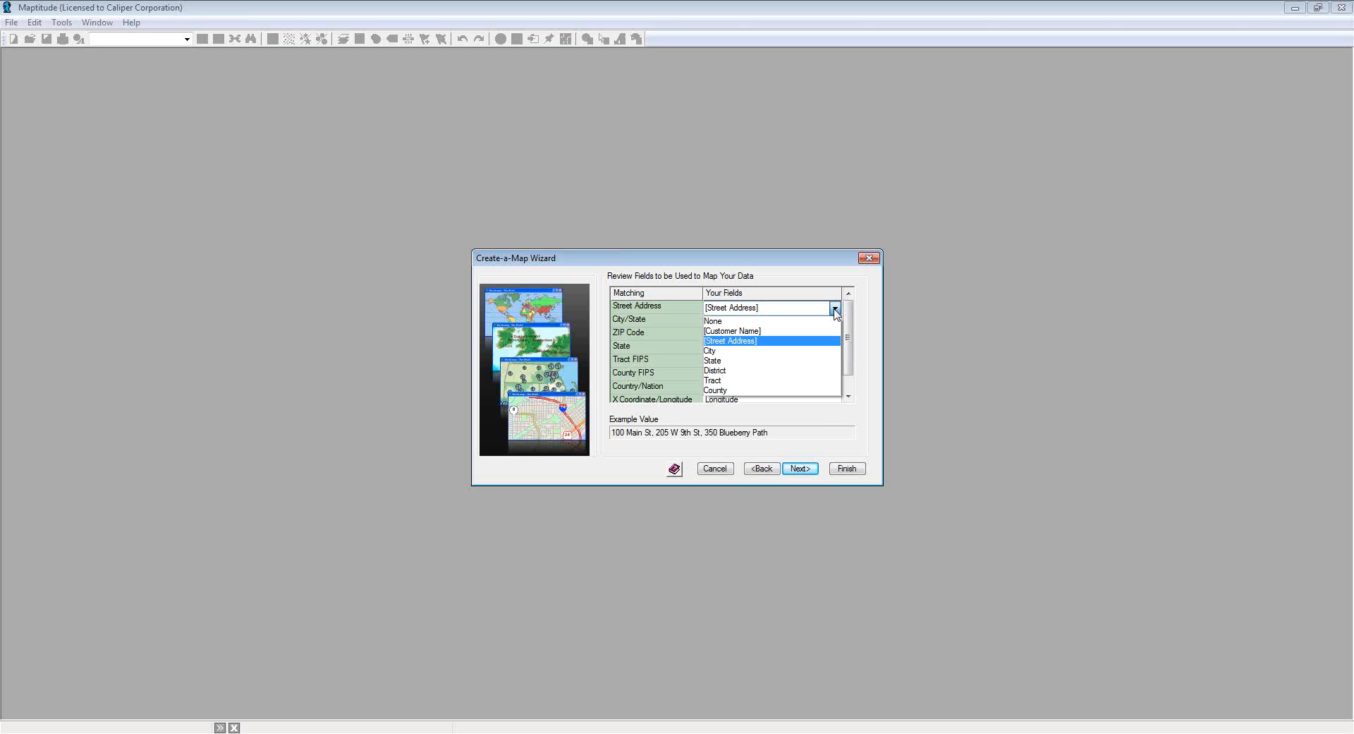
pyautogui.click(836, 310)
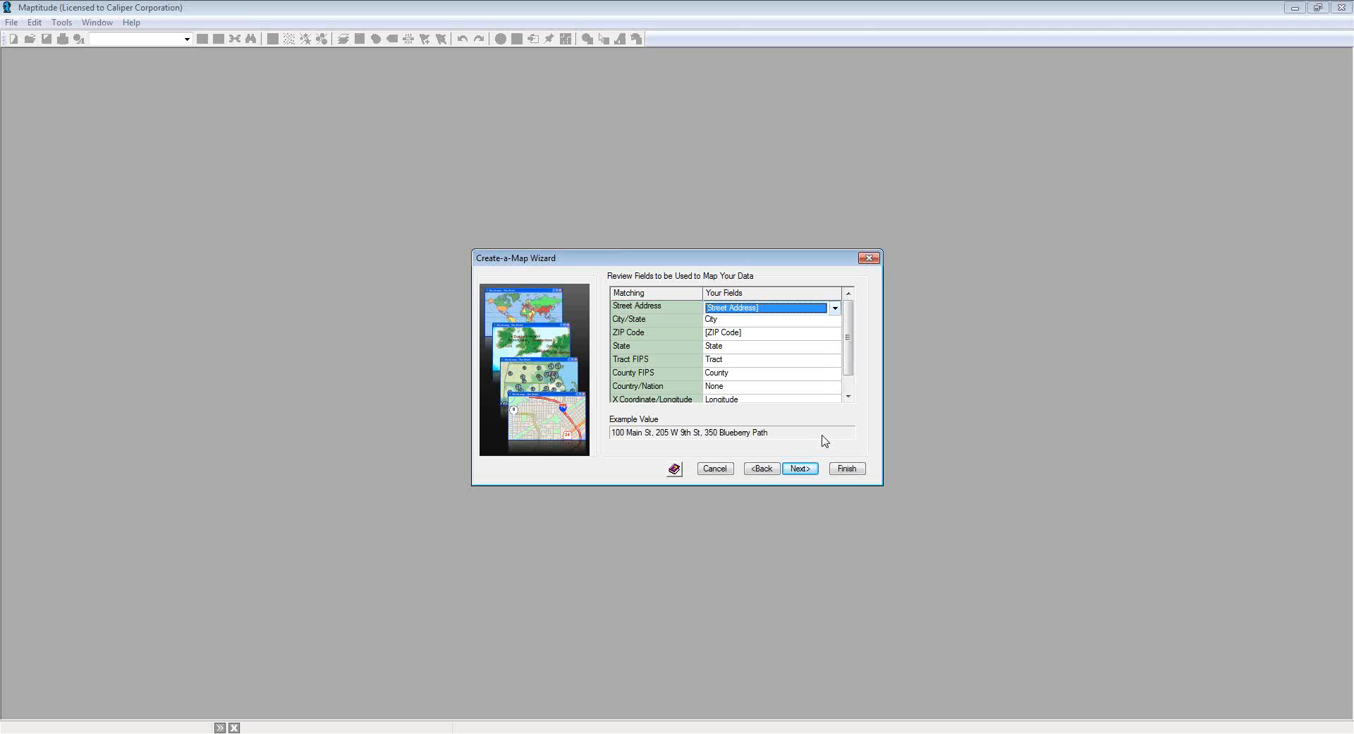
pyautogui.click(800, 468)
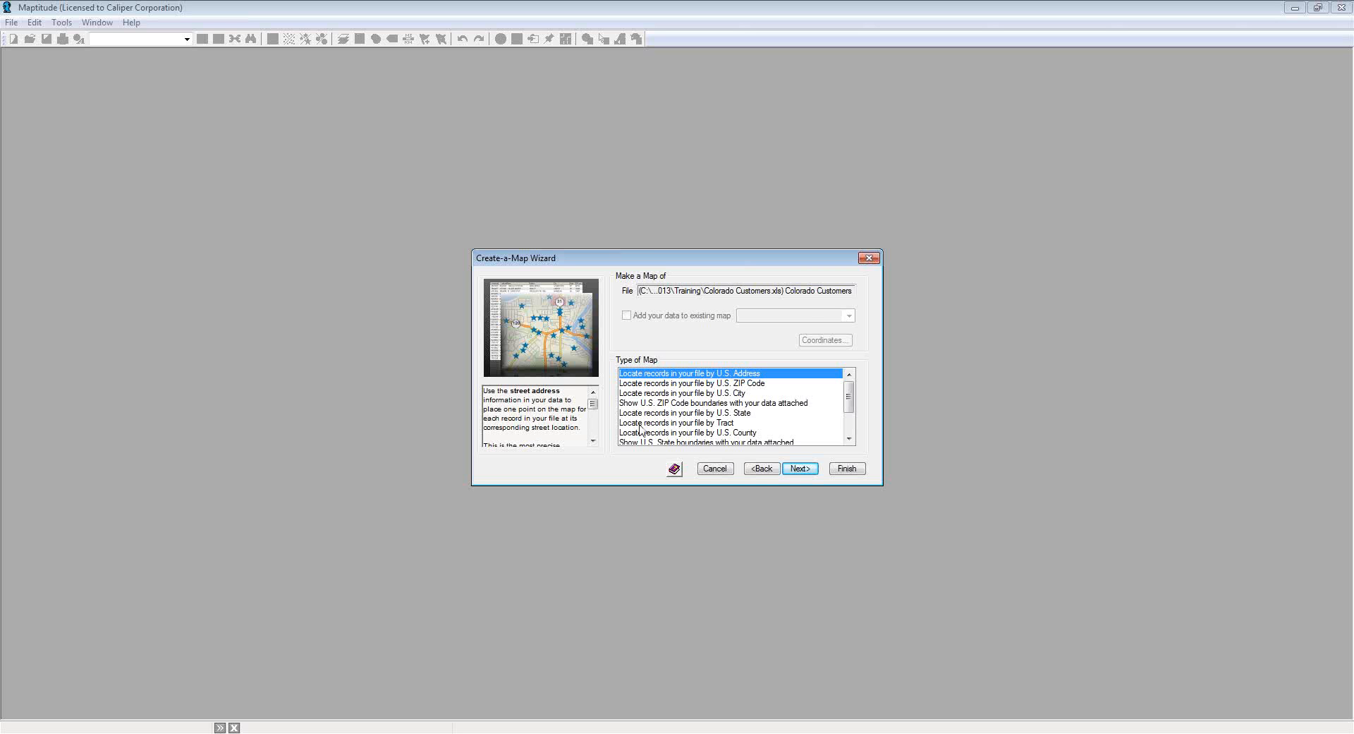
pyautogui.click(800, 469)
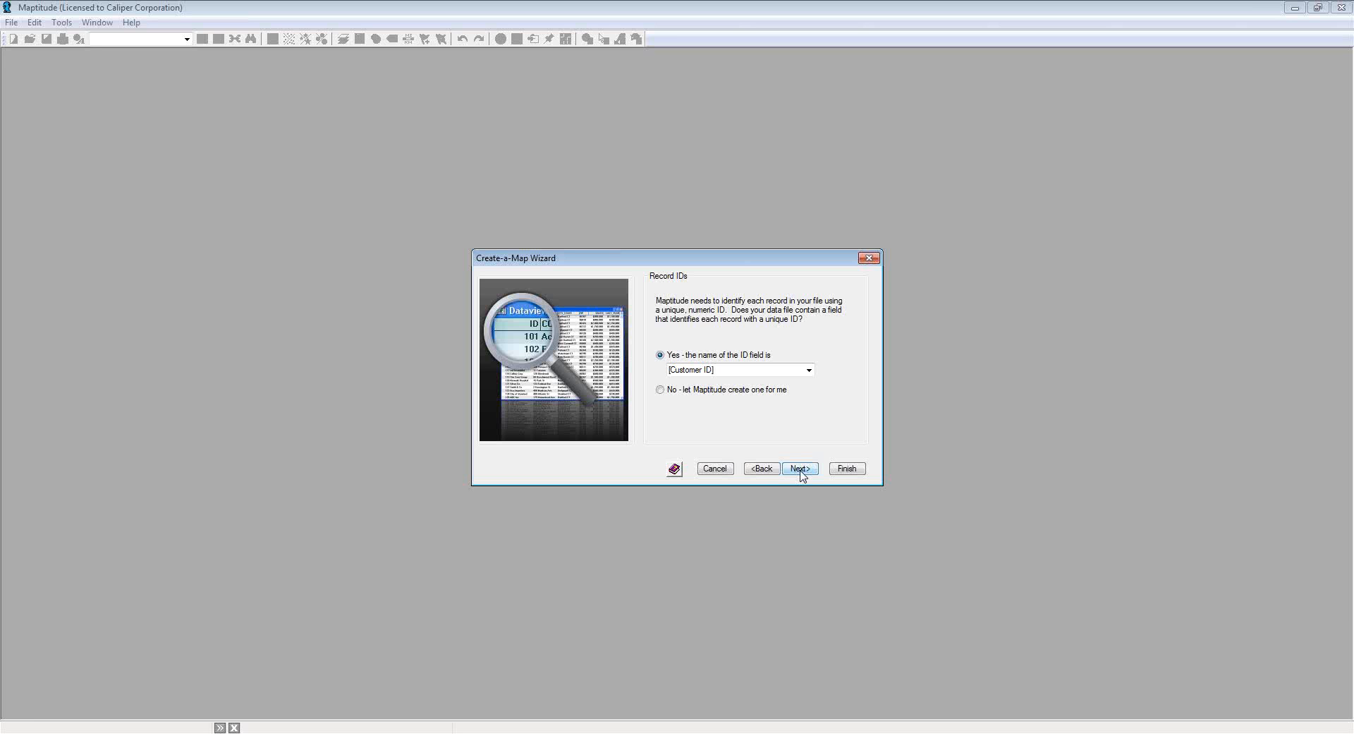
# Step: Use [Customer ID] as the record ID field and save the record locations as Colorado Customers.dbd in the Training folder
pyautogui.click(801, 469)
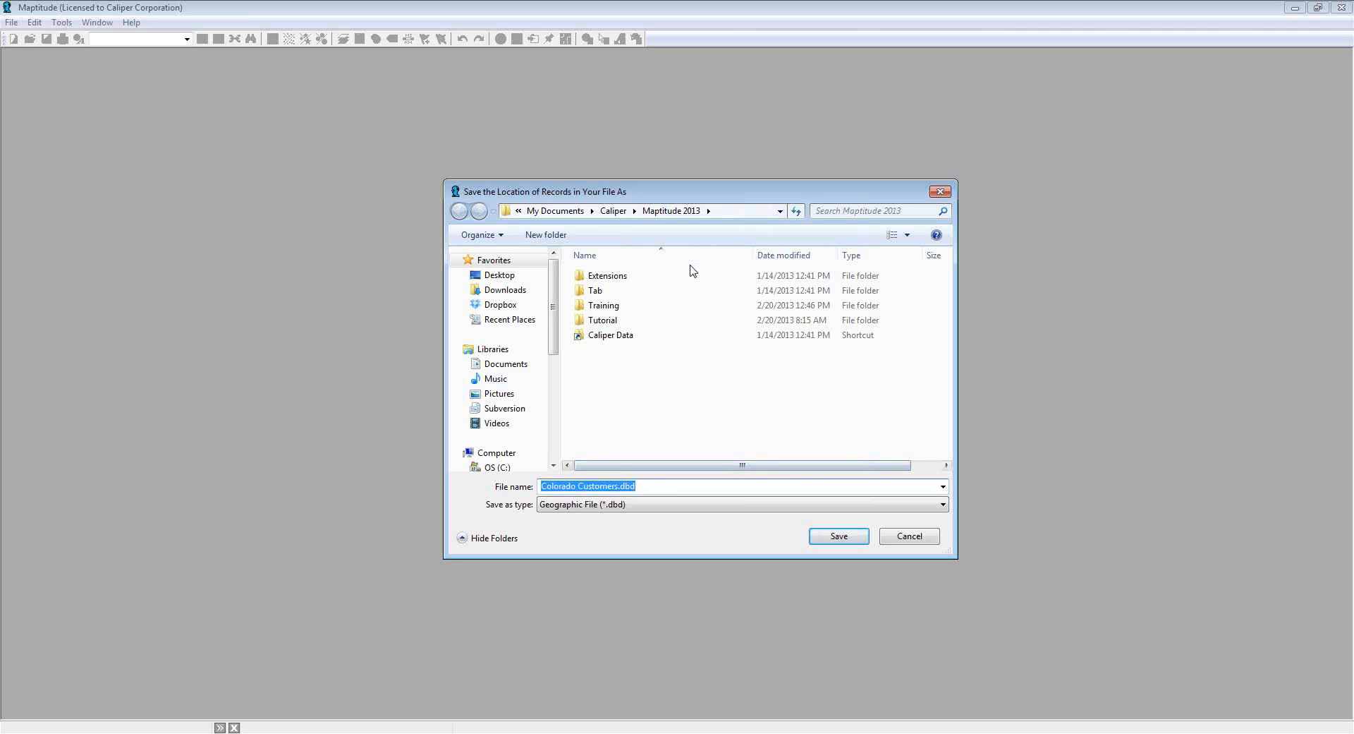
pyautogui.doubleClick(624, 309)
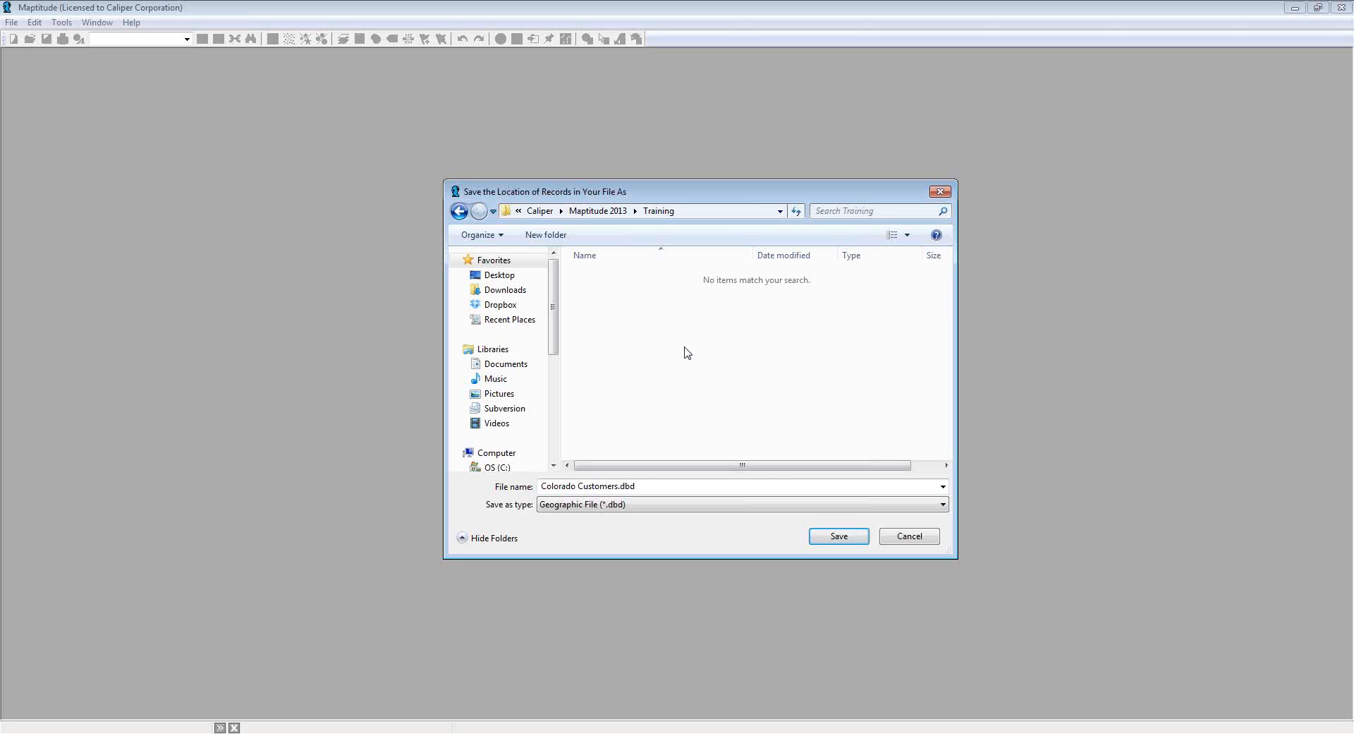
pyautogui.click(829, 539)
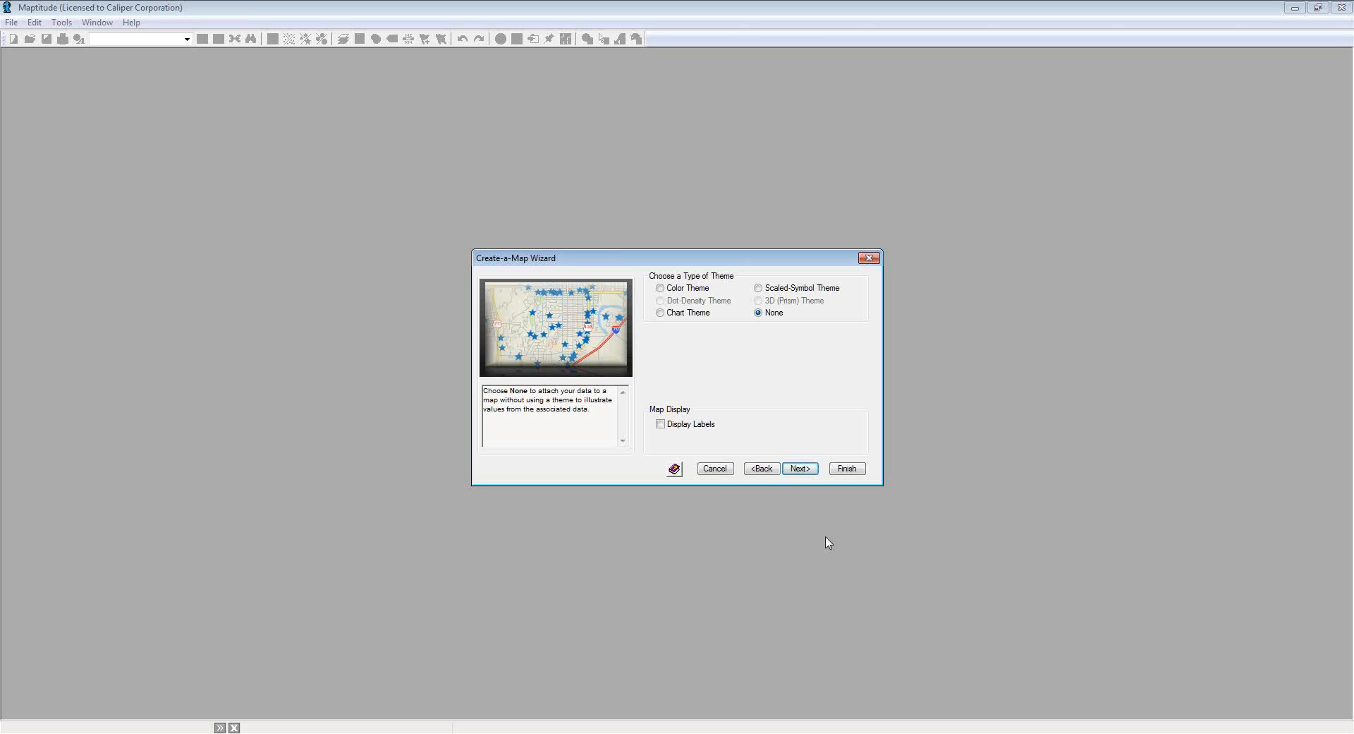
# Step: Choose a Color Theme on the [QTR1 Sales] field and display labels from [Customer Name]
pyautogui.click(698, 293)
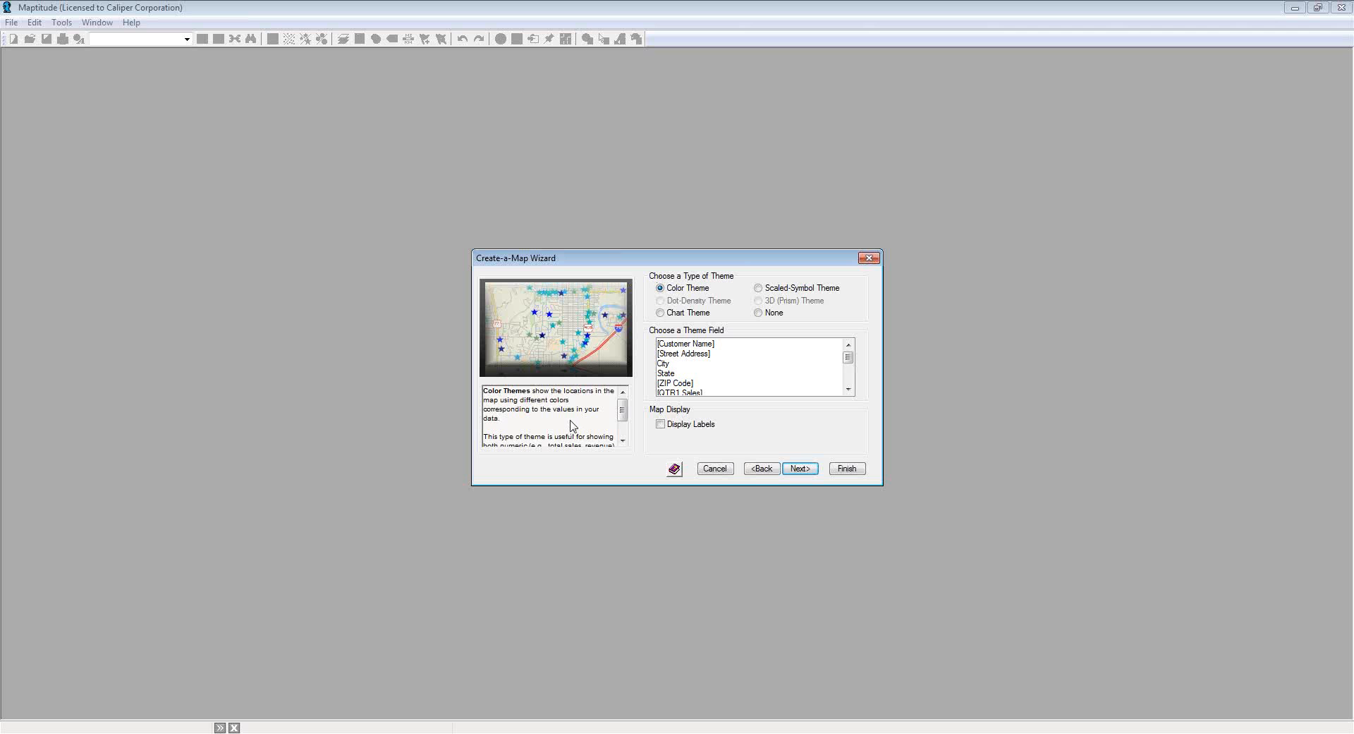
pyautogui.click(847, 388)
pyautogui.click(704, 385)
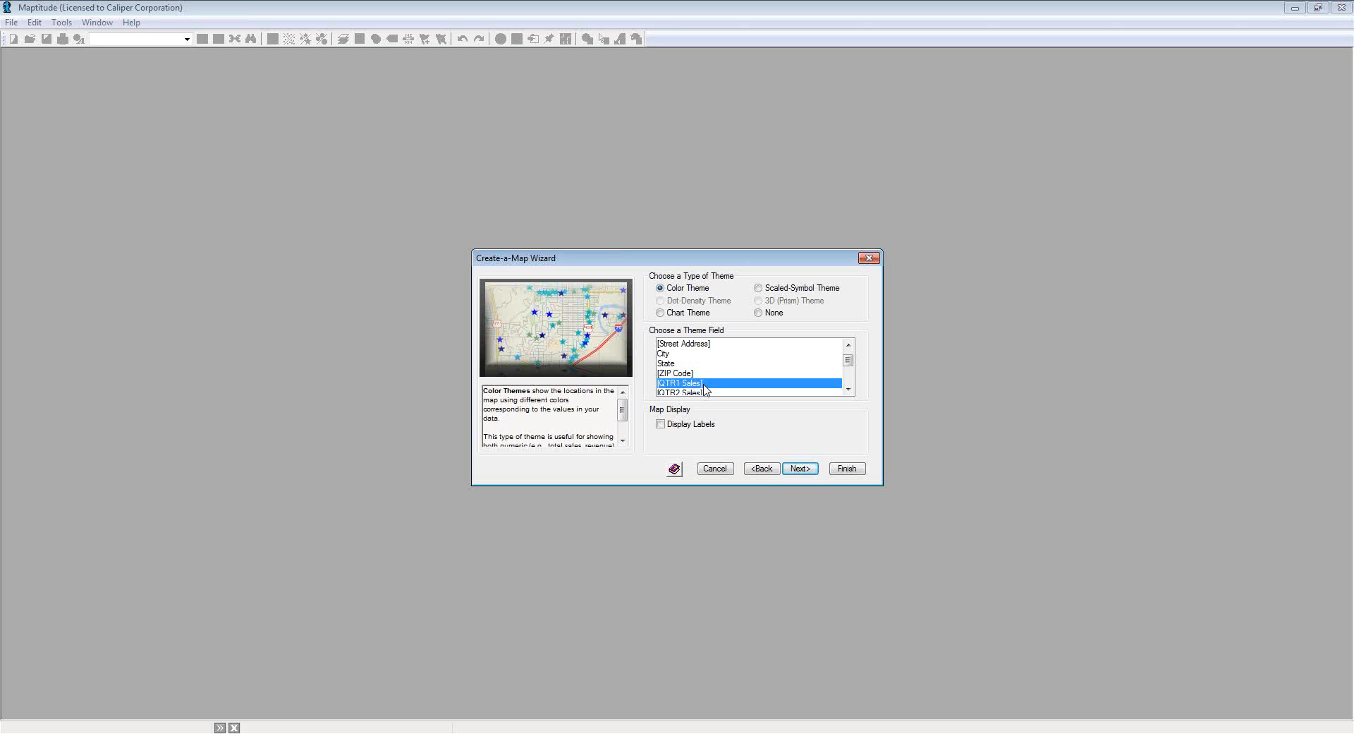
pyautogui.click(661, 426)
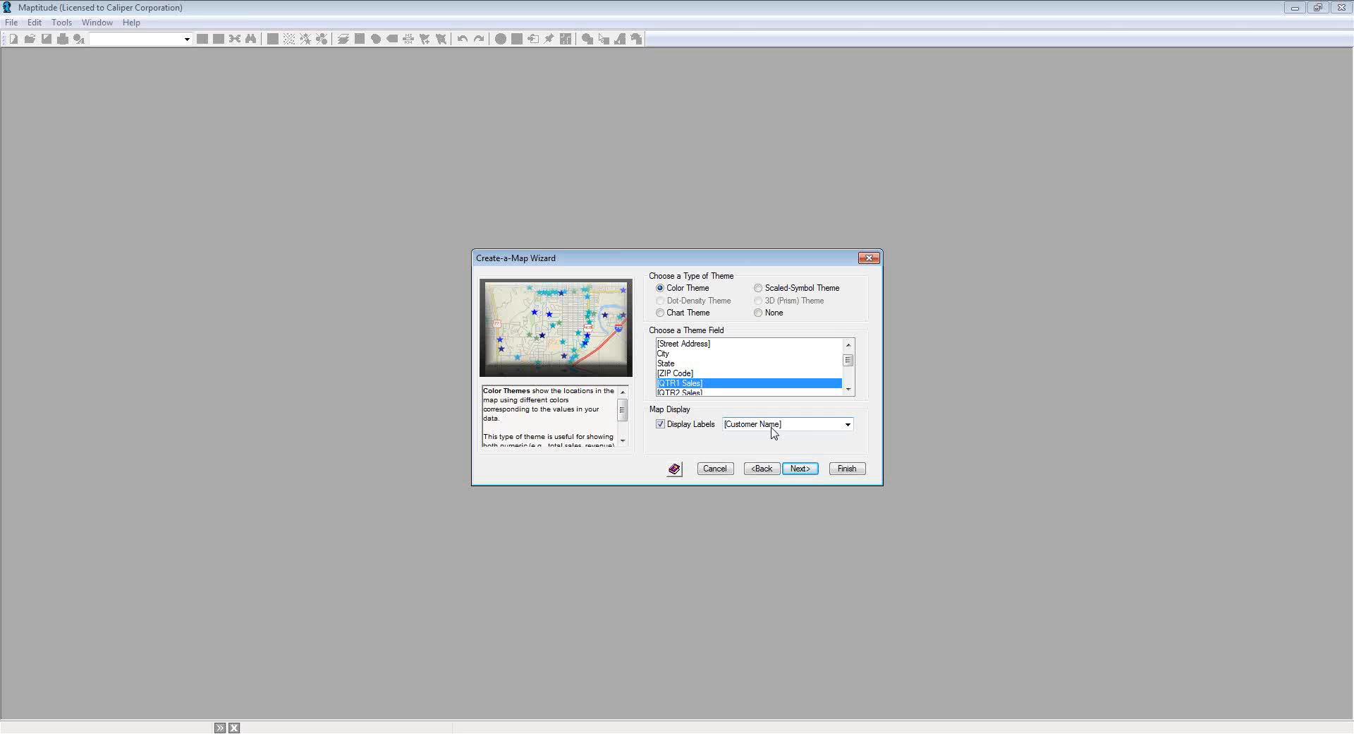
pyautogui.click(810, 470)
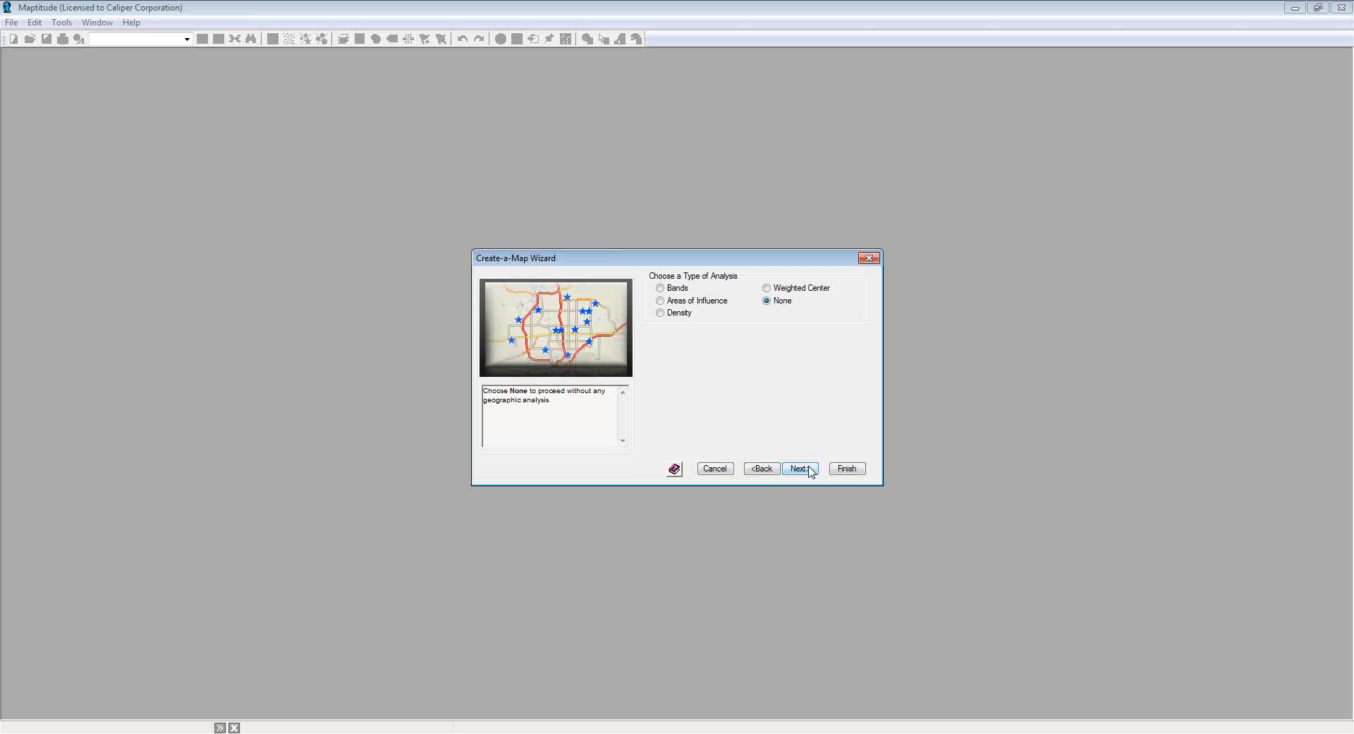
# Step: Continue with no geographic analysis, finish the wizard to create the customer map, and close the Locate By Address summary
pyautogui.click(809, 470)
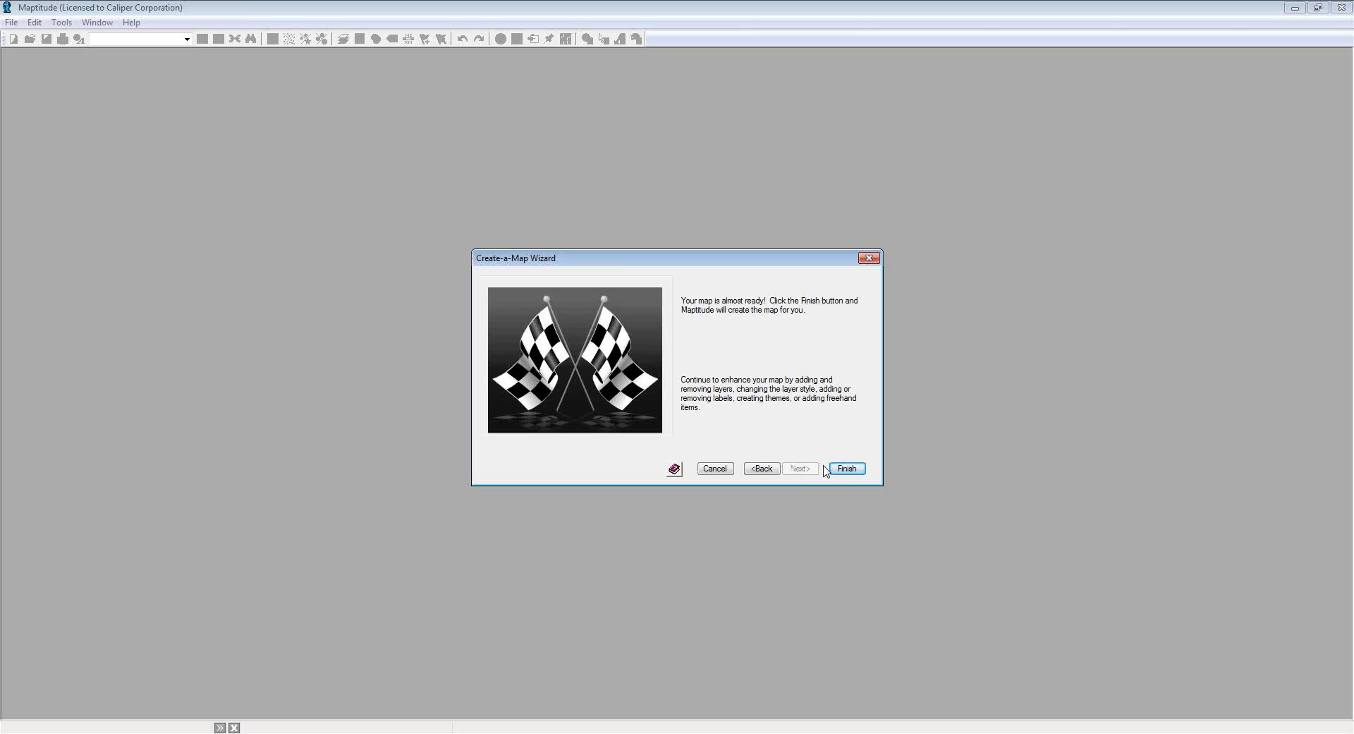
pyautogui.click(841, 471)
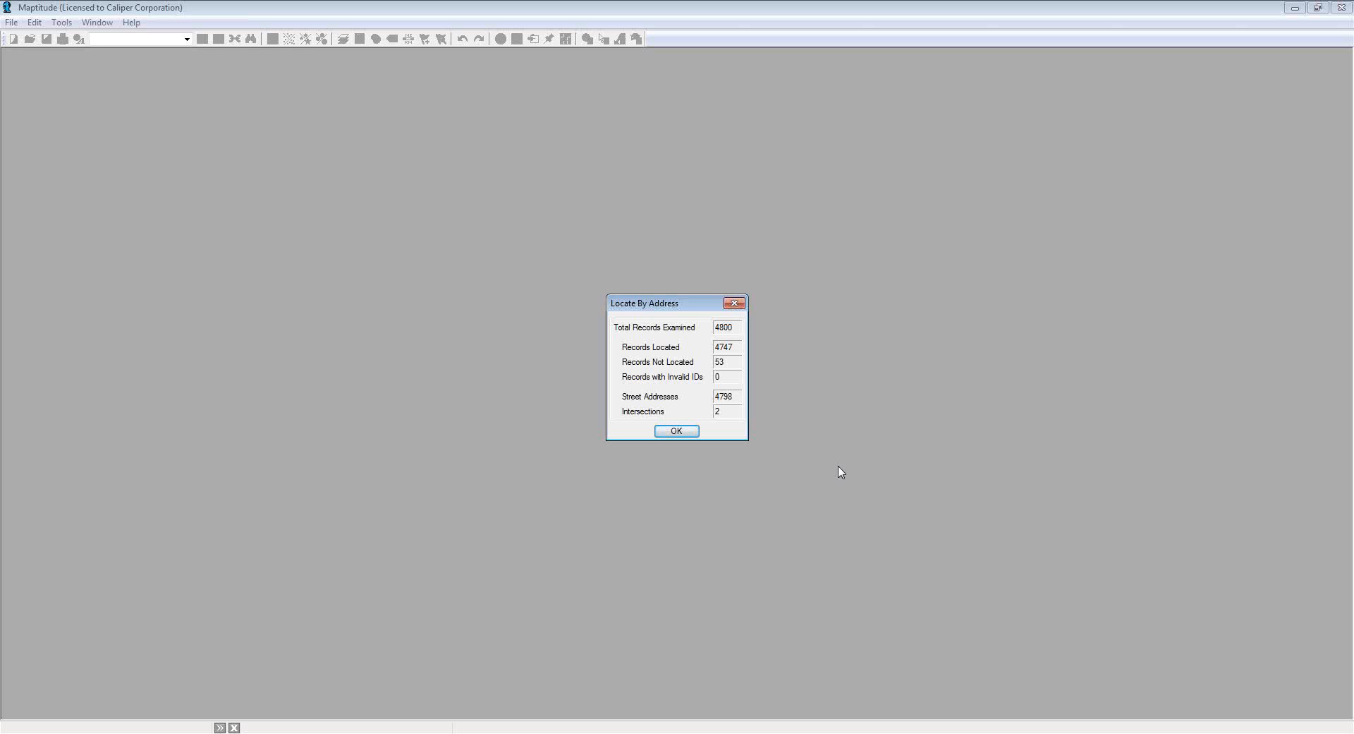
pyautogui.click(688, 431)
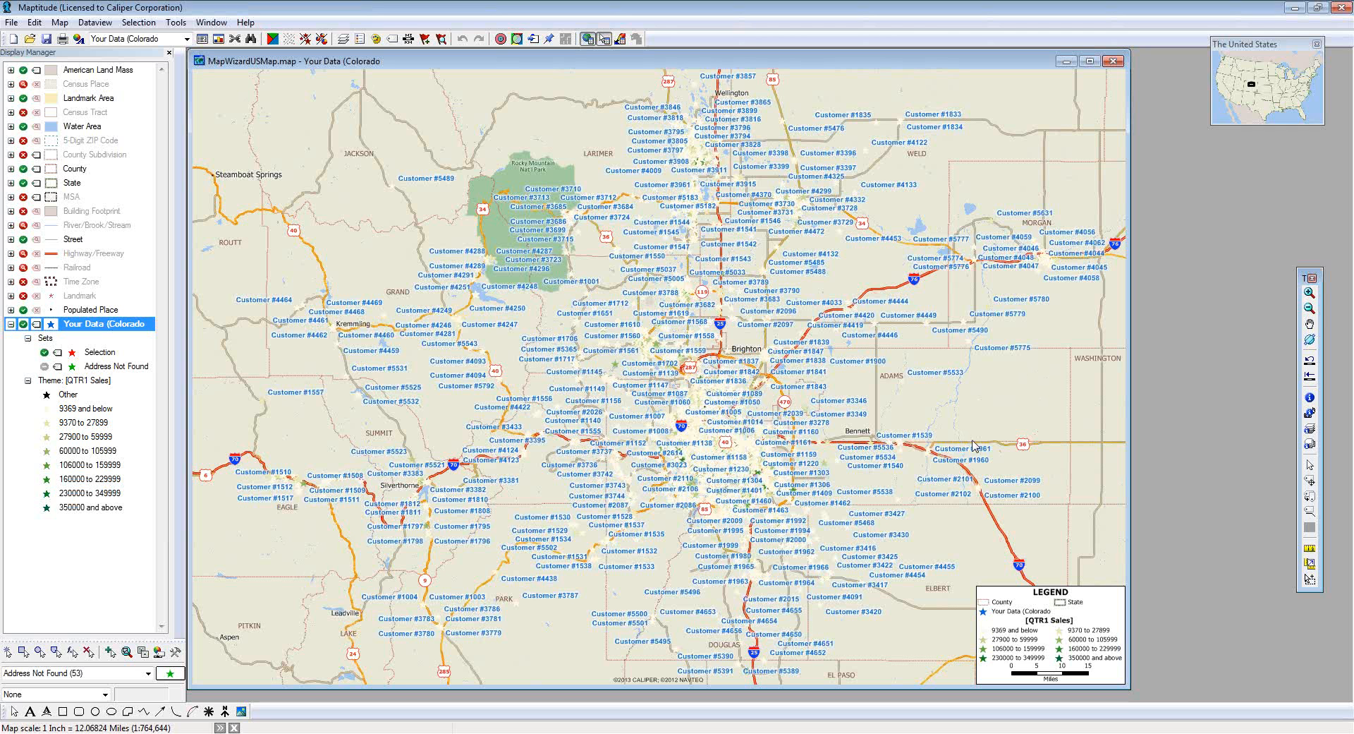
# Step: Zoom the customer map in toward Denver, and further to the area of customers west of Boulder
pyautogui.click(1309, 295)
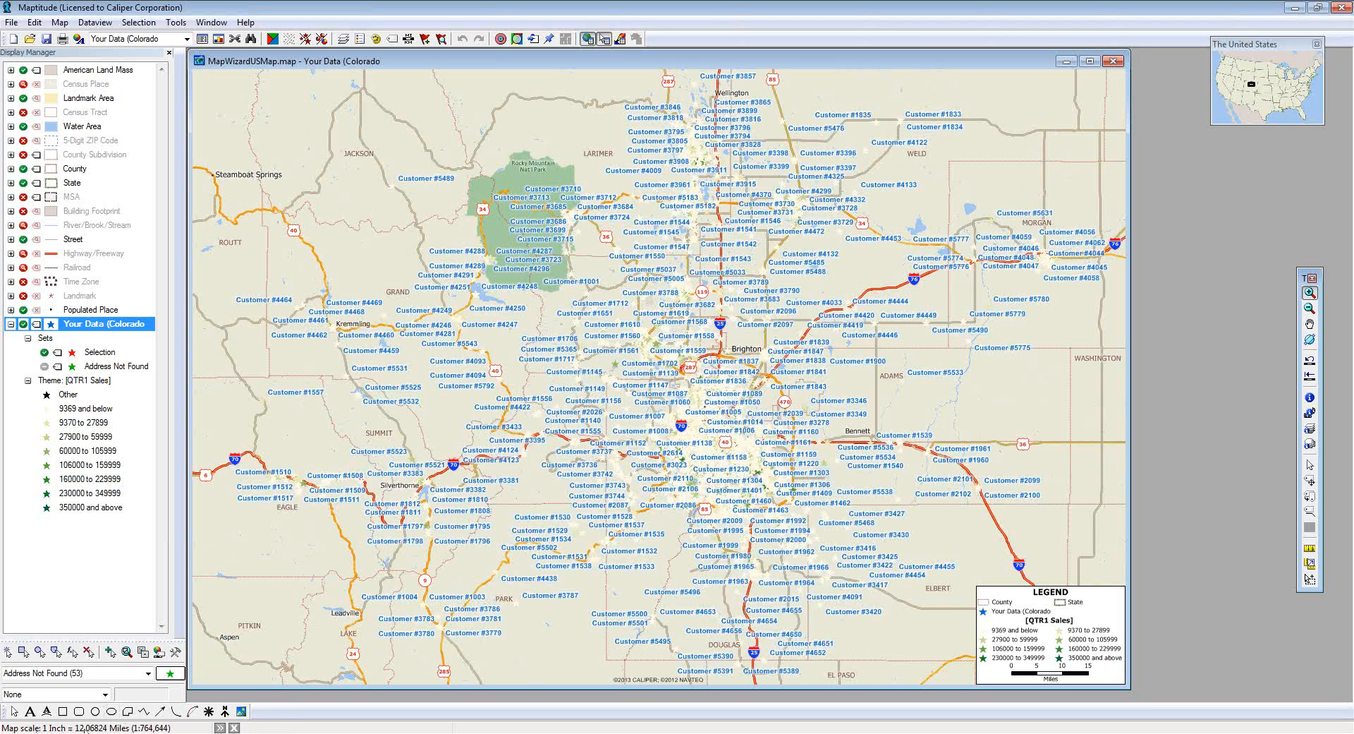
pyautogui.click(689, 395)
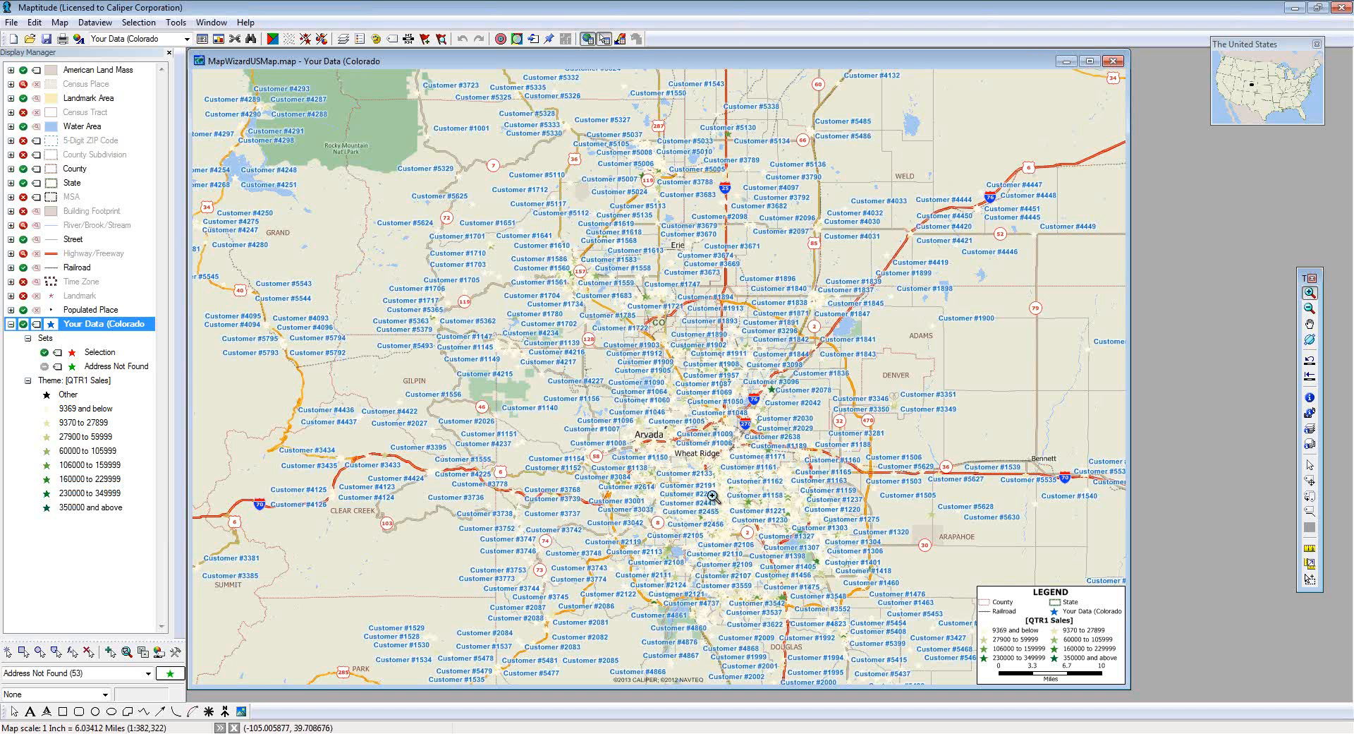
pyautogui.moveTo(395, 229); pyautogui.dragTo(639, 354)
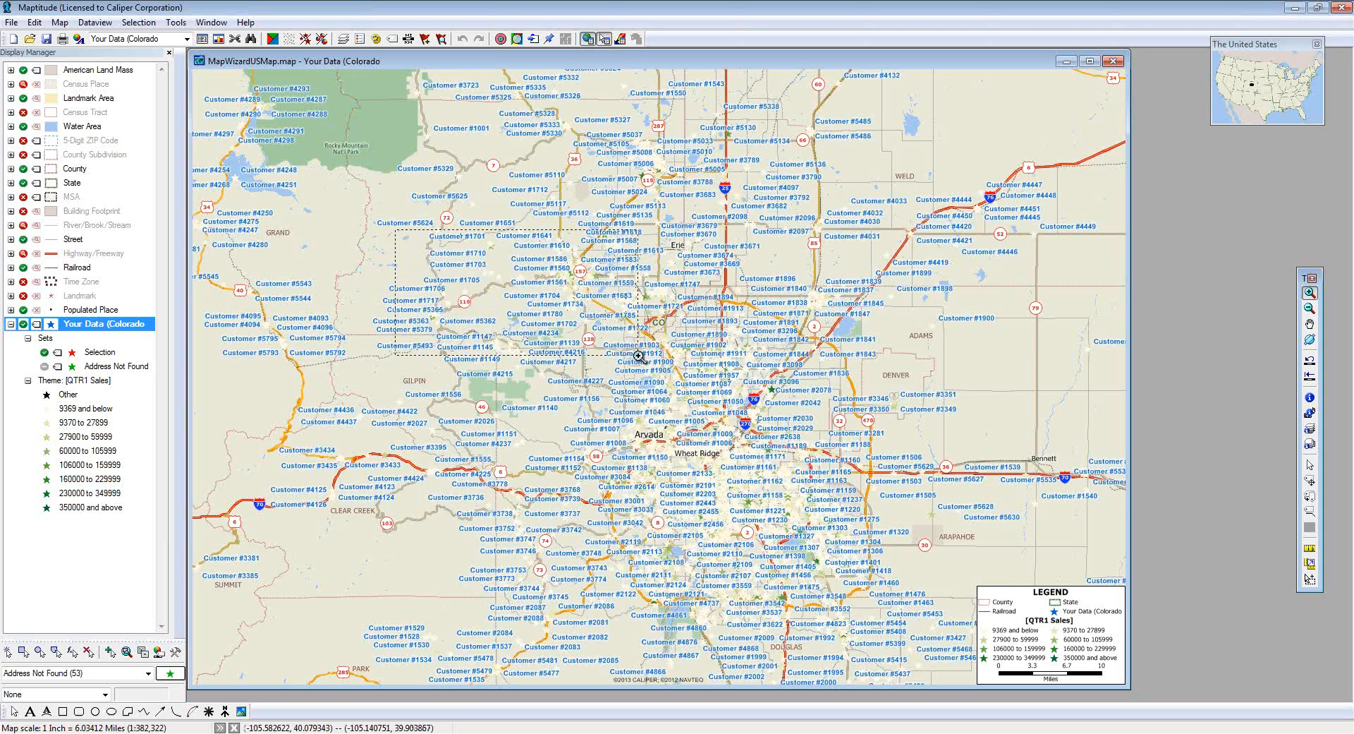
pyautogui.moveTo(639, 355); pyautogui.dragTo(638, 355)
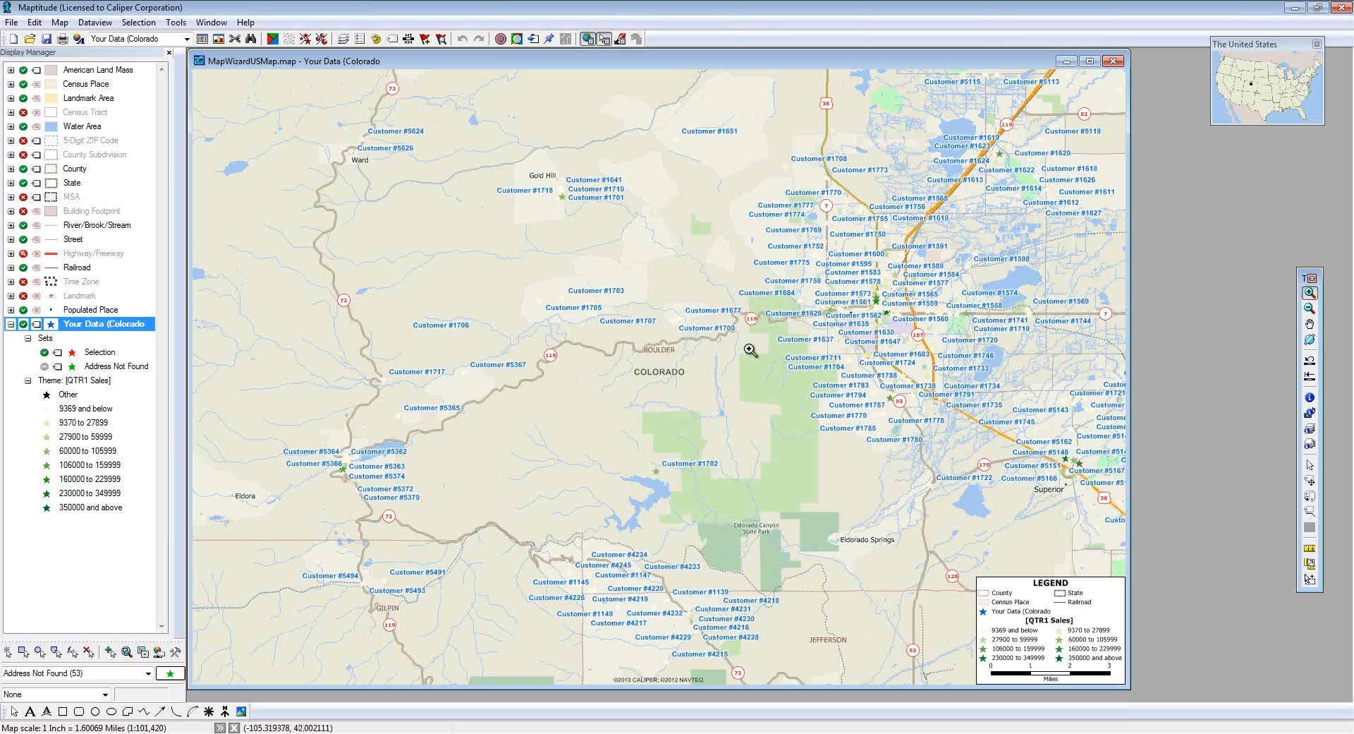
# Step: Pan the map east toward Lafayette and north to the area beyond Niwot
pyautogui.click(1310, 326)
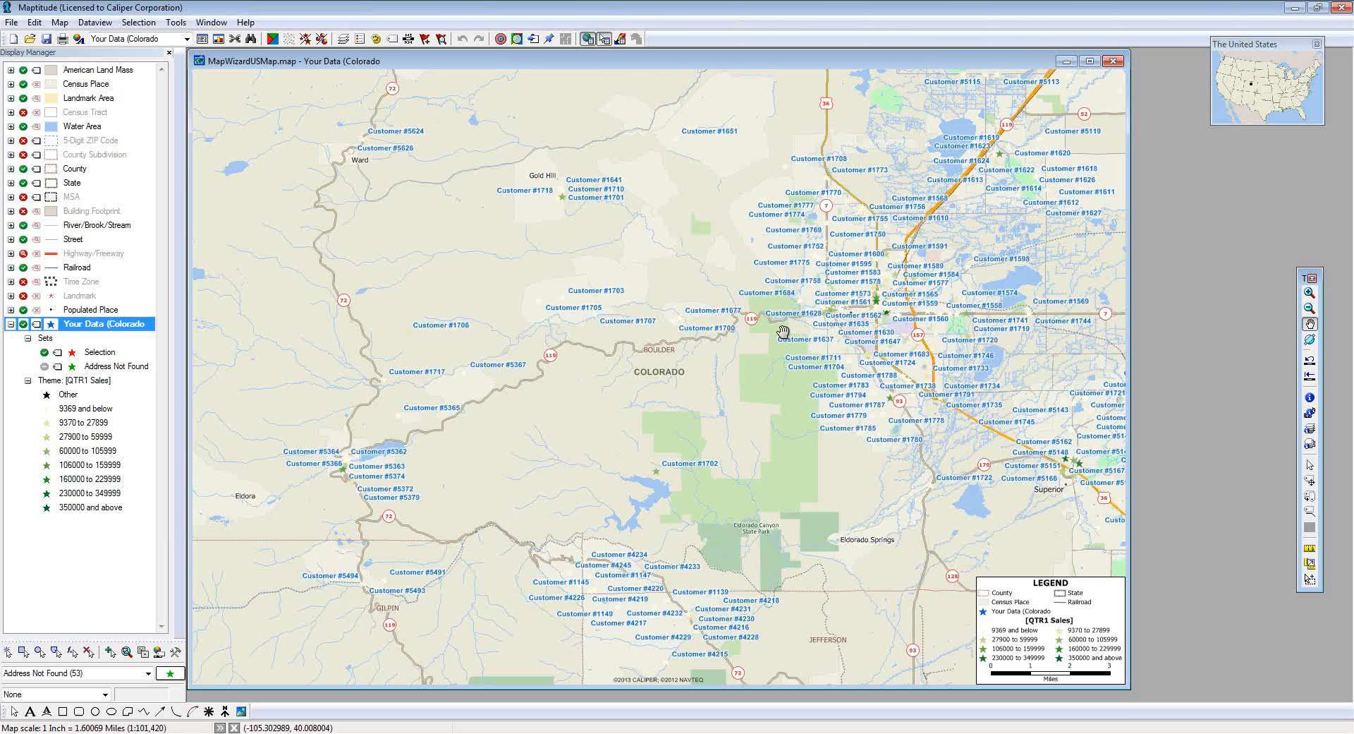
pyautogui.moveTo(910, 332); pyautogui.dragTo(389, 369)
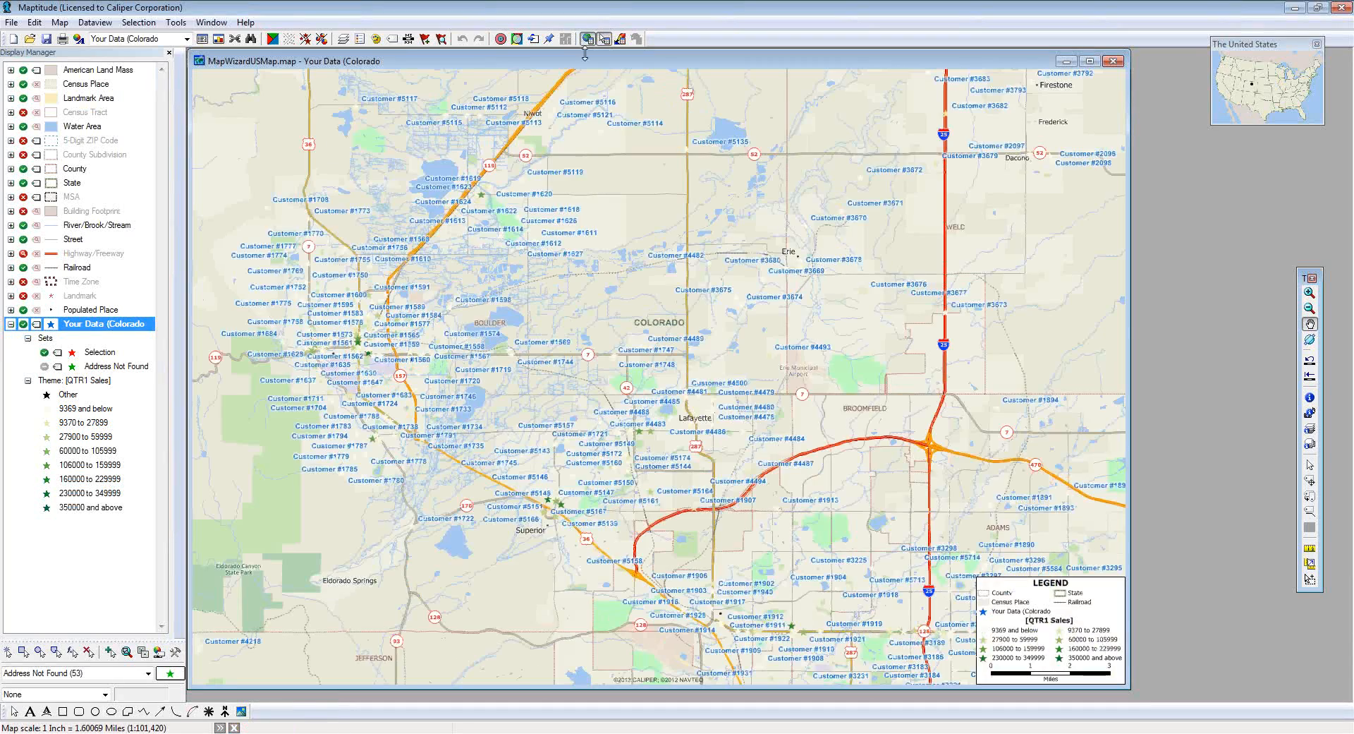
pyautogui.moveTo(582, 81); pyautogui.dragTo(757, 519)
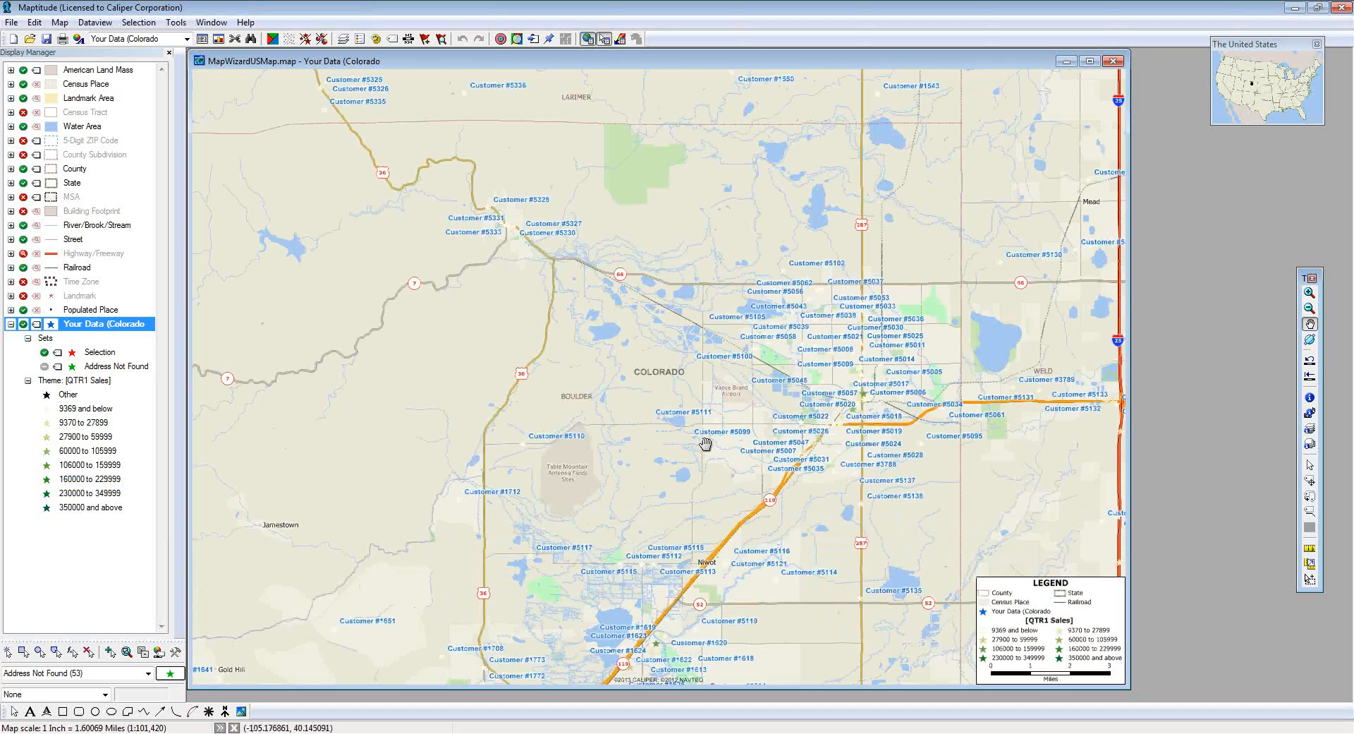
# Step: Zoom the map out in several stages to show the wider customer area around Boulder and Weld counties, and back in slightly
pyautogui.click(1309, 309)
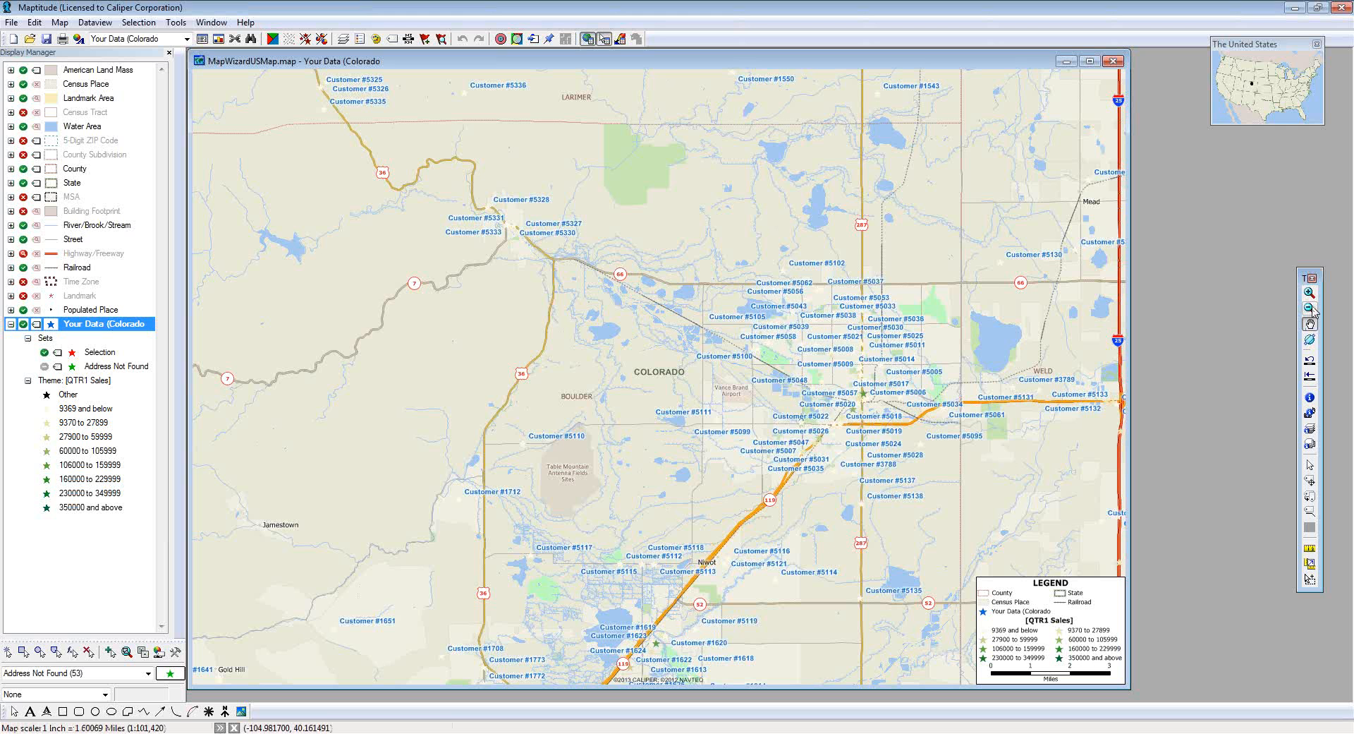
pyautogui.click(1312, 310)
pyautogui.click(753, 310)
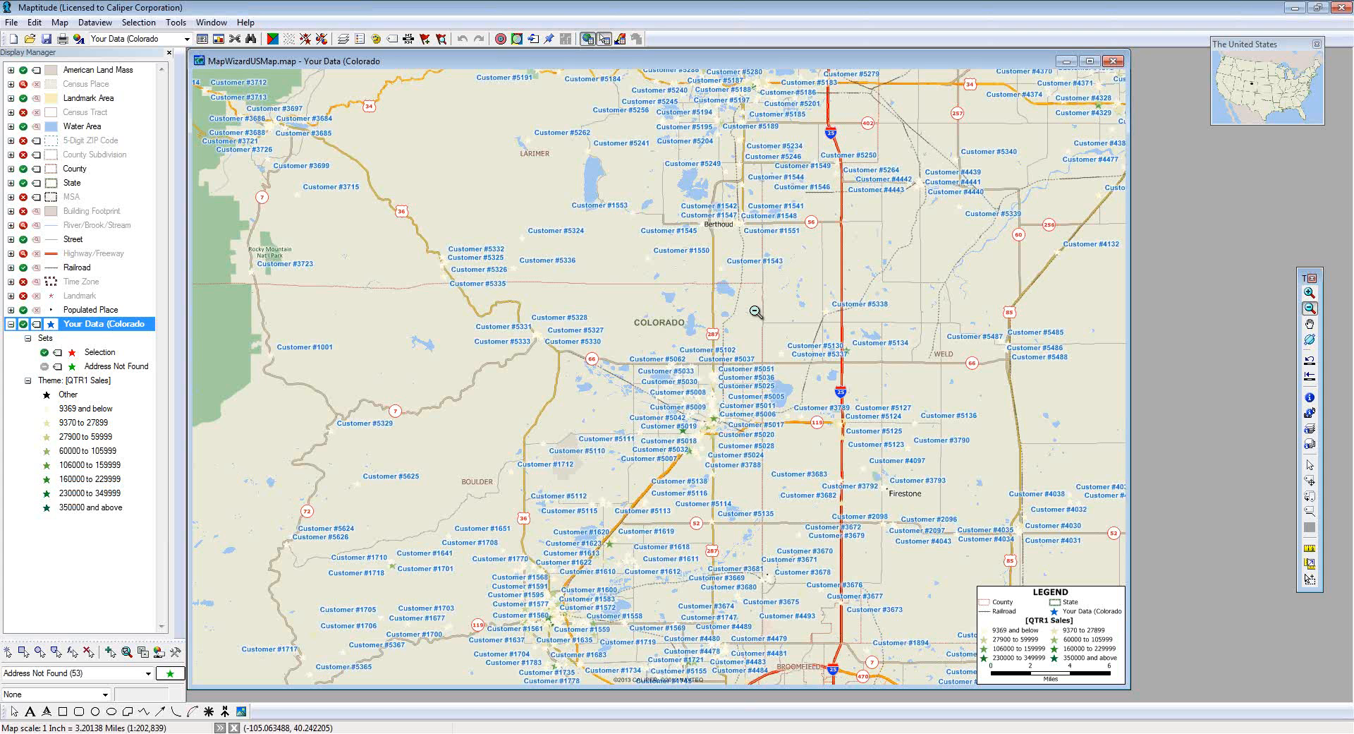
pyautogui.click(755, 310)
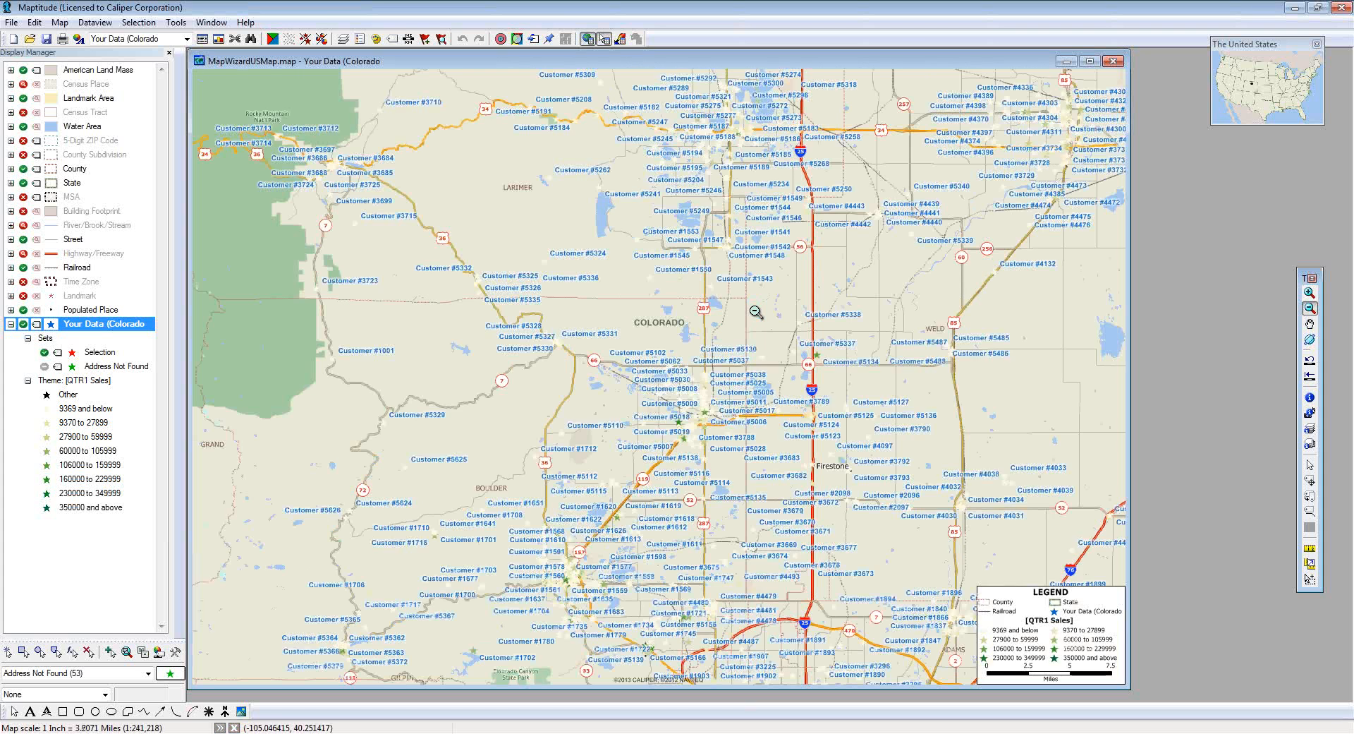
pyautogui.click(754, 309)
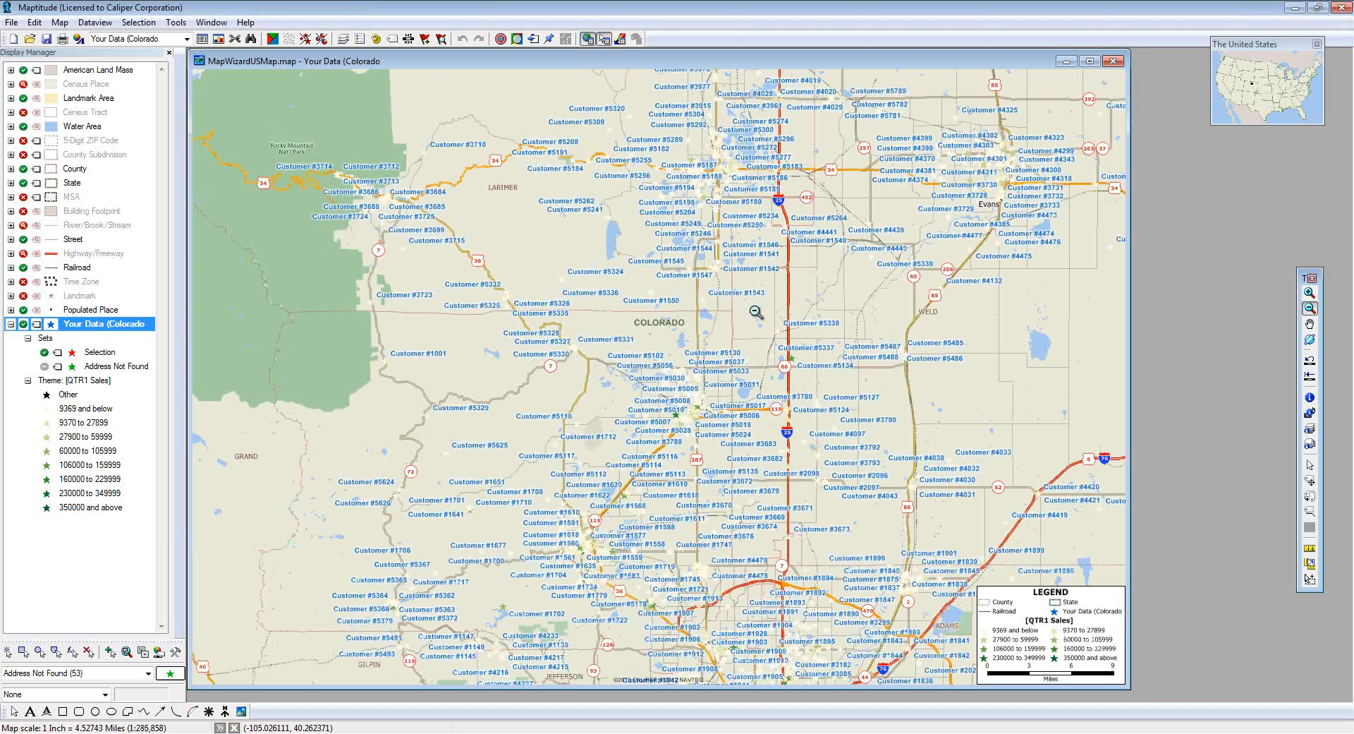
pyautogui.scroll(2, 756, 311)
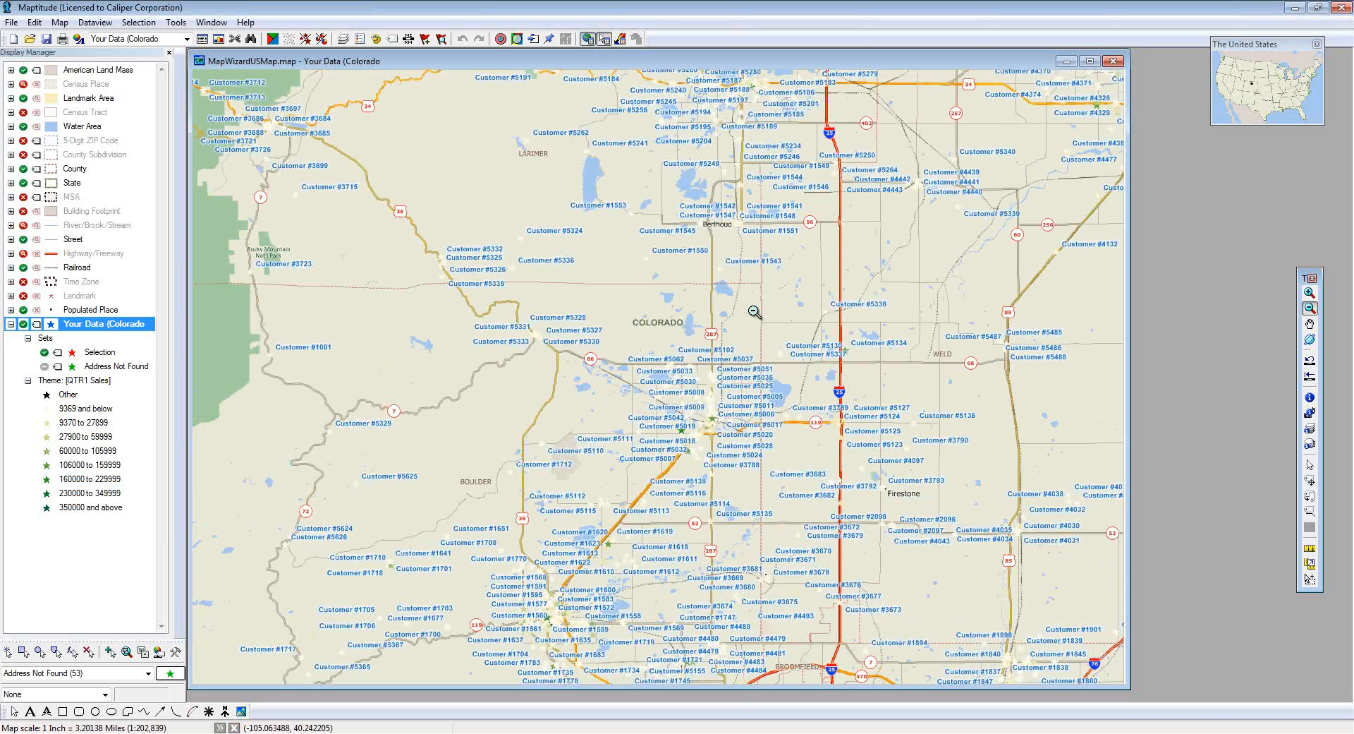
# Step: Pan the map east into Weld County and step back through the previous map views
pyautogui.moveTo(757, 311); pyautogui.dragTo(499, 311)
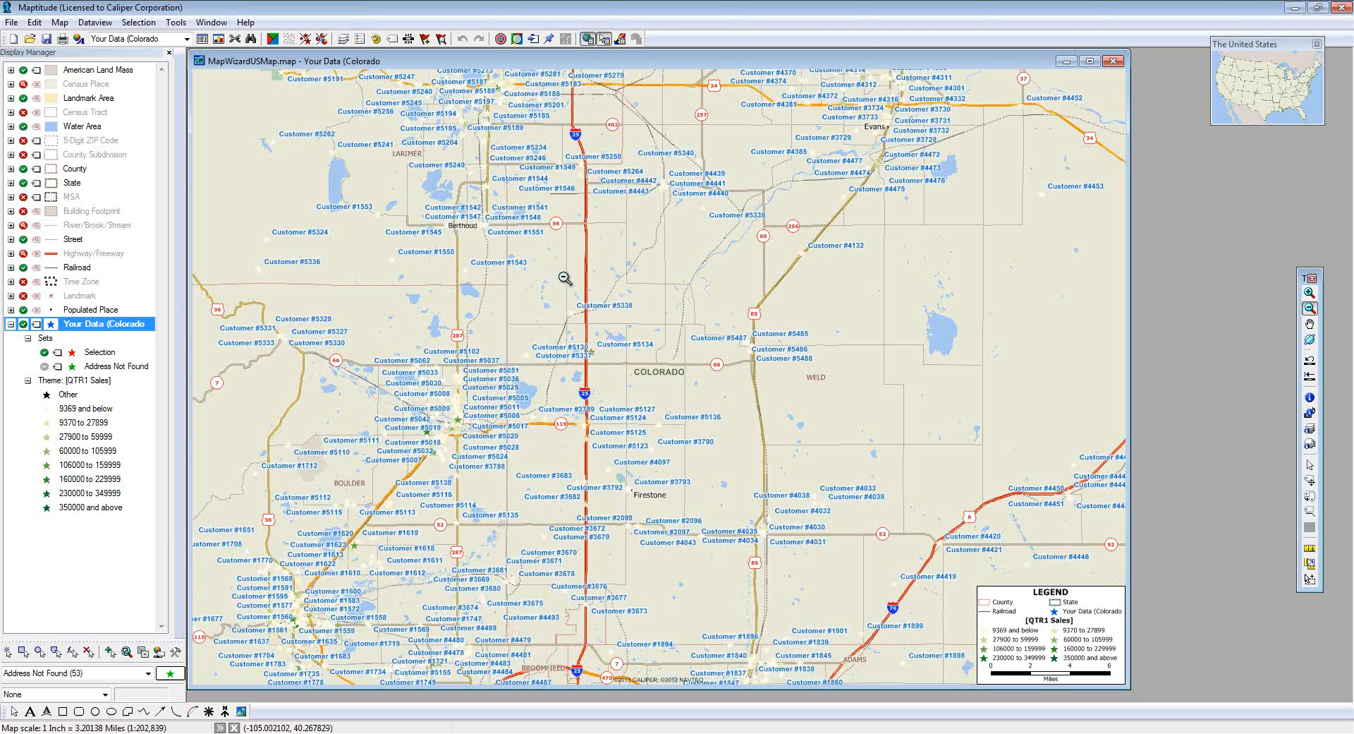
pyautogui.click(1313, 364)
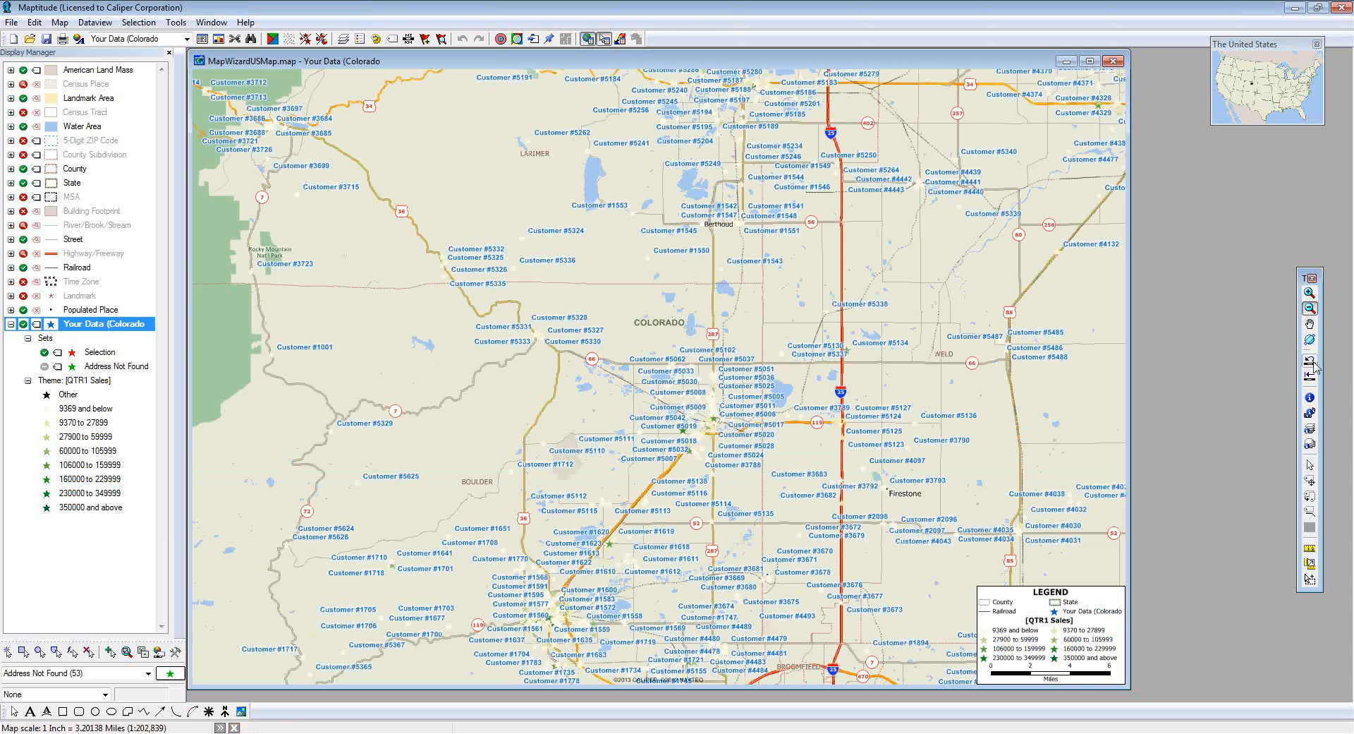
pyautogui.click(1313, 364)
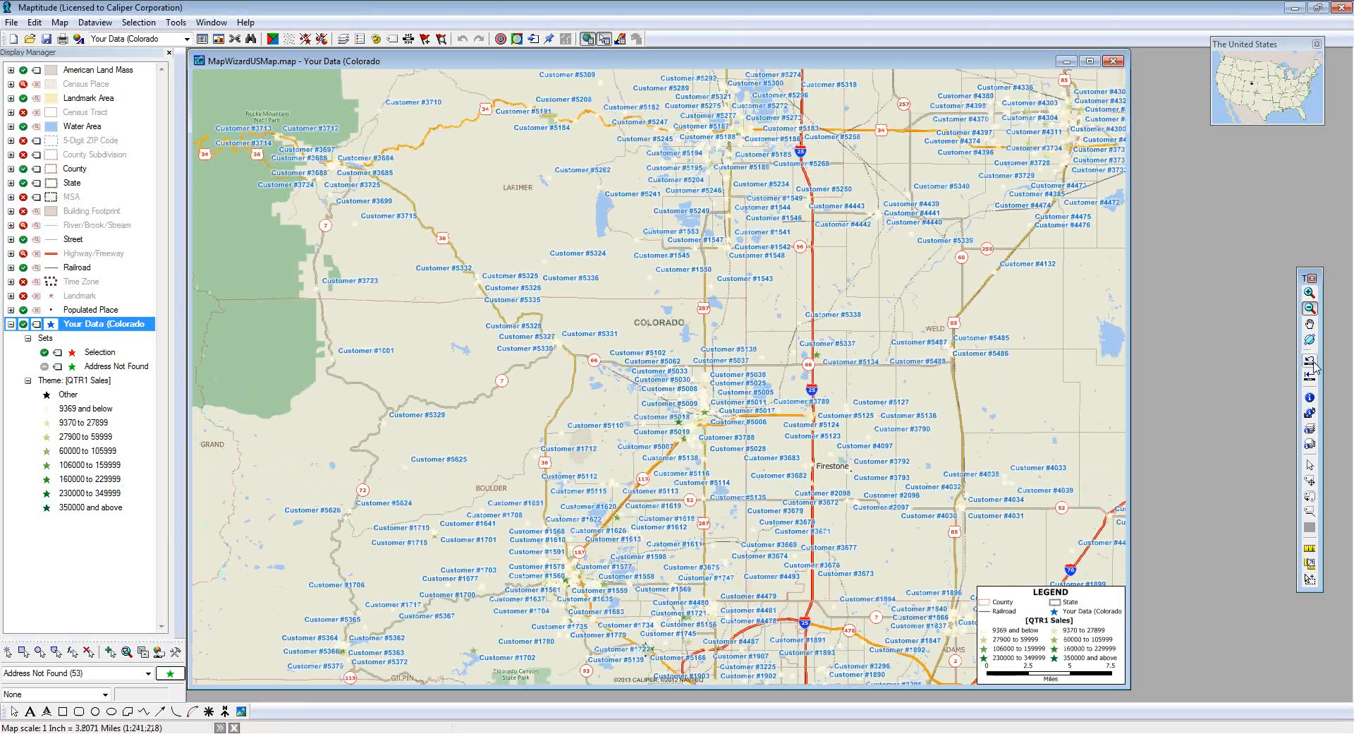
# Step: Return to the previous map view and zoom in on the customers around Longmont
pyautogui.click(1313, 364)
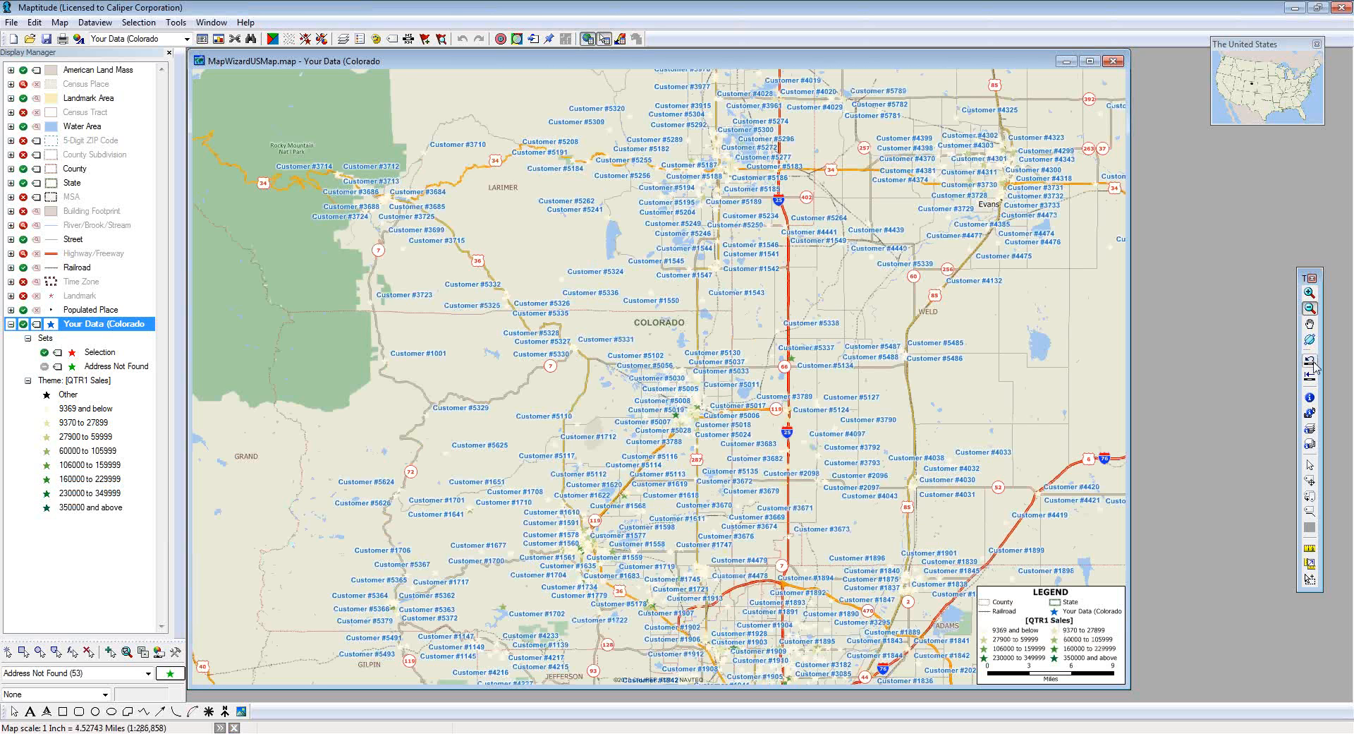
pyautogui.click(1310, 292)
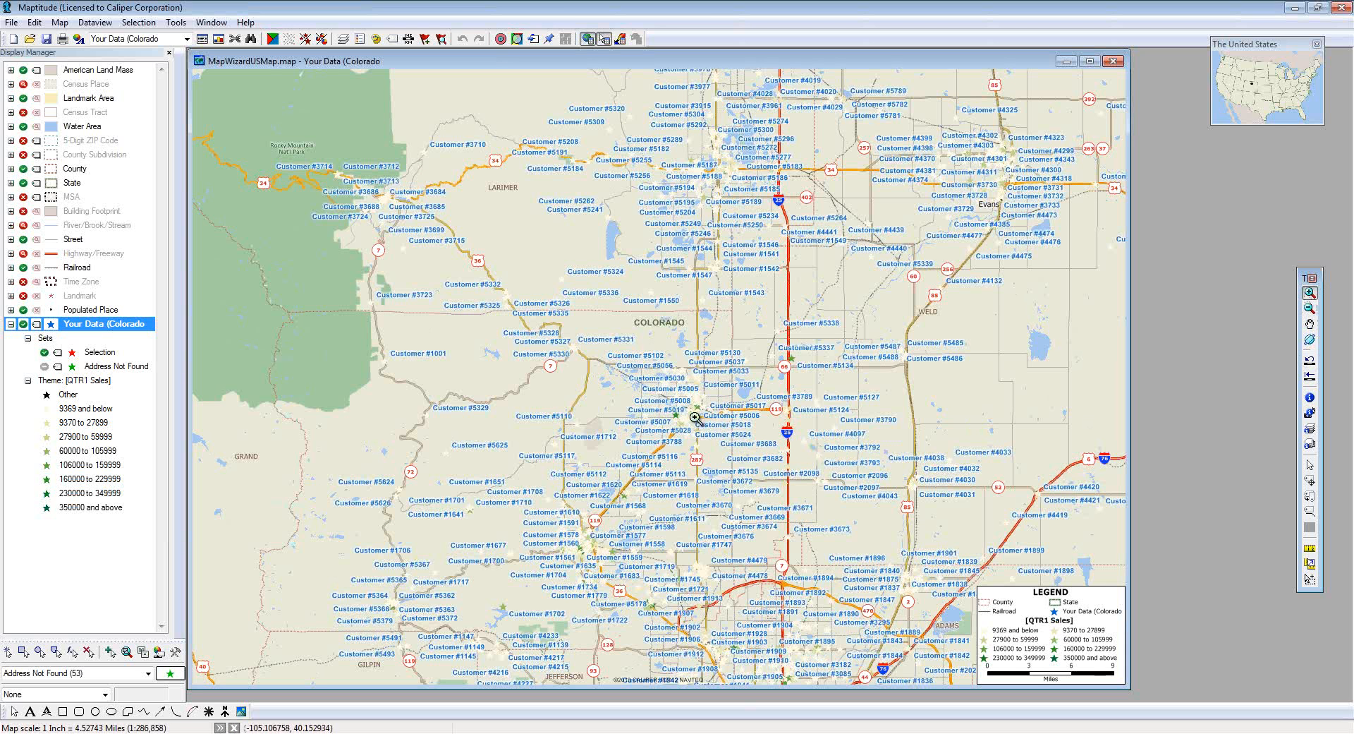
pyautogui.moveTo(687, 405); pyautogui.dragTo(724, 432)
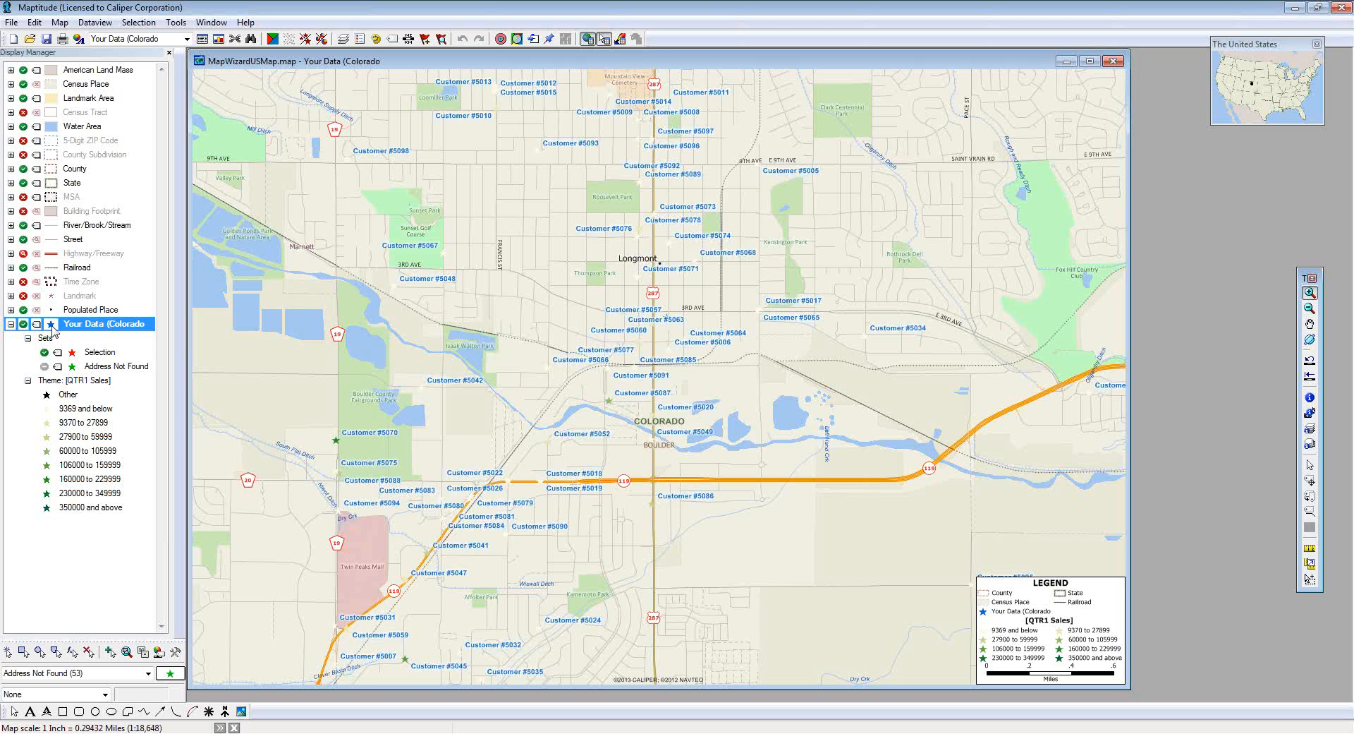
# Step: Change the Colorado customer layer's symbol from a star to a filled circle of size 8
pyautogui.click(51, 324)
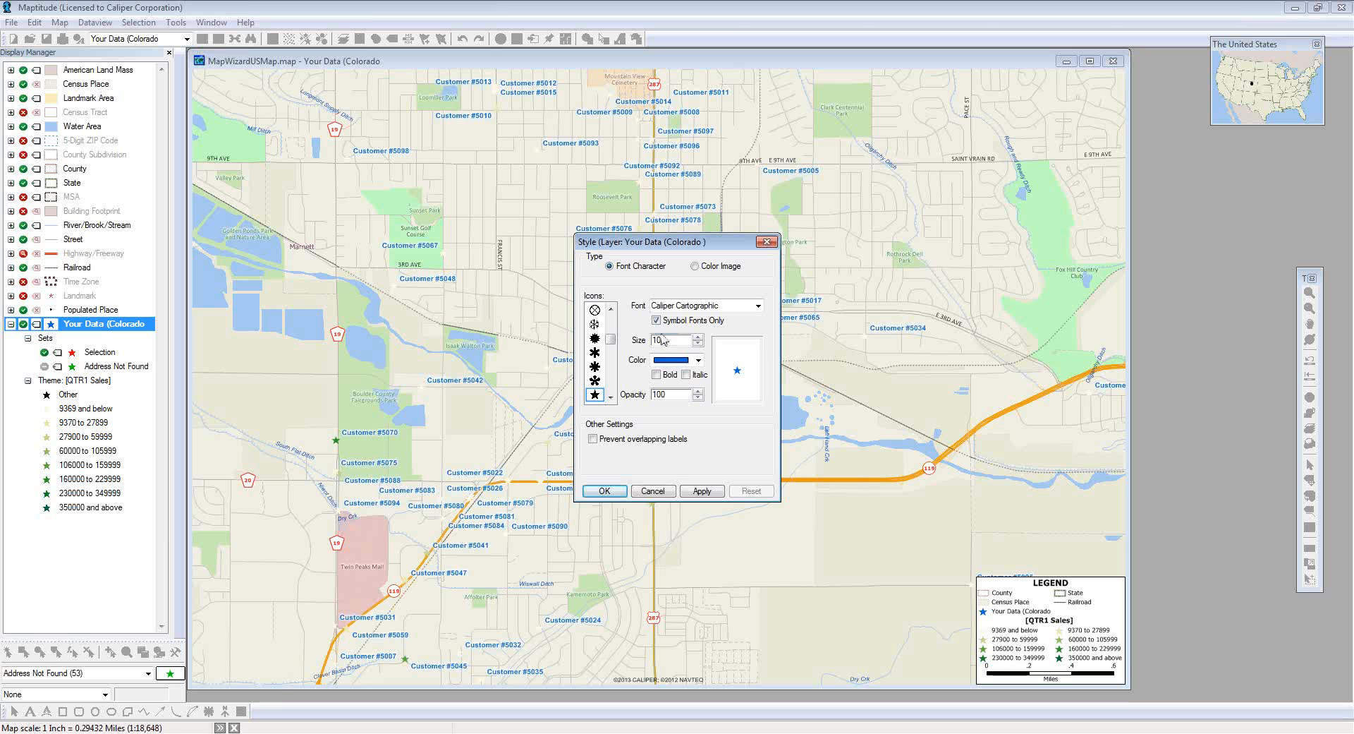
pyautogui.moveTo(611, 341); pyautogui.dragTo(611, 321)
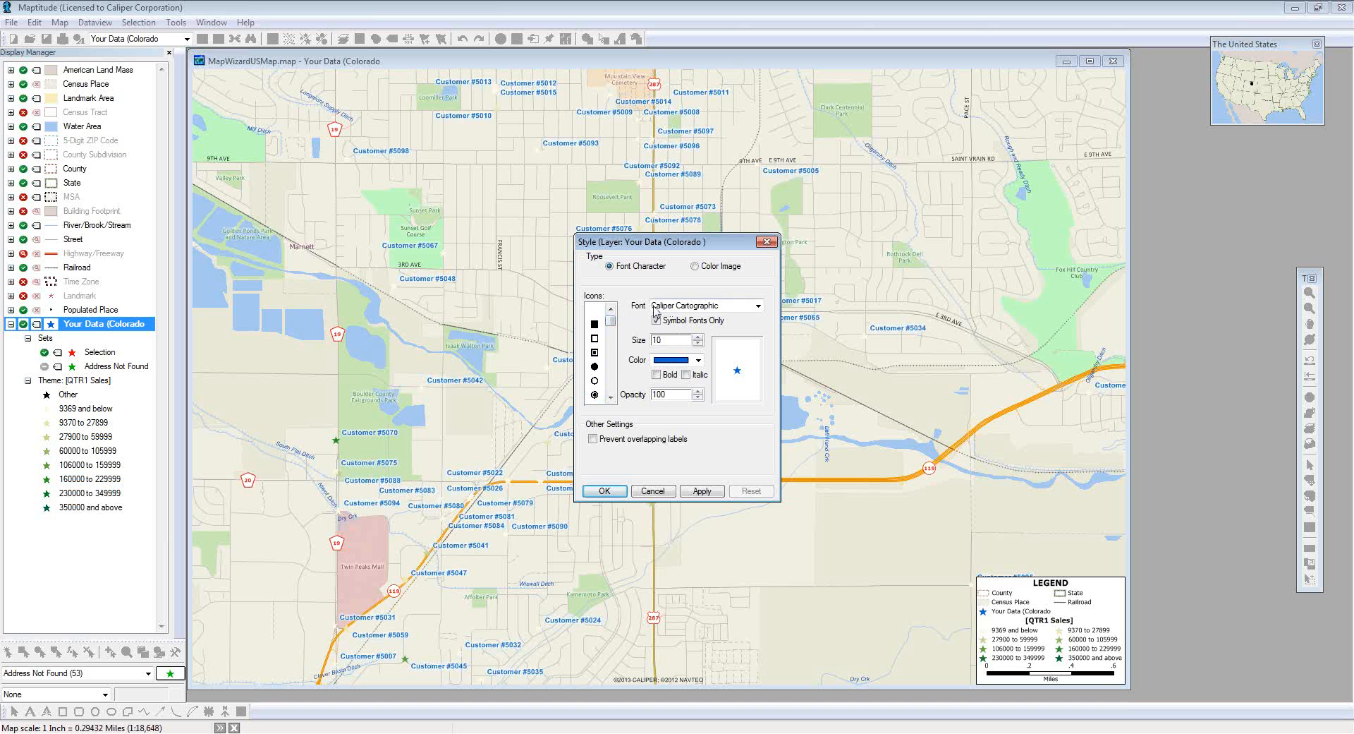
pyautogui.click(597, 366)
pyautogui.click(698, 343)
pyautogui.click(698, 343)
pyautogui.moveTo(666, 252); pyautogui.dragTo(371, 254)
pyautogui.click(408, 492)
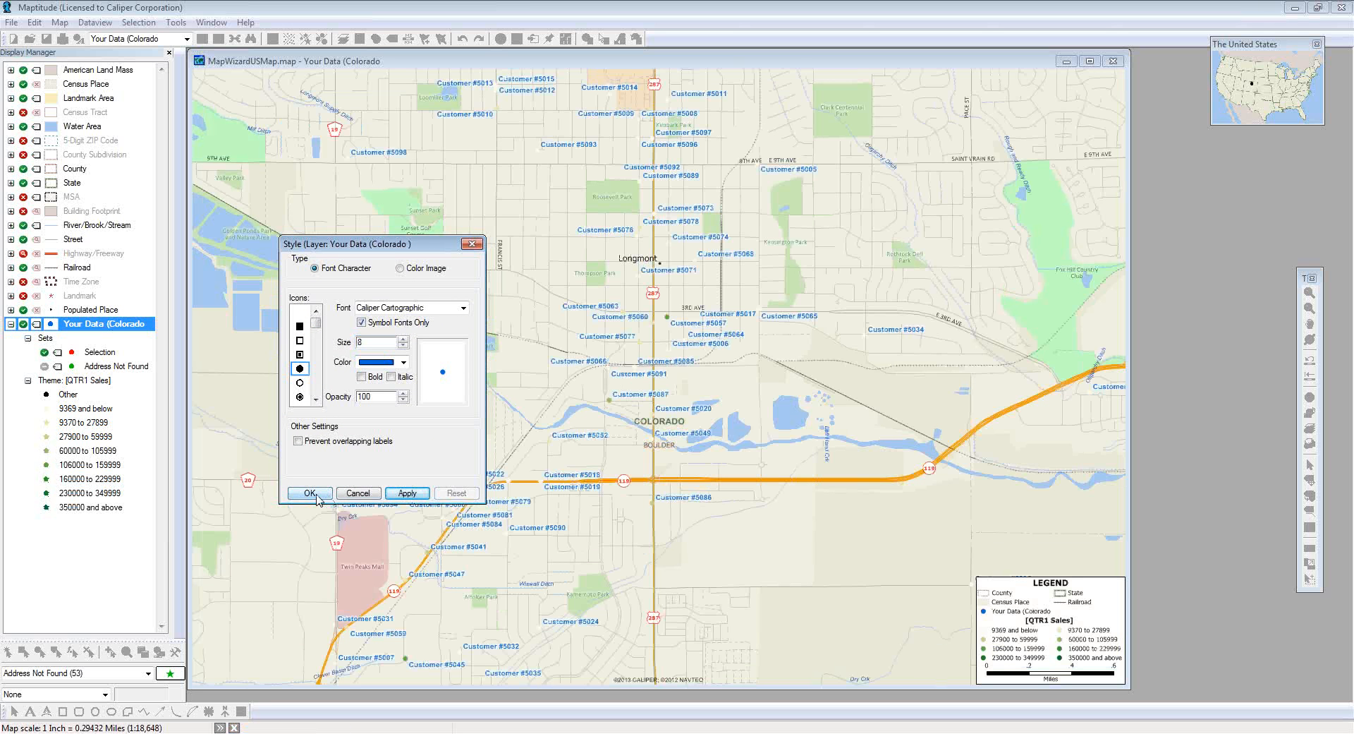
pyautogui.click(310, 492)
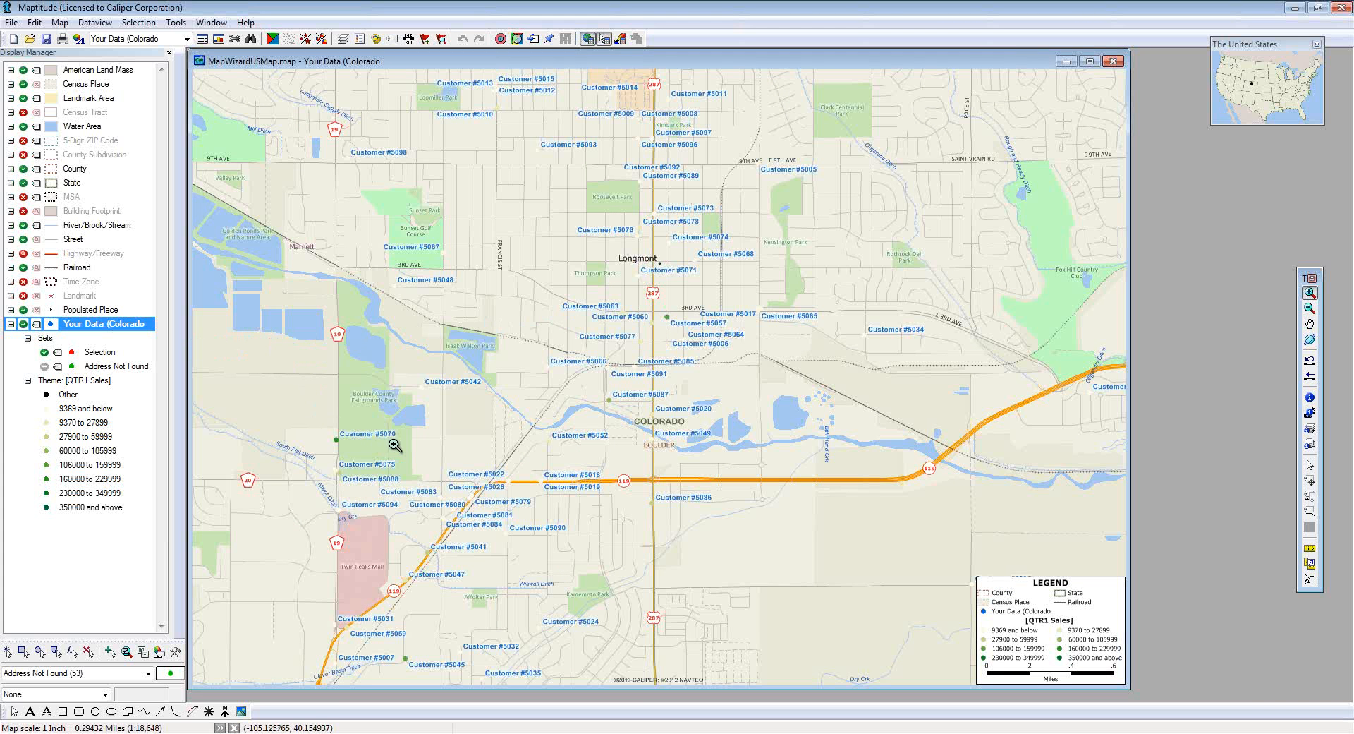
# Step: Set the Colorado customer layer's label font color to black
pyautogui.click(36, 324)
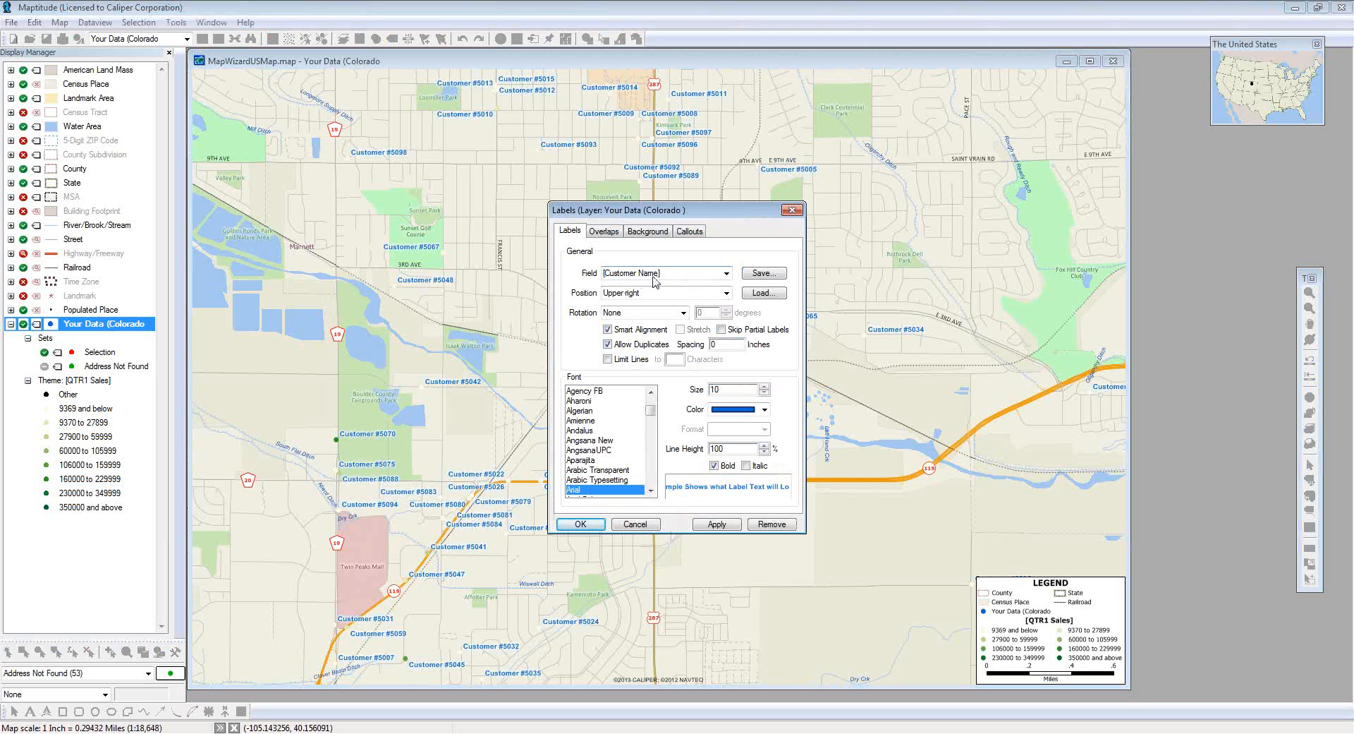
pyautogui.click(764, 411)
pyautogui.scroll(3, 762, 425)
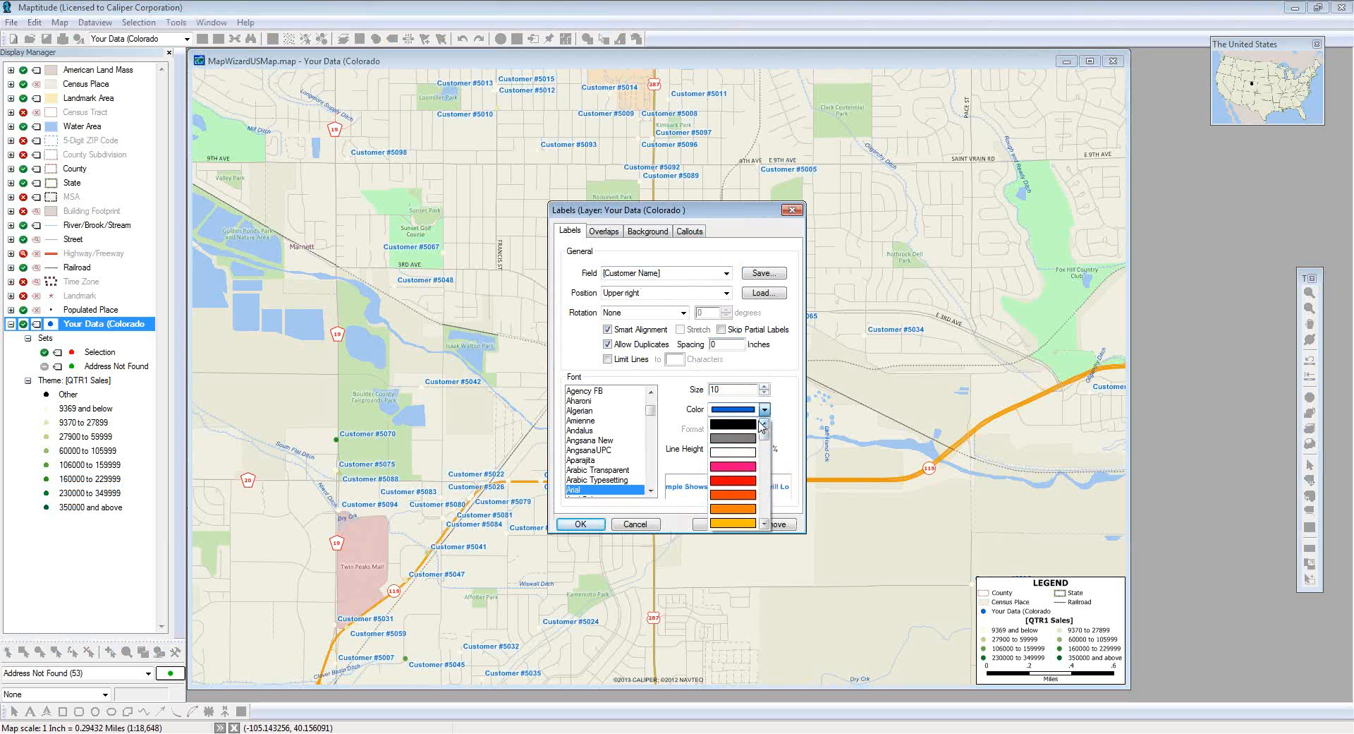
pyautogui.click(734, 424)
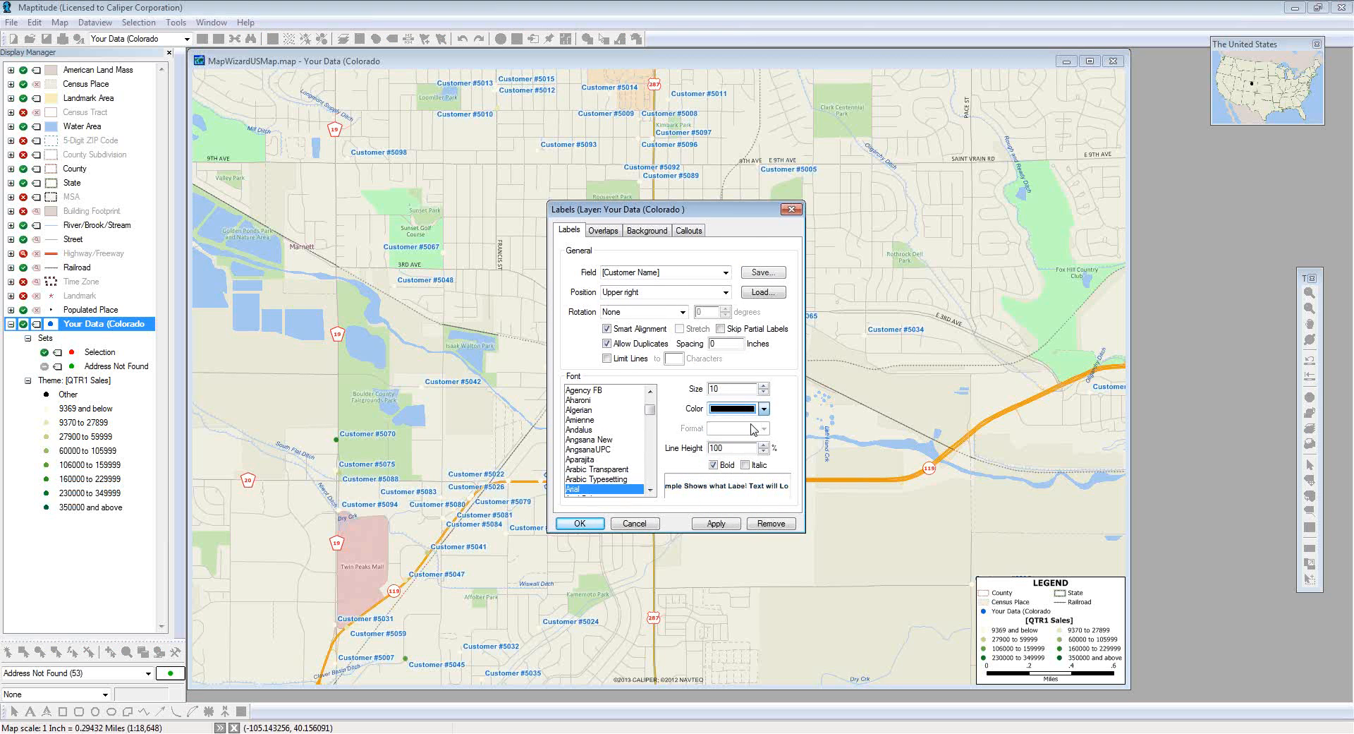
pyautogui.click(579, 523)
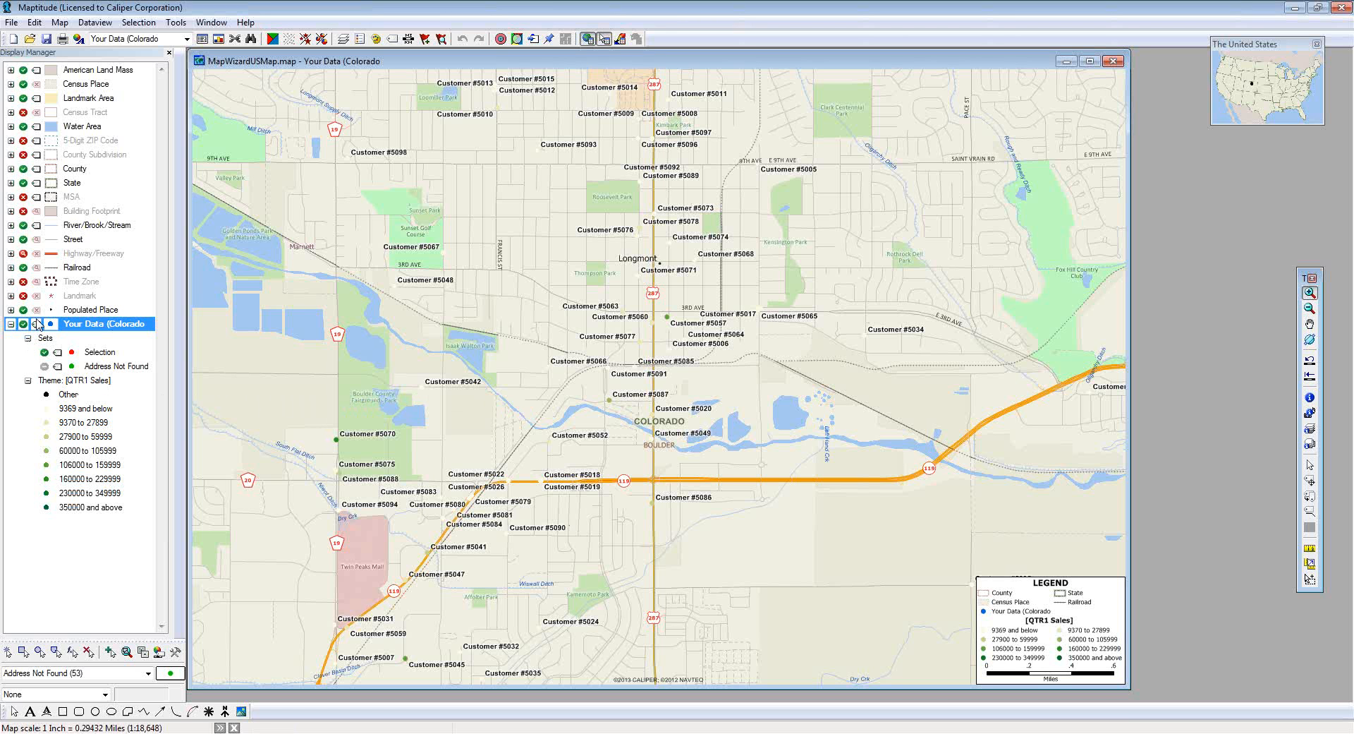
# Step: Cycle the QTR1 Sales color theme's color sets to the spectrum running from purple to red
pyautogui.doubleClick(61, 385)
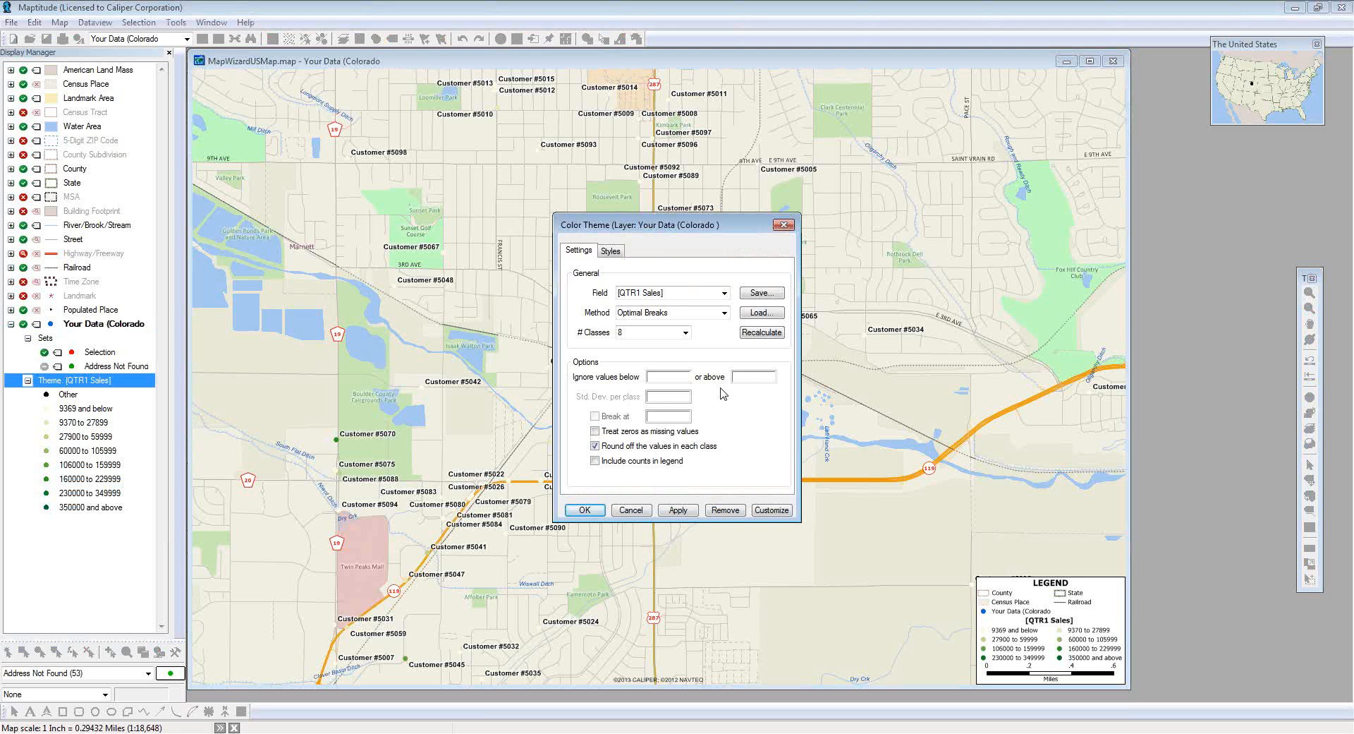
pyautogui.click(611, 251)
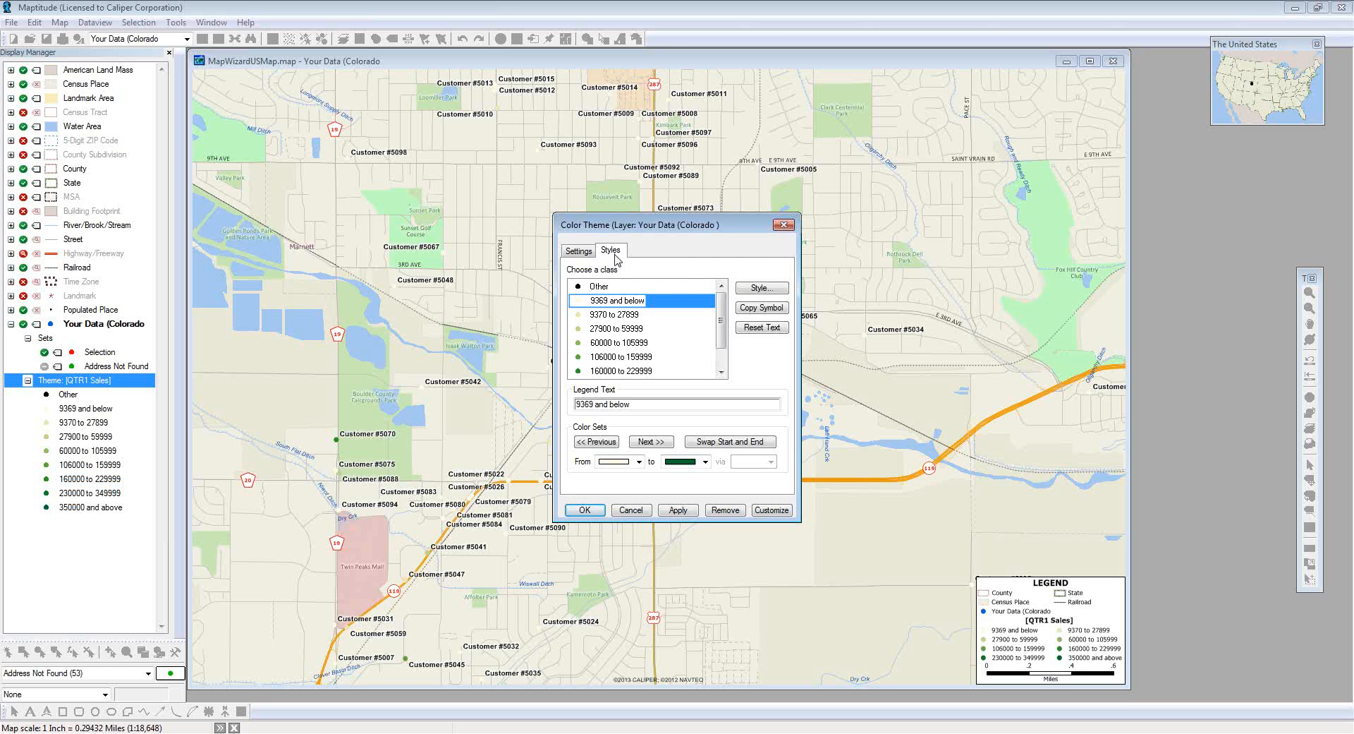
pyautogui.click(654, 443)
pyautogui.click(654, 442)
pyautogui.click(655, 442)
pyautogui.click(655, 443)
pyautogui.click(655, 443)
pyautogui.click(654, 442)
pyautogui.click(655, 443)
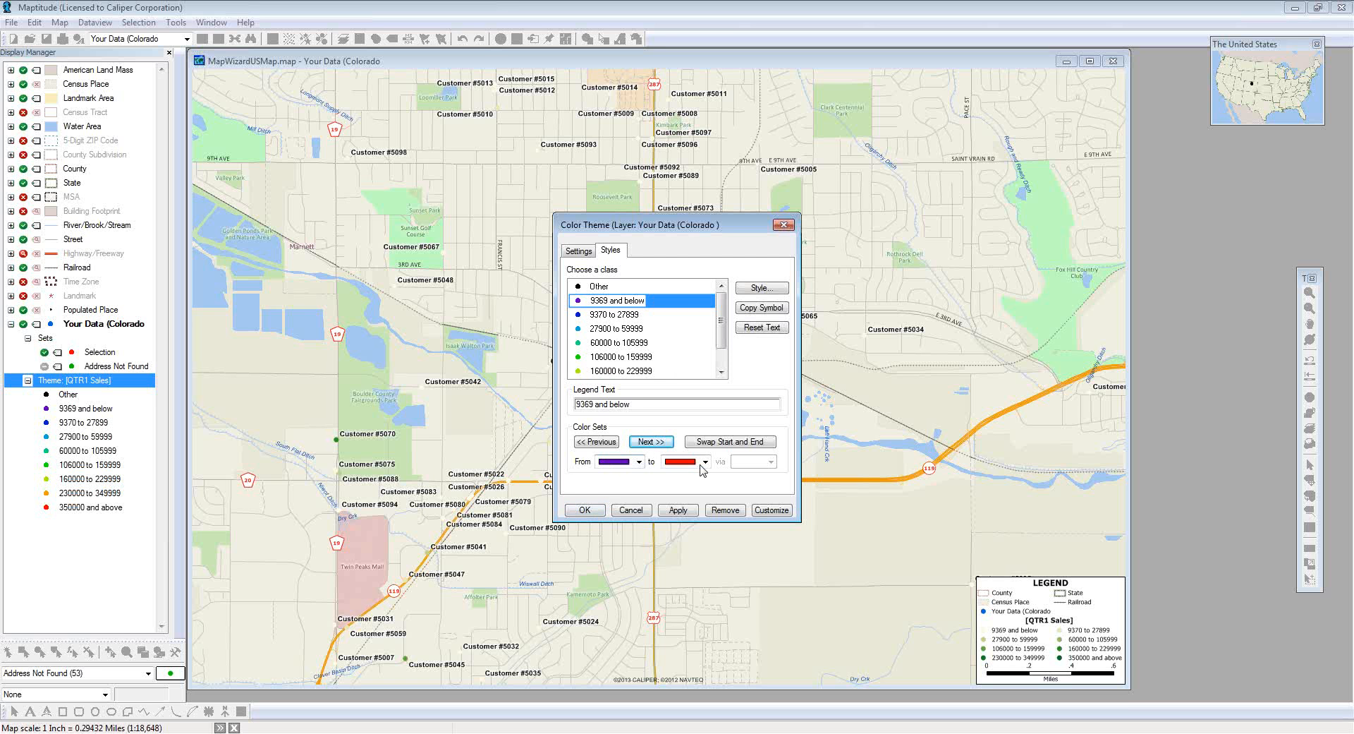
pyautogui.click(639, 462)
pyautogui.click(639, 462)
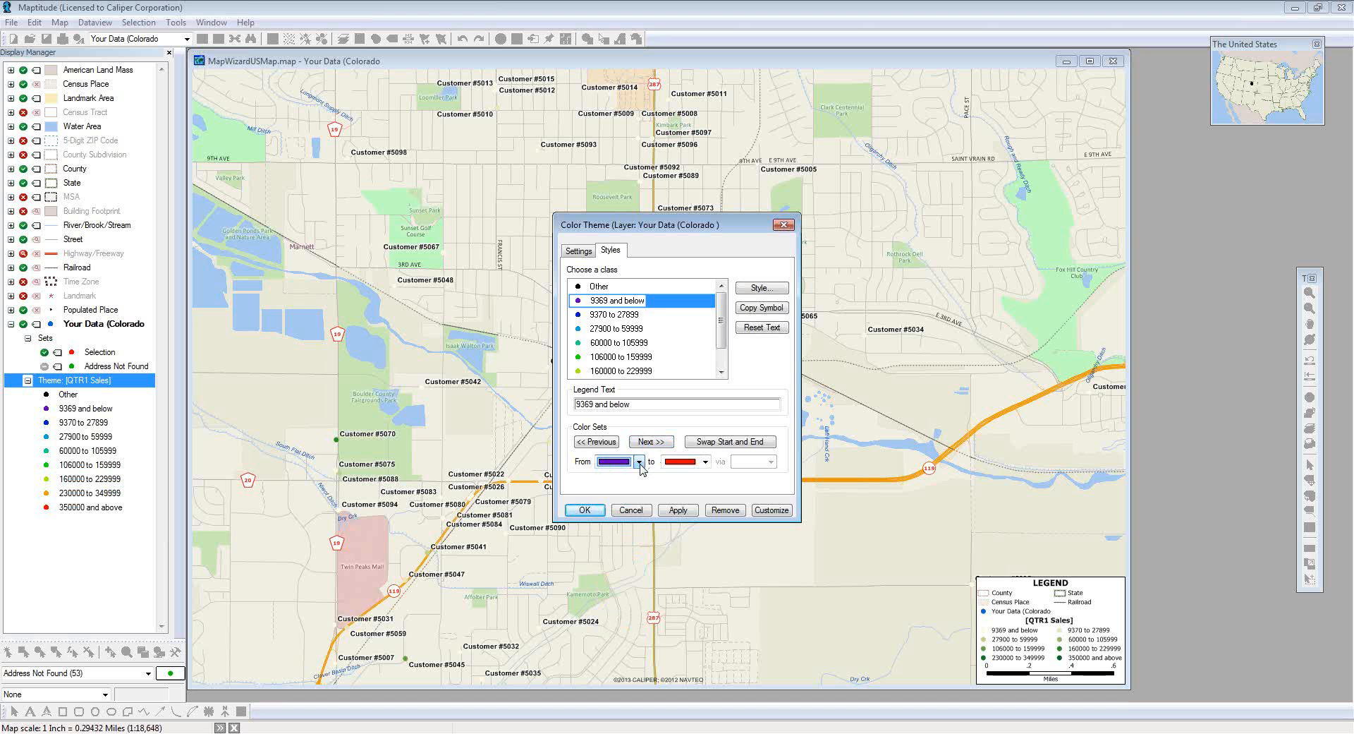
pyautogui.click(758, 289)
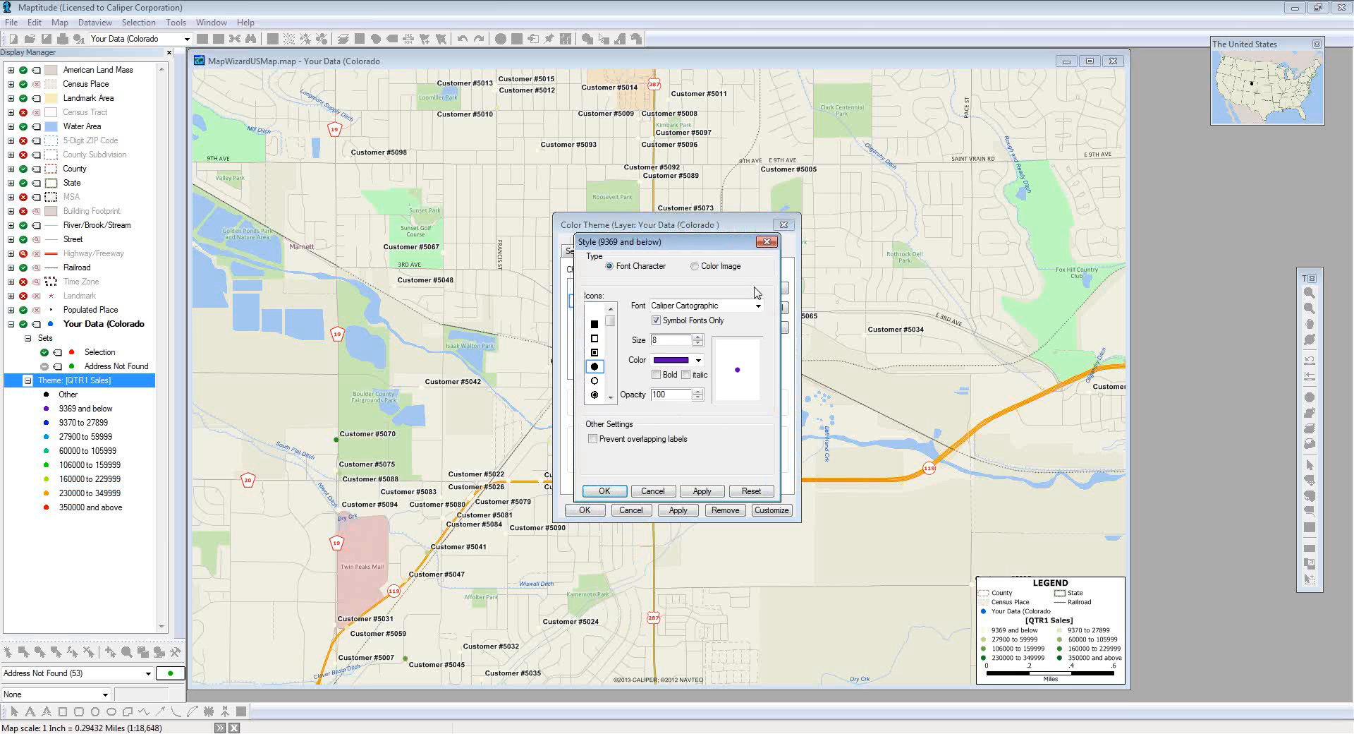
pyautogui.click(697, 361)
pyautogui.click(698, 360)
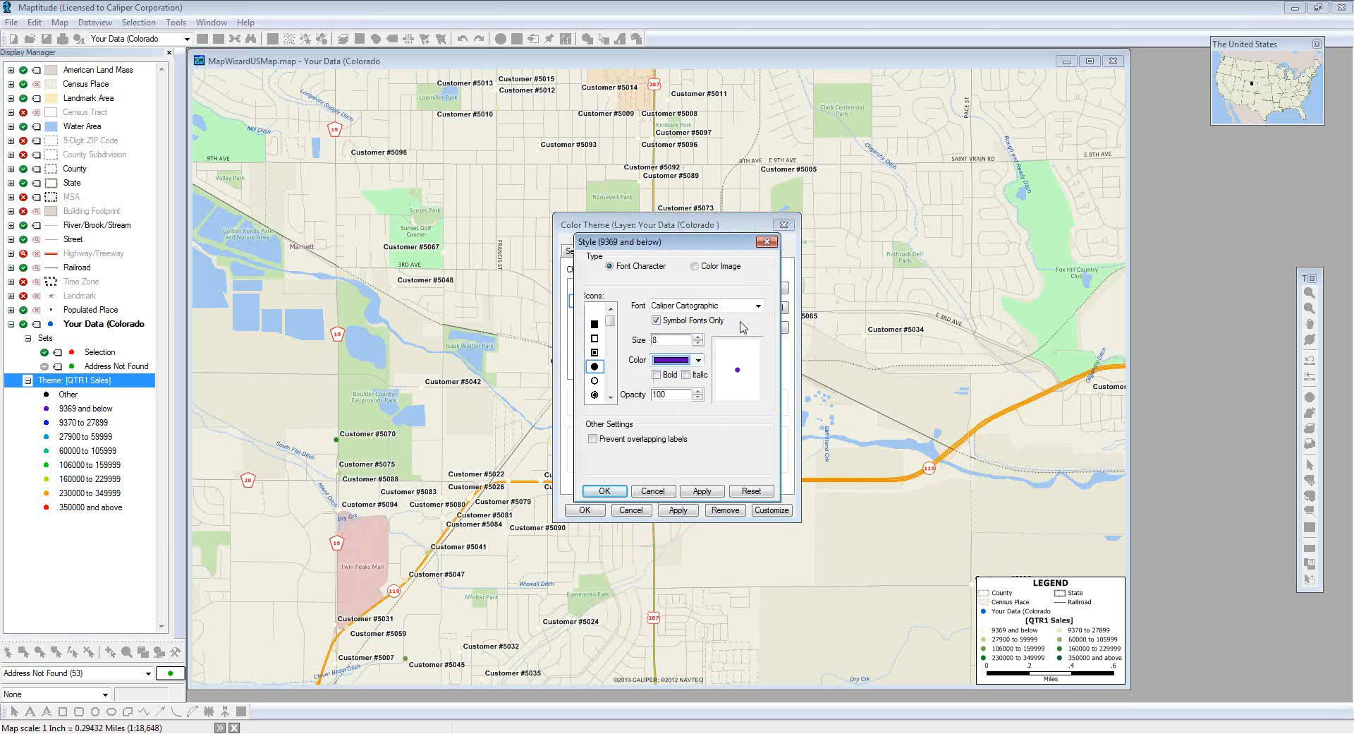
pyautogui.click(768, 243)
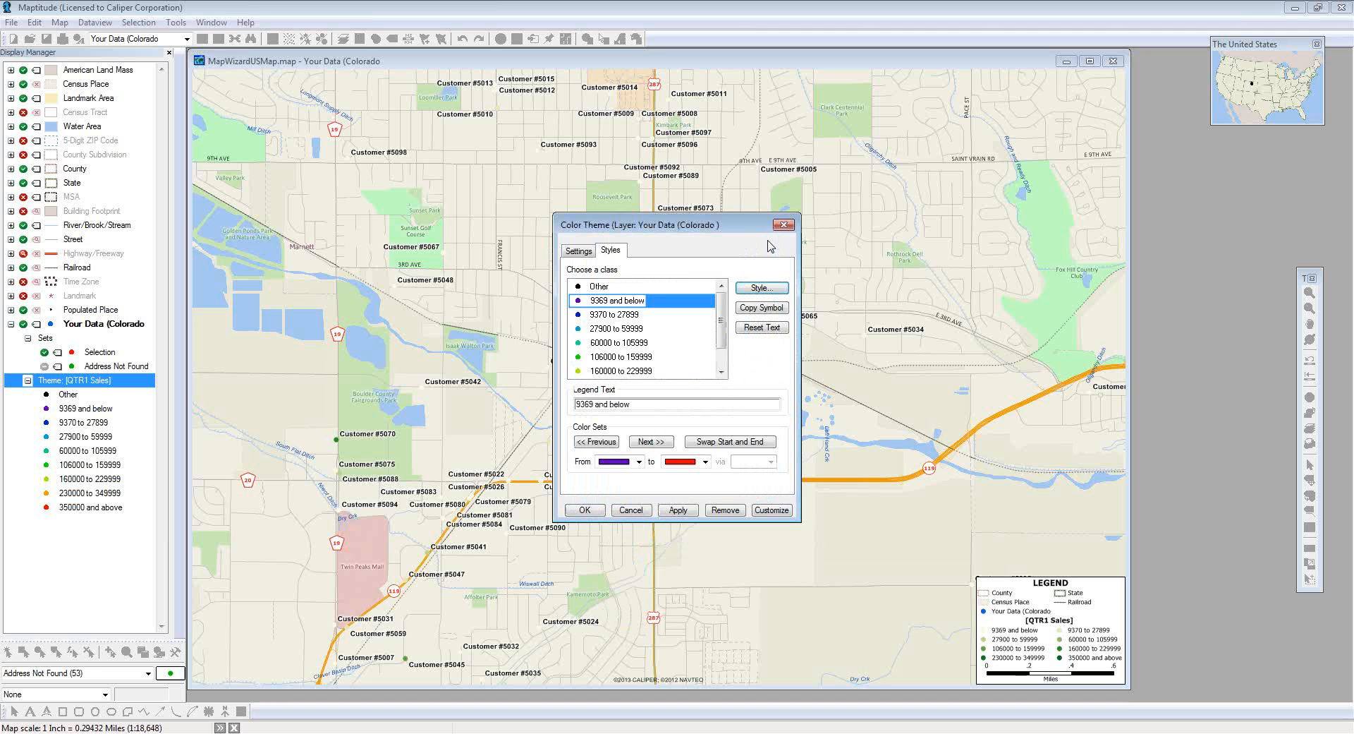
# Step: Apply the recolored QTR1 Sales theme and return the map to its initial extent
pyautogui.click(585, 510)
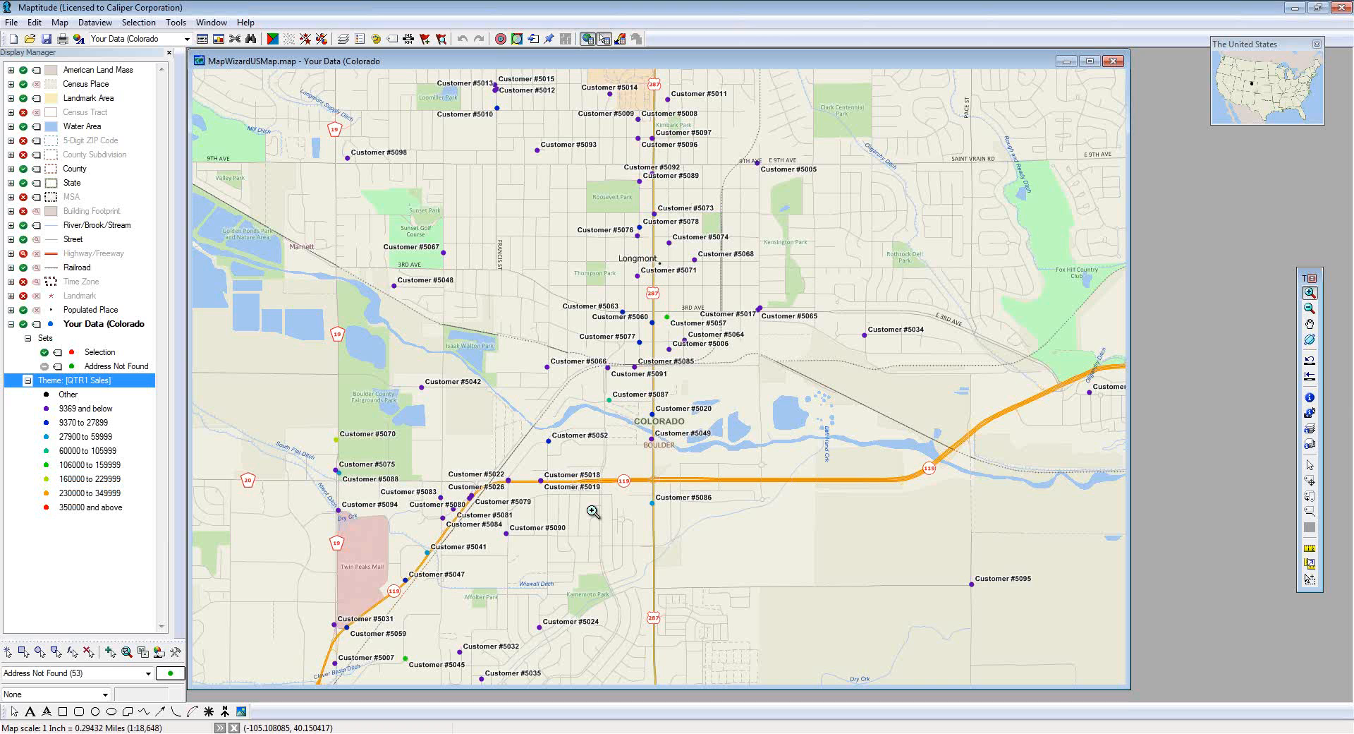
pyautogui.click(1311, 377)
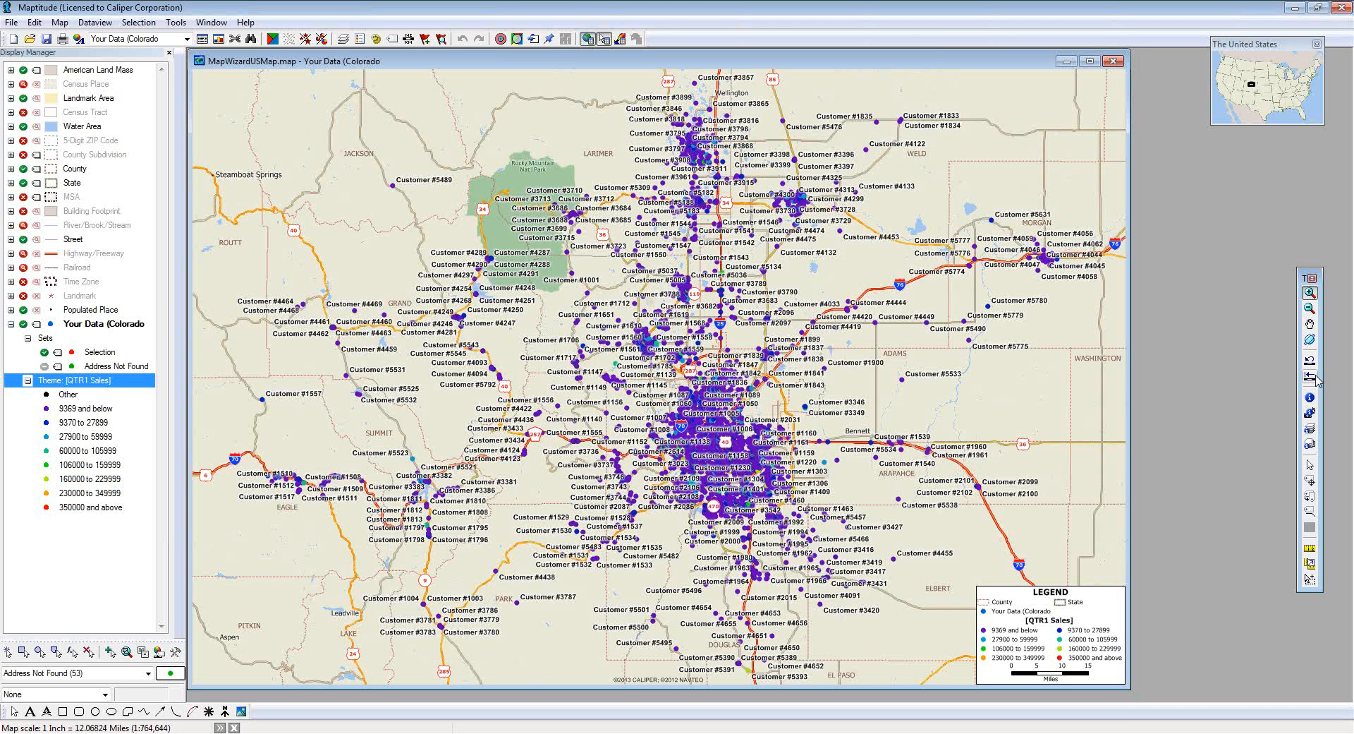
# Step: Remove the customer name labels and the QTR1 Sales theme from the Colorado customer layer
pyautogui.click(37, 324)
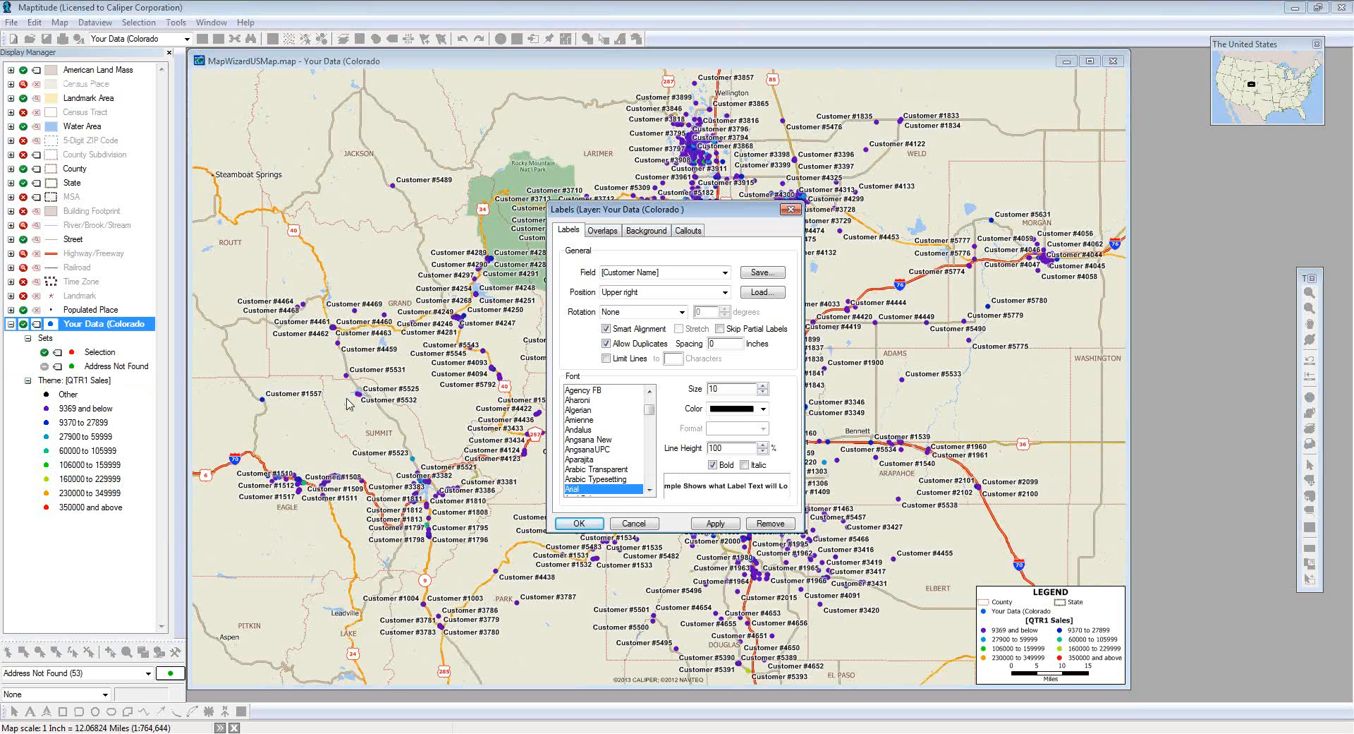
pyautogui.click(771, 522)
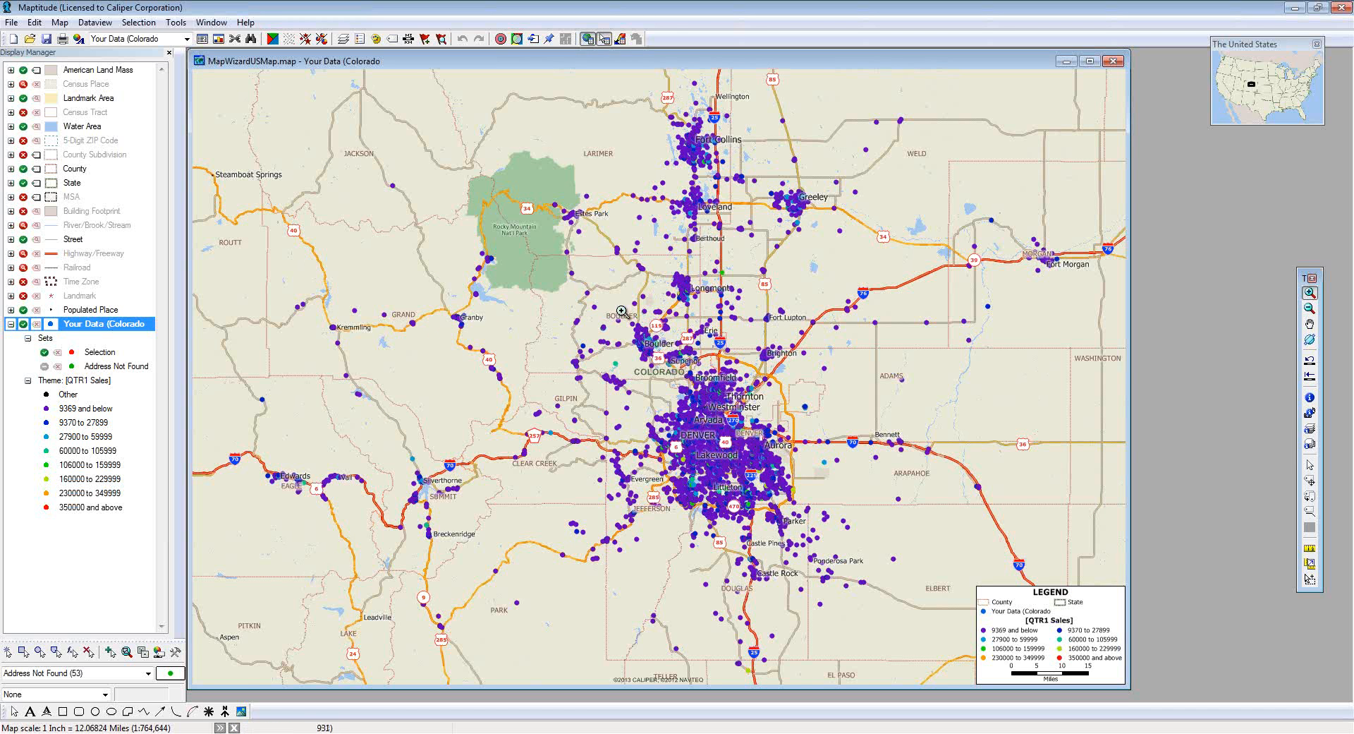
pyautogui.rightClick(99, 382)
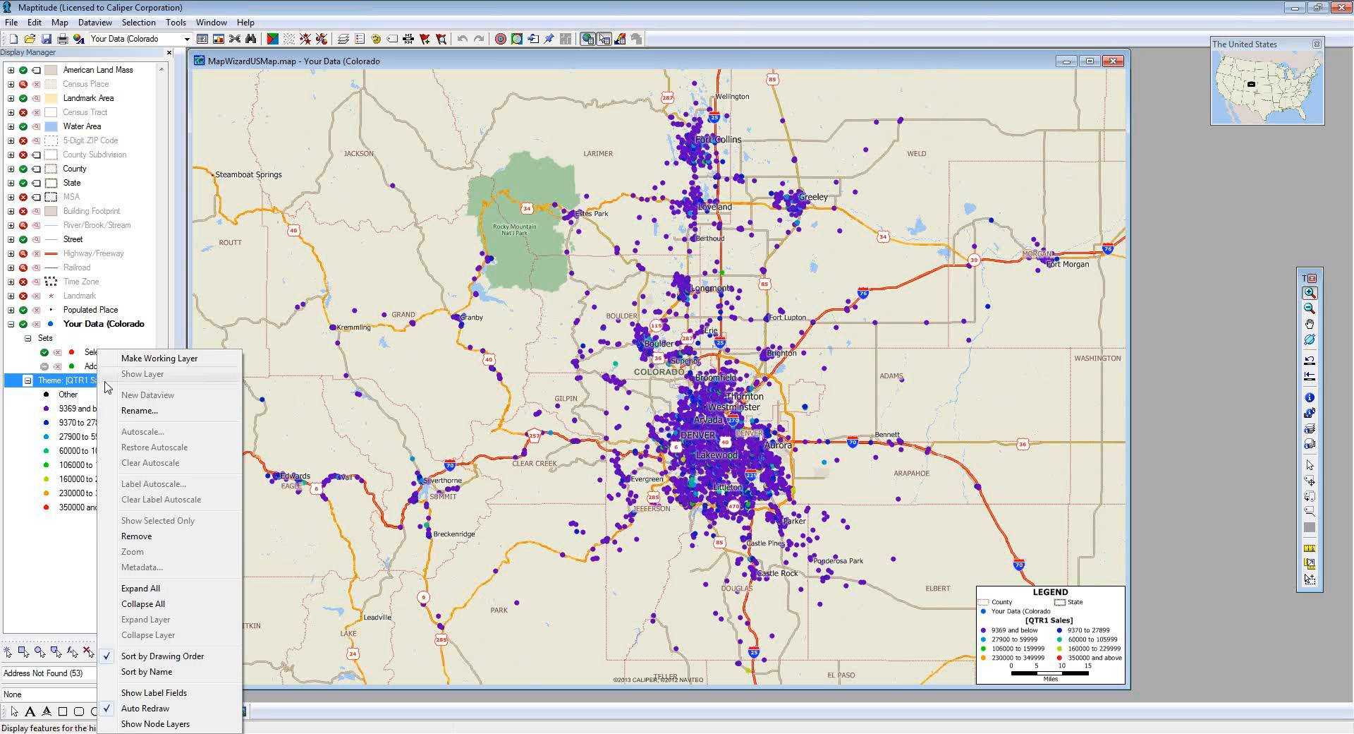
pyautogui.click(136, 536)
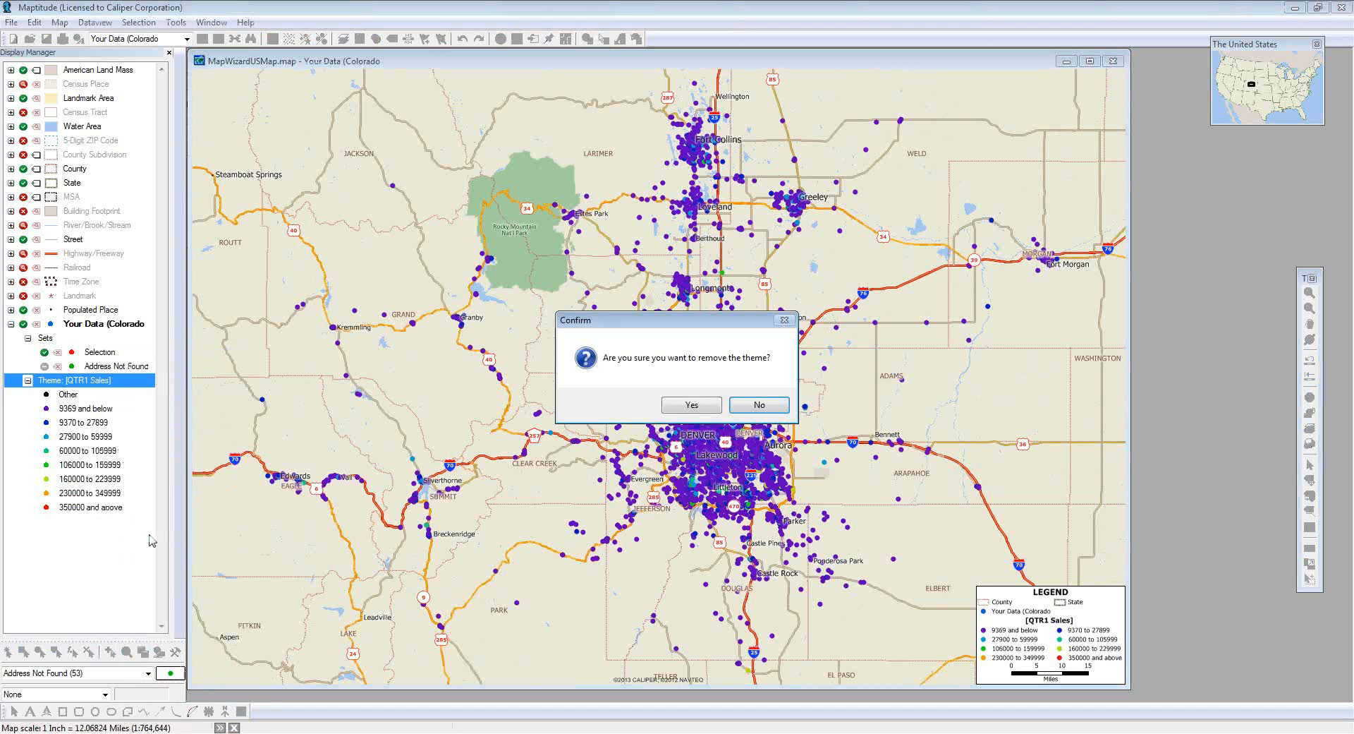
pyautogui.click(705, 412)
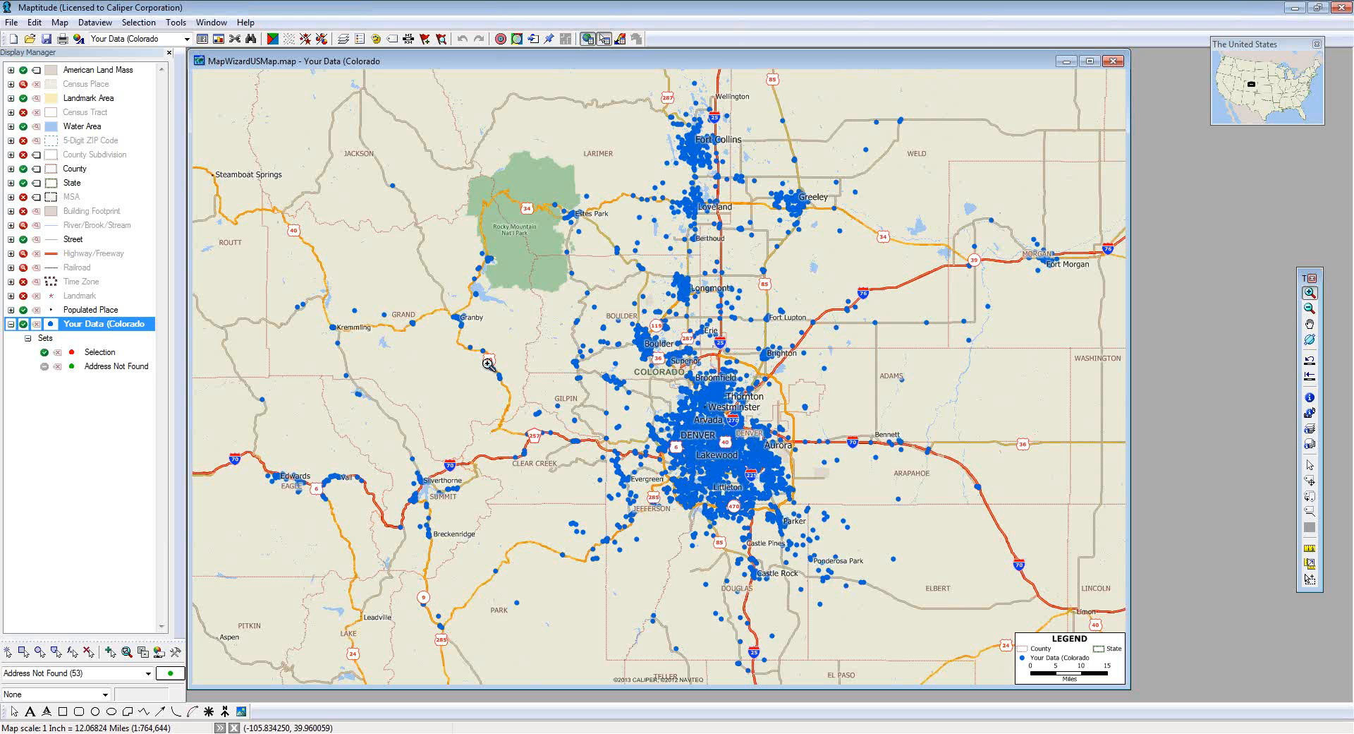
# Step: Start a new map of your own data using the Colorado Customers sheet of Colorado Customers.xls
pyautogui.click(10, 22)
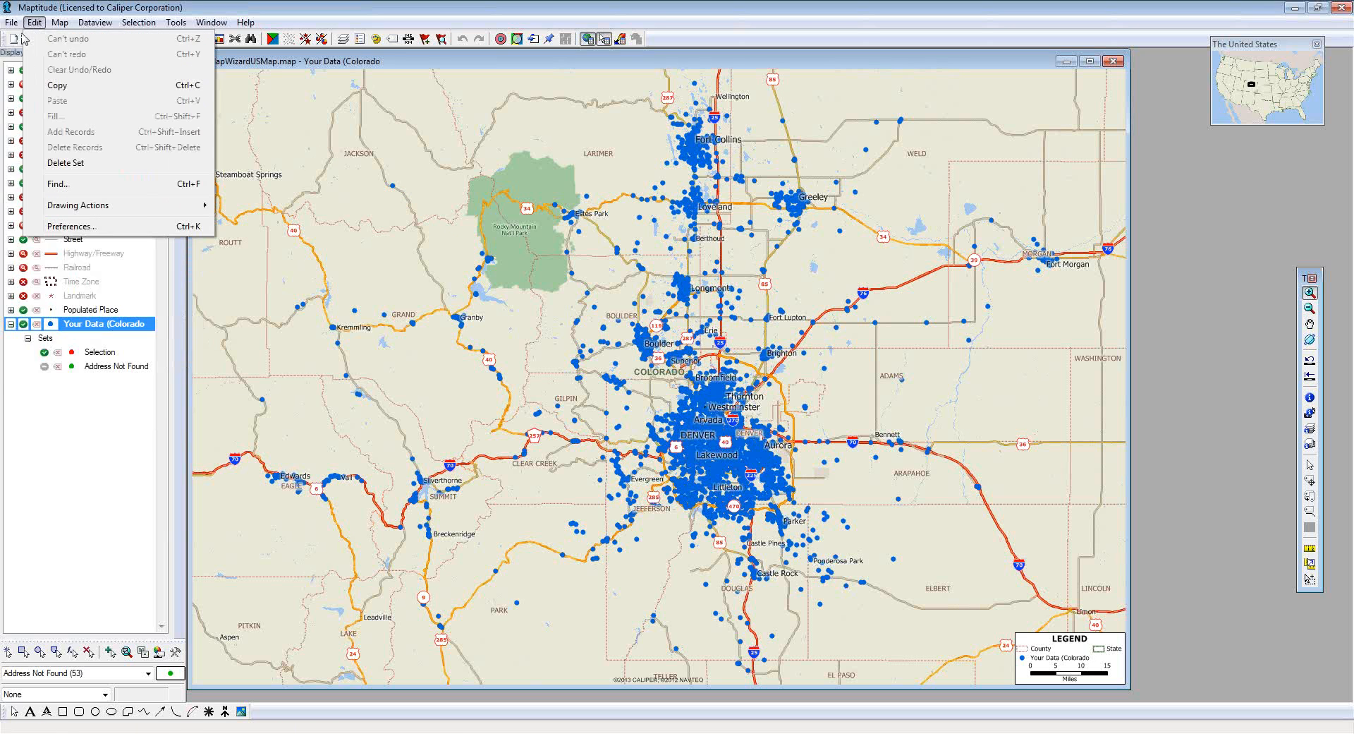
pyautogui.click(46, 8)
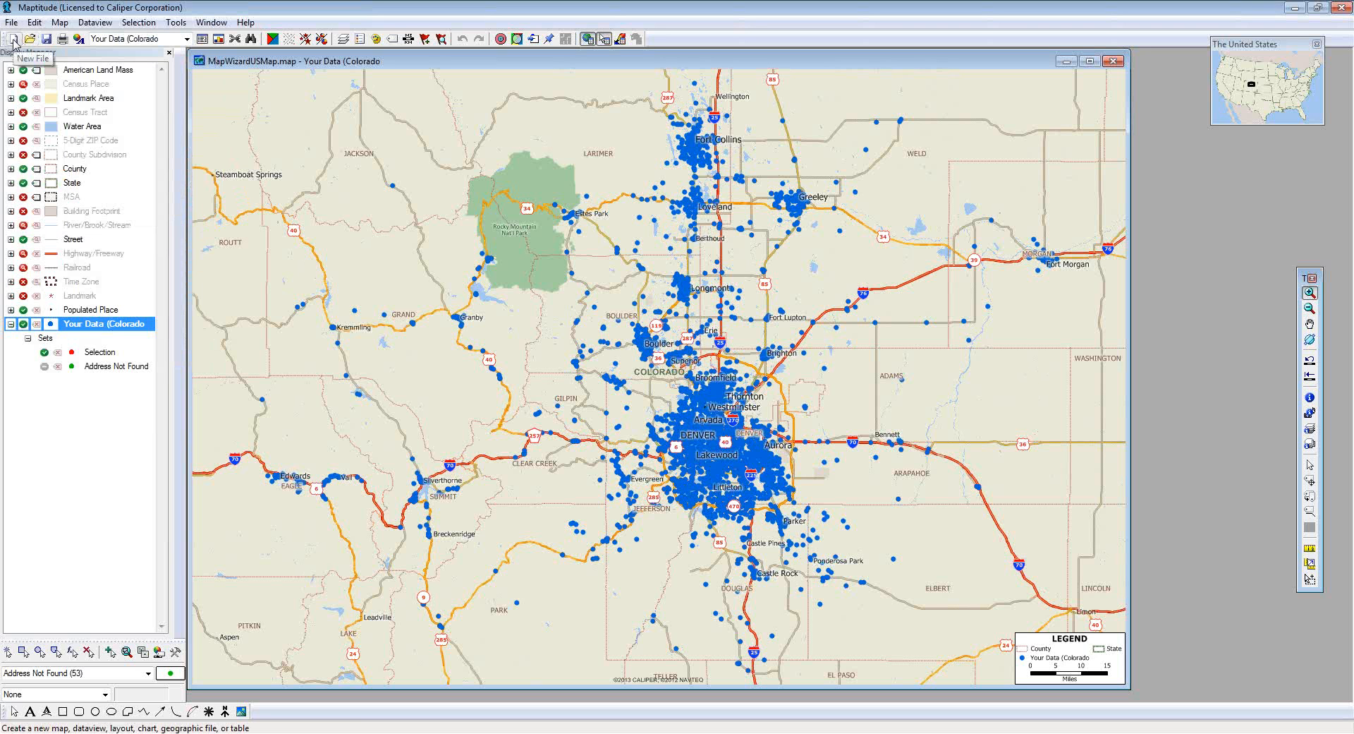
pyautogui.click(13, 39)
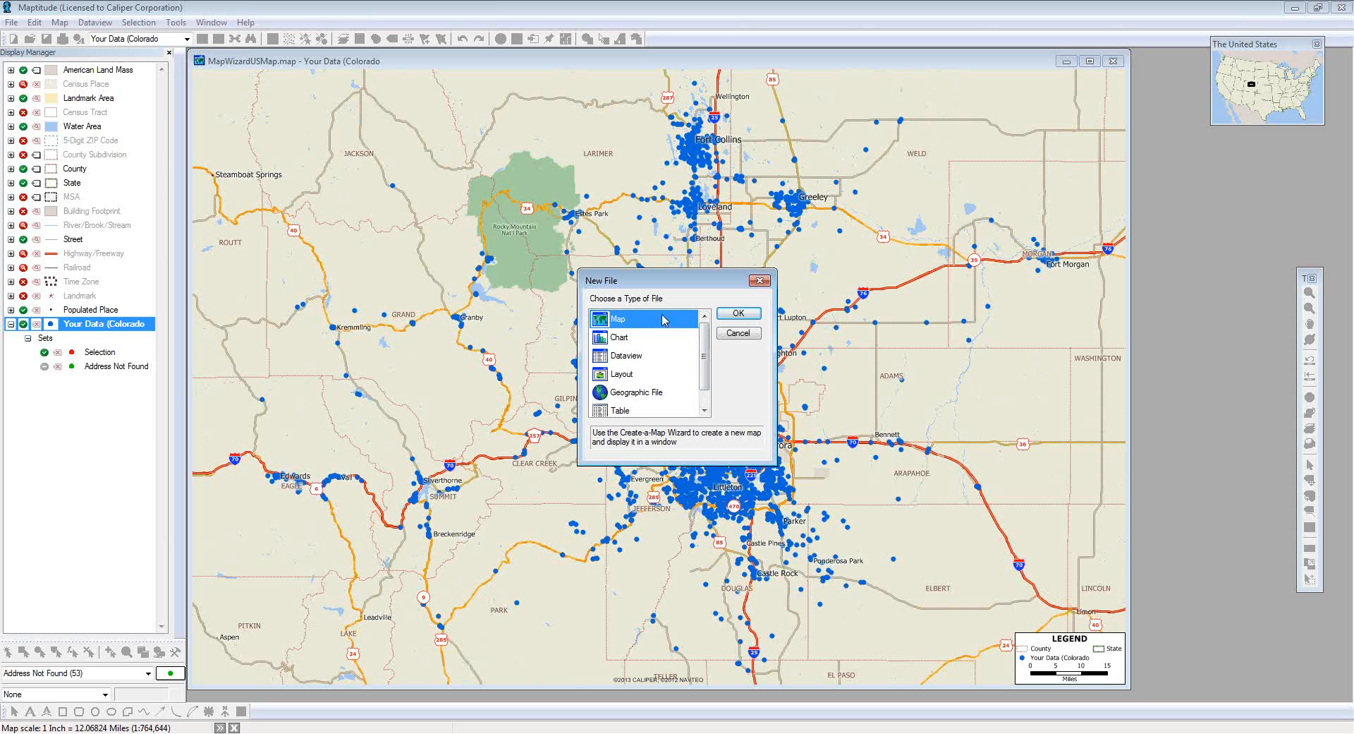
pyautogui.click(751, 314)
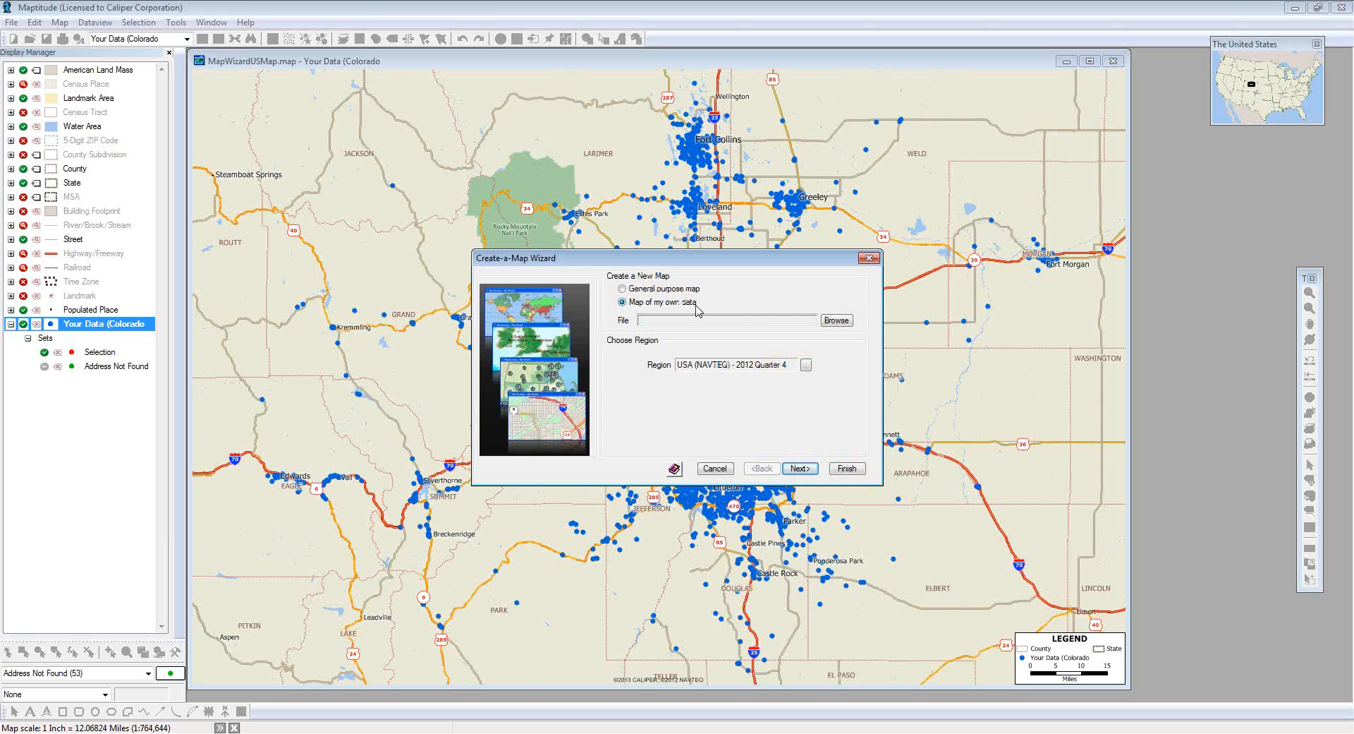
pyautogui.click(837, 320)
pyautogui.doubleClick(717, 276)
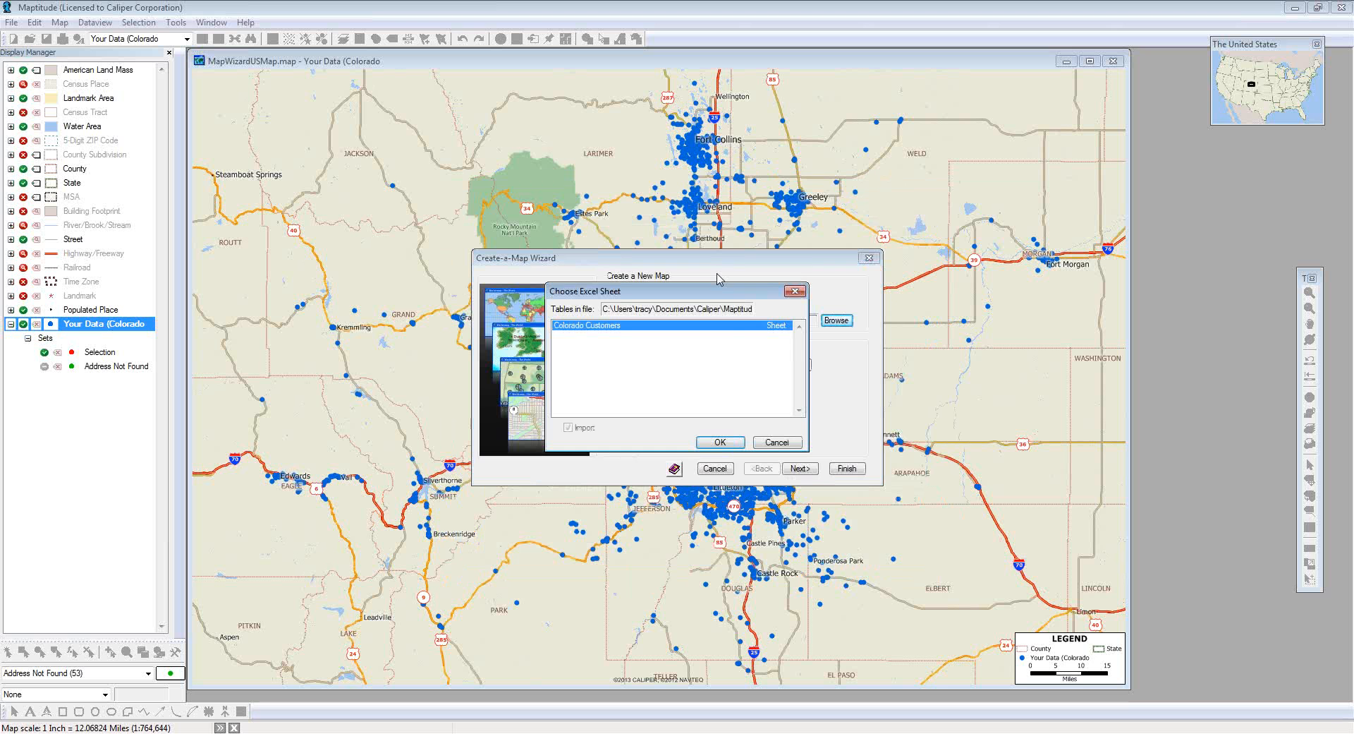
pyautogui.click(739, 441)
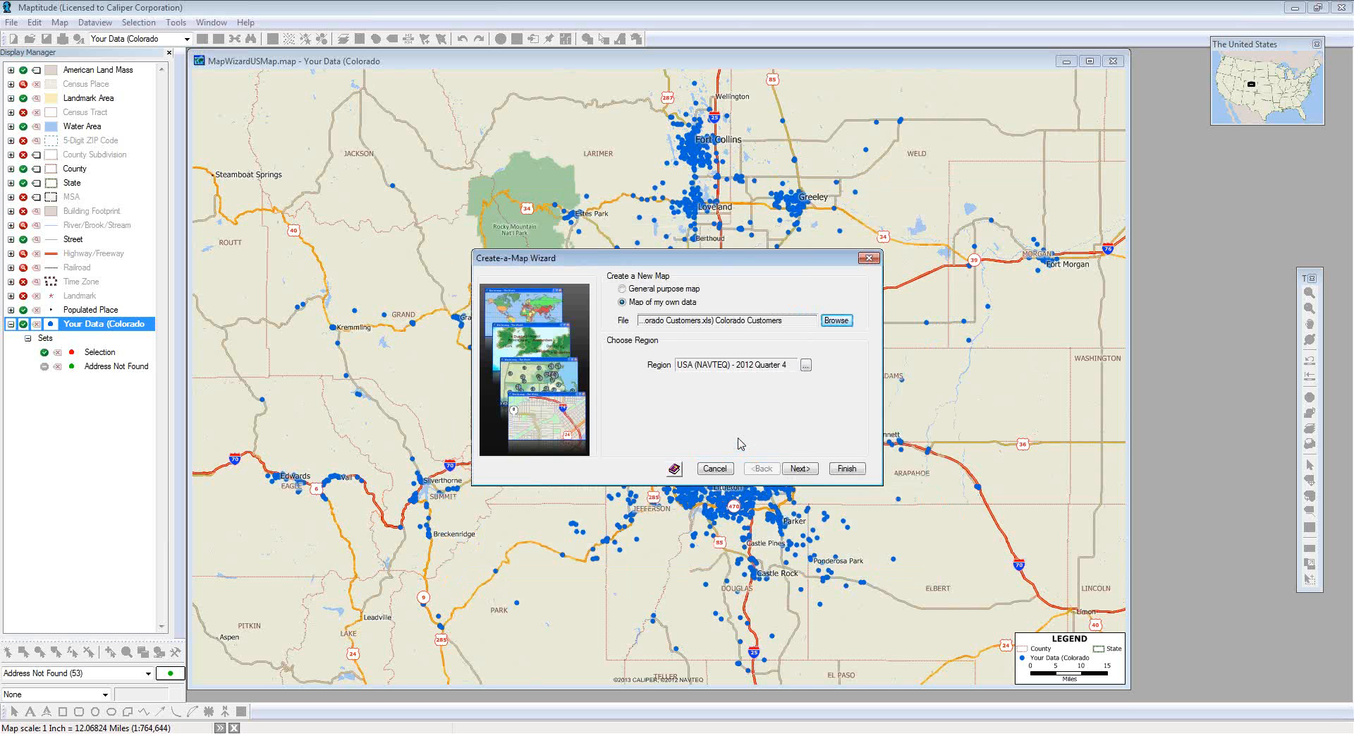
# Step: Accept the region and matched fields, and choose the map type that shows U.S. ZIP Code boundaries with your data attached
pyautogui.click(804, 469)
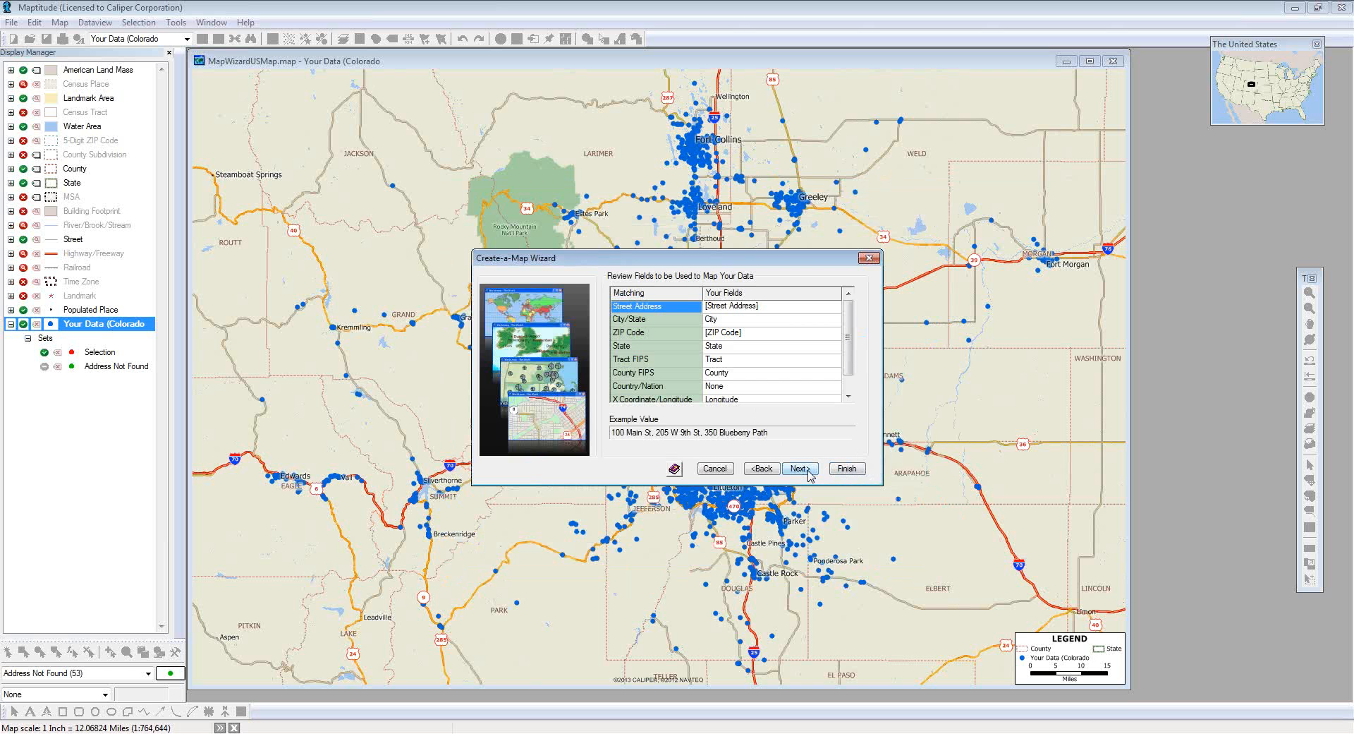
pyautogui.click(800, 469)
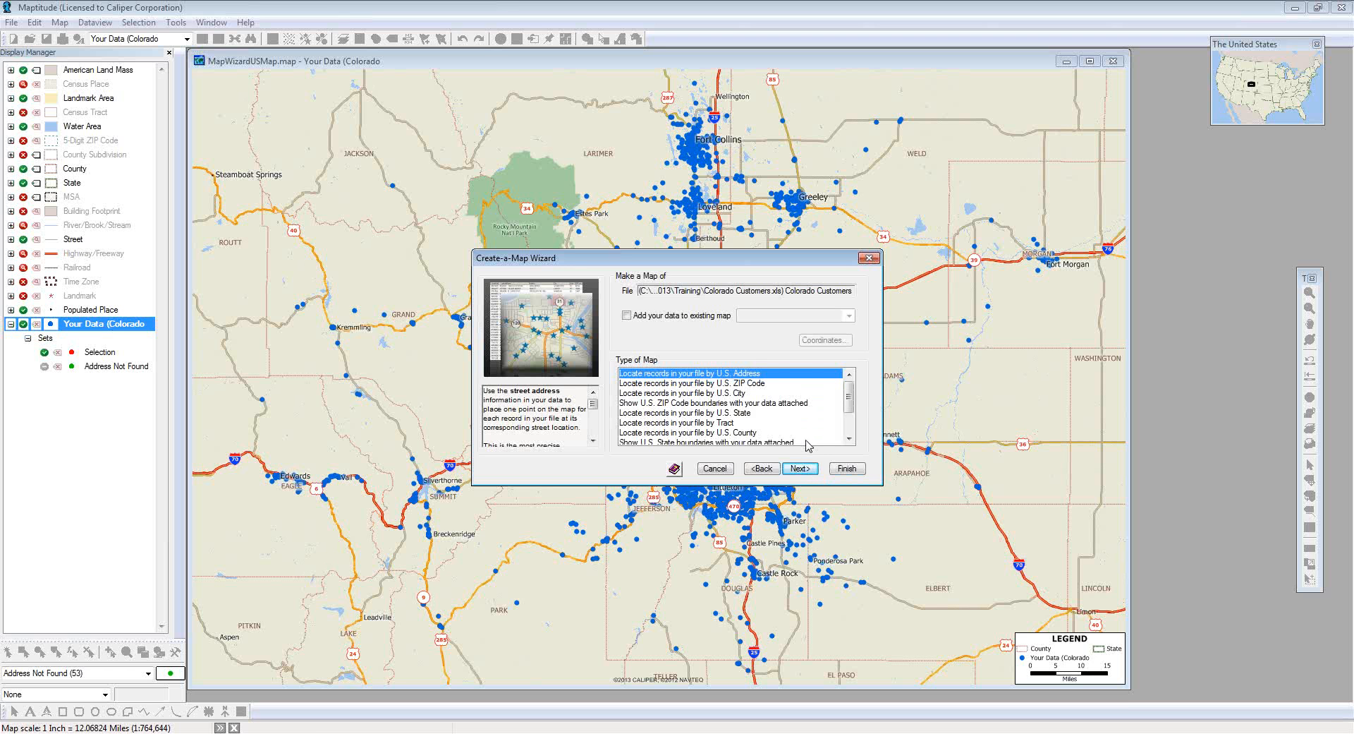
pyautogui.click(674, 403)
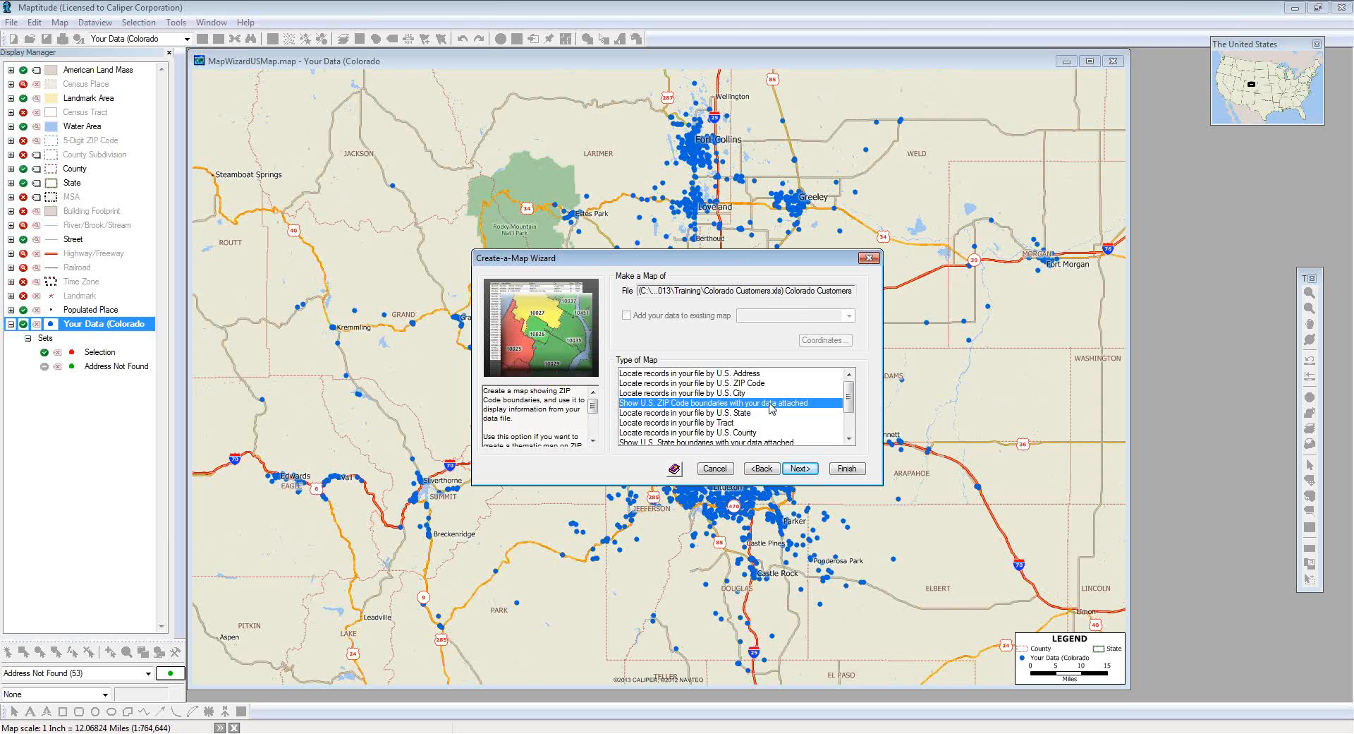
pyautogui.click(798, 469)
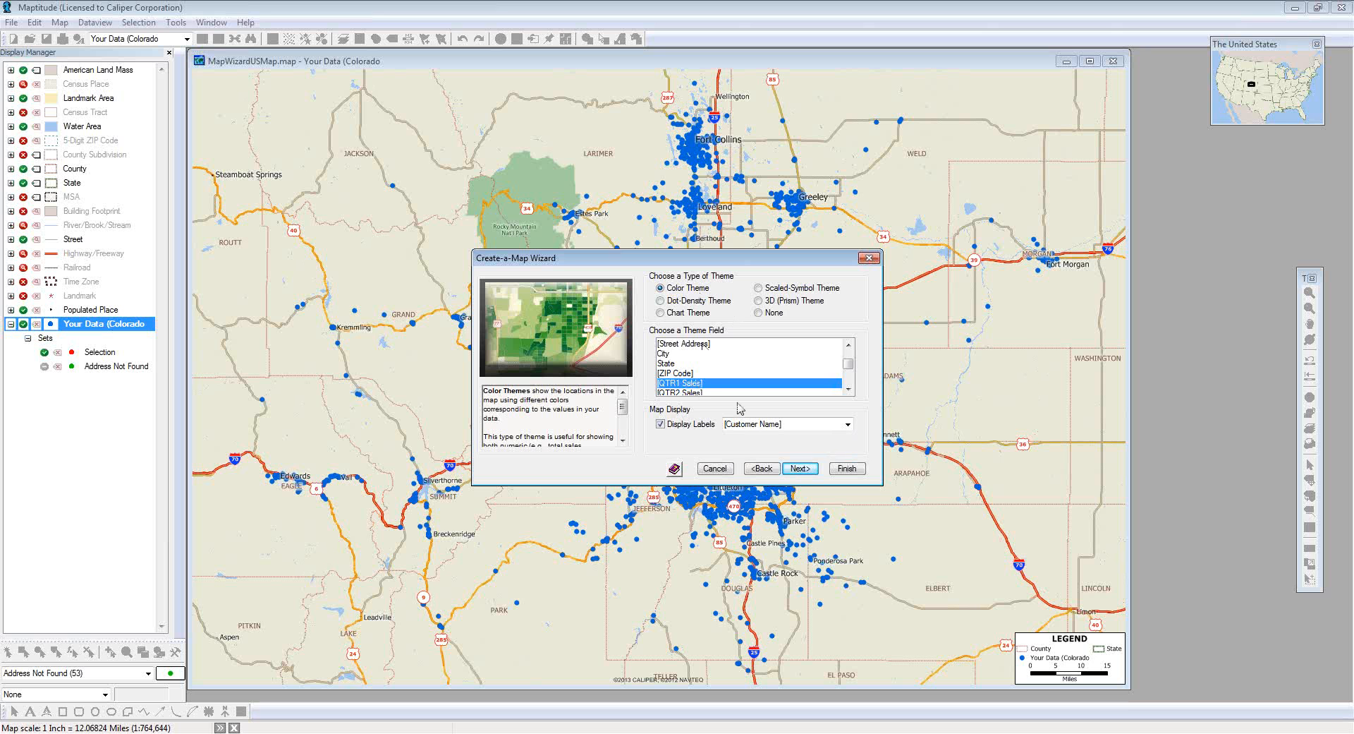
# Step: Keep the QTR1 Sales color theme, label the ZIP Codes with QTR1 Sales, and finish creating the map
pyautogui.click(767, 425)
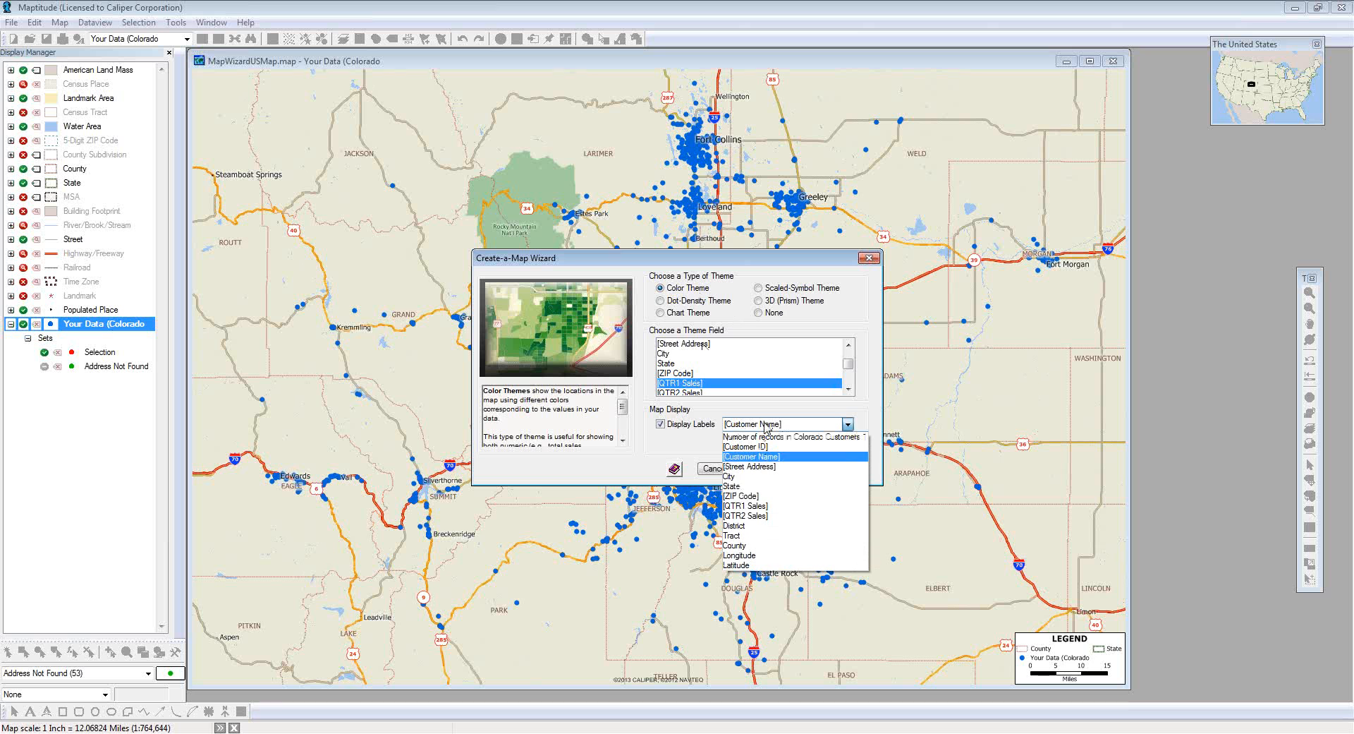
pyautogui.click(762, 507)
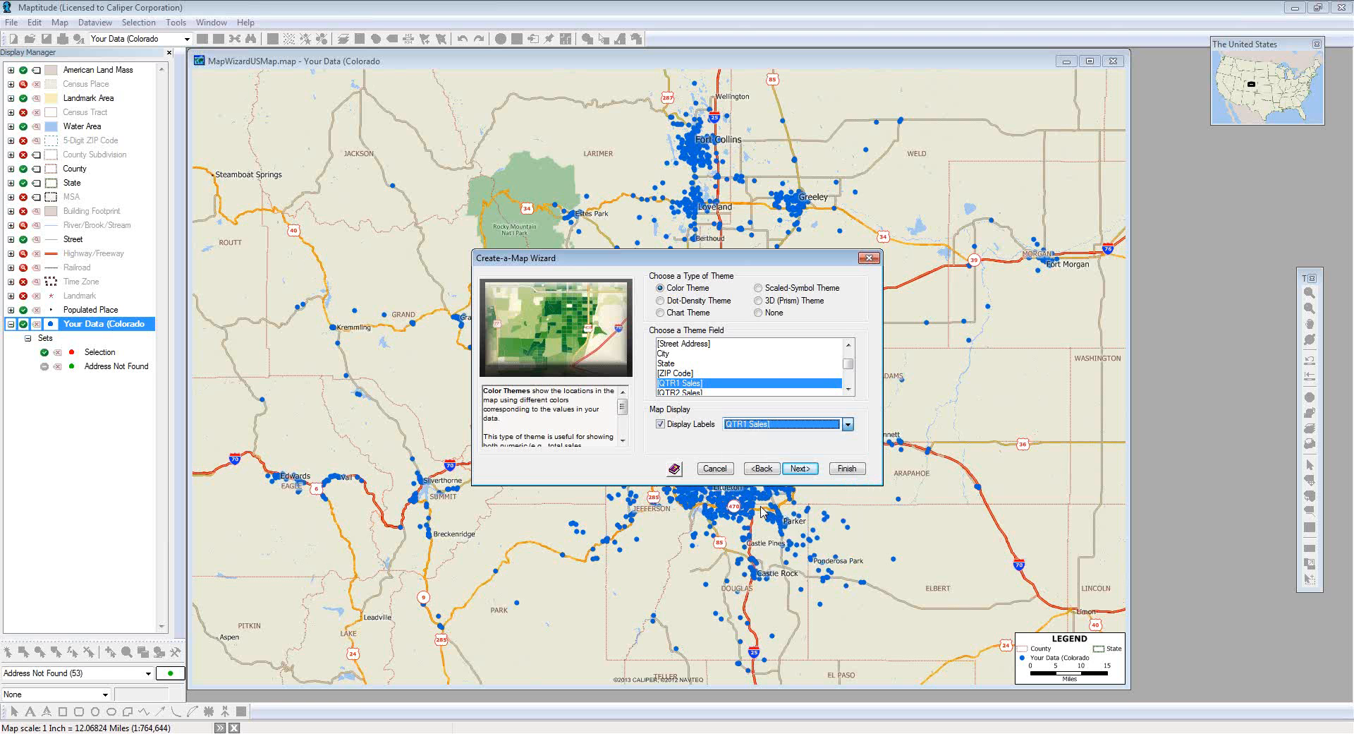
pyautogui.click(809, 469)
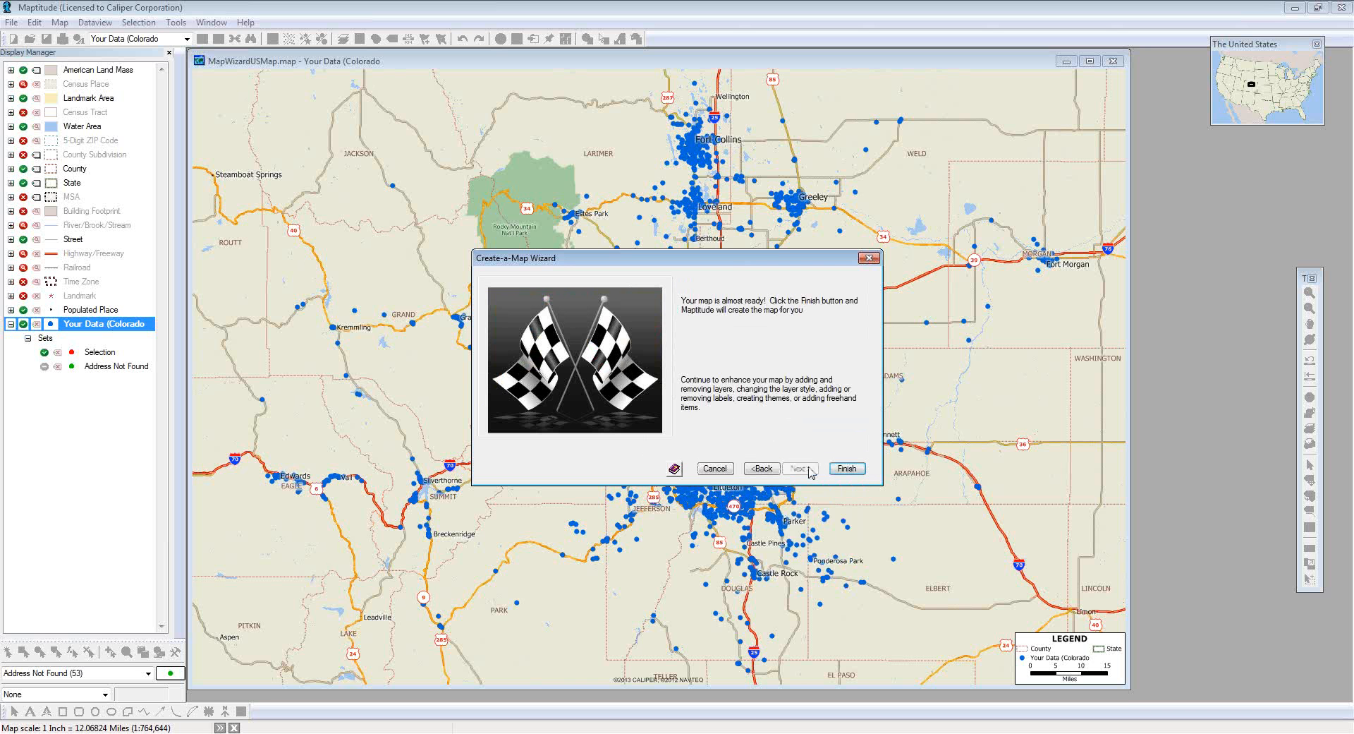
pyautogui.click(856, 470)
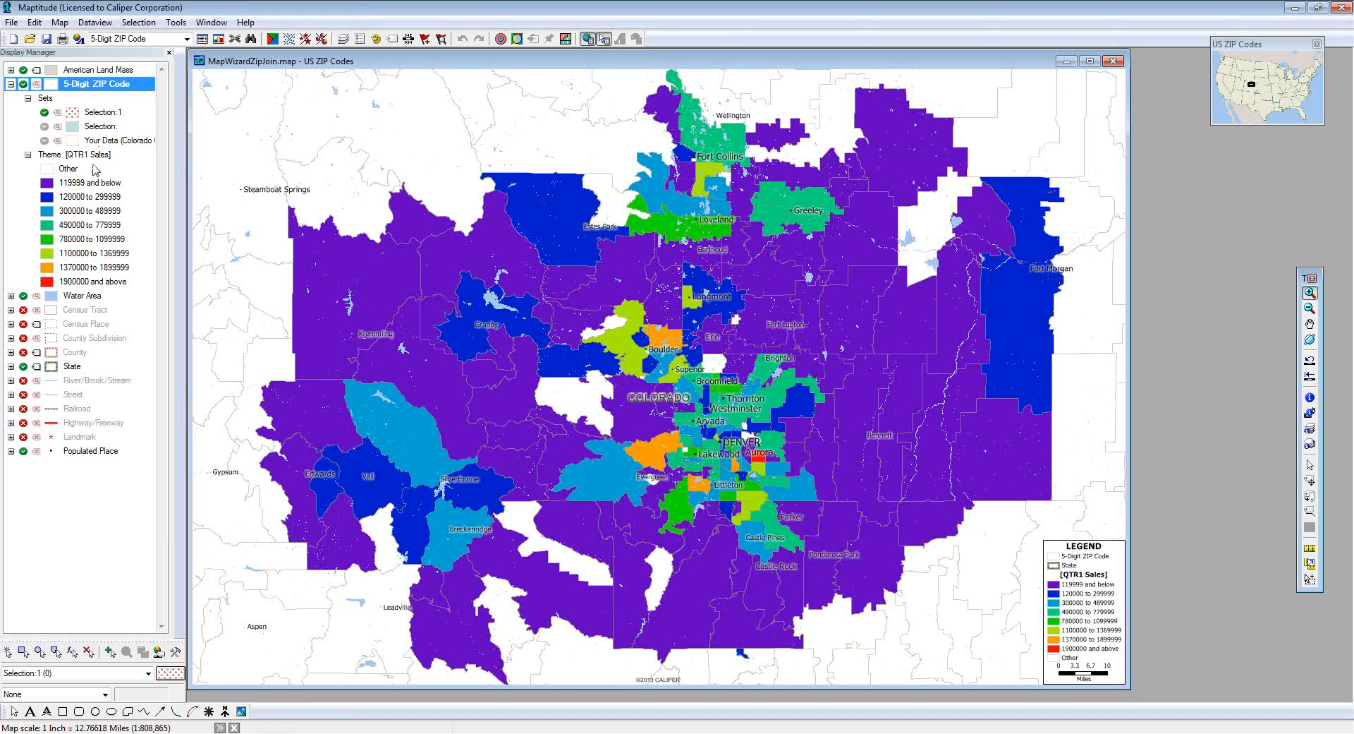
# Step: Recolor the ZIP Code layer's QTR1 Sales theme with the white-to-dark-green color set
pyautogui.doubleClick(91, 155)
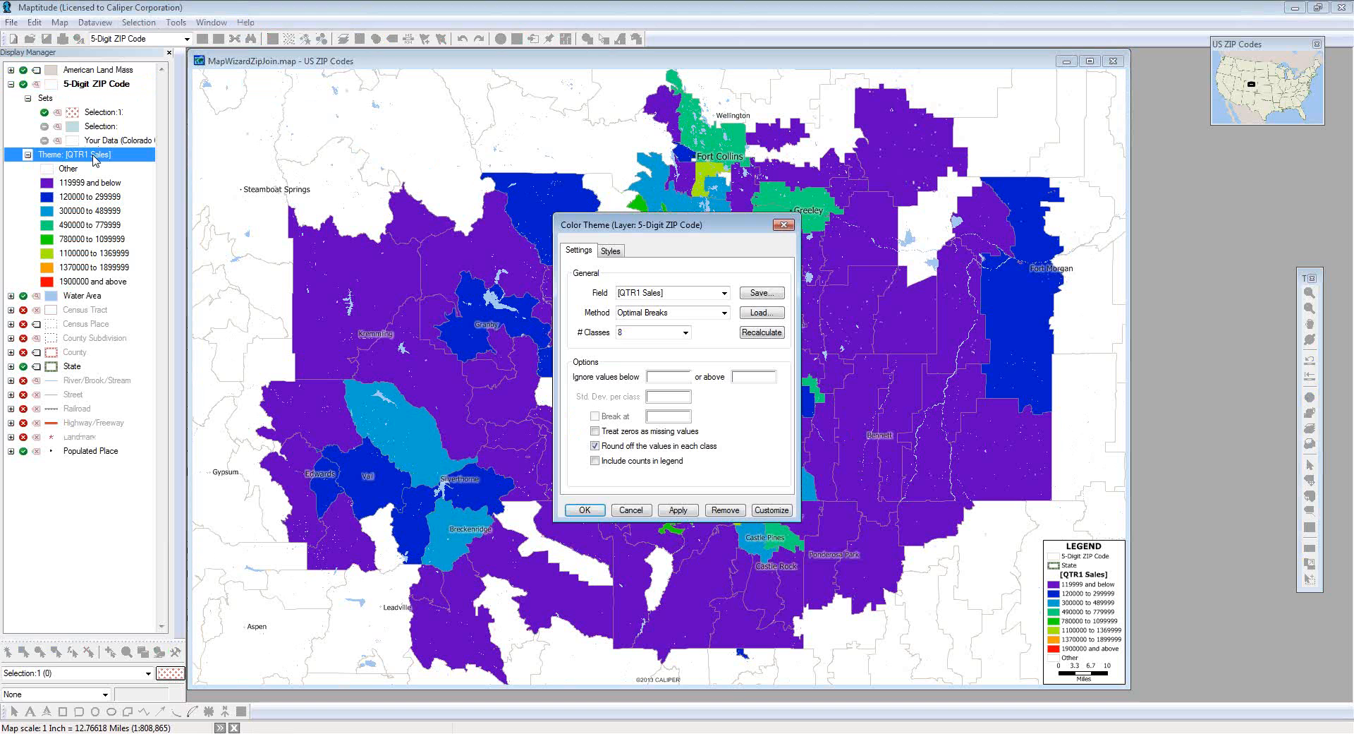
pyautogui.click(611, 251)
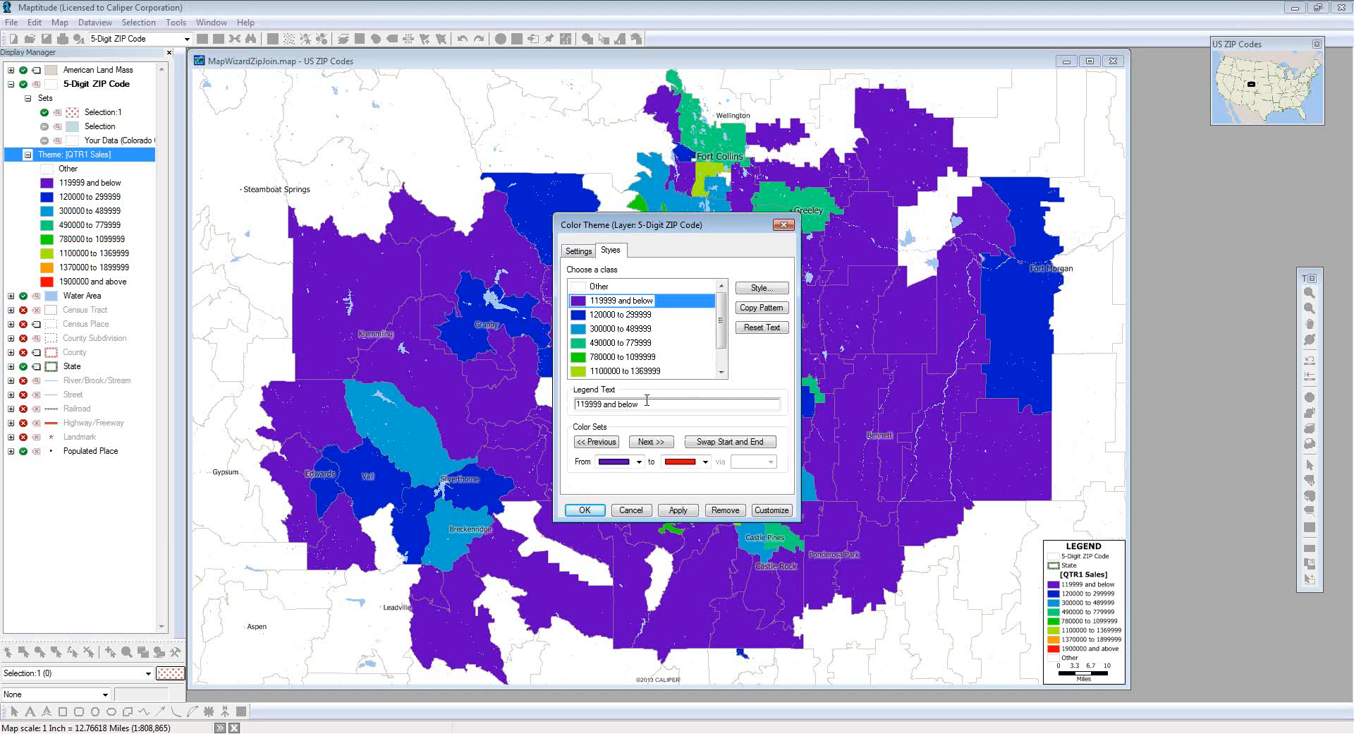
pyautogui.click(596, 442)
pyautogui.click(596, 442)
pyautogui.click(596, 442)
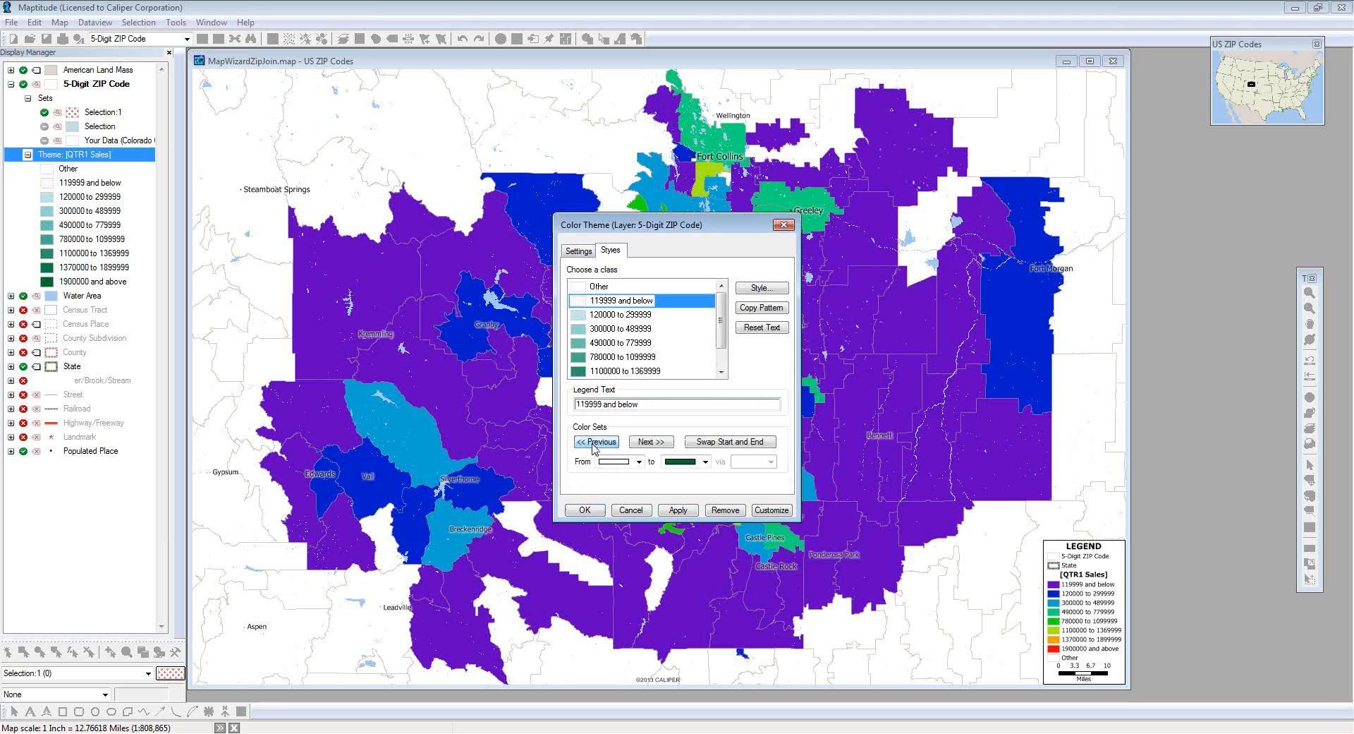
pyautogui.click(596, 442)
pyautogui.click(651, 442)
pyautogui.click(594, 509)
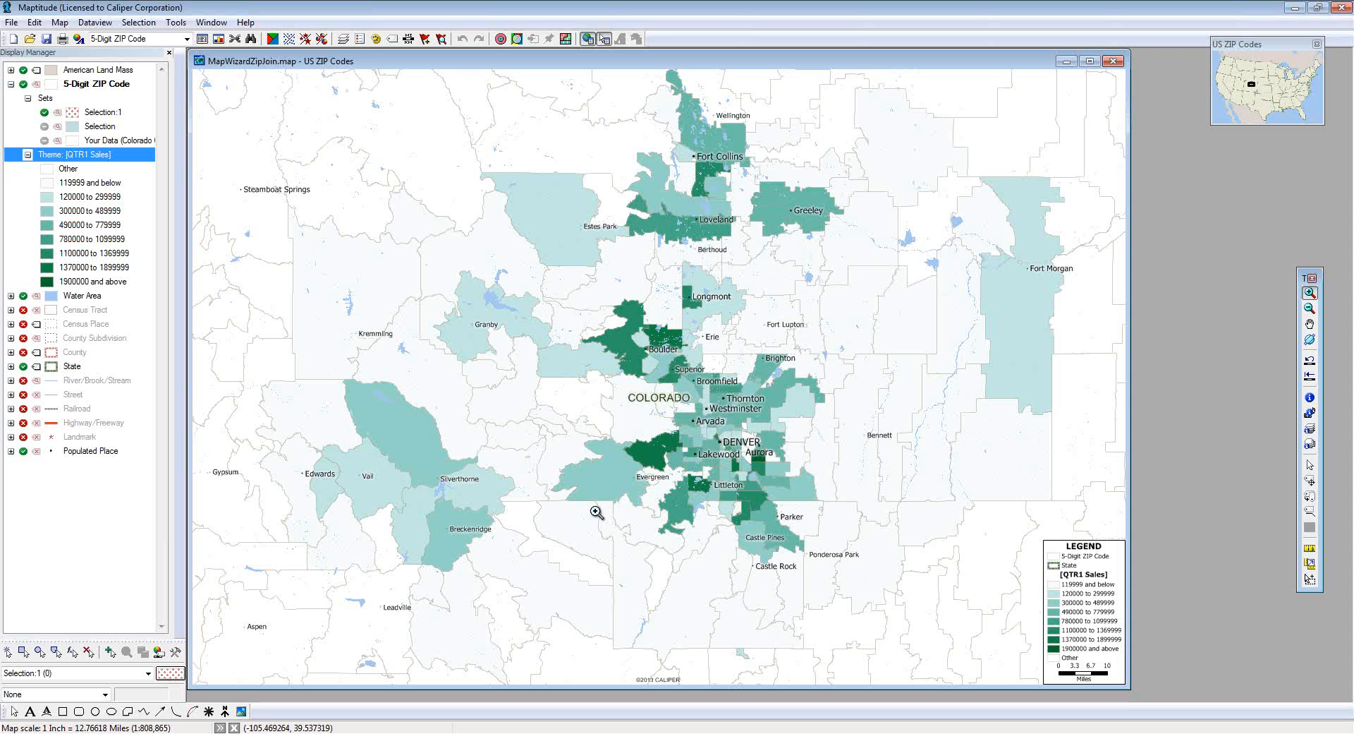
# Step: Format the 5-Digit ZIP Code labels as $12,345 and color them gray
pyautogui.click(1310, 292)
pyautogui.moveTo(715, 427); pyautogui.dragTo(797, 480)
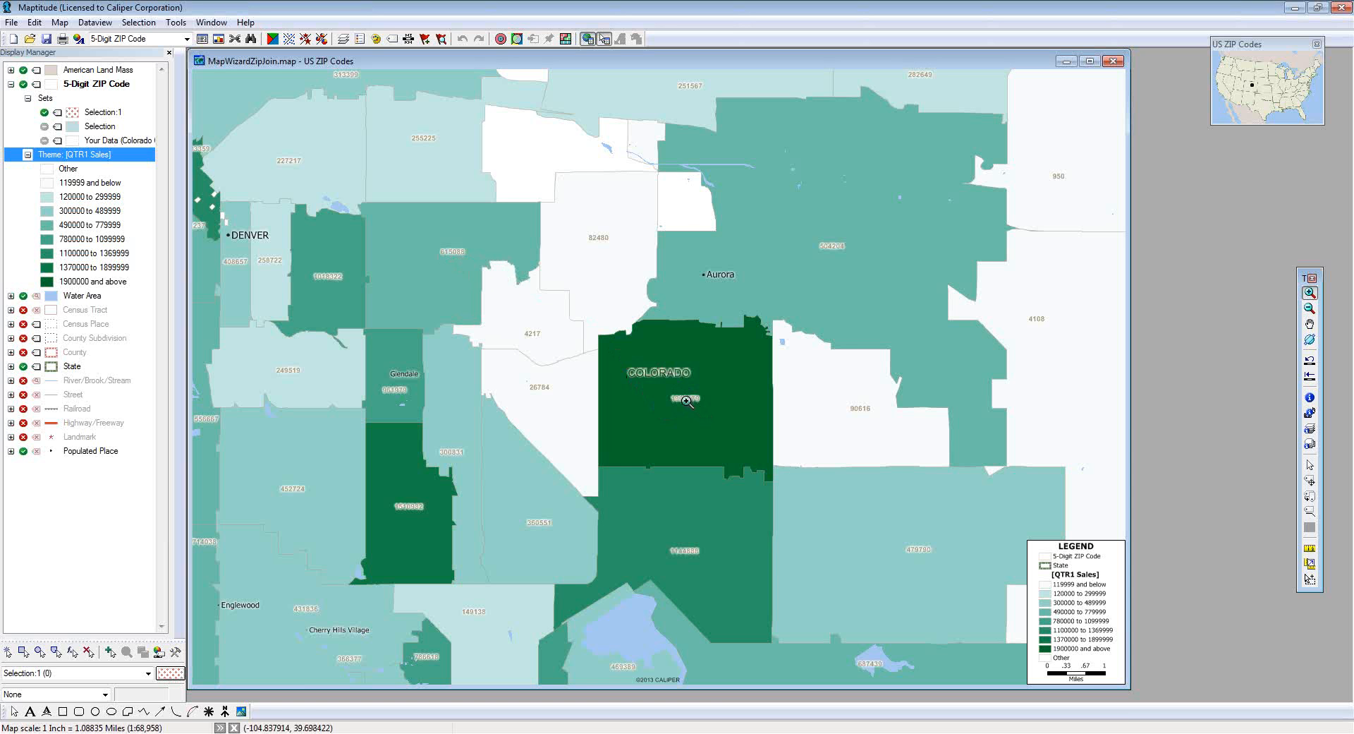
pyautogui.click(36, 84)
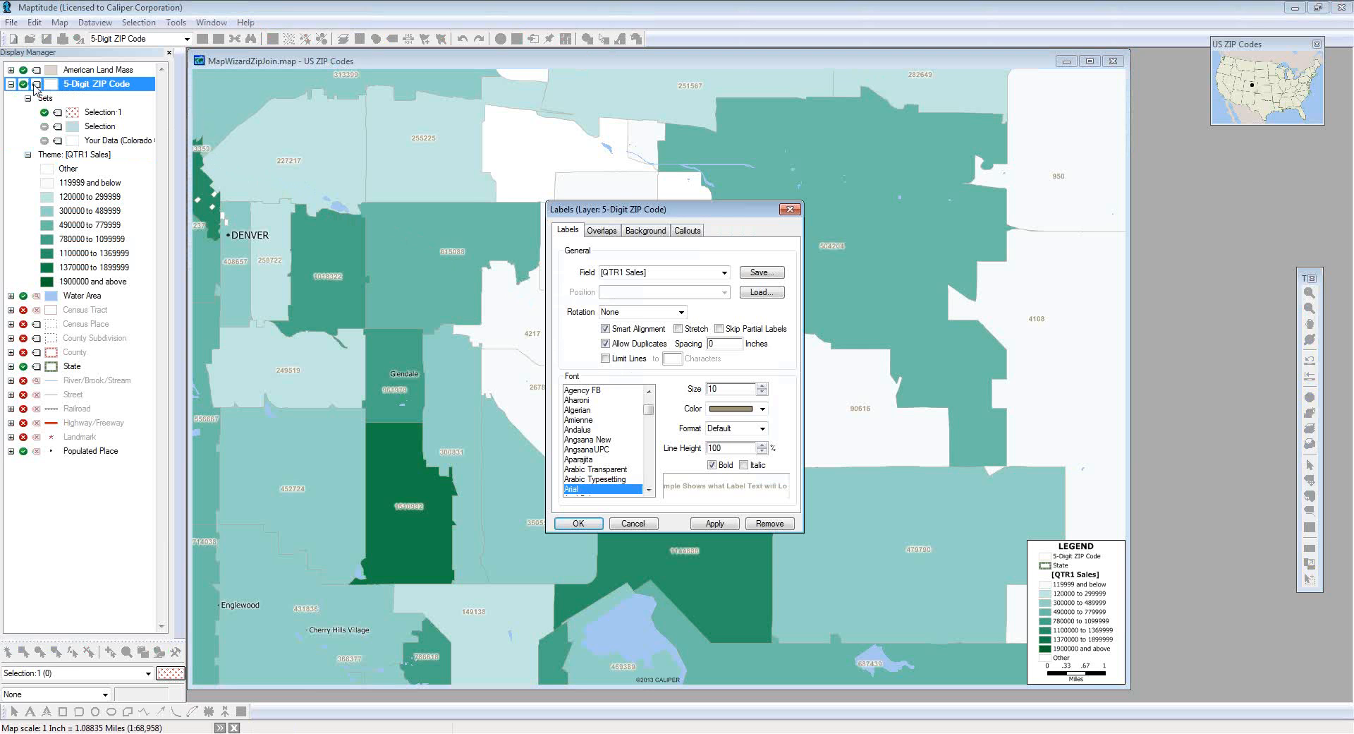
pyautogui.click(762, 429)
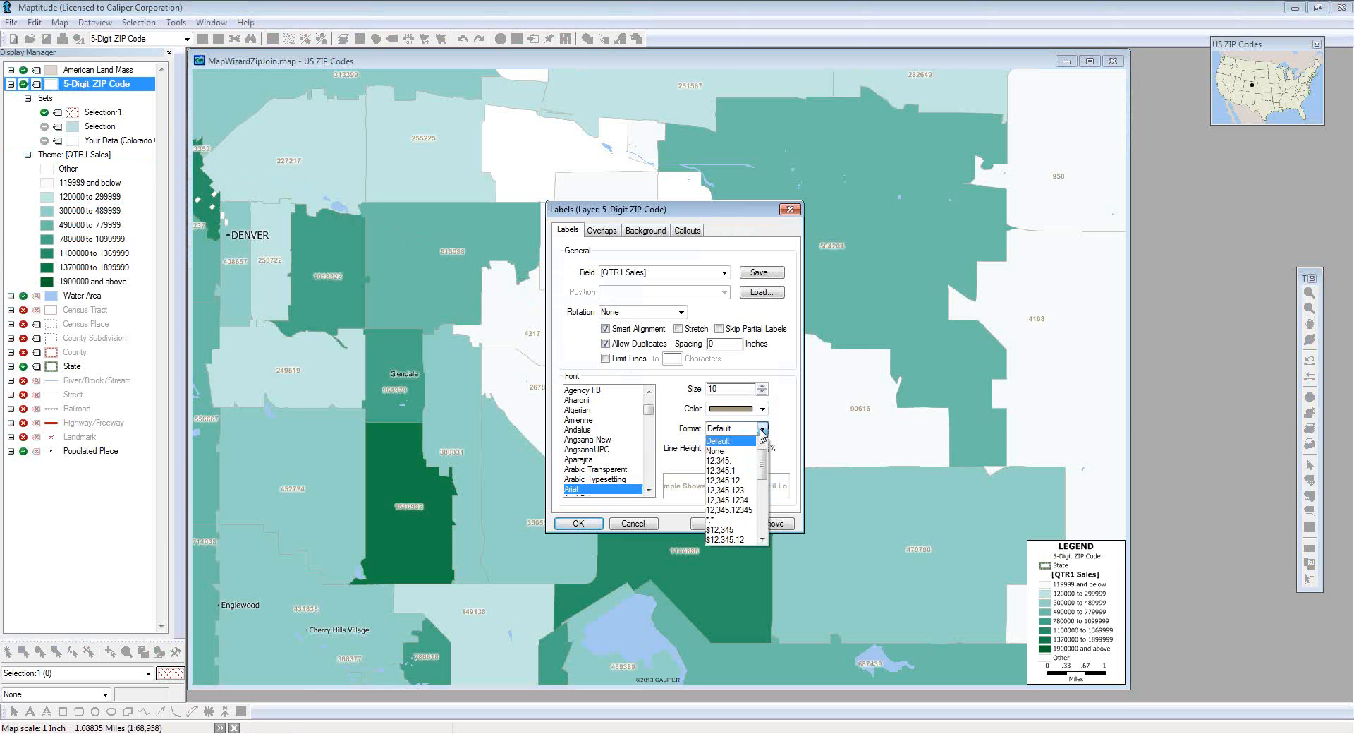
pyautogui.click(750, 529)
pyautogui.click(762, 408)
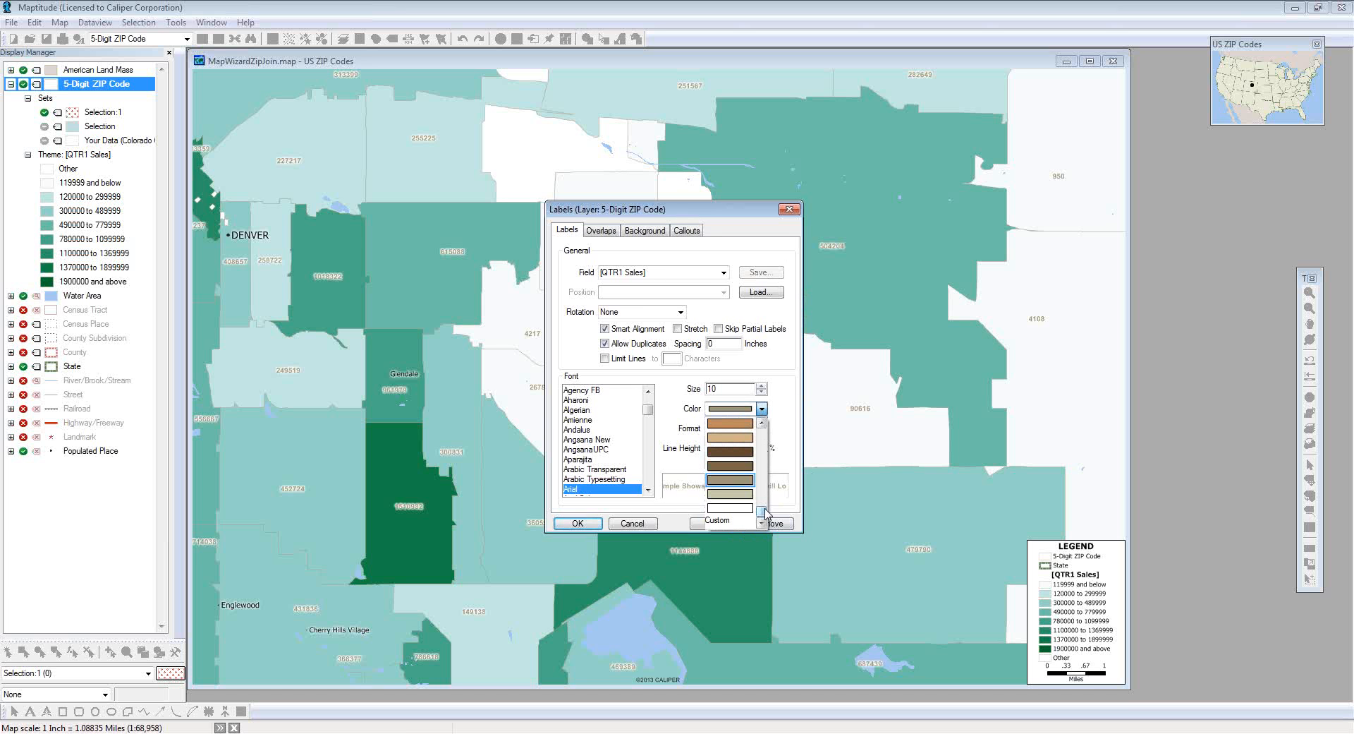
pyautogui.moveTo(766, 514); pyautogui.dragTo(765, 432)
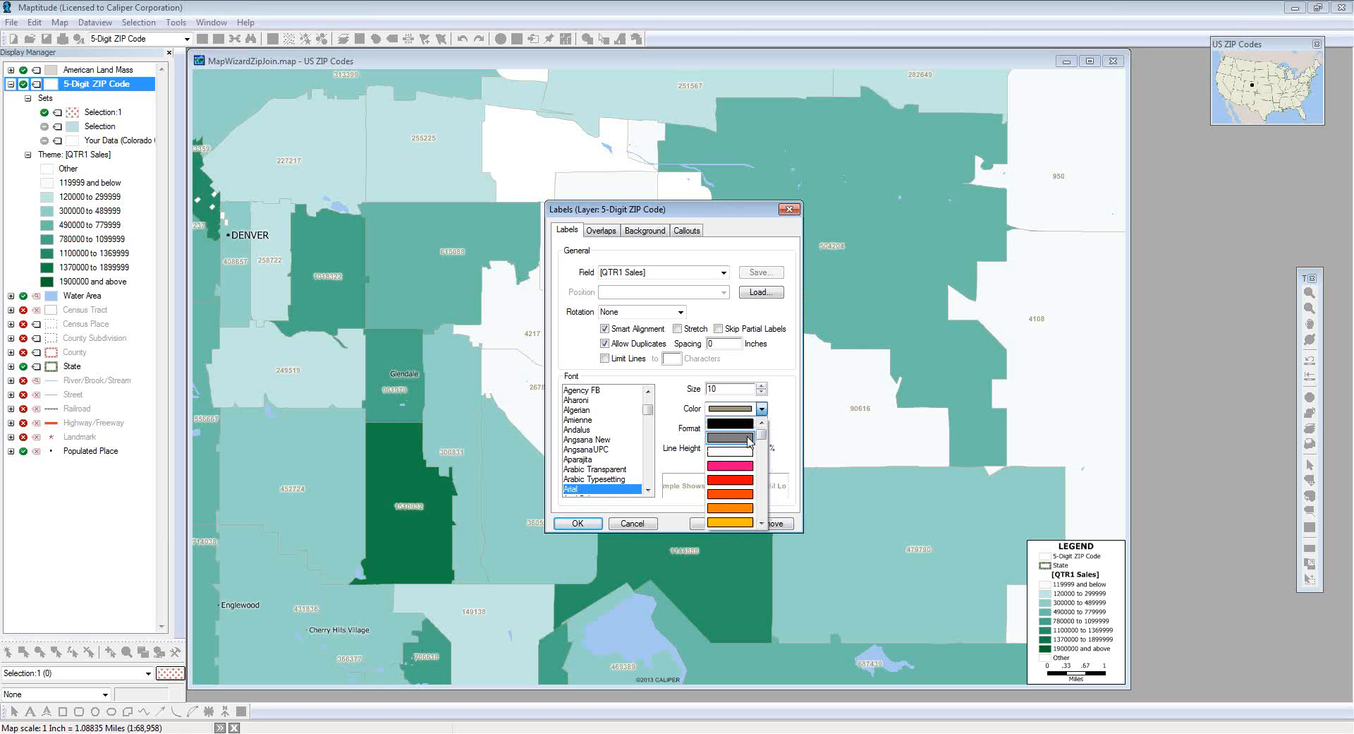
pyautogui.click(749, 439)
pyautogui.click(577, 523)
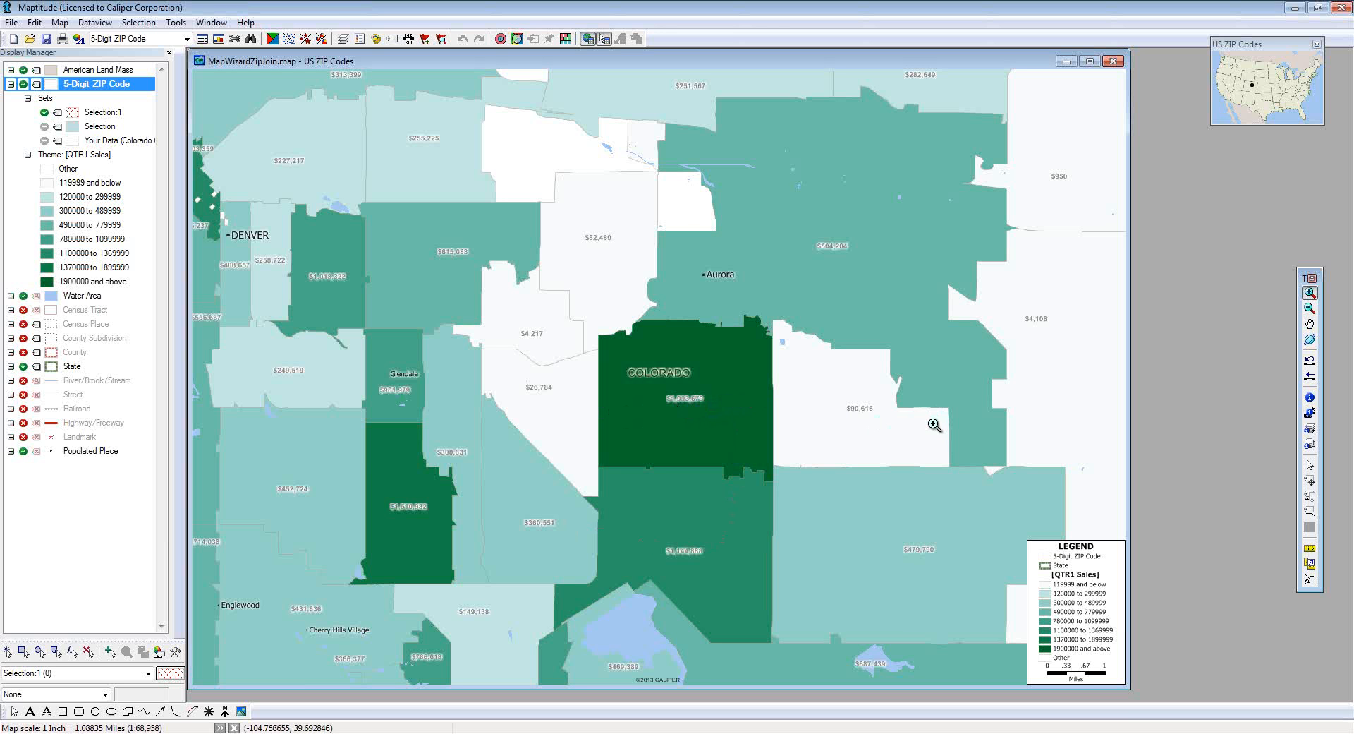
# Step: Return the map to its initial scale and clear the autoscale limits of the ZIP Code labels
pyautogui.click(1310, 375)
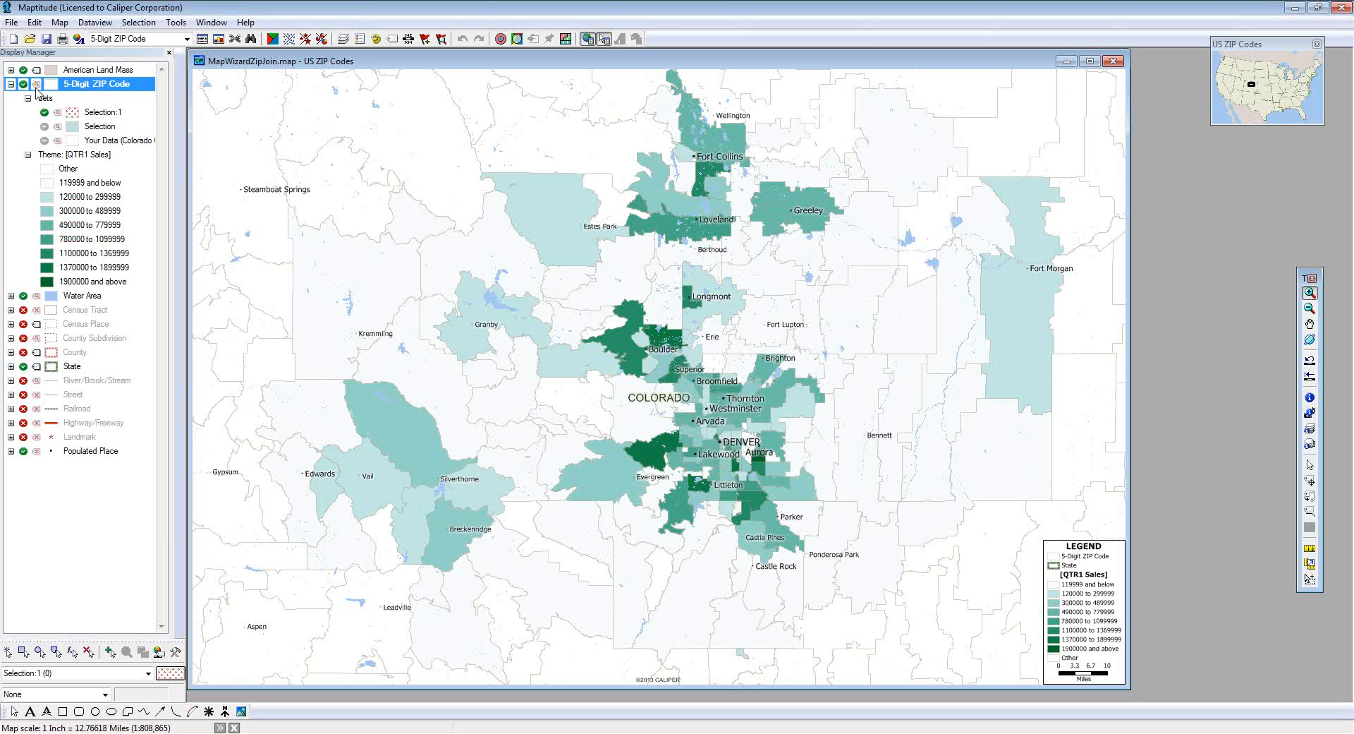
pyautogui.click(37, 88)
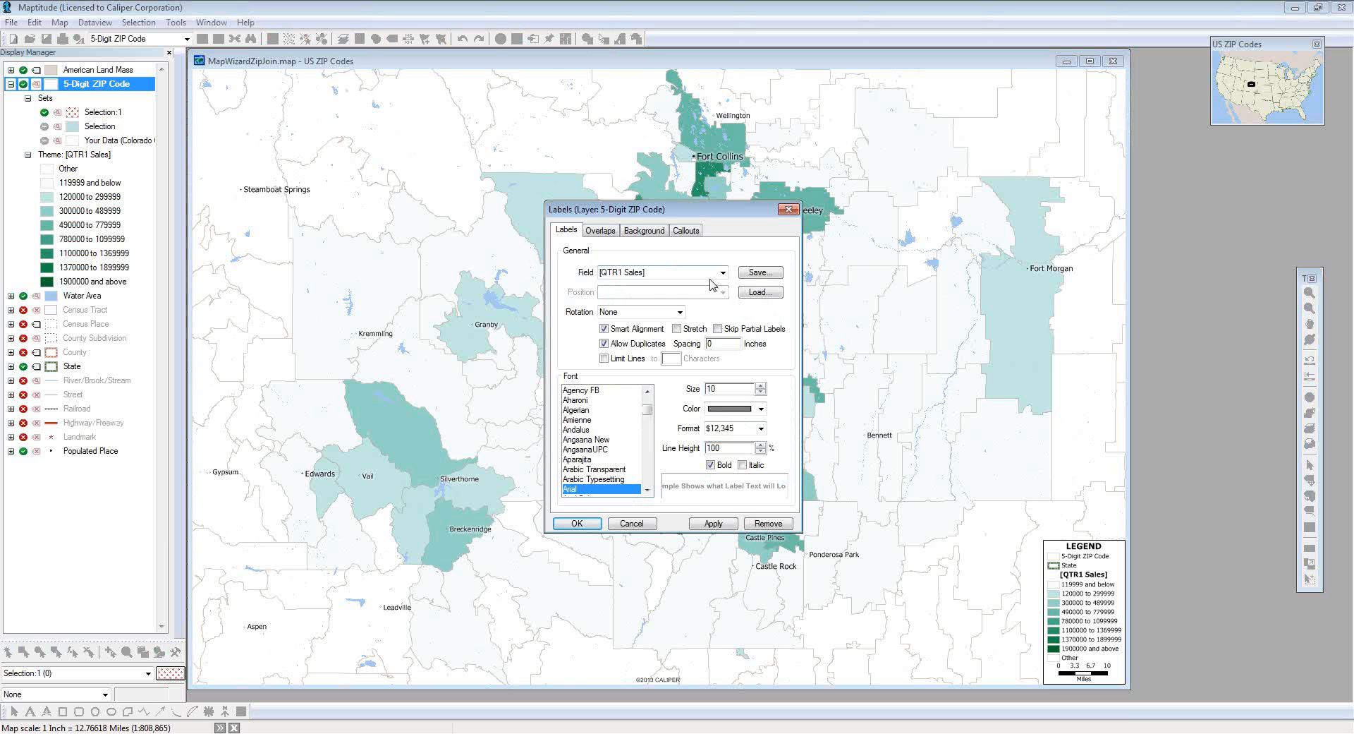
pyautogui.click(593, 232)
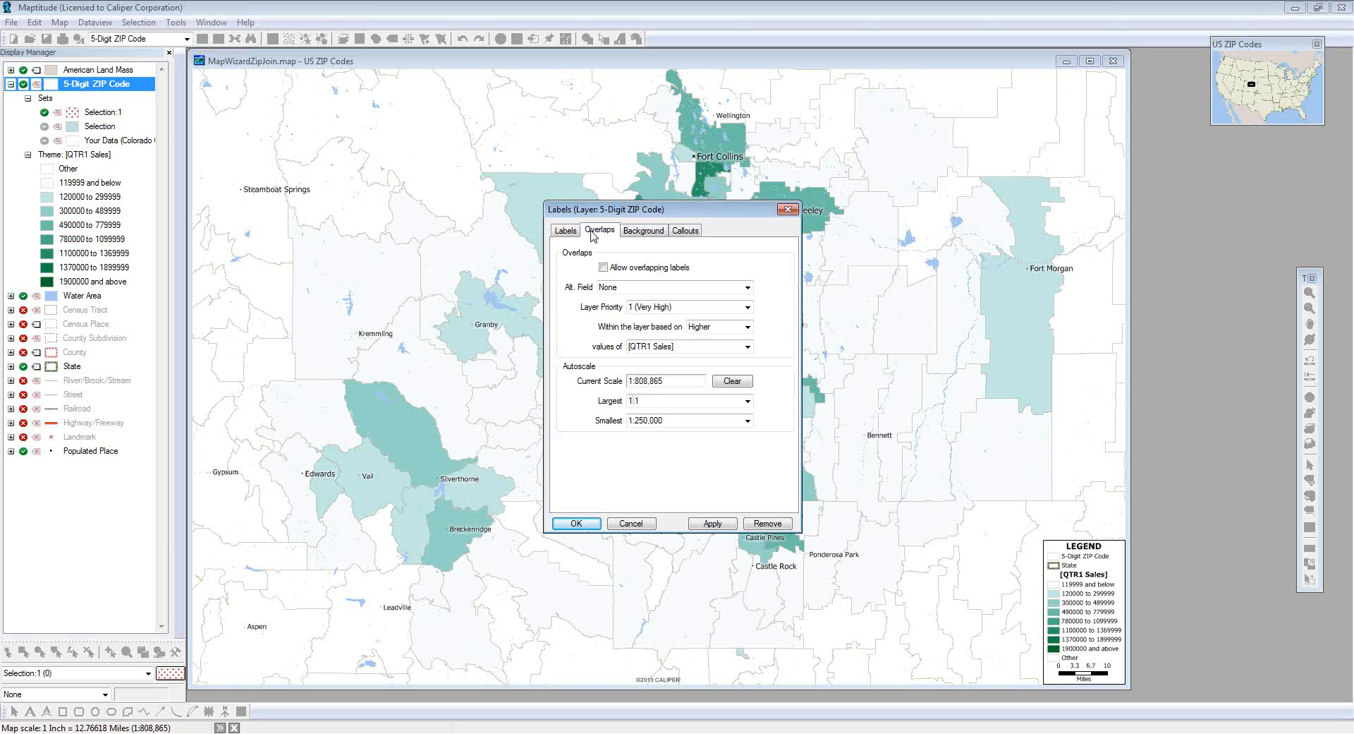
pyautogui.click(727, 382)
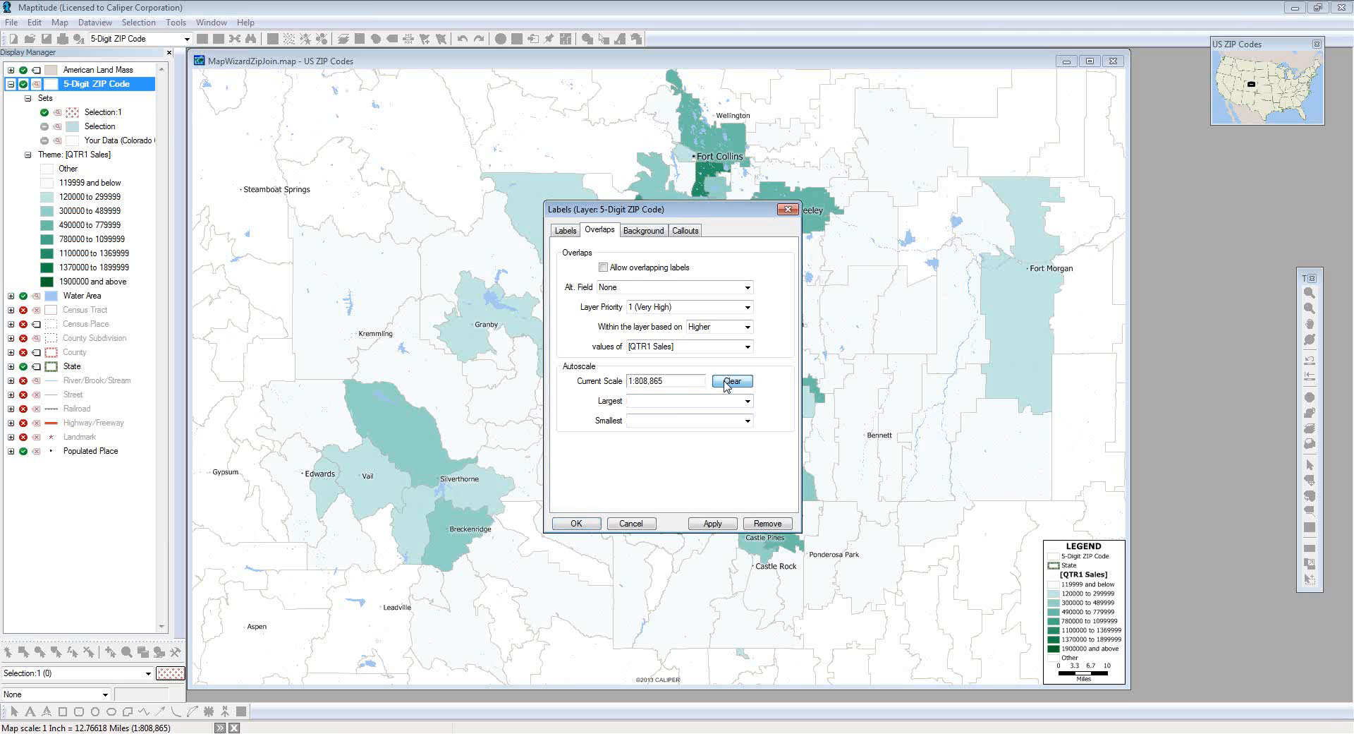
pyautogui.click(577, 523)
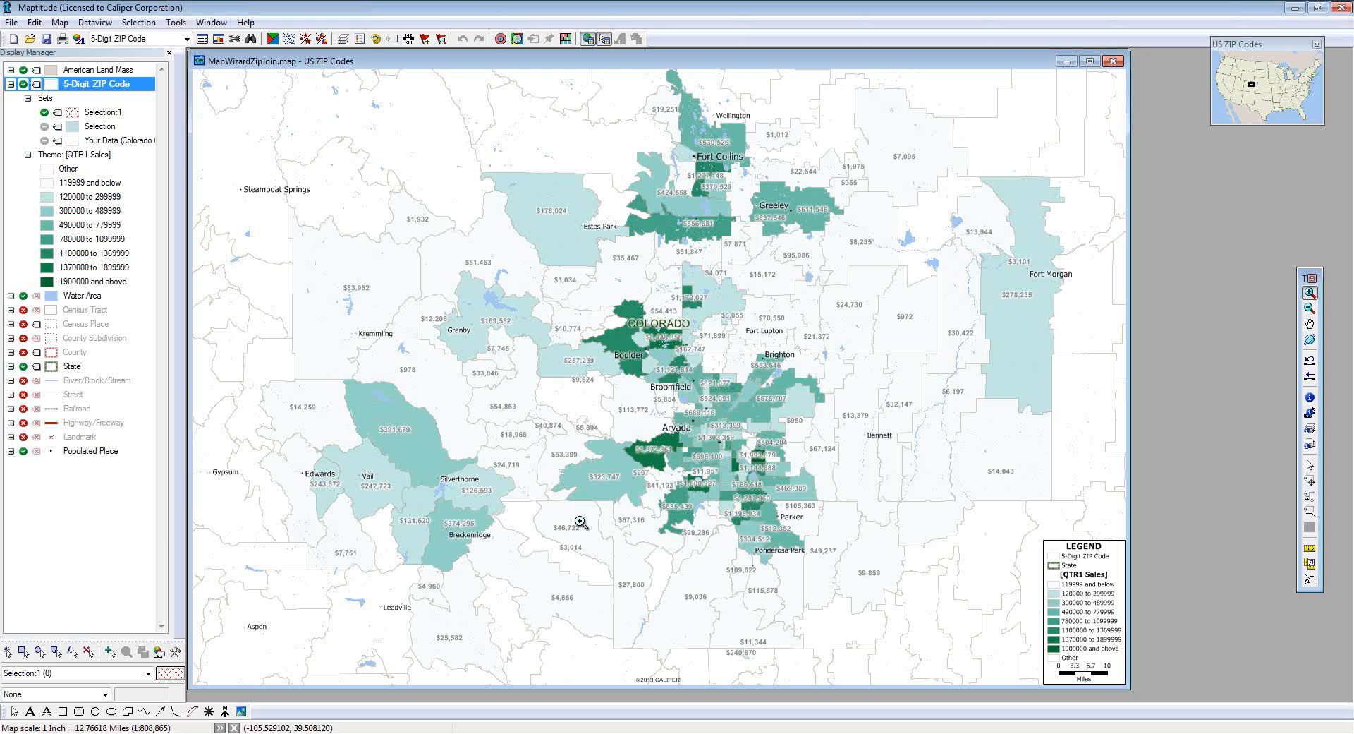
# Step: Combine the existing customer and ZIP Code maps into a new map, keeping all selected layers
pyautogui.click(58, 22)
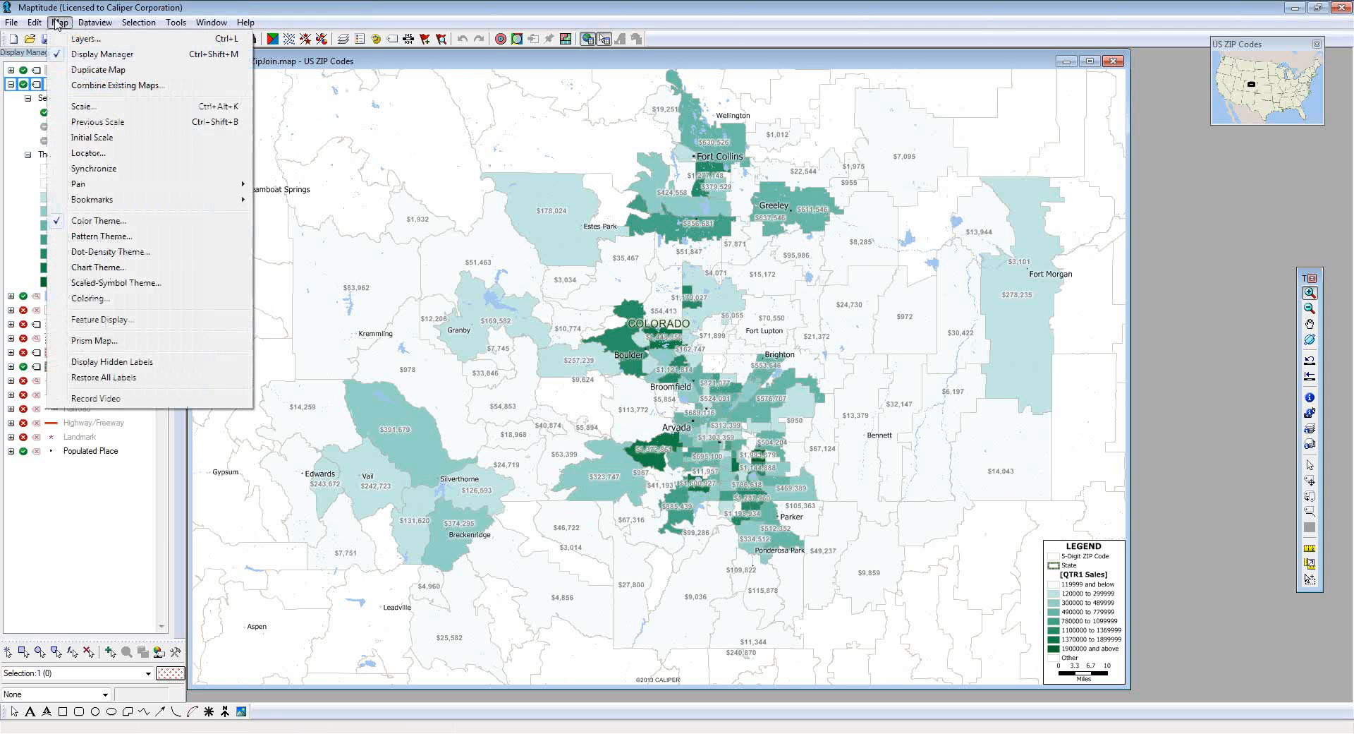
pyautogui.click(72, 87)
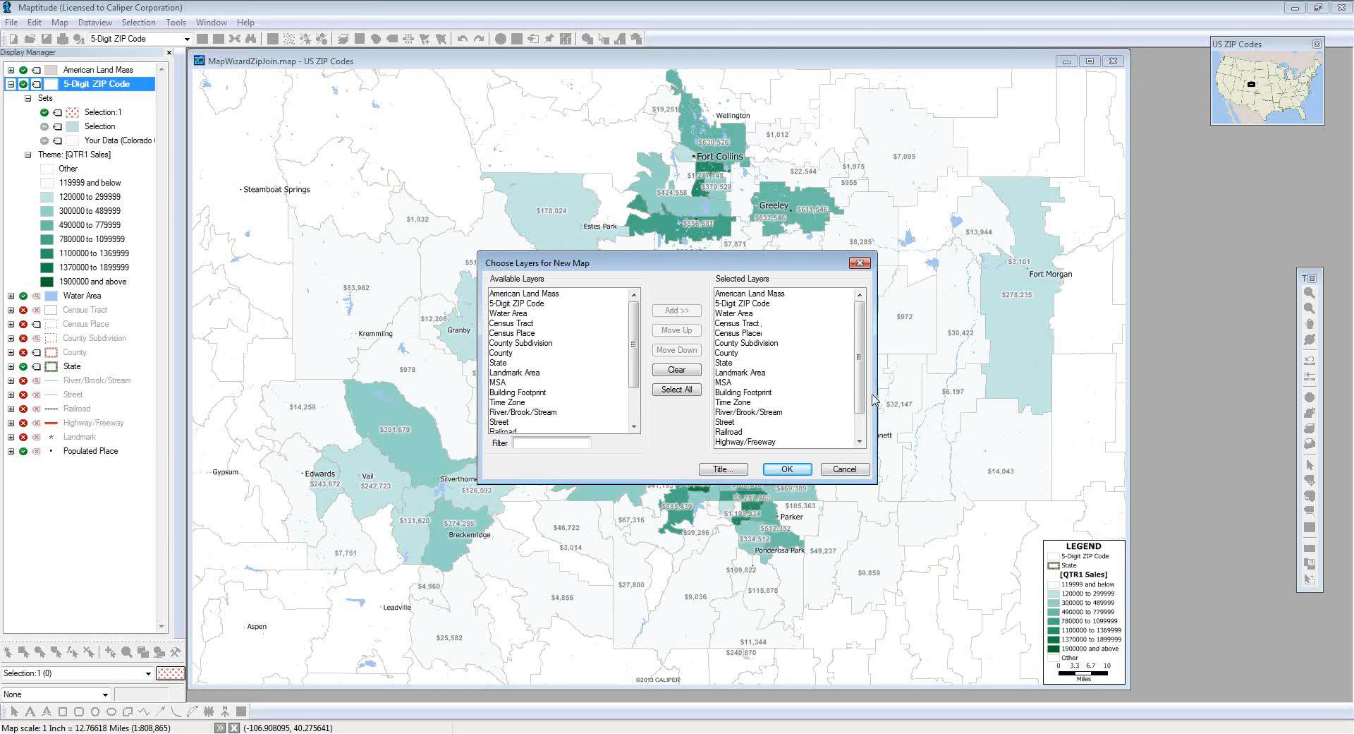
pyautogui.moveTo(858, 399)
pyautogui.mouseDown()
pyautogui.moveTo(868, 443)
pyautogui.moveTo(869, 414)
pyautogui.mouseUp()
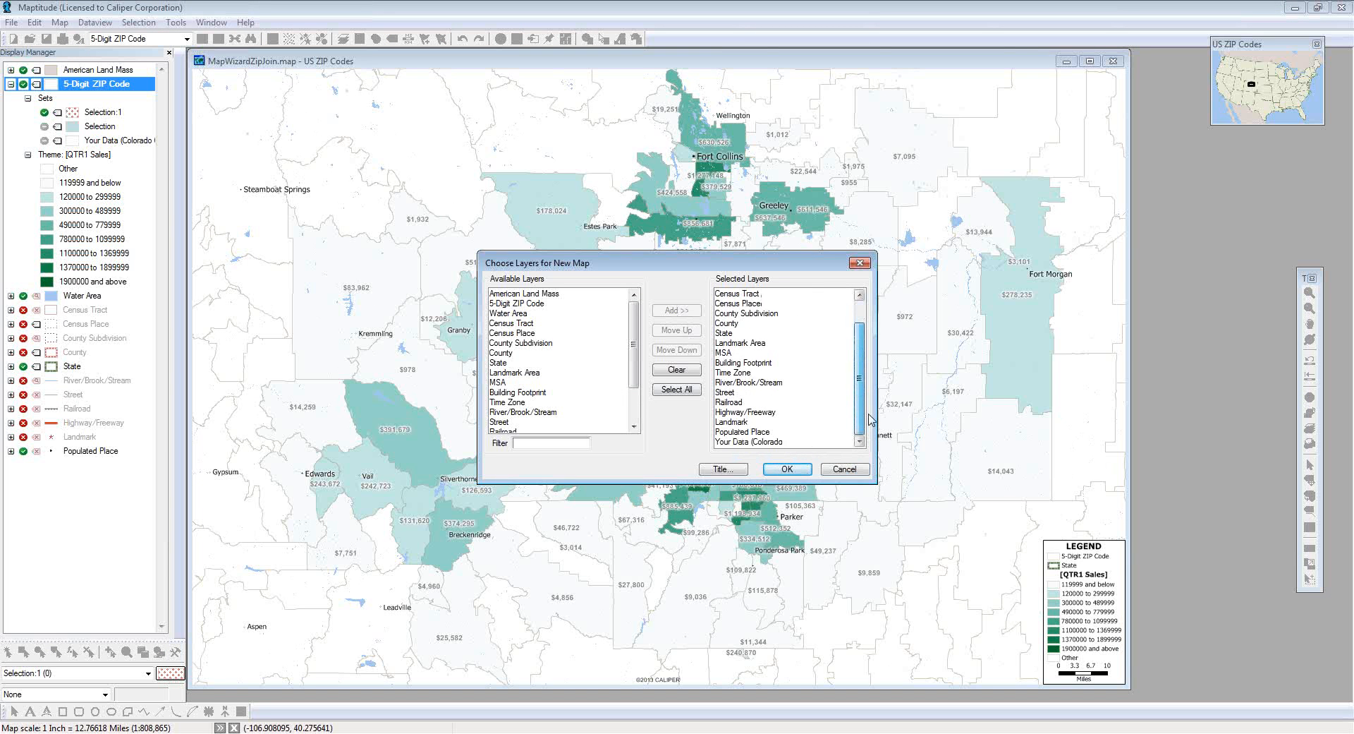
pyautogui.click(802, 470)
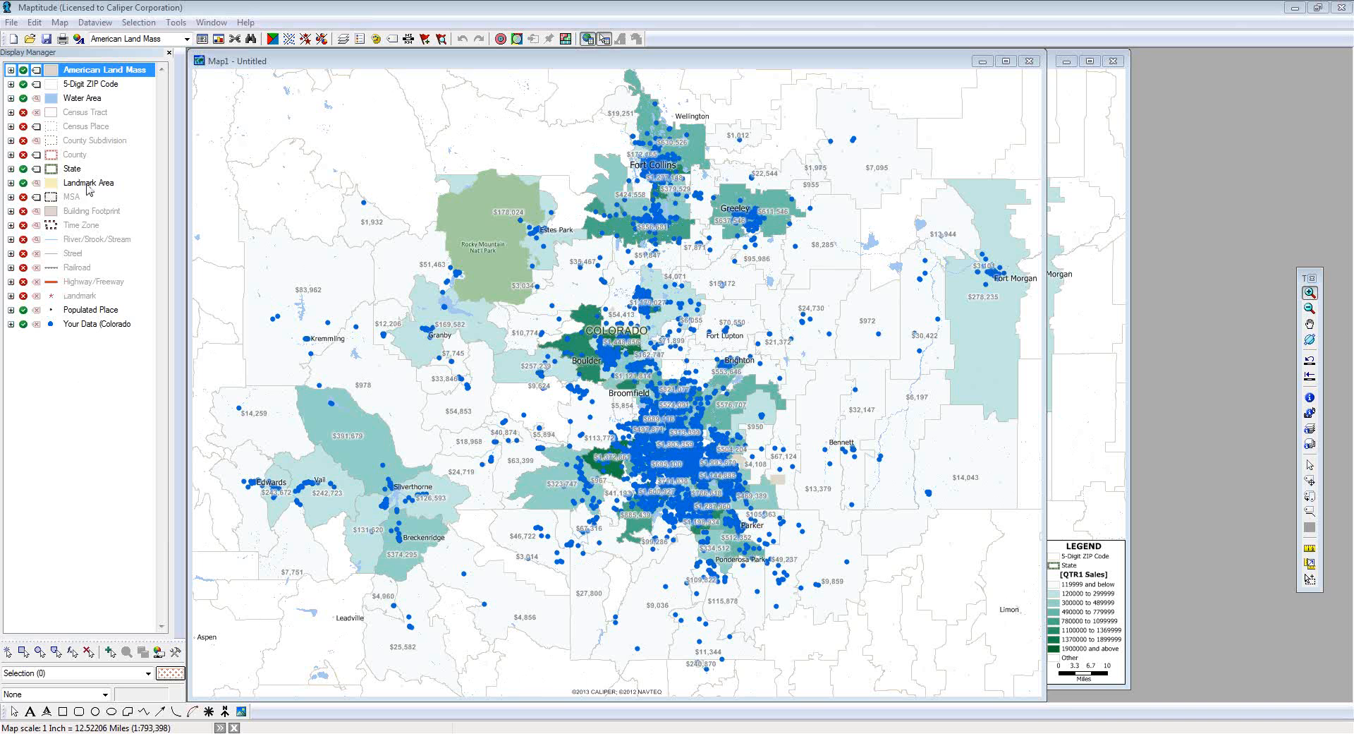
# Step: Open a dataview of the customer layer, try a new house number in one customer's street address, and undo the edit
pyautogui.rightClick(96, 328)
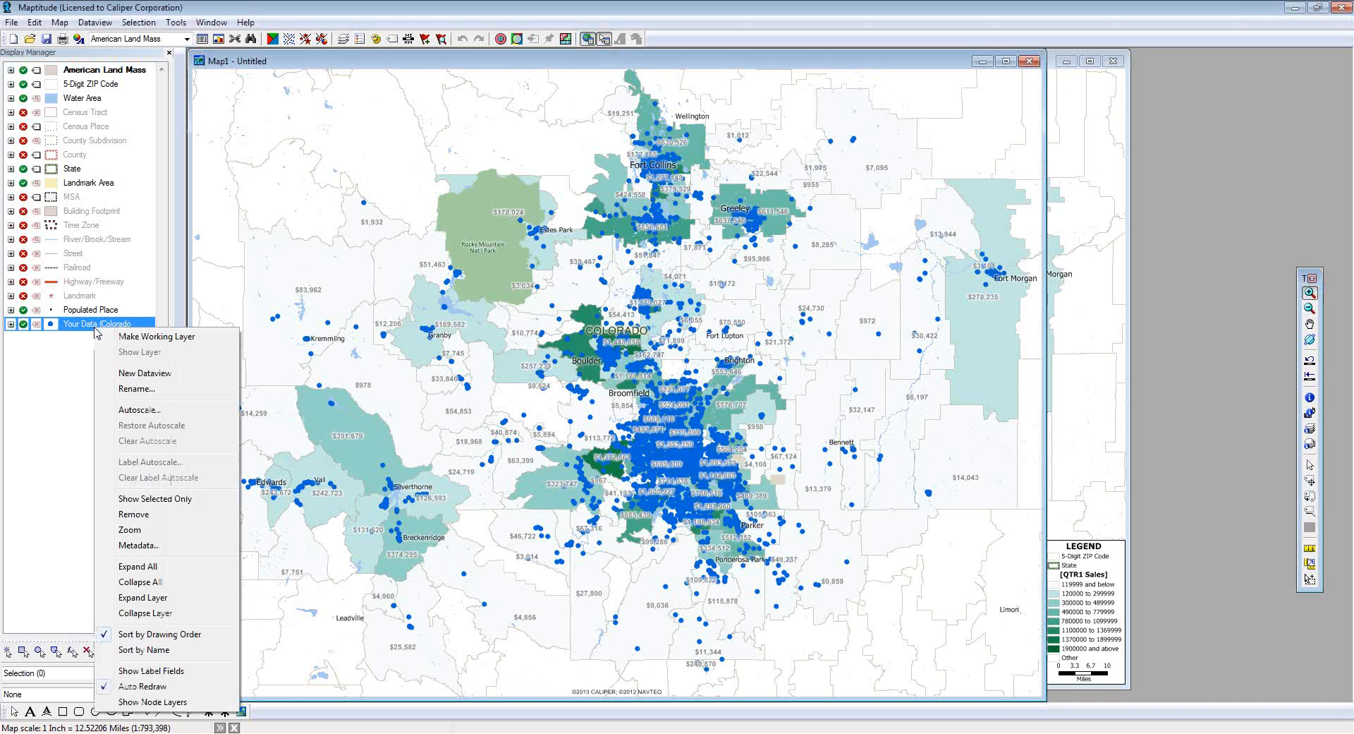
pyautogui.click(154, 376)
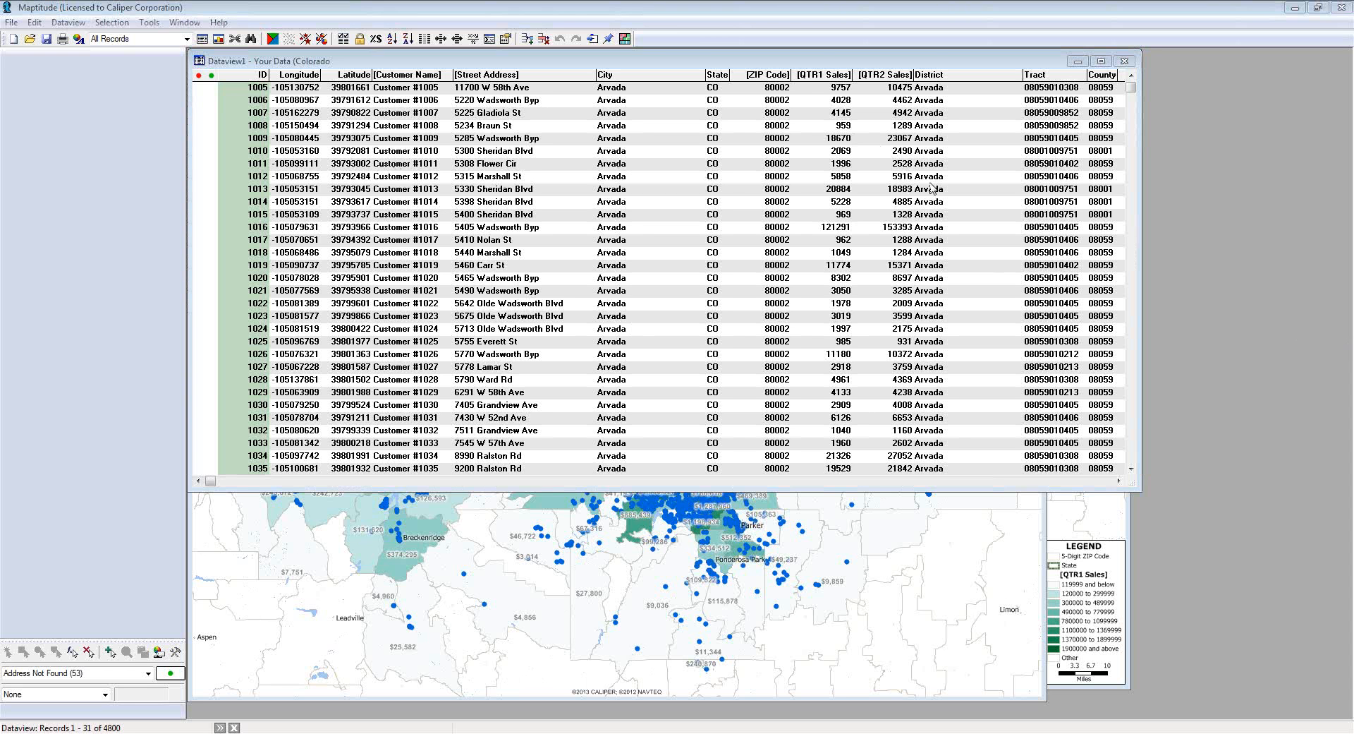
pyautogui.click(489, 231)
pyautogui.click(519, 232)
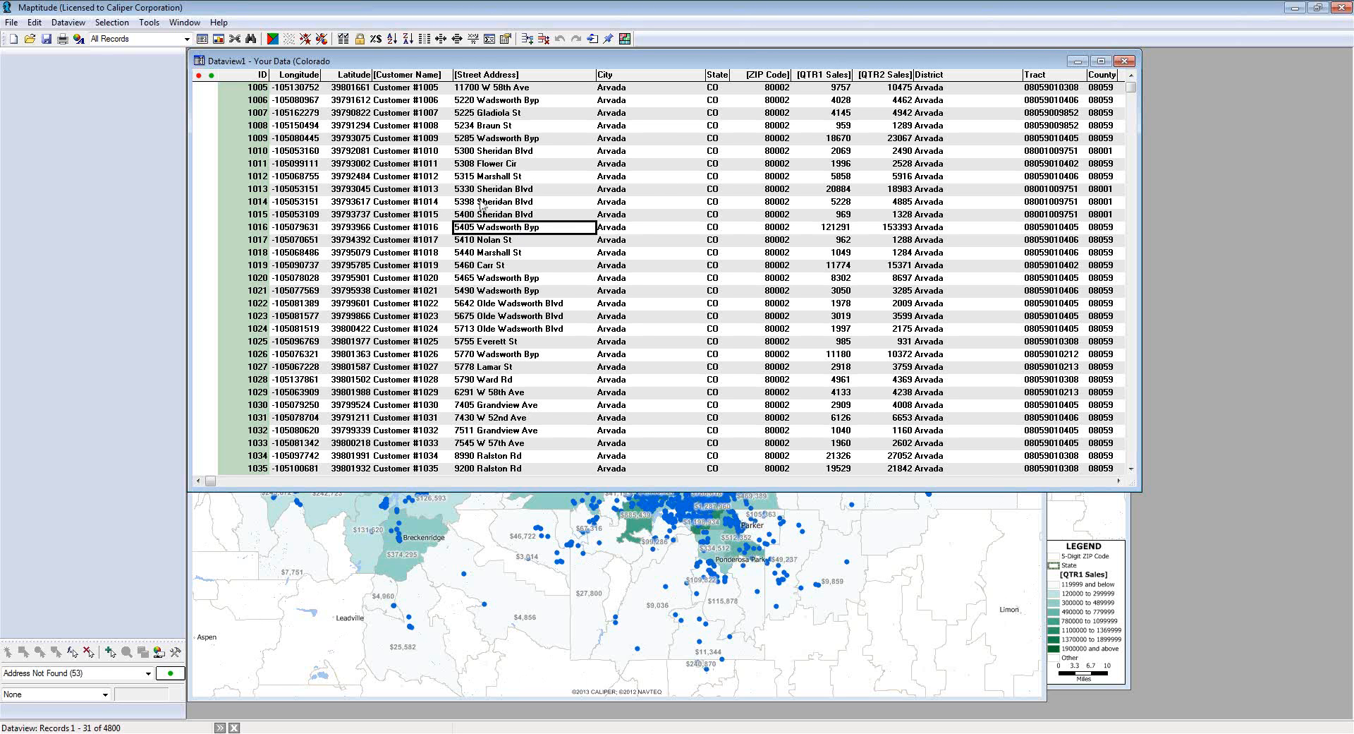
pyautogui.click(477, 225)
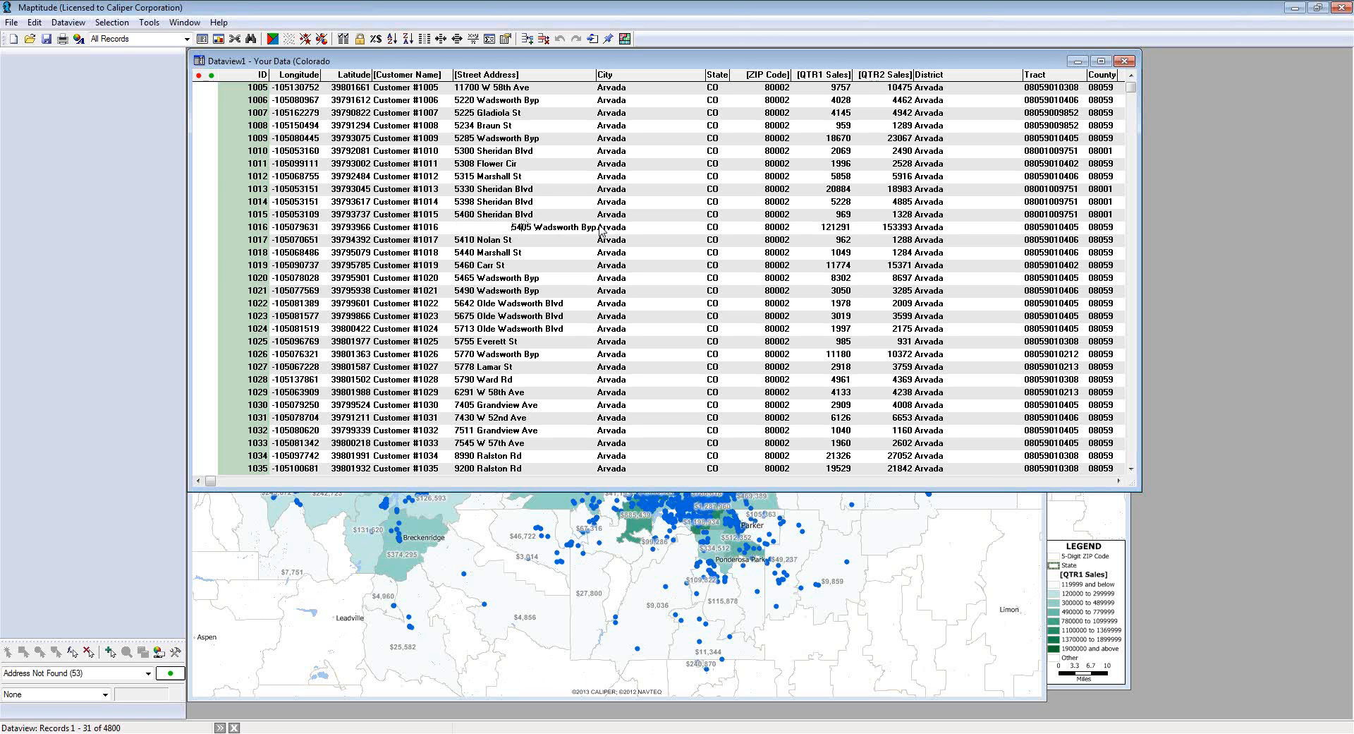
pyautogui.press('BackSpace')
pyautogui.press('BackSpace')
pyautogui.write('10')
pyautogui.press('Return')
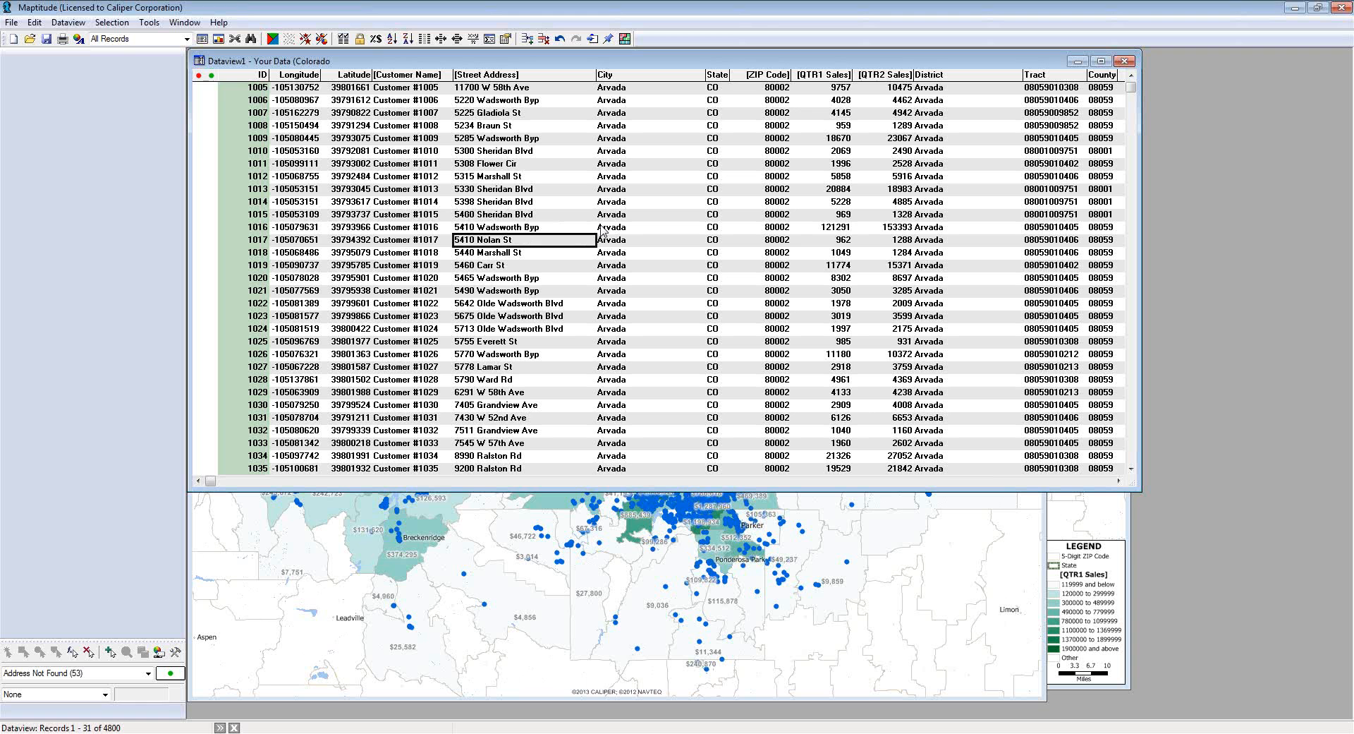
pyautogui.press('Up')
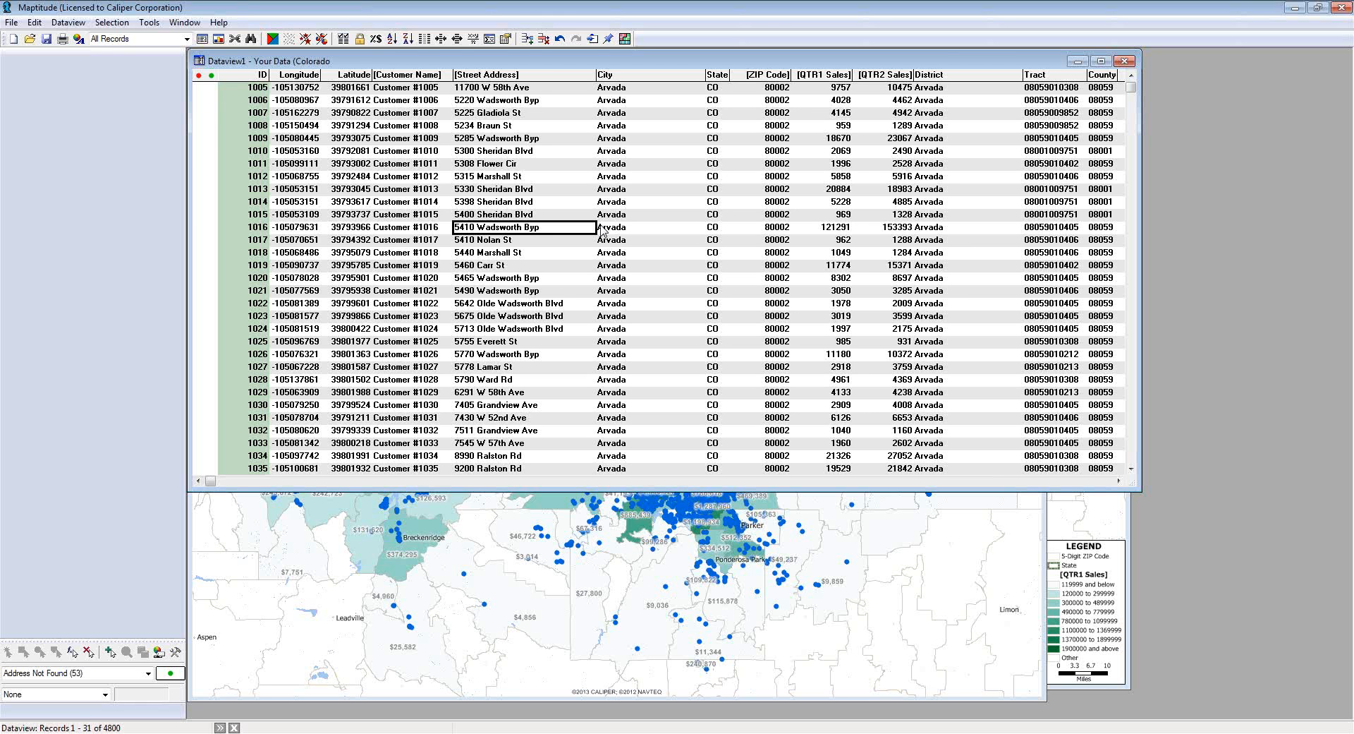
pyautogui.hotkey('ctrl', 'z')
# Step: Examine the fields across the edited customer's record, including sales, tract and coordinates, and close the dataview
pyautogui.press('Right')
pyautogui.press('Right')
pyautogui.press('Right')
pyautogui.press('Right')
pyautogui.press('Right')
pyautogui.press('Right')
pyautogui.press('Right')
pyautogui.press('Right')
pyautogui.press('Right')
pyautogui.press('Right')
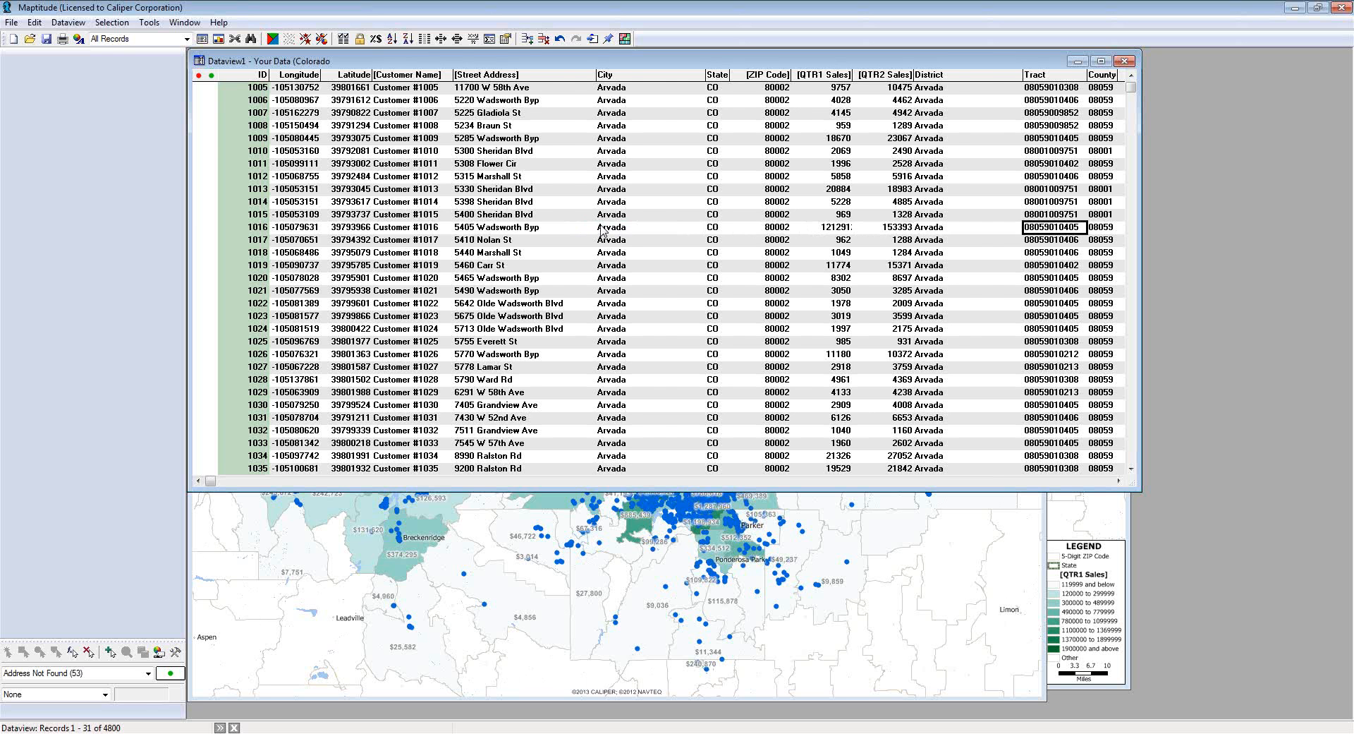
pyautogui.press('Left')
pyautogui.press('Left')
pyautogui.press('Left')
pyautogui.press('Left')
pyautogui.press('Left')
pyautogui.press('Left')
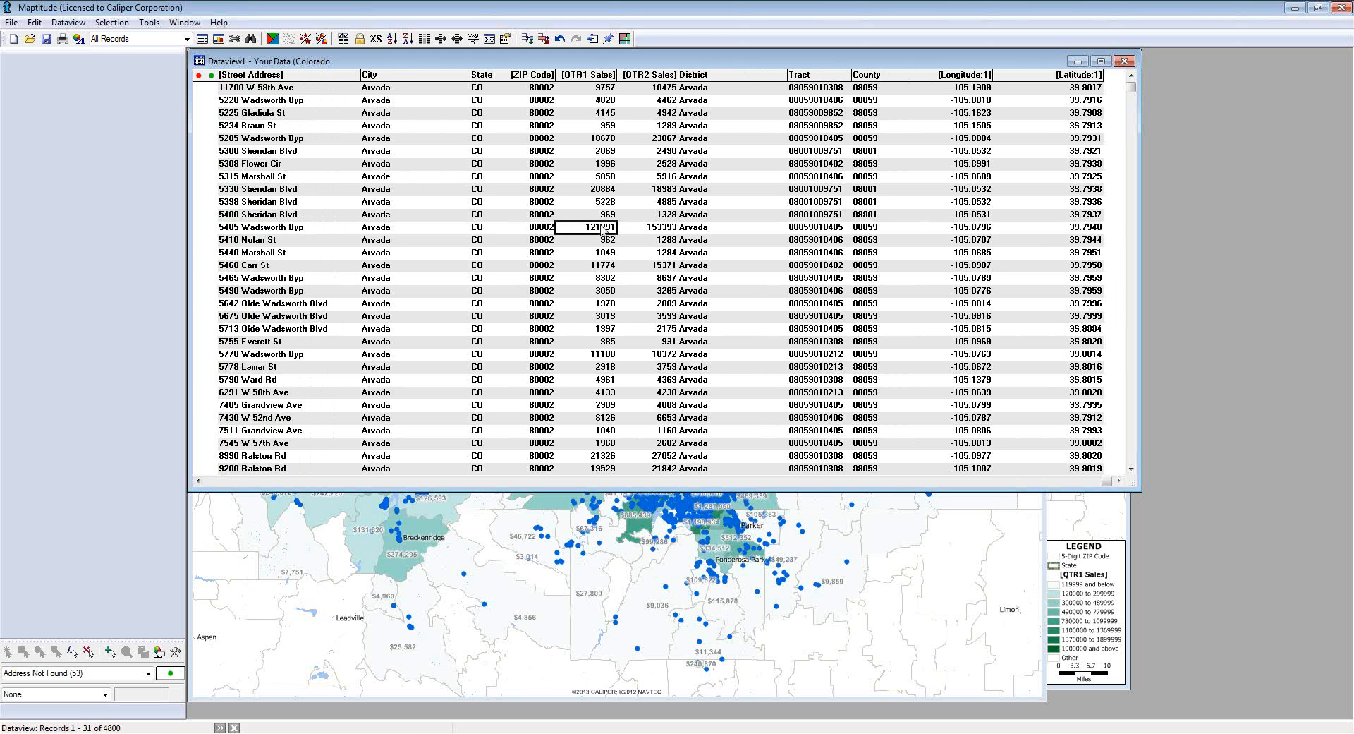
pyautogui.press('Left')
pyautogui.press('Left')
pyautogui.press('Left')
pyautogui.press('Left')
pyautogui.press('Left')
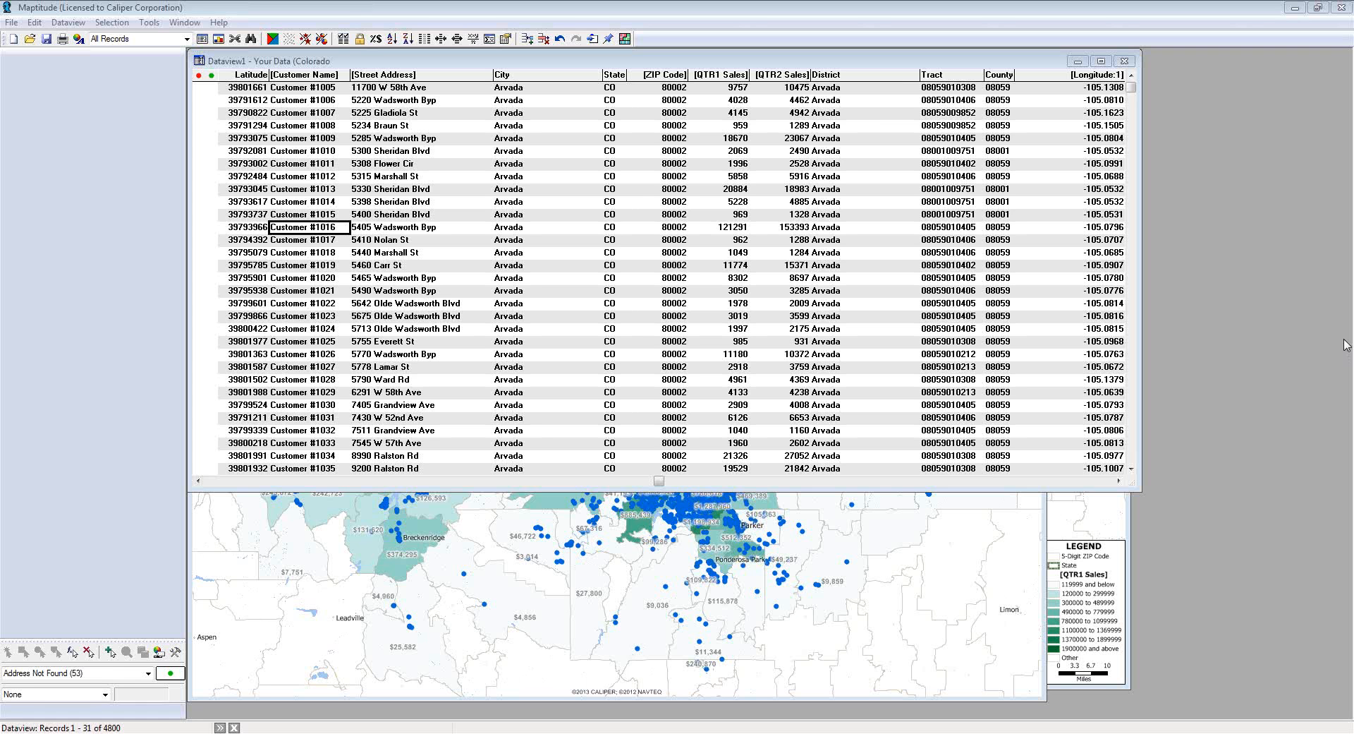
pyautogui.click(1124, 61)
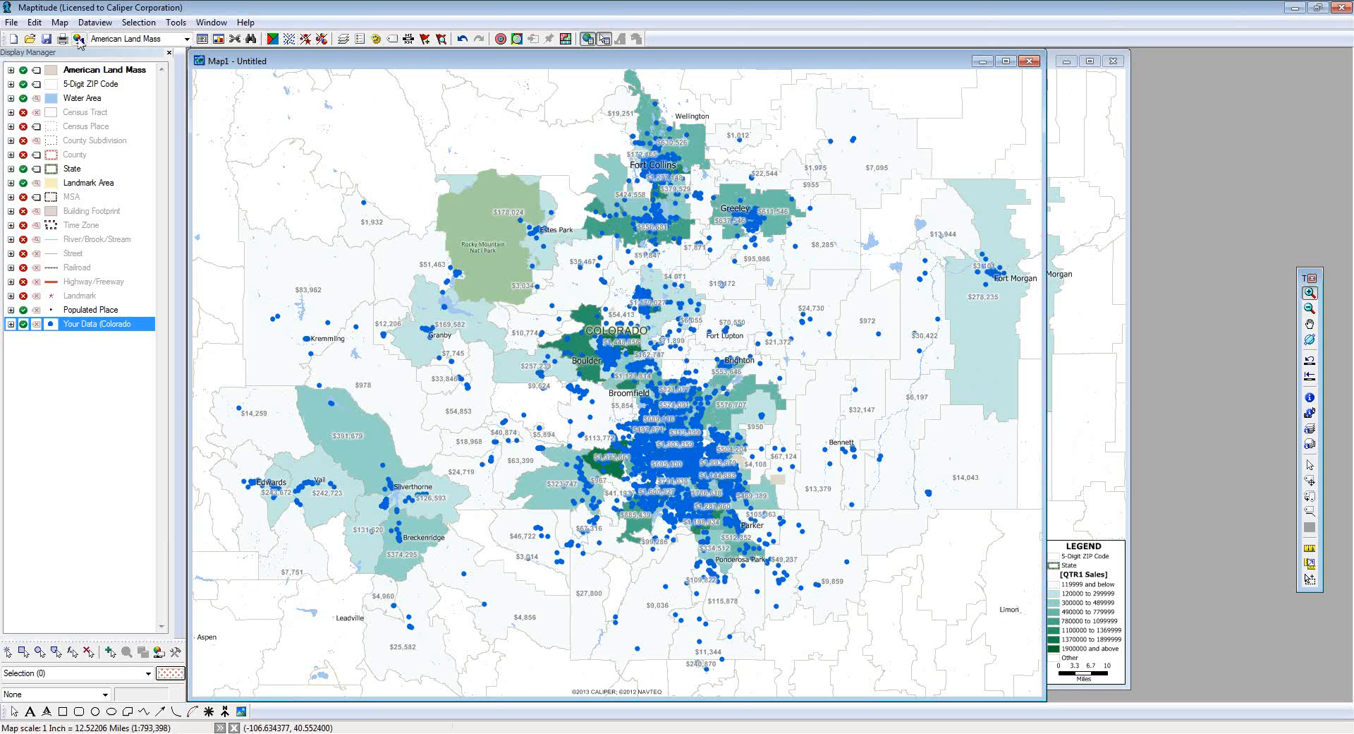
# Step: Hide the American Land Mass, 5-Digit ZIP Code and Water Area layers in the combined map
pyautogui.click(23, 70)
pyautogui.click(24, 84)
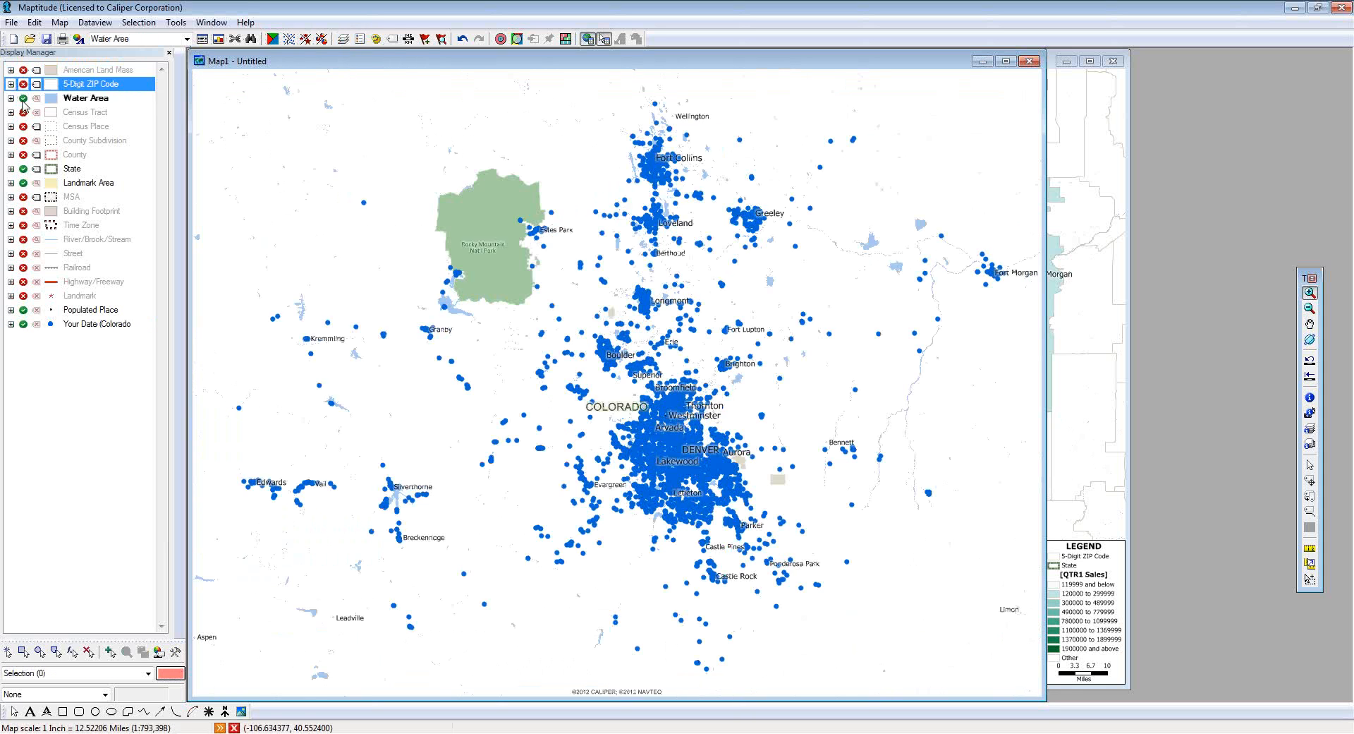
pyautogui.click(23, 98)
pyautogui.click(23, 98)
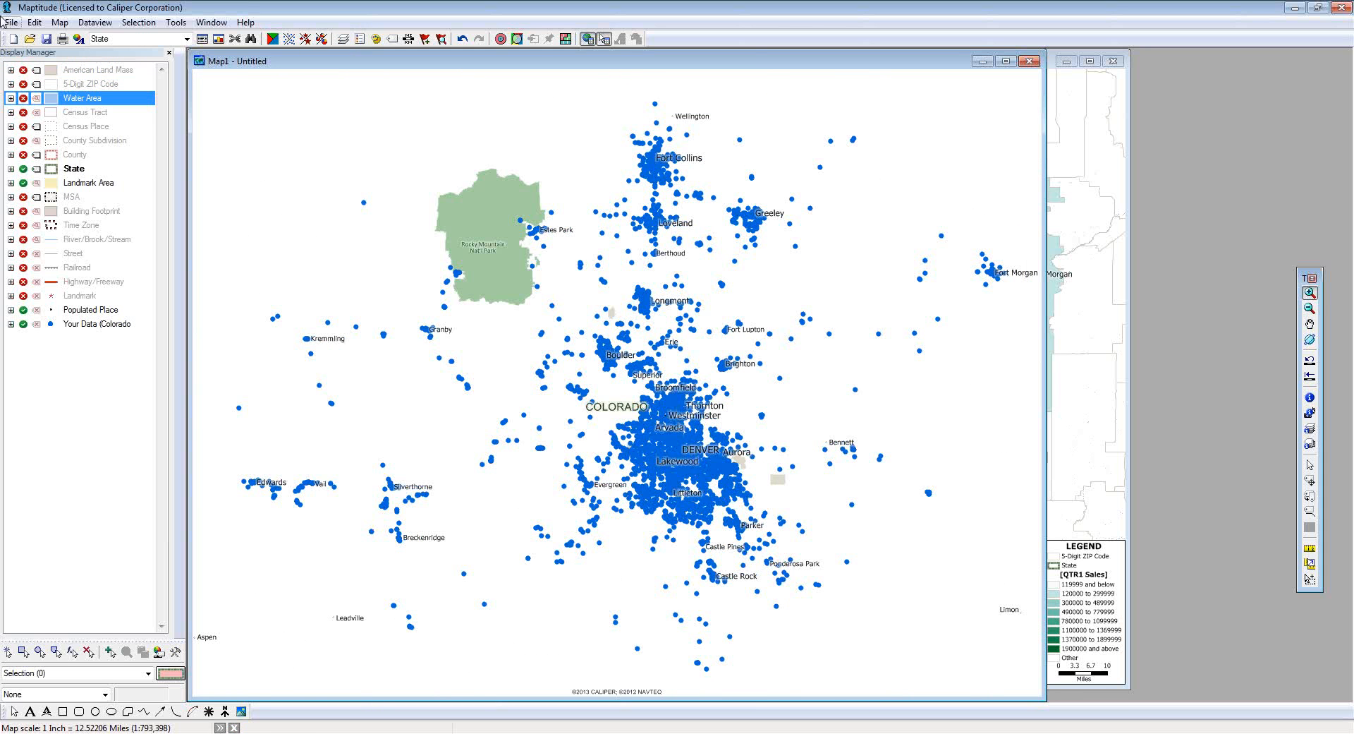
# Step: Show the 5-Digit ZIP Code layer and hide the State, Landmark Area, Populated Place and Colorado customer layers
pyautogui.click(23, 84)
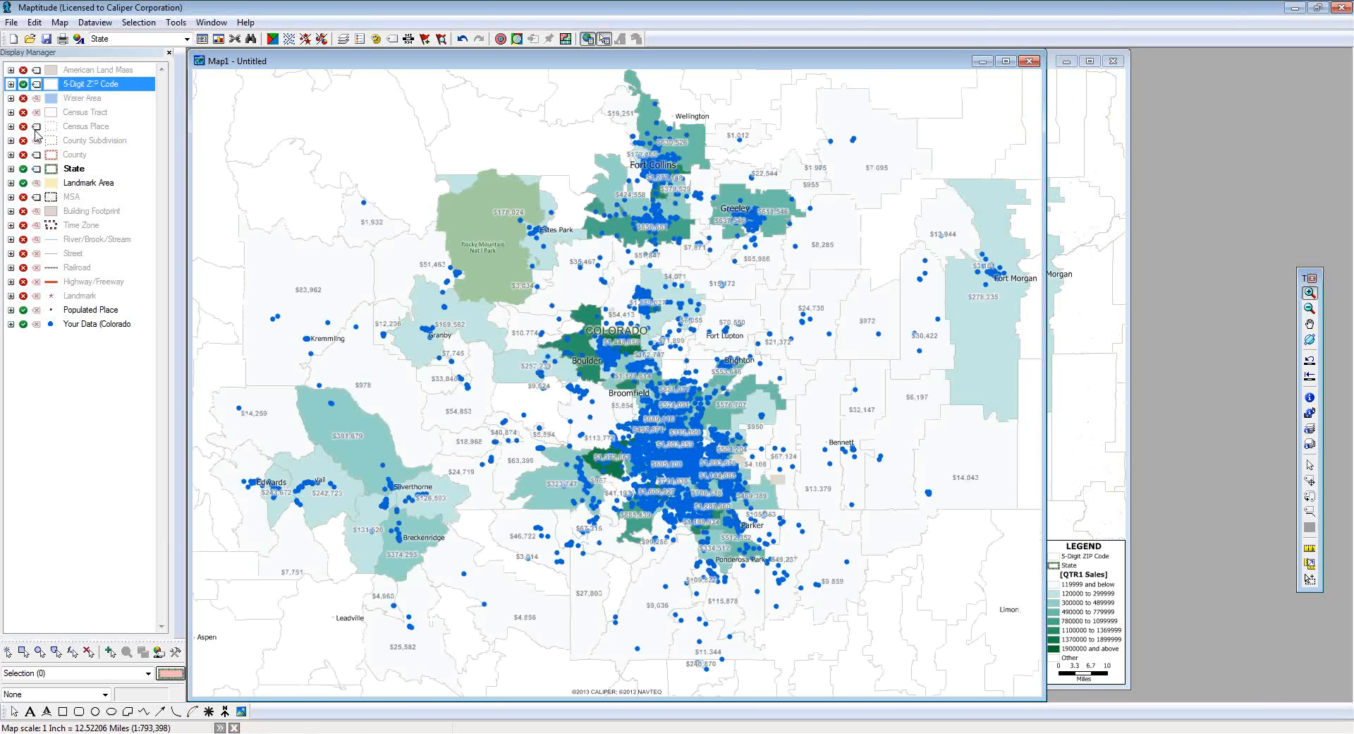
pyautogui.click(30, 172)
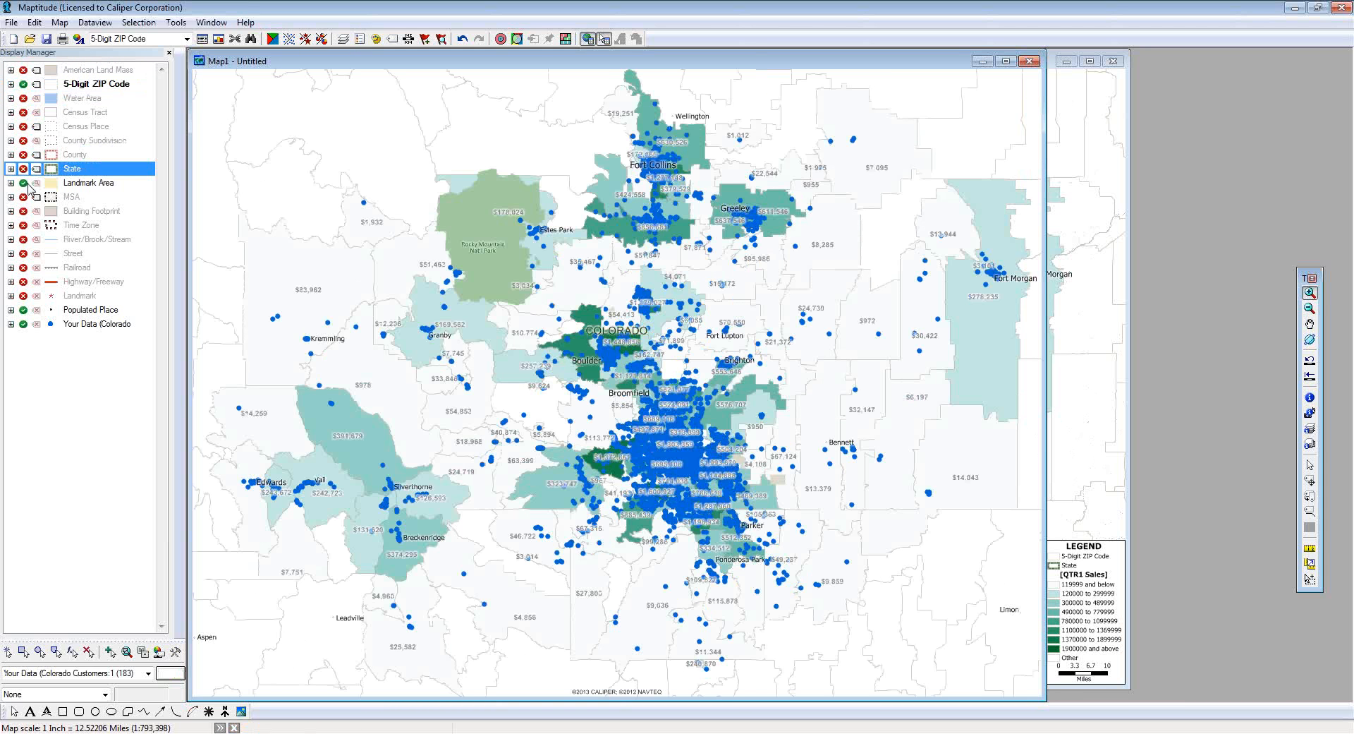
pyautogui.click(24, 182)
pyautogui.click(24, 311)
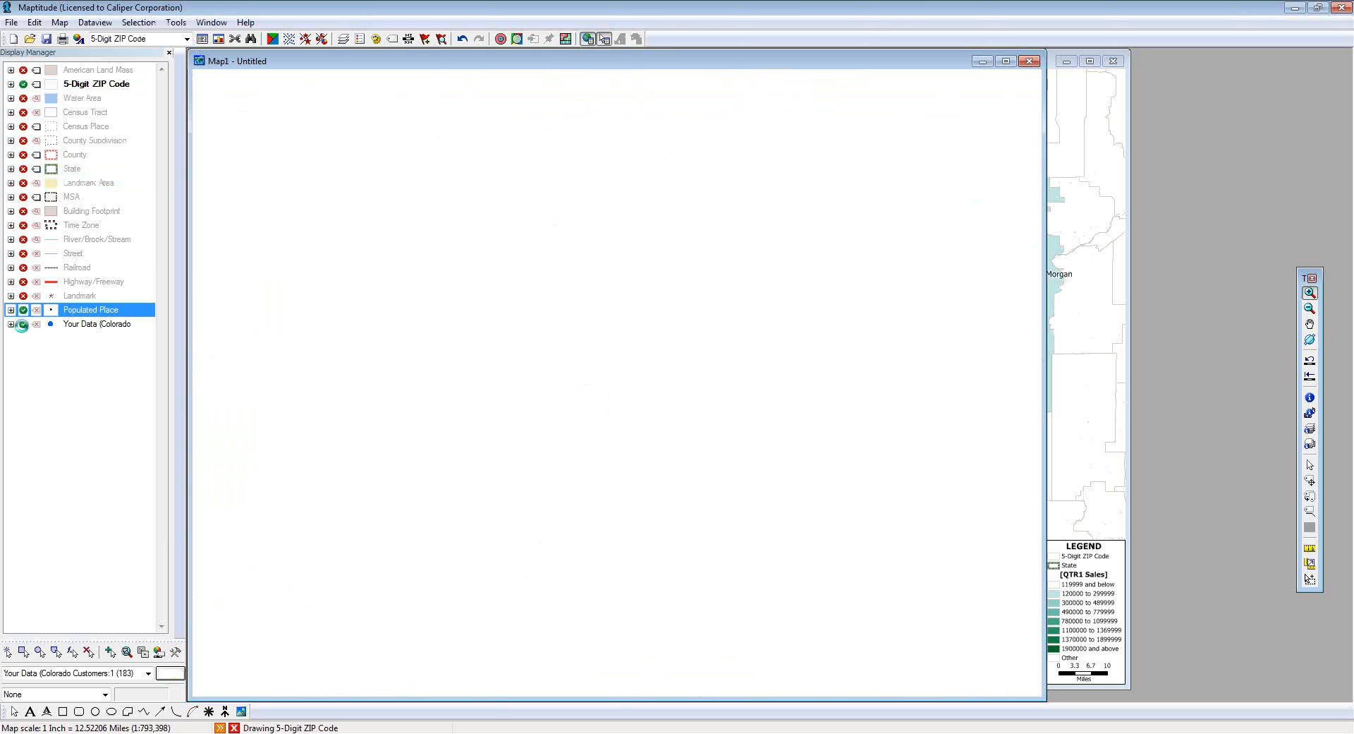
pyautogui.click(24, 325)
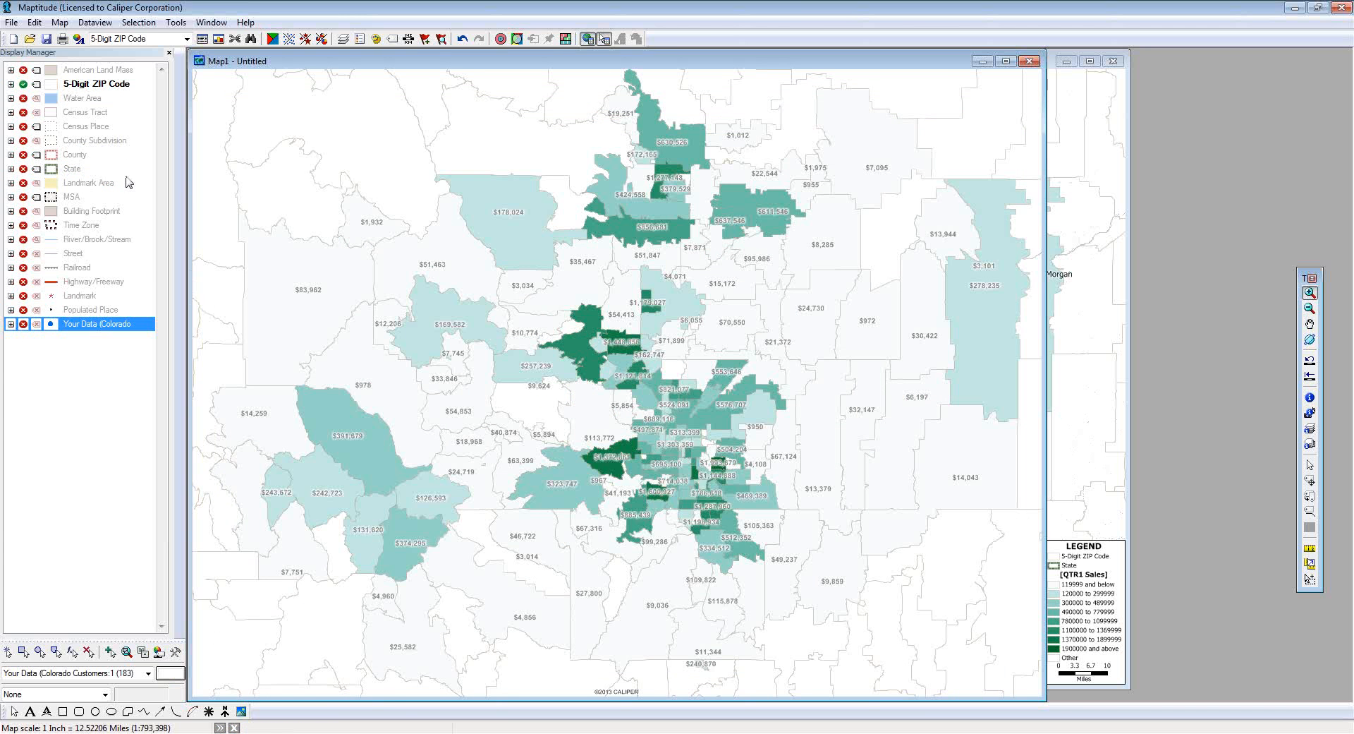
# Step: Export the ZIP Codes in the Colorado Customers selection set as a KML (Google Earth Document) file named GoogleCustomers, including built-in data
pyautogui.click(175, 24)
pyautogui.click(200, 227)
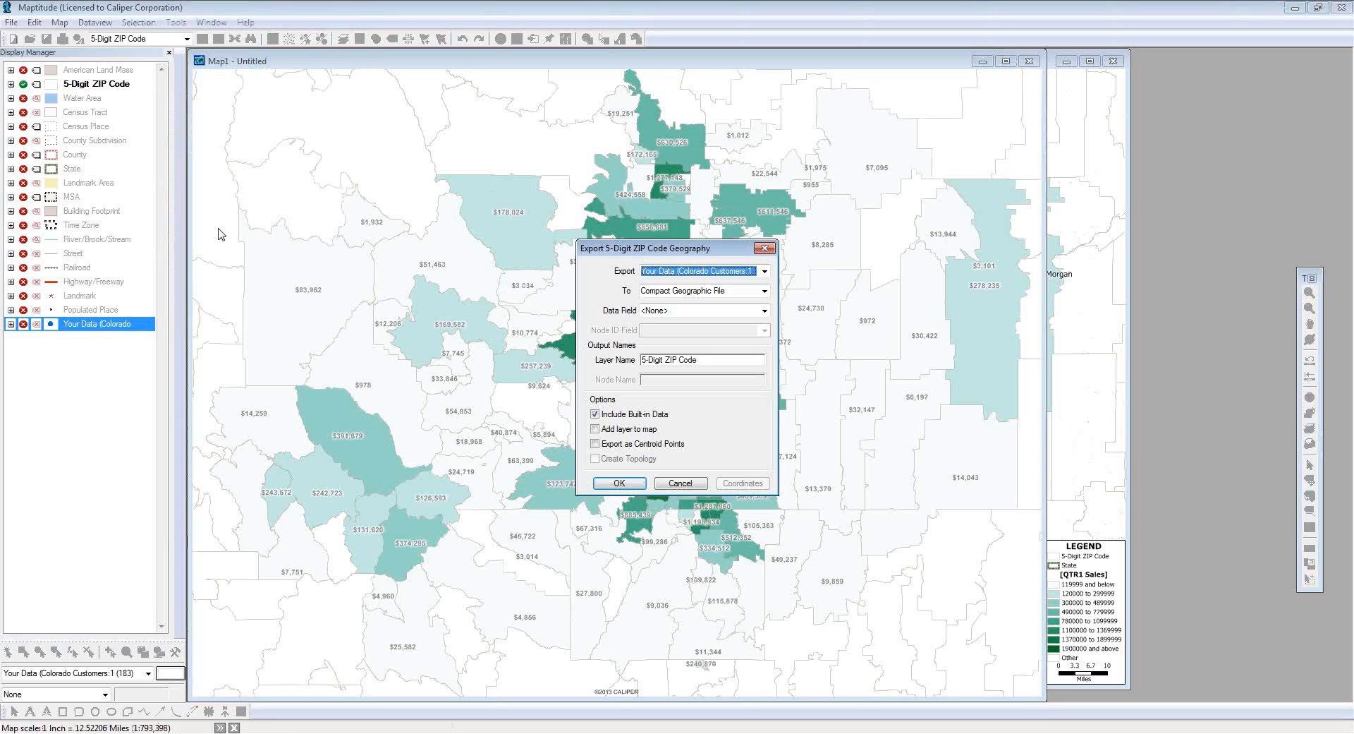
pyautogui.click(765, 291)
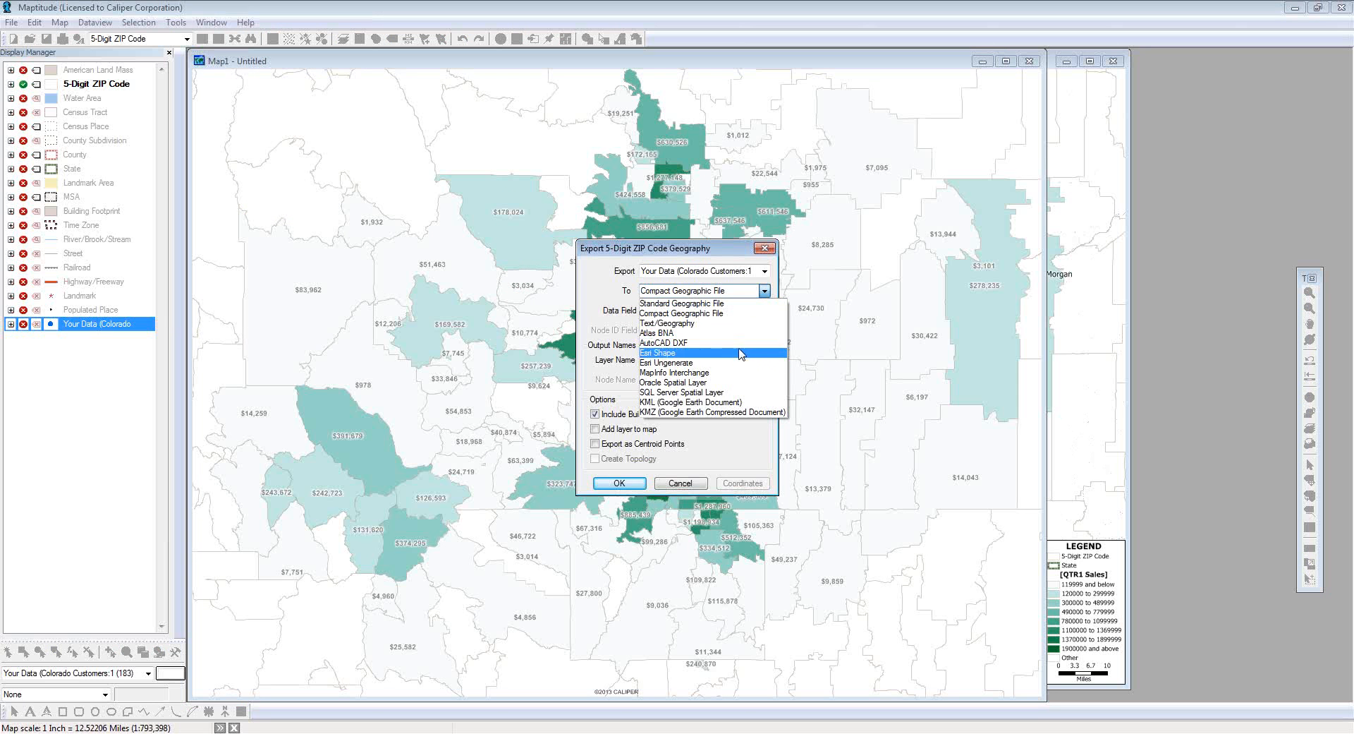
pyautogui.click(726, 403)
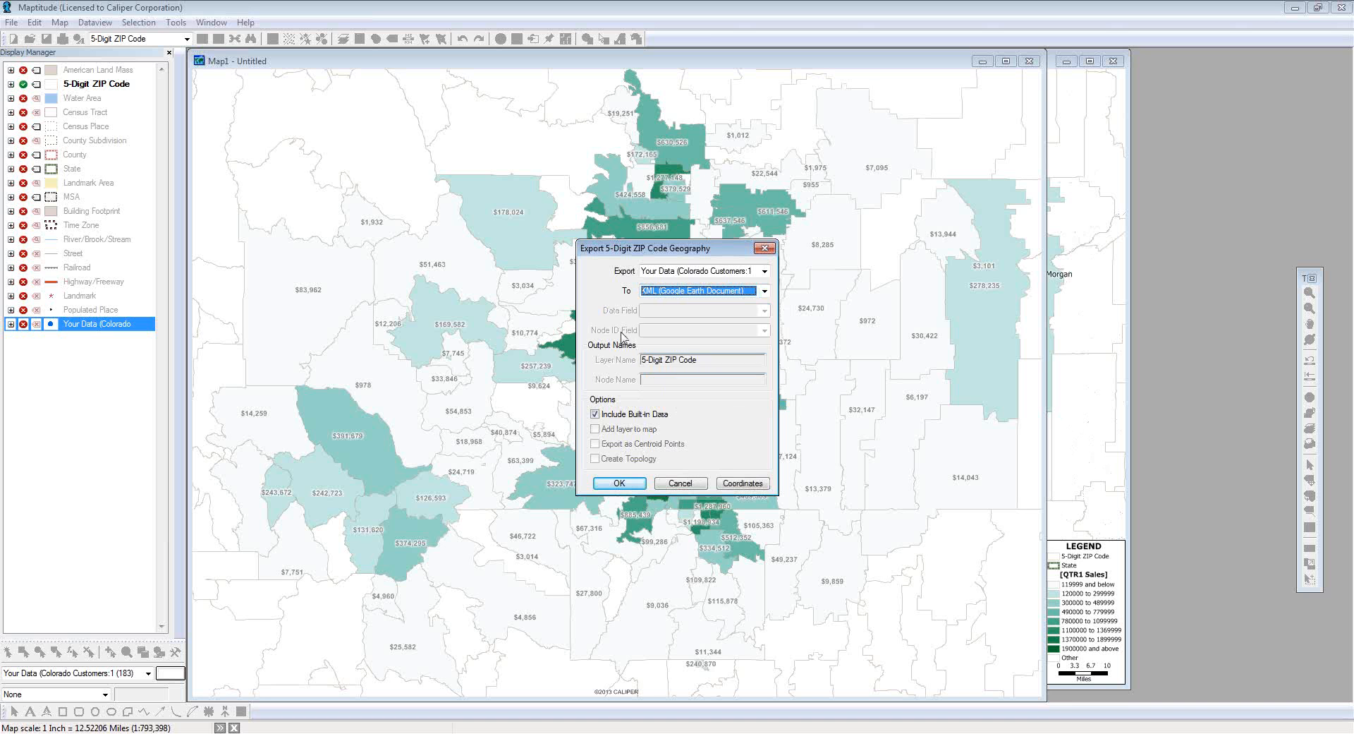
pyautogui.click(619, 483)
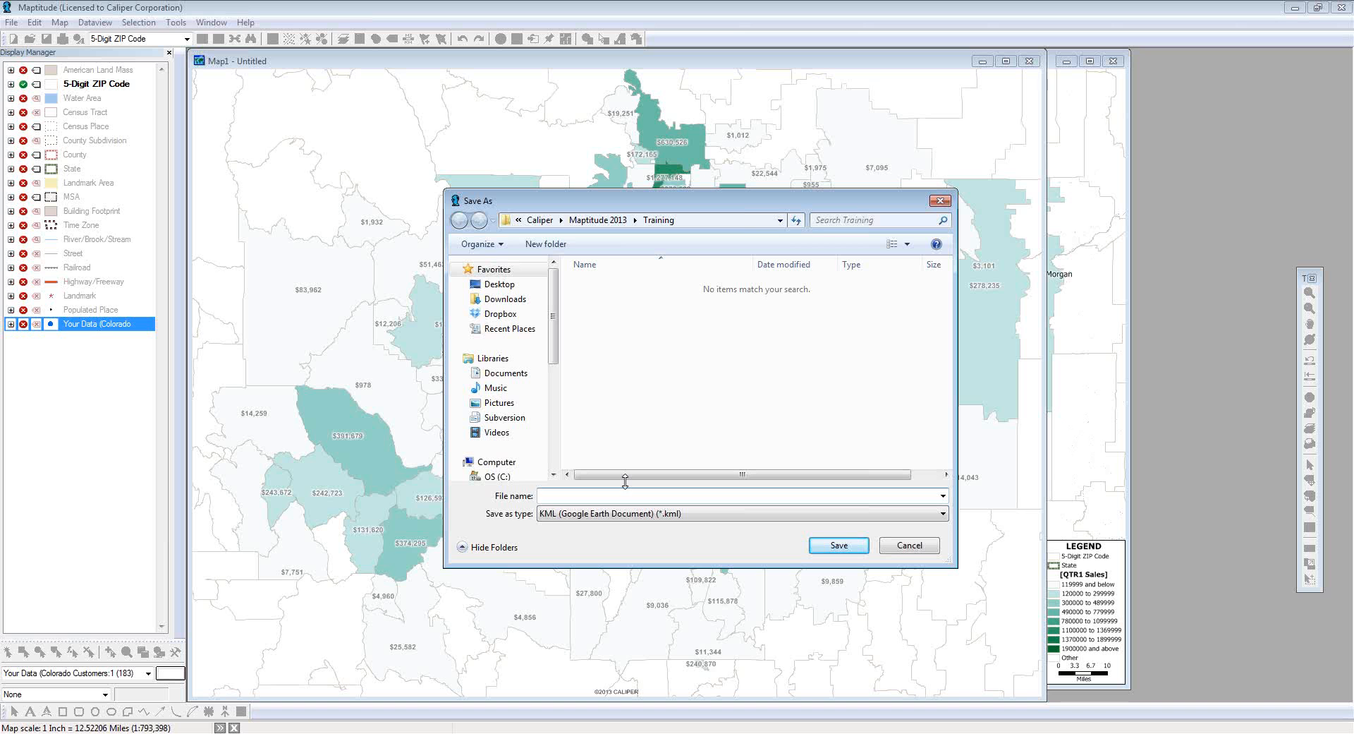
pyautogui.write('GoogleCustomers')
pyautogui.press('Return')
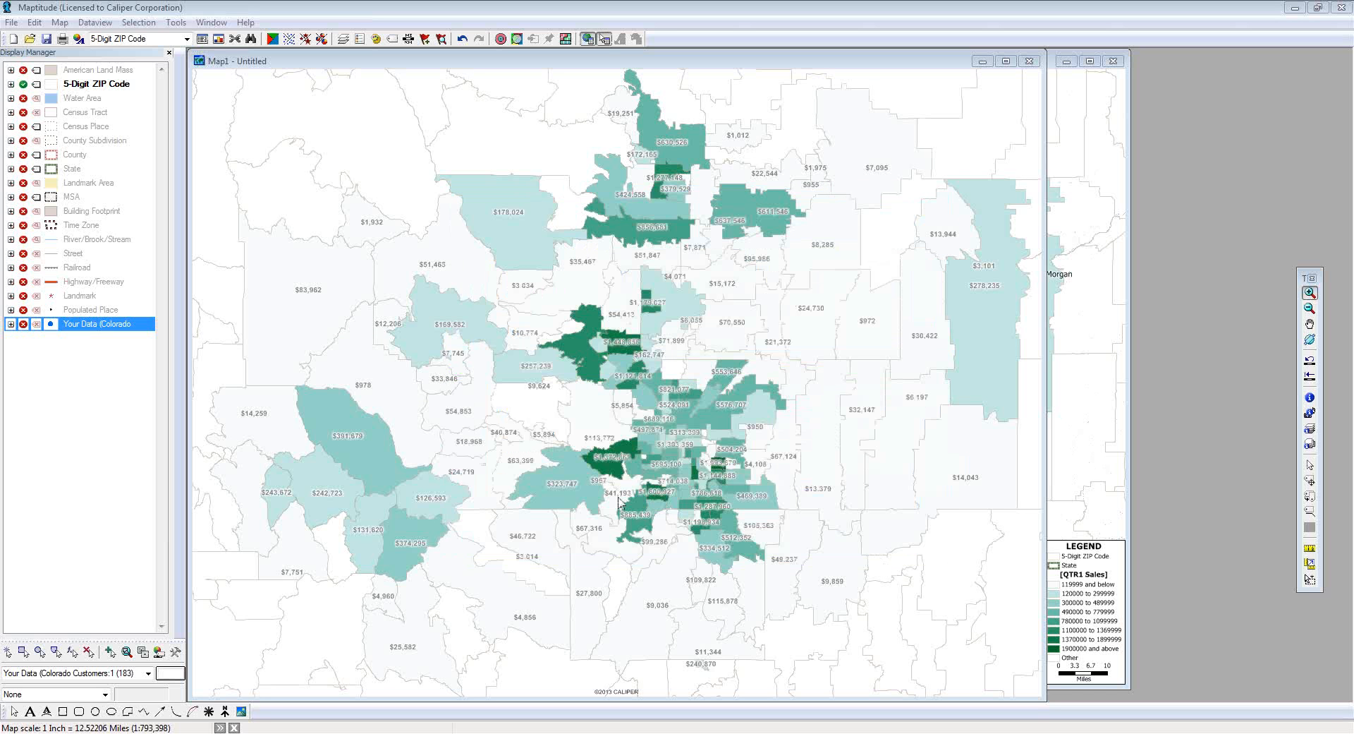
# Step: Launch Google Earth
pyautogui.press('ctrl')
pyautogui.press('ctrl')
pyautogui.write('googl')
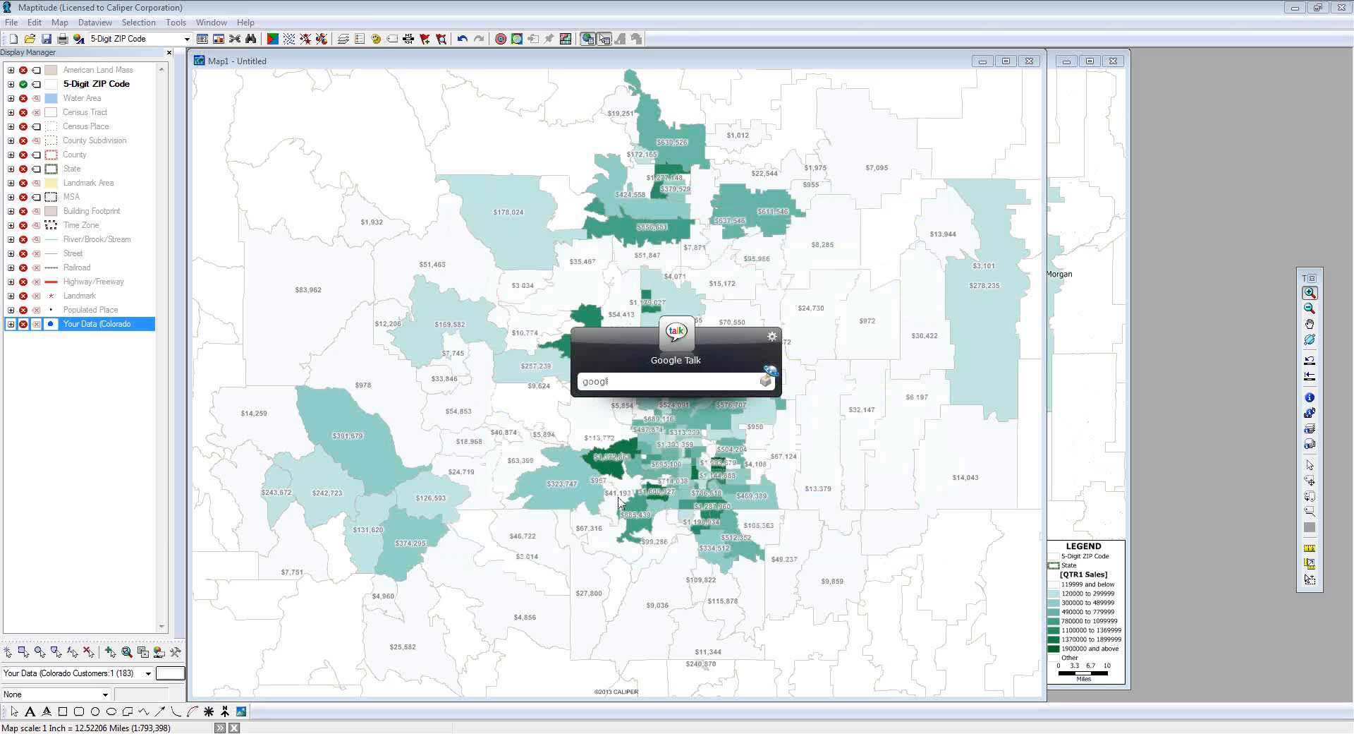
pyautogui.write('e')
pyautogui.press('Return')
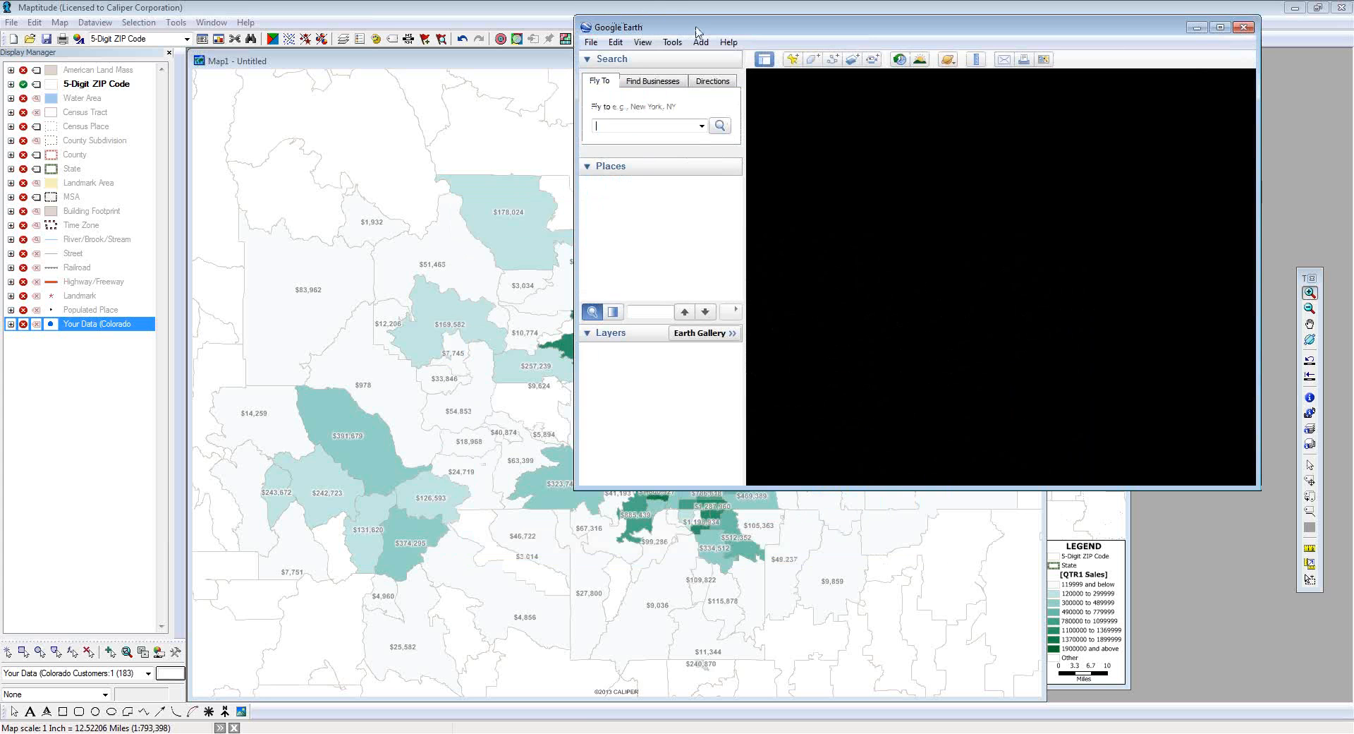
# Step: Open the exported GoogleCustomers KML file in Google Earth
pyautogui.click(591, 42)
pyautogui.click(613, 56)
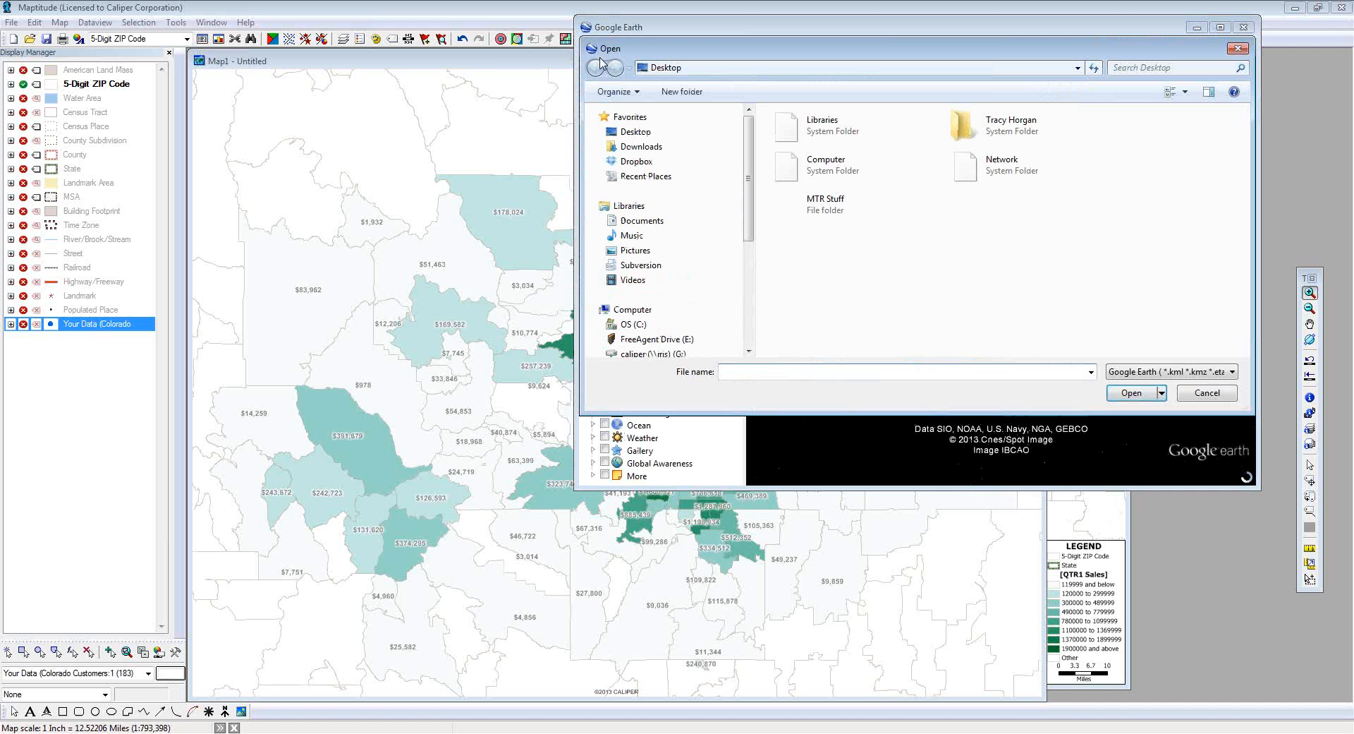
pyautogui.click(1090, 372)
pyautogui.click(1072, 387)
pyautogui.click(1121, 393)
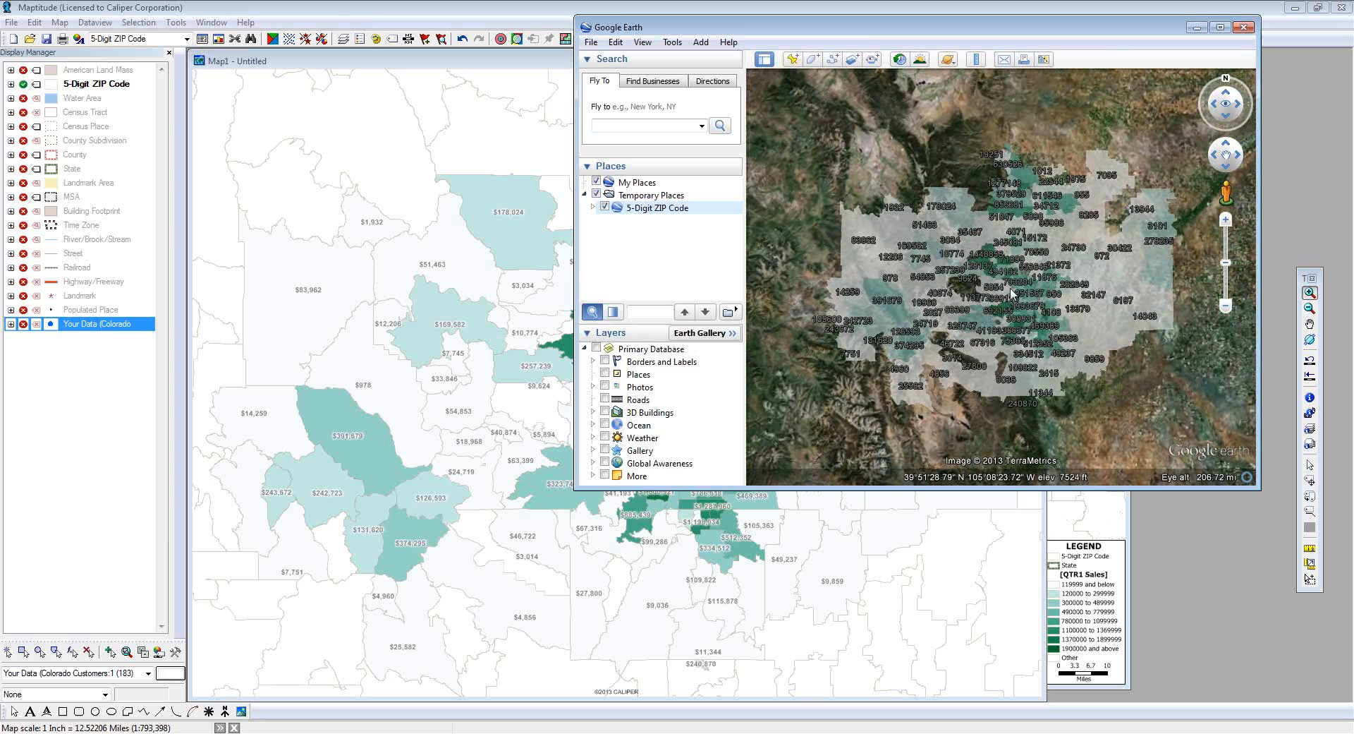
# Step: Examine the shaded ZIP Code areas around Denver up close, and close Google Earth, discarding the temporary places
pyautogui.scroll(3, 1025, 306)
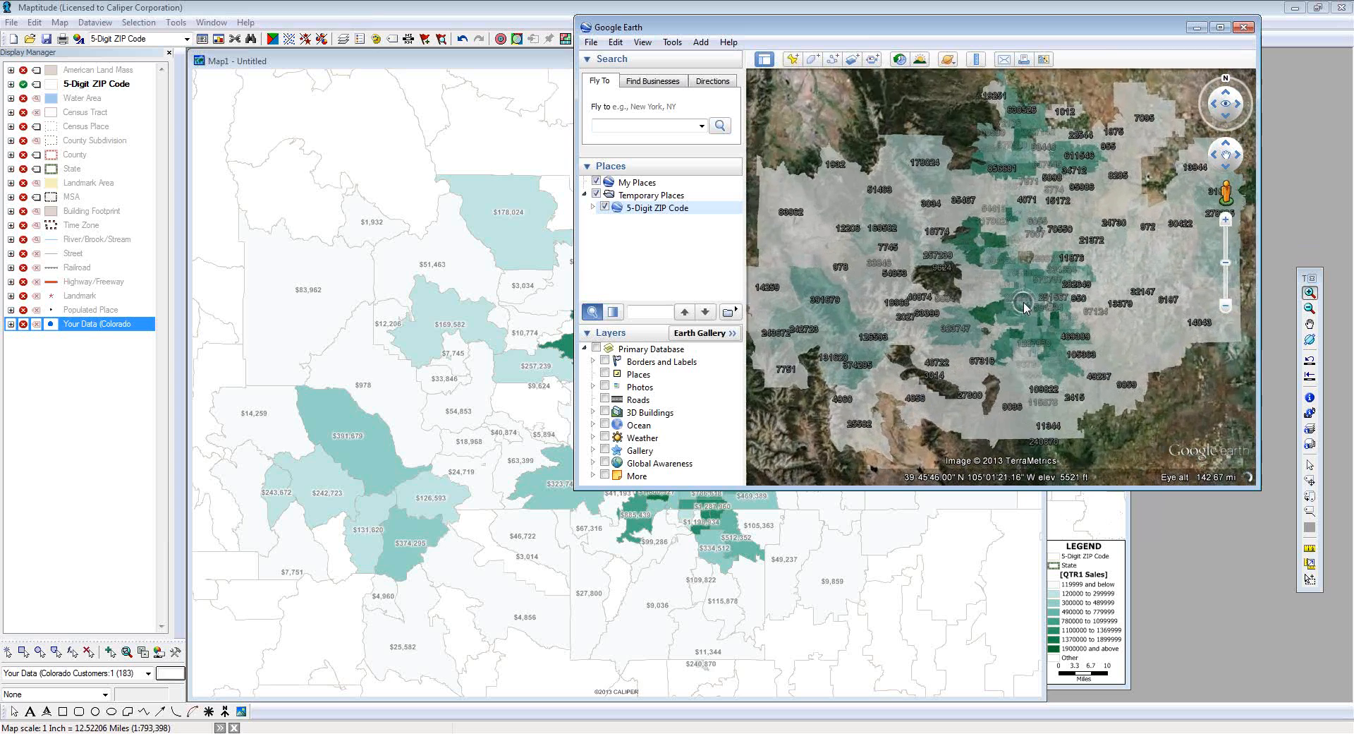
pyautogui.scroll(3, 1019, 307)
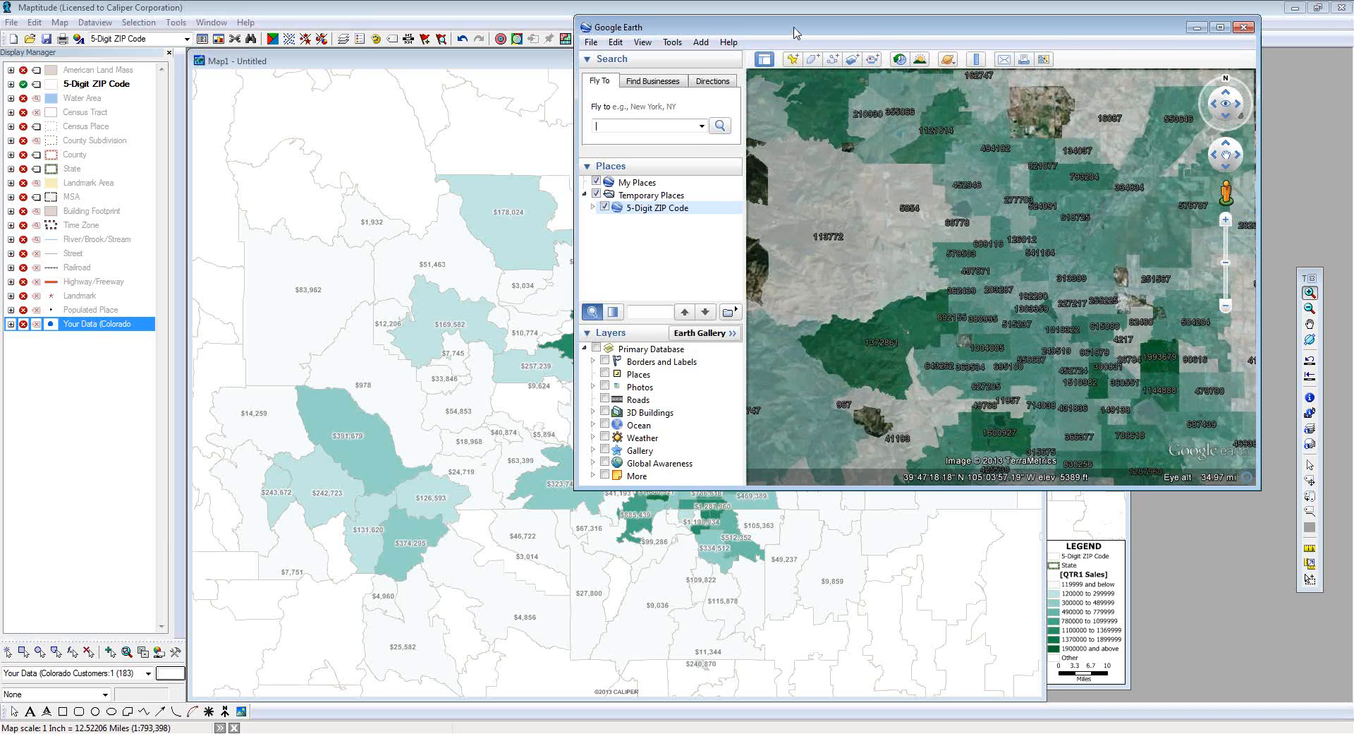
pyautogui.moveTo(795, 31); pyautogui.dragTo(577, 85)
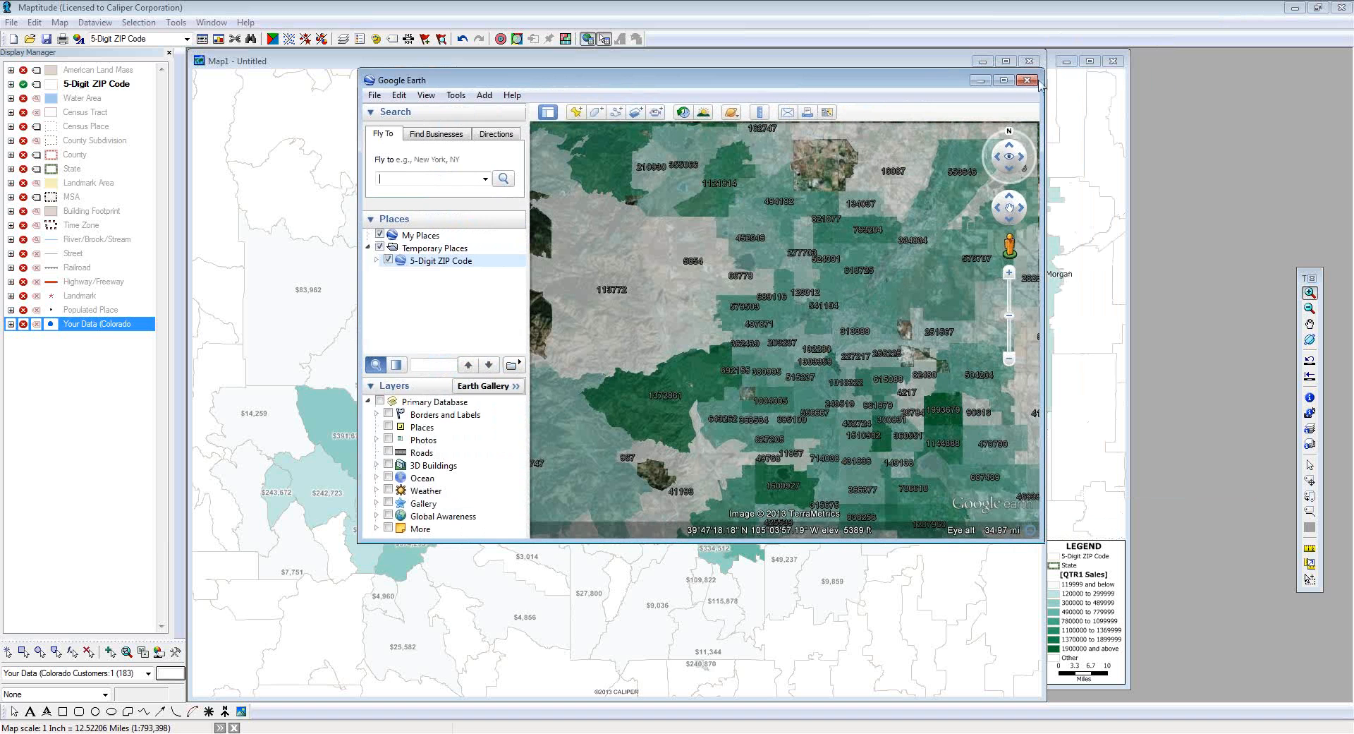
pyautogui.click(1344, 346)
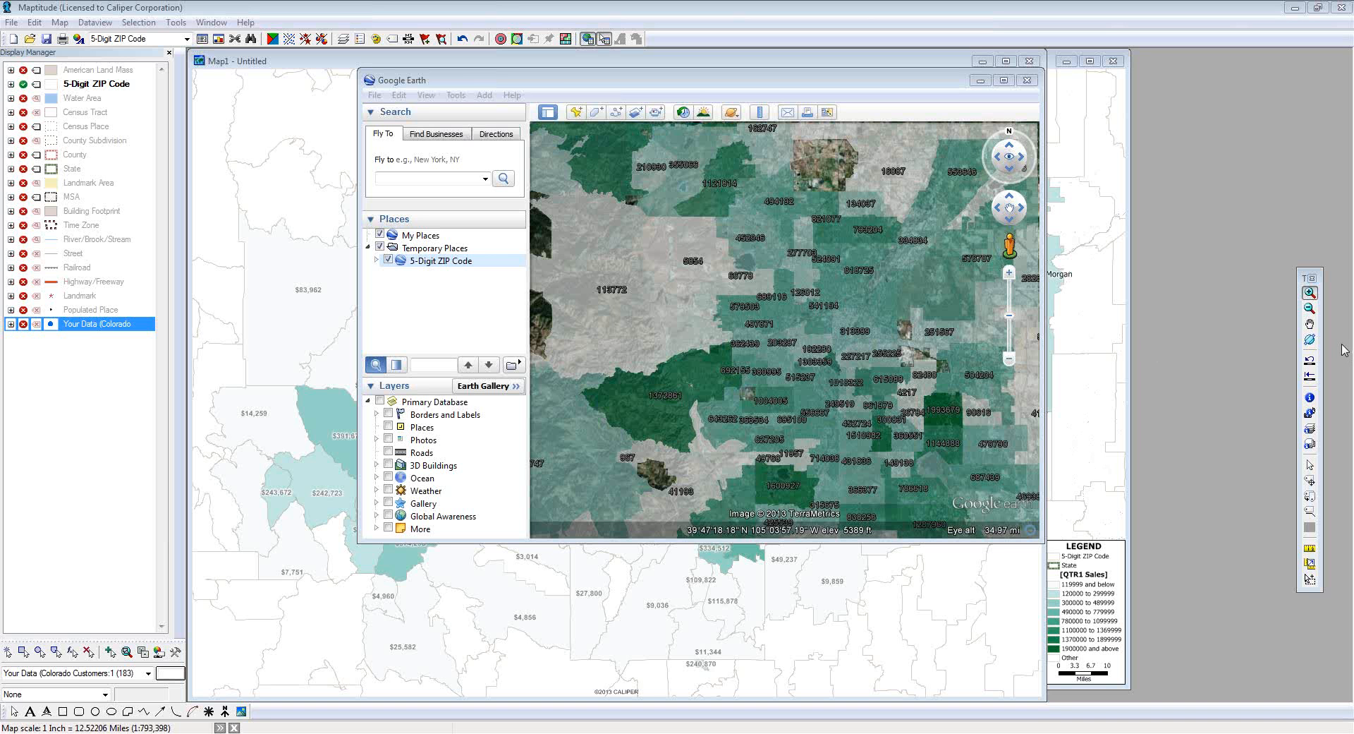
pyautogui.click(1026, 81)
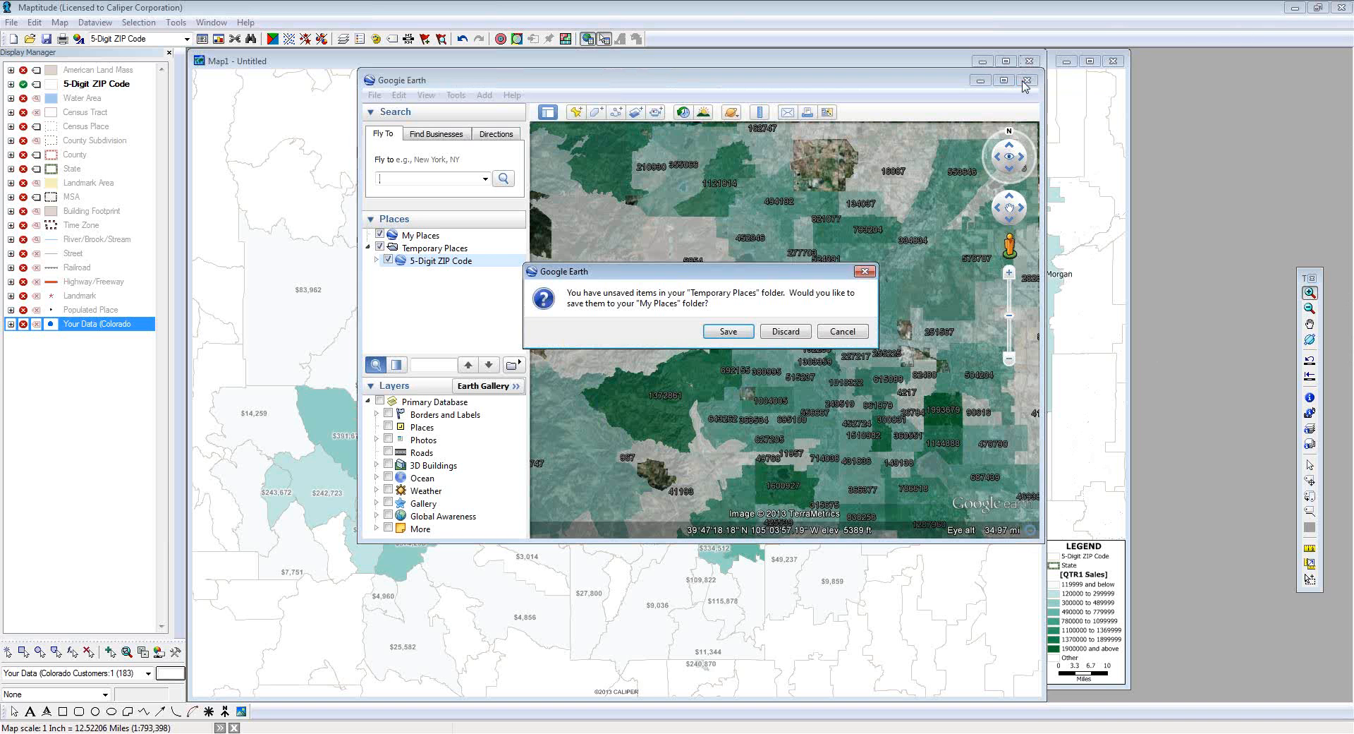
pyautogui.click(791, 334)
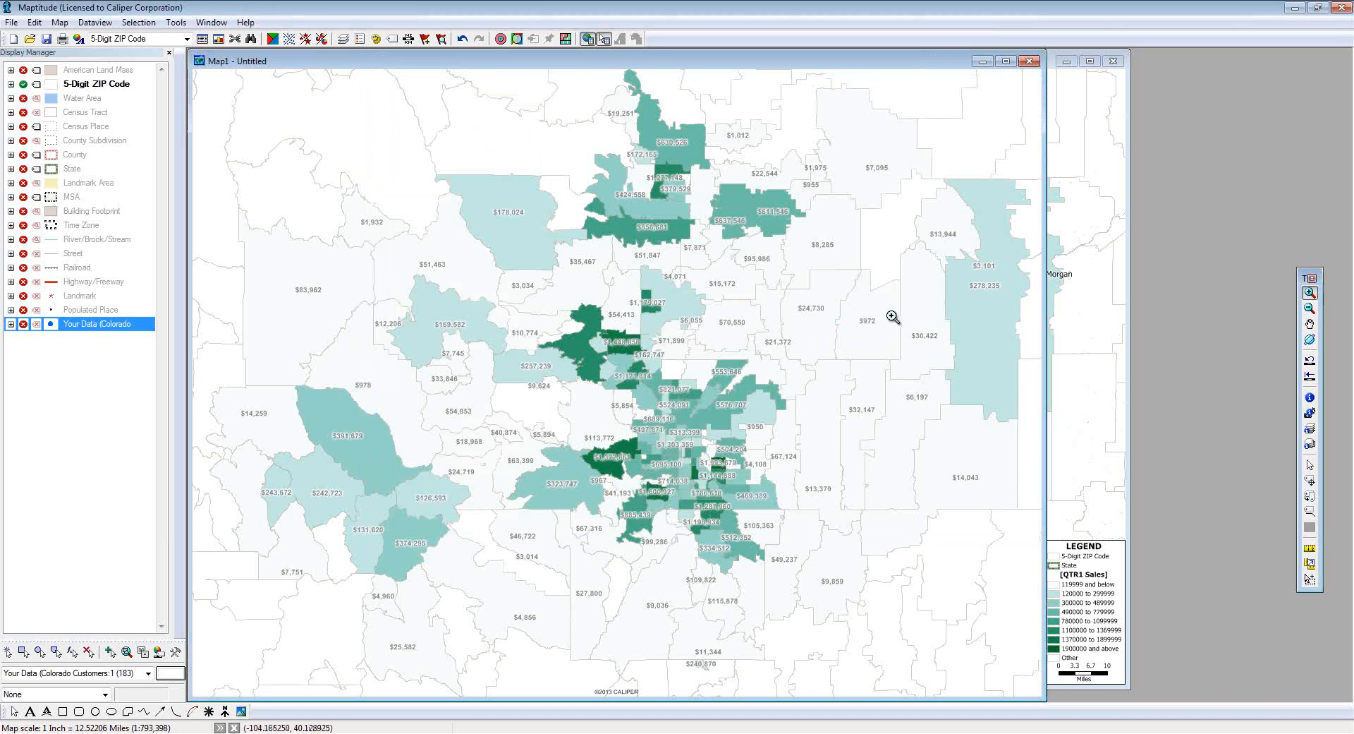
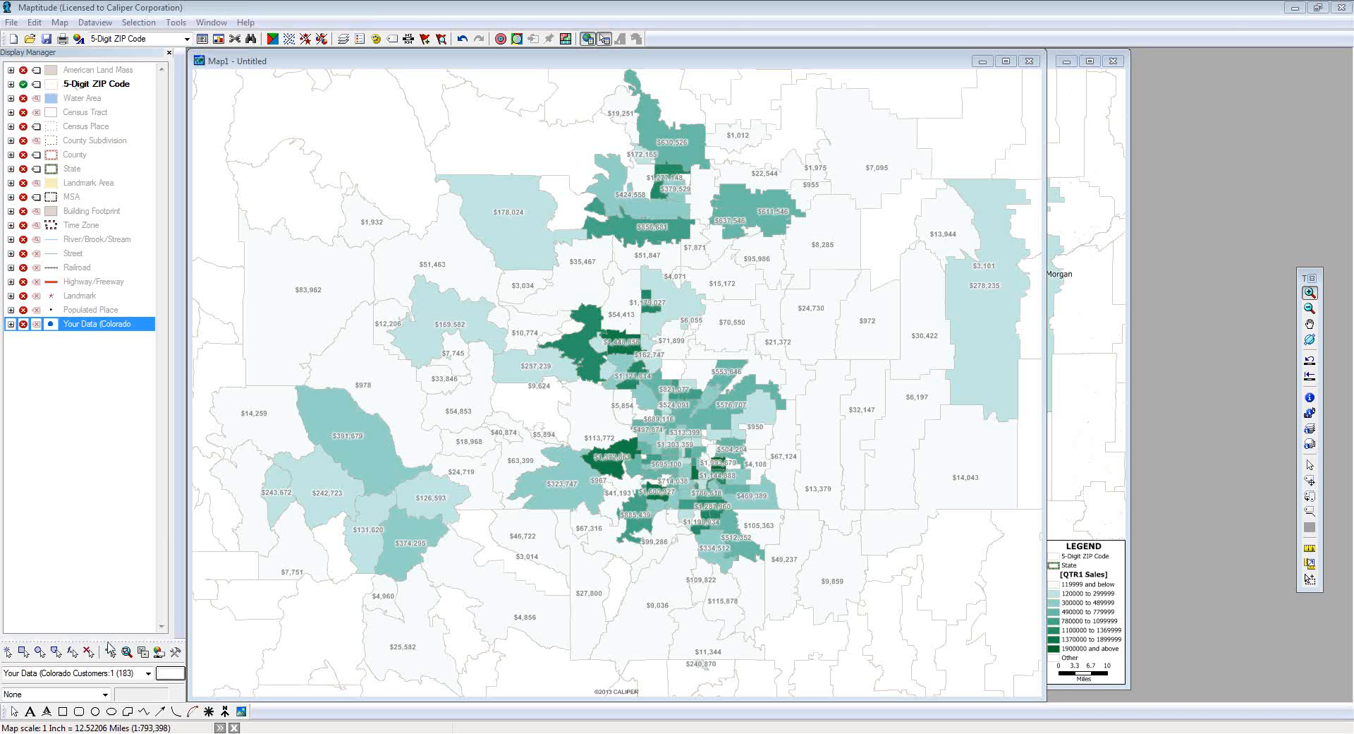
# Step: Float the ZIP Code selection toolbox over the map, check the working layer choices, and dock the toolbox again
pyautogui.click(109, 645)
pyautogui.moveTo(110, 649); pyautogui.dragTo(452, 530)
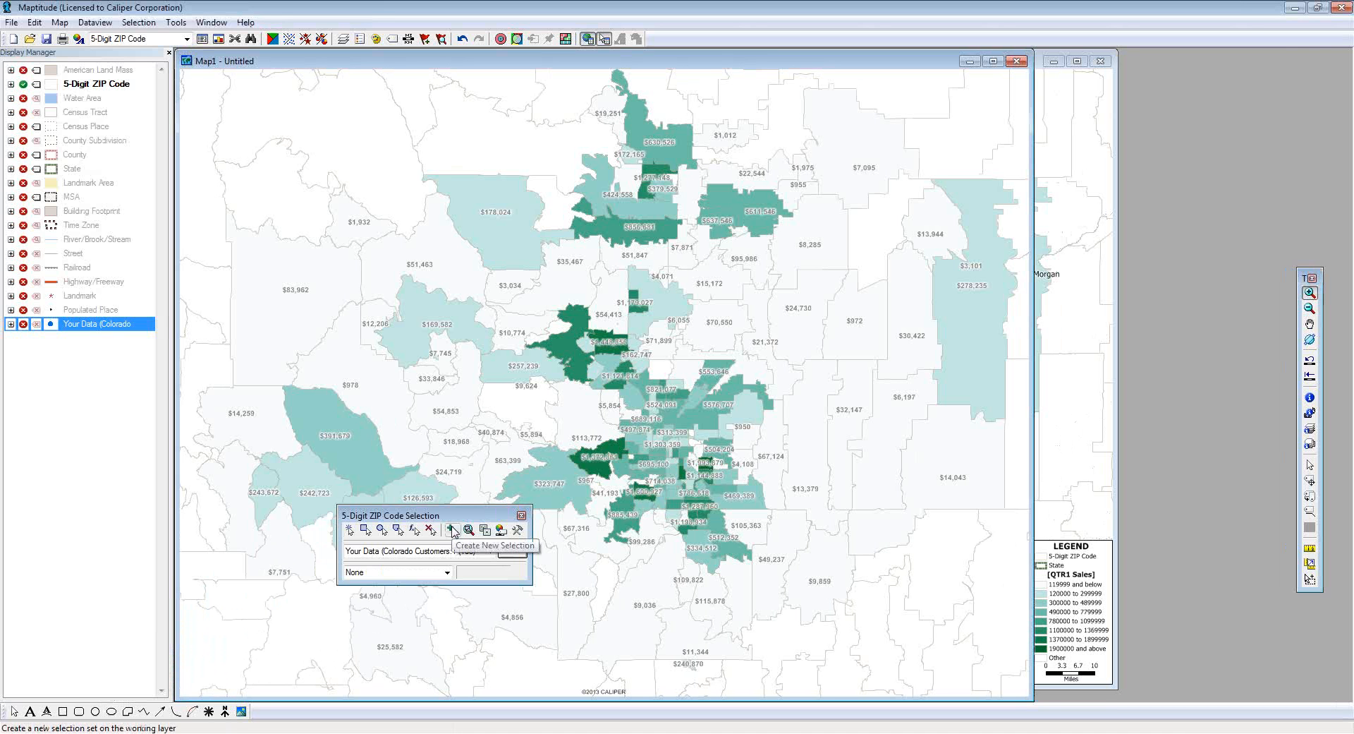
pyautogui.click(452, 530)
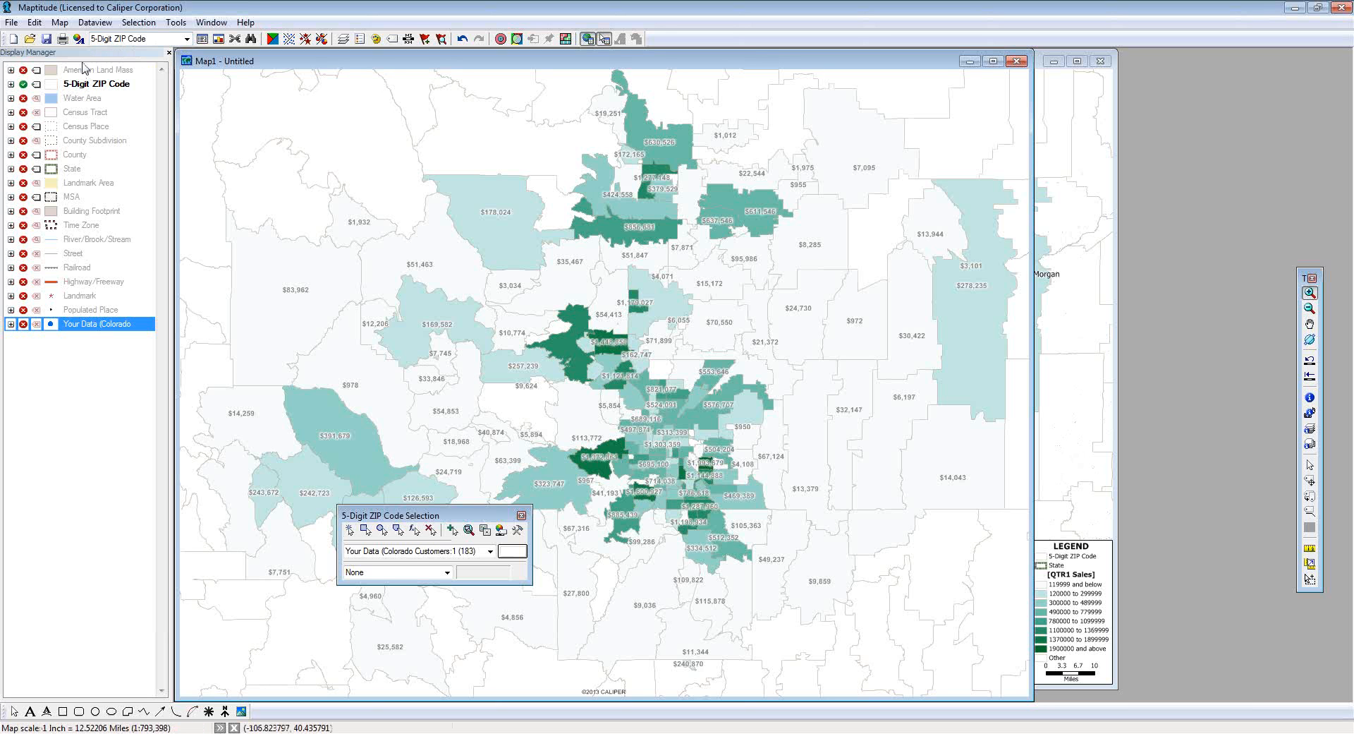
pyautogui.click(113, 39)
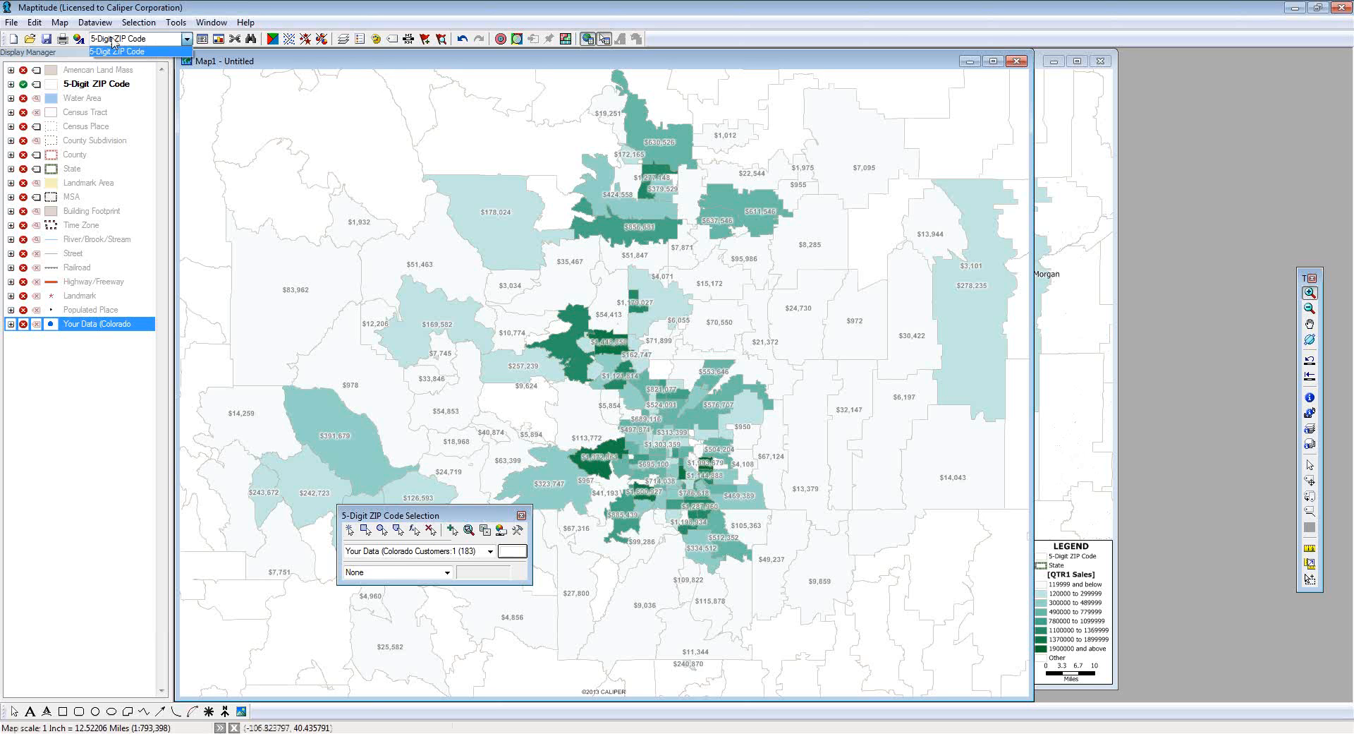
pyautogui.click(113, 40)
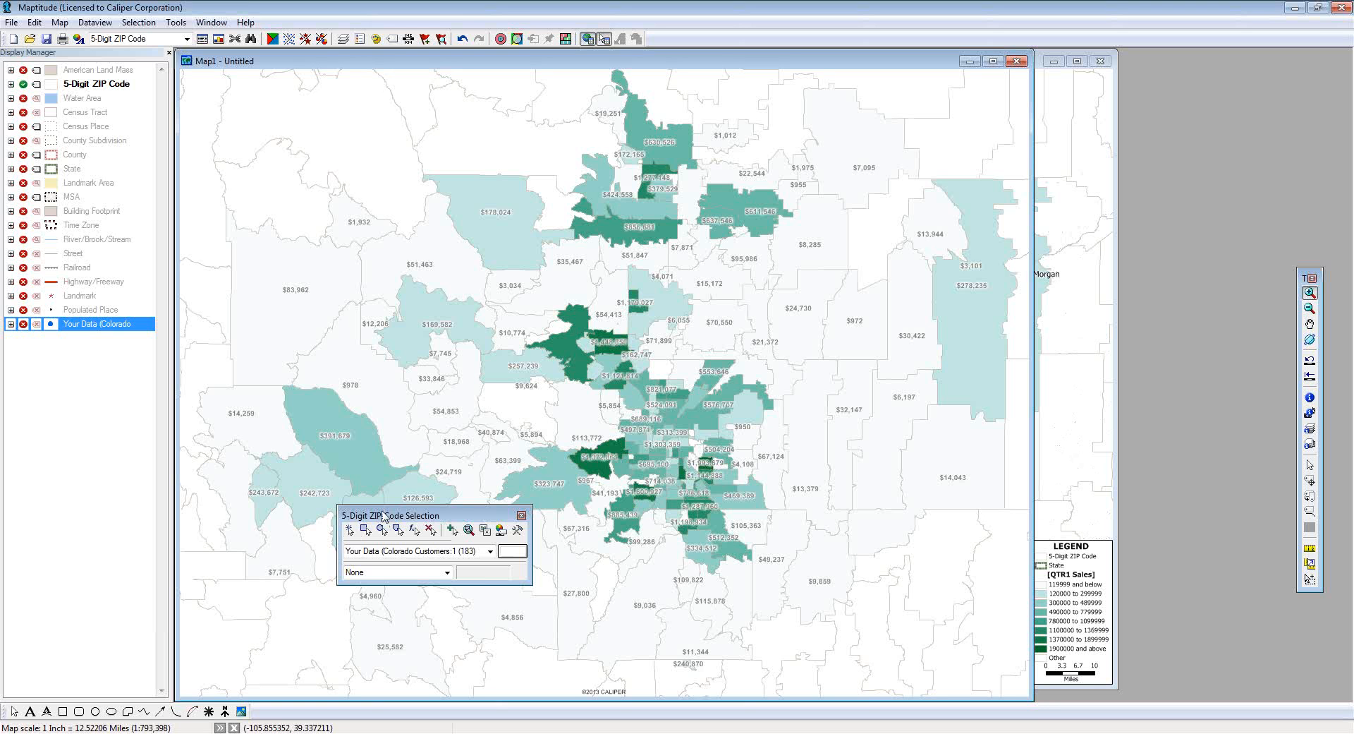
pyautogui.moveTo(383, 516); pyautogui.dragTo(33, 637)
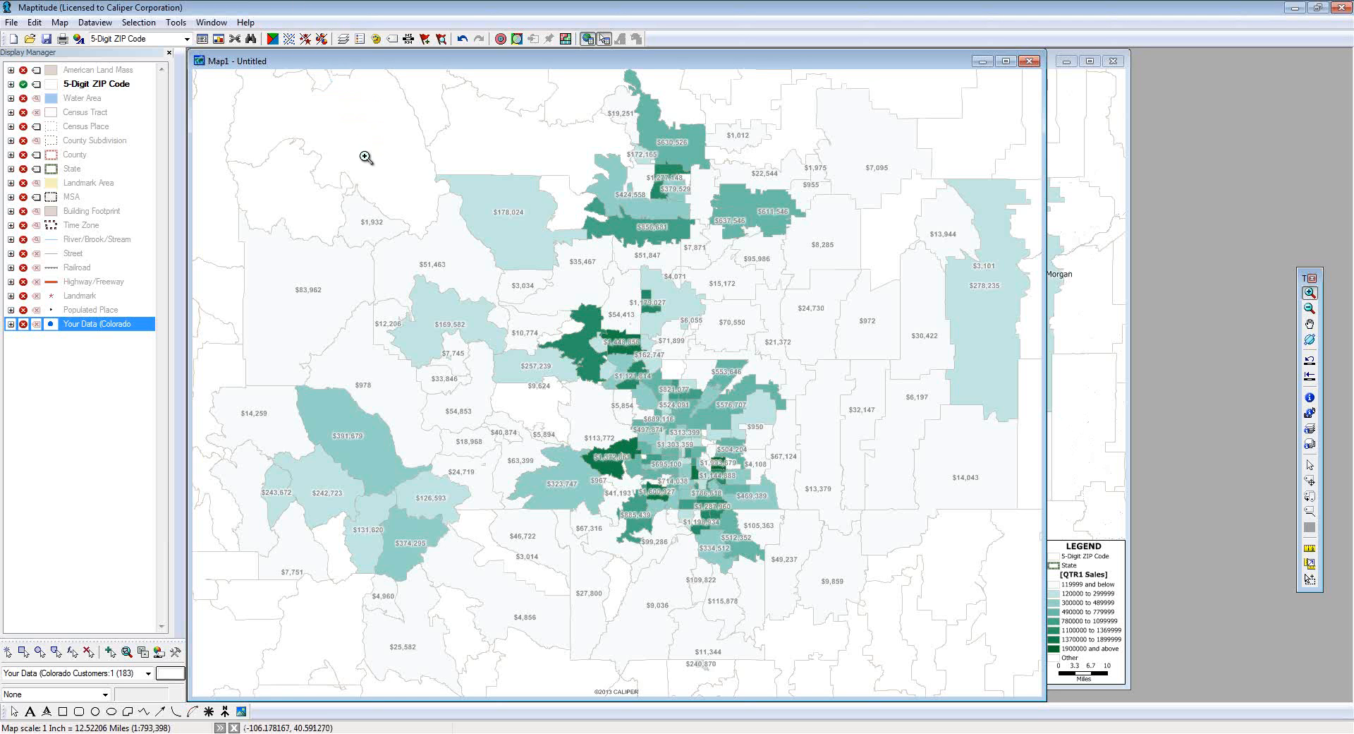
pyautogui.click(110, 654)
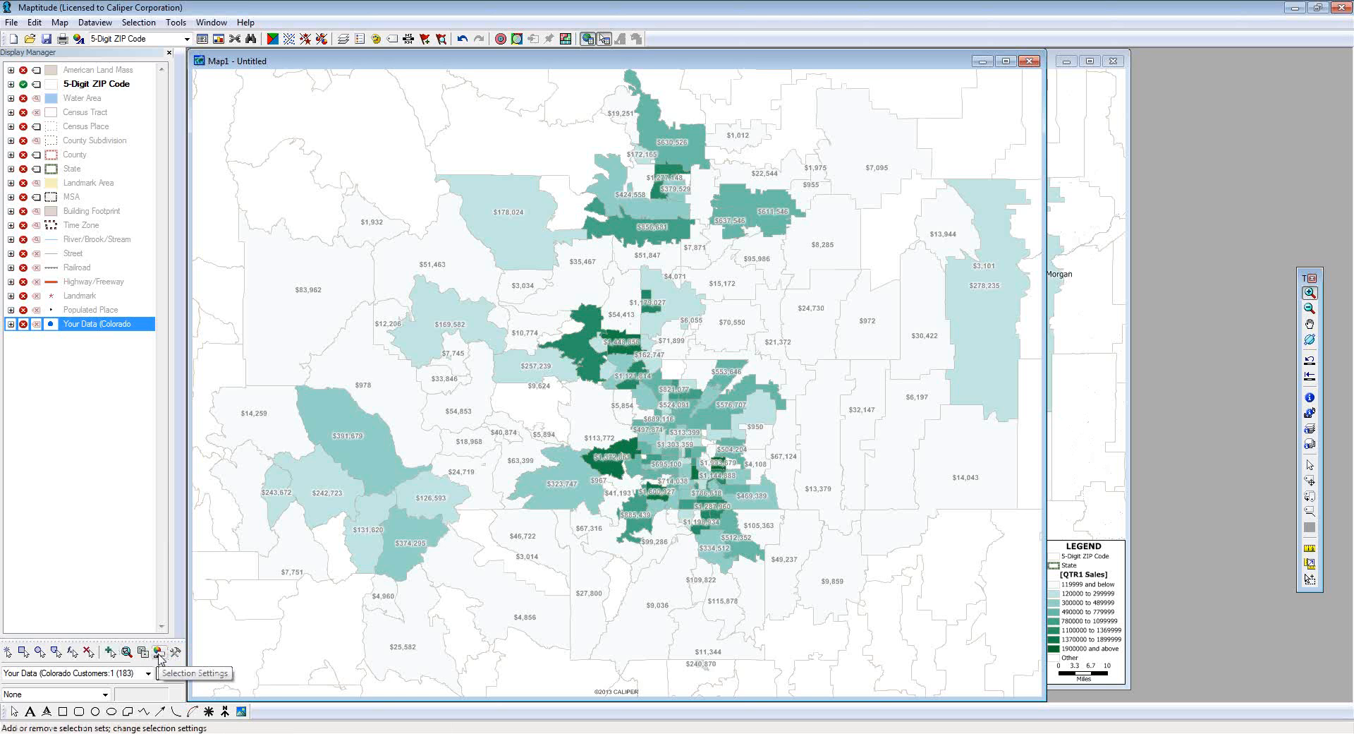
# Step: Add a selection set to the 5-Digit ZIP Code layer and rename it Denver
pyautogui.click(138, 22)
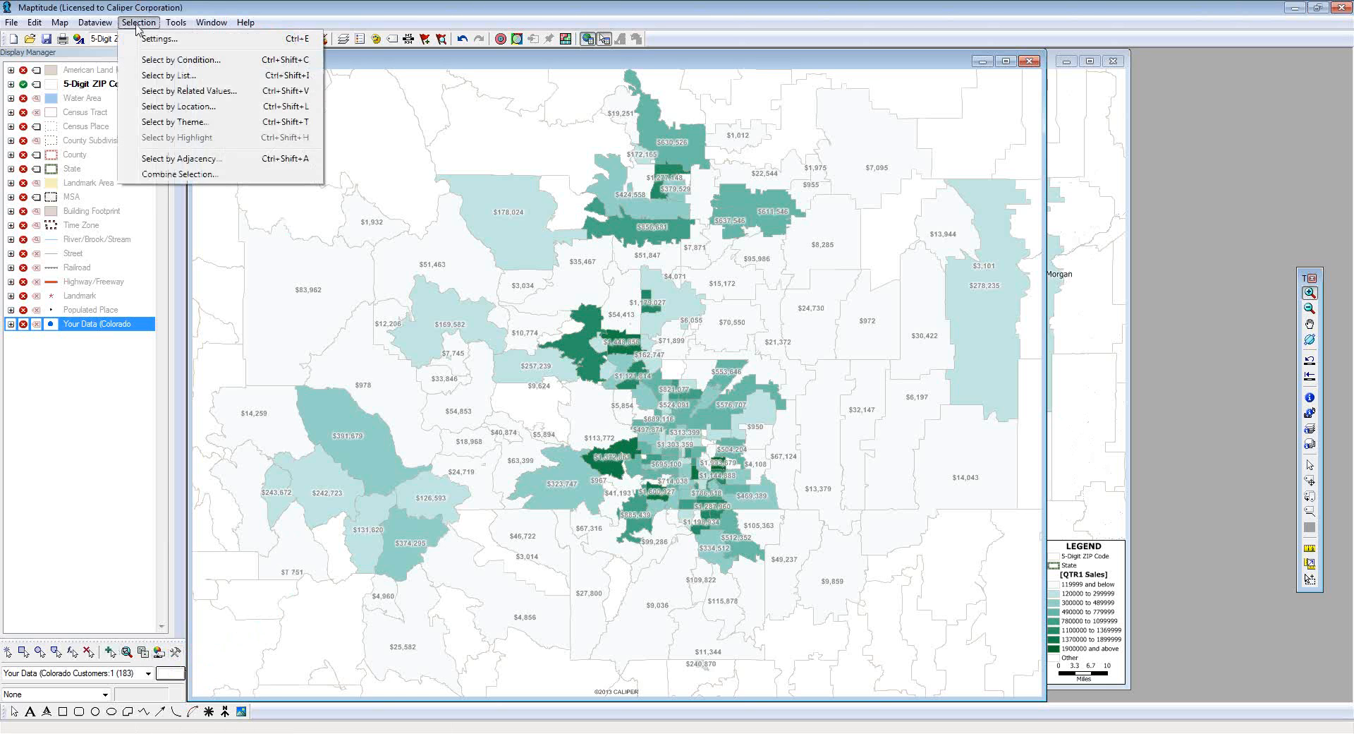
pyautogui.click(146, 40)
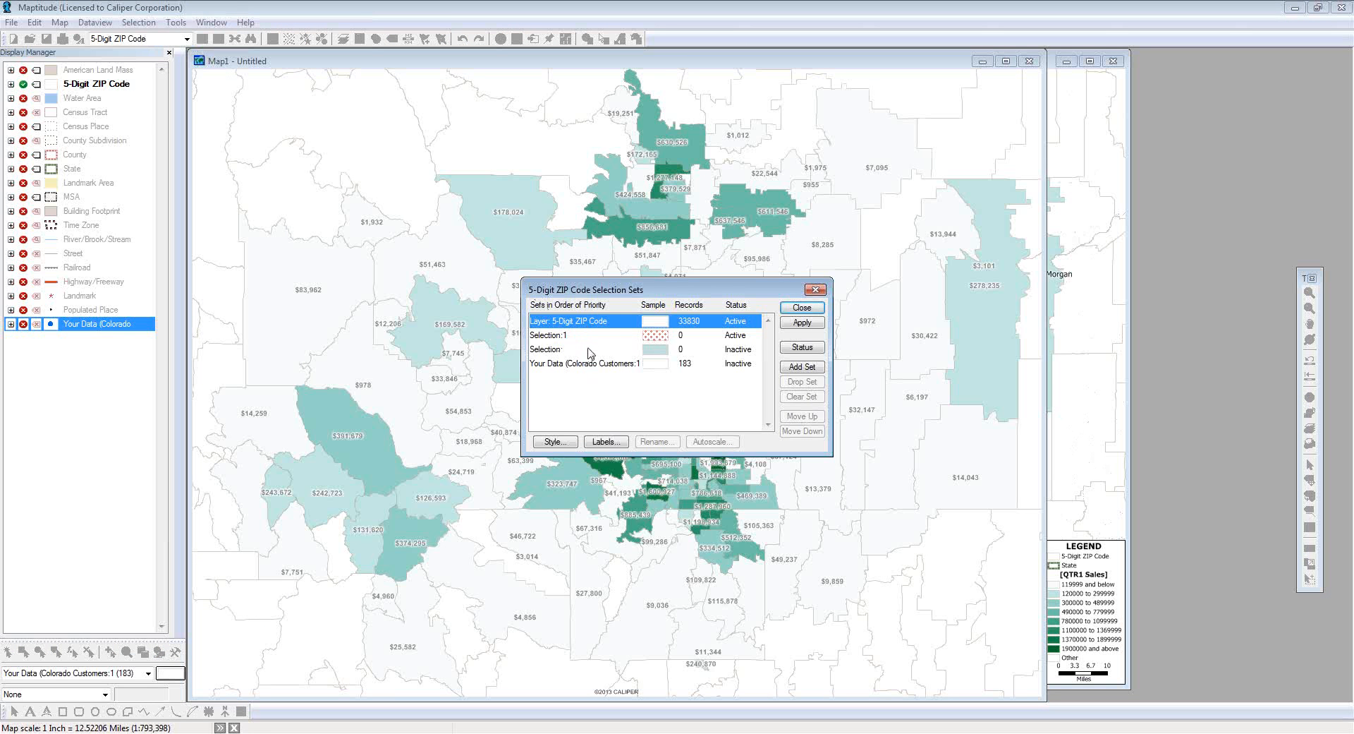
pyautogui.click(805, 368)
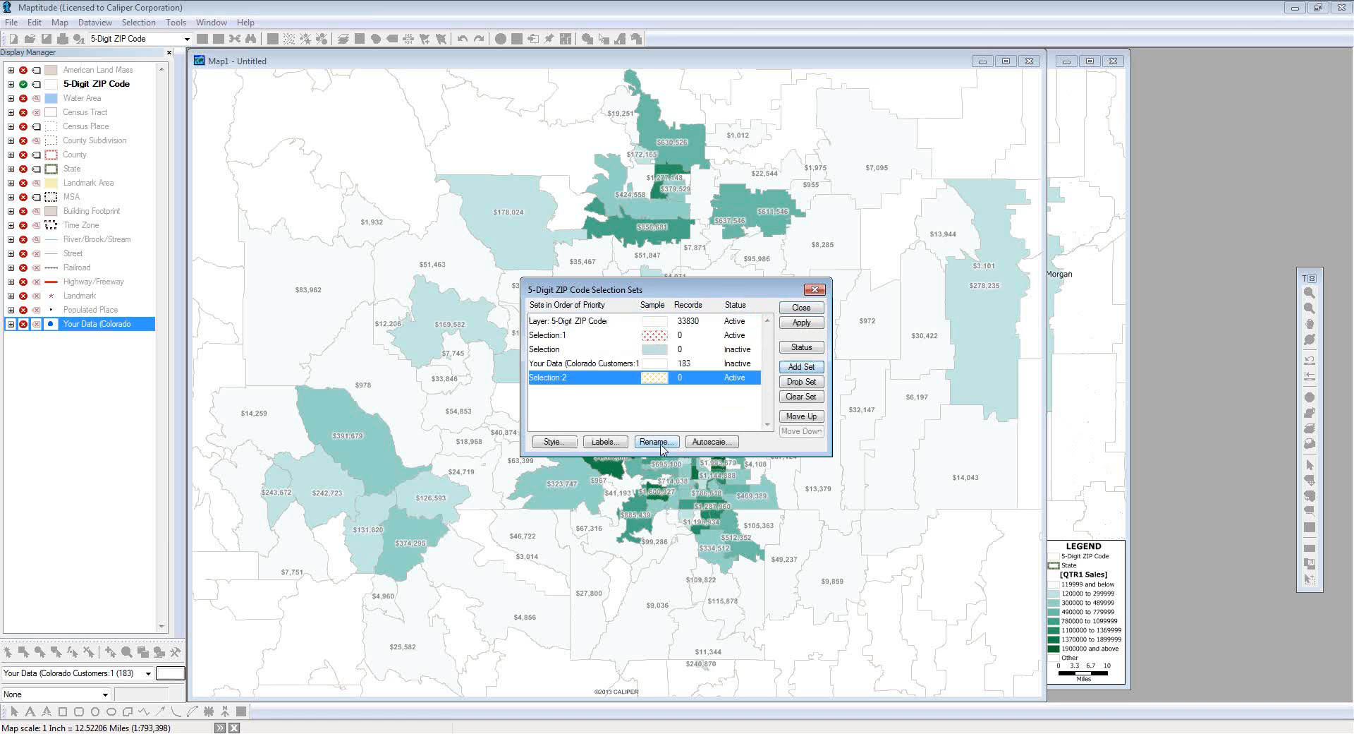
pyautogui.click(655, 441)
pyautogui.write('Denver')
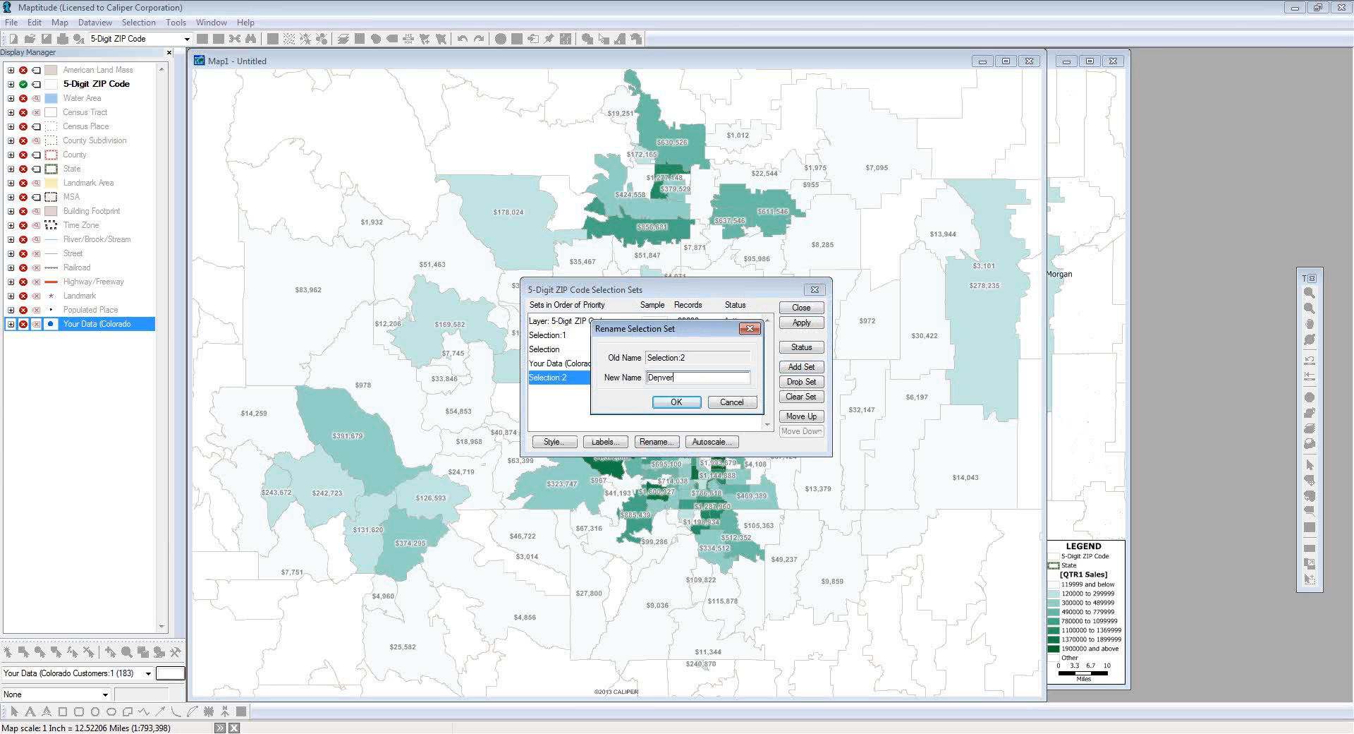
pyautogui.click(663, 402)
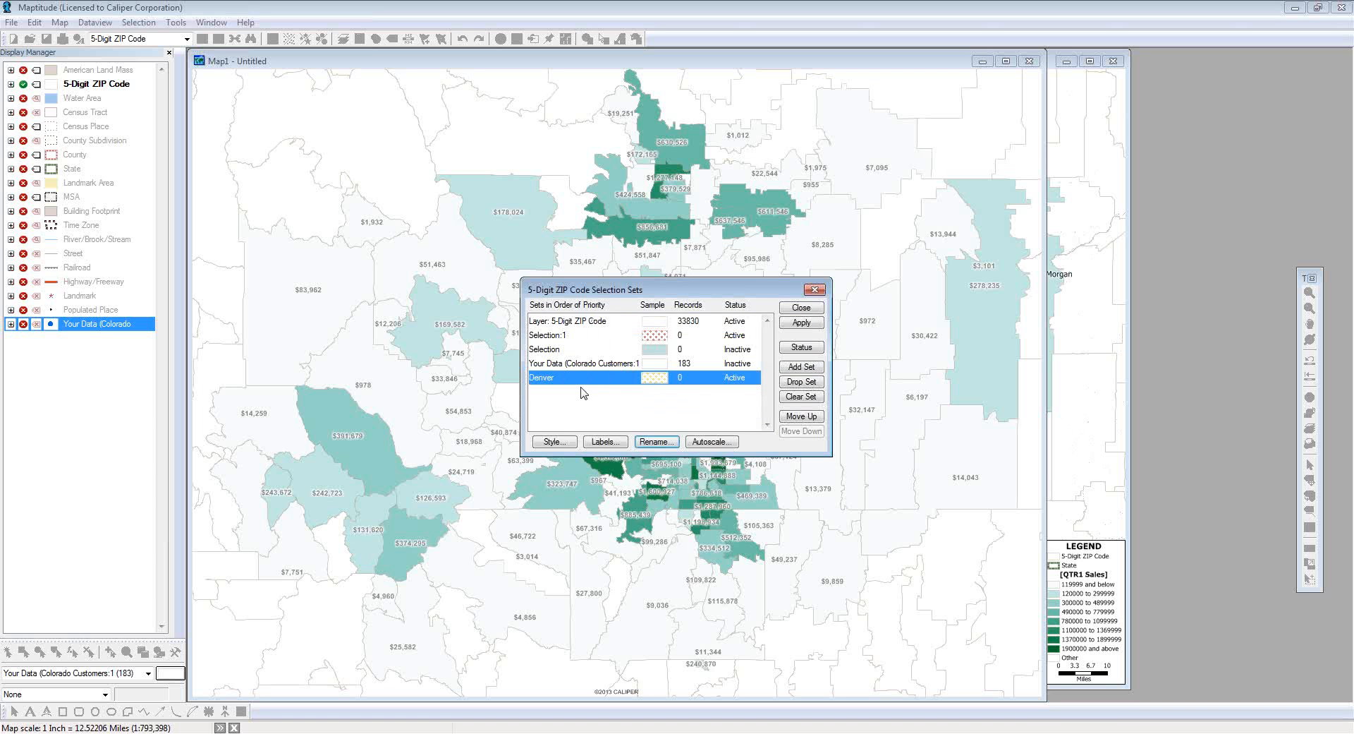
# Step: Add another ZIP Code selection set and rename it Denver North
pyautogui.click(802, 367)
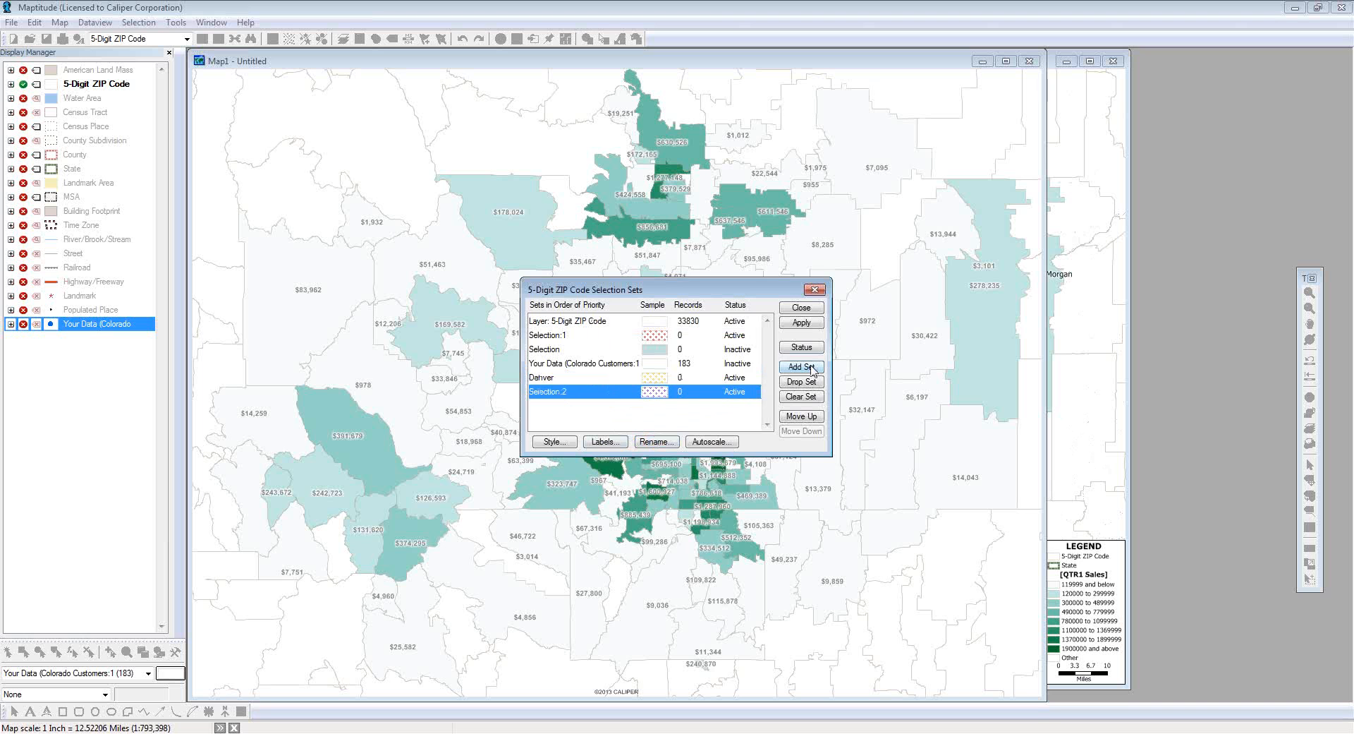
pyautogui.click(659, 442)
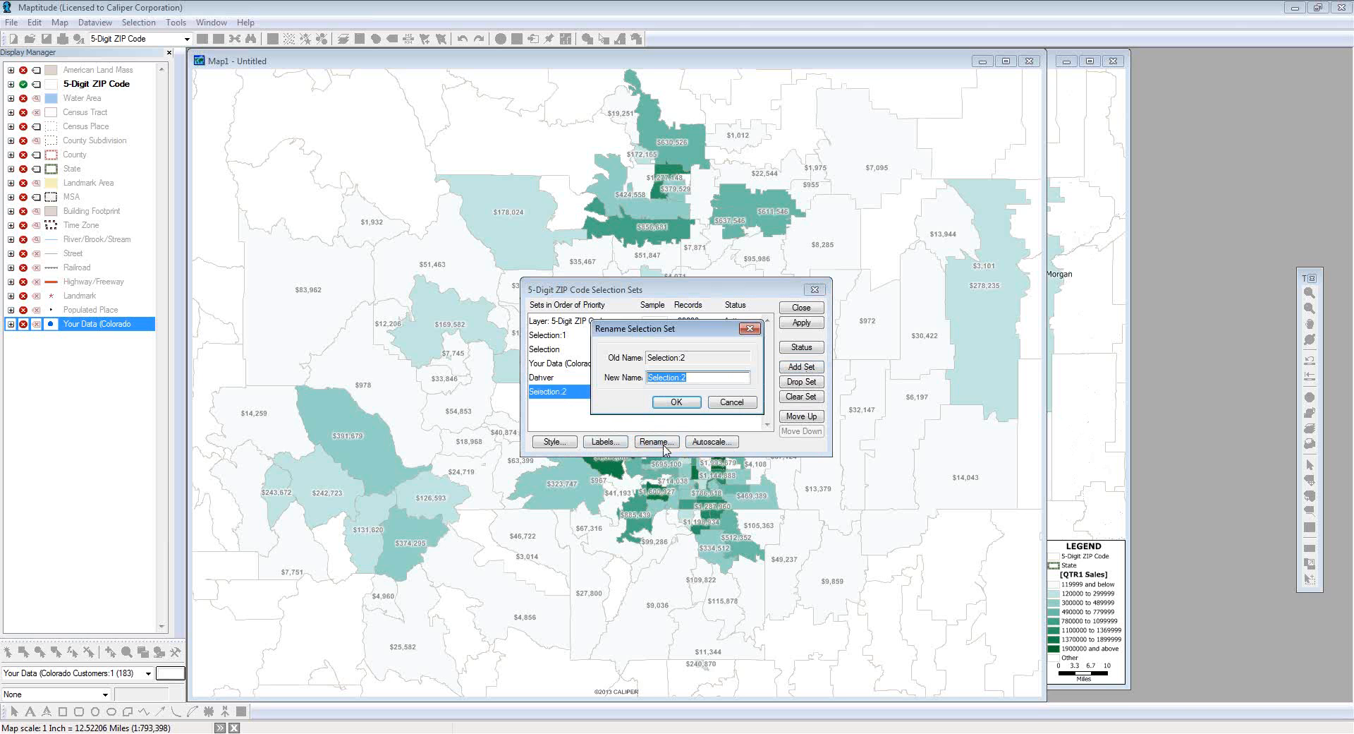
pyautogui.write('Denver North')
pyautogui.click(676, 402)
# Step: Add another ZIP Code selection set, rename it Denver South, and close the selection set manager
pyautogui.click(802, 366)
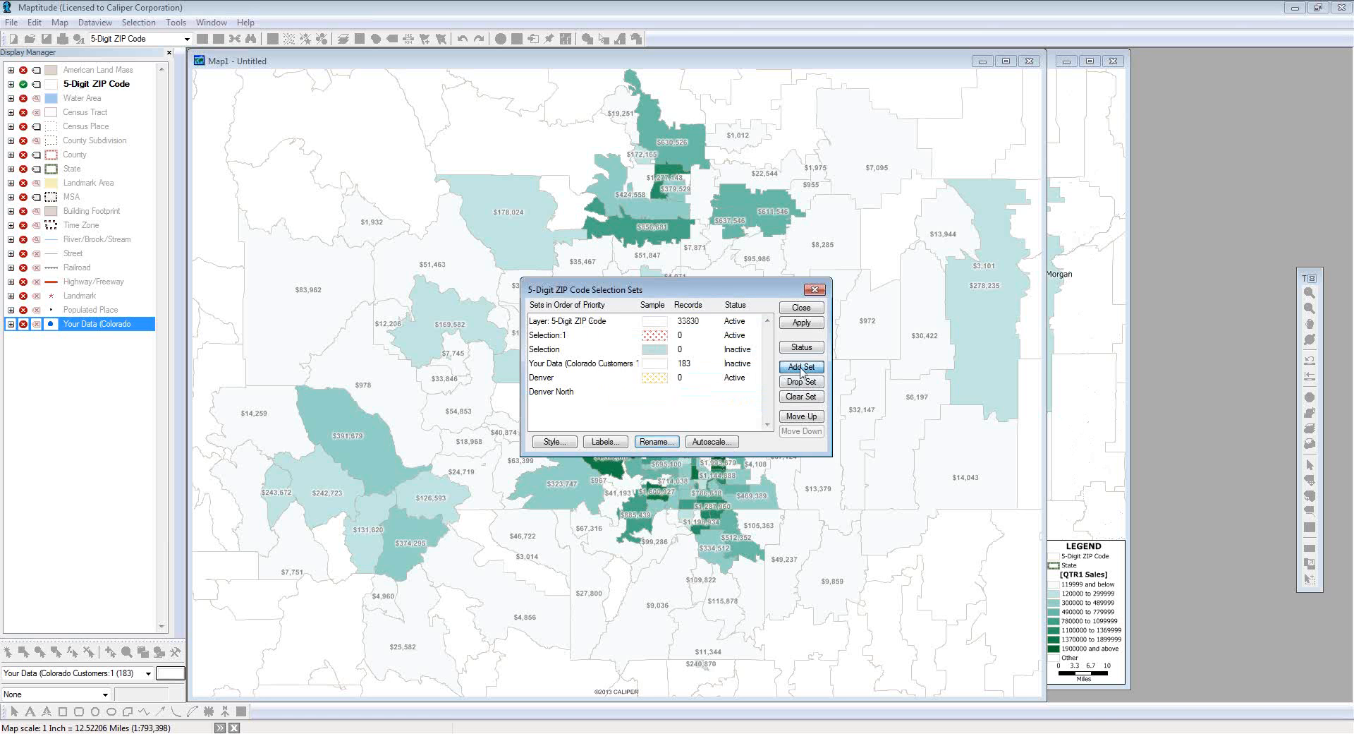
pyautogui.click(664, 442)
pyautogui.write('De')
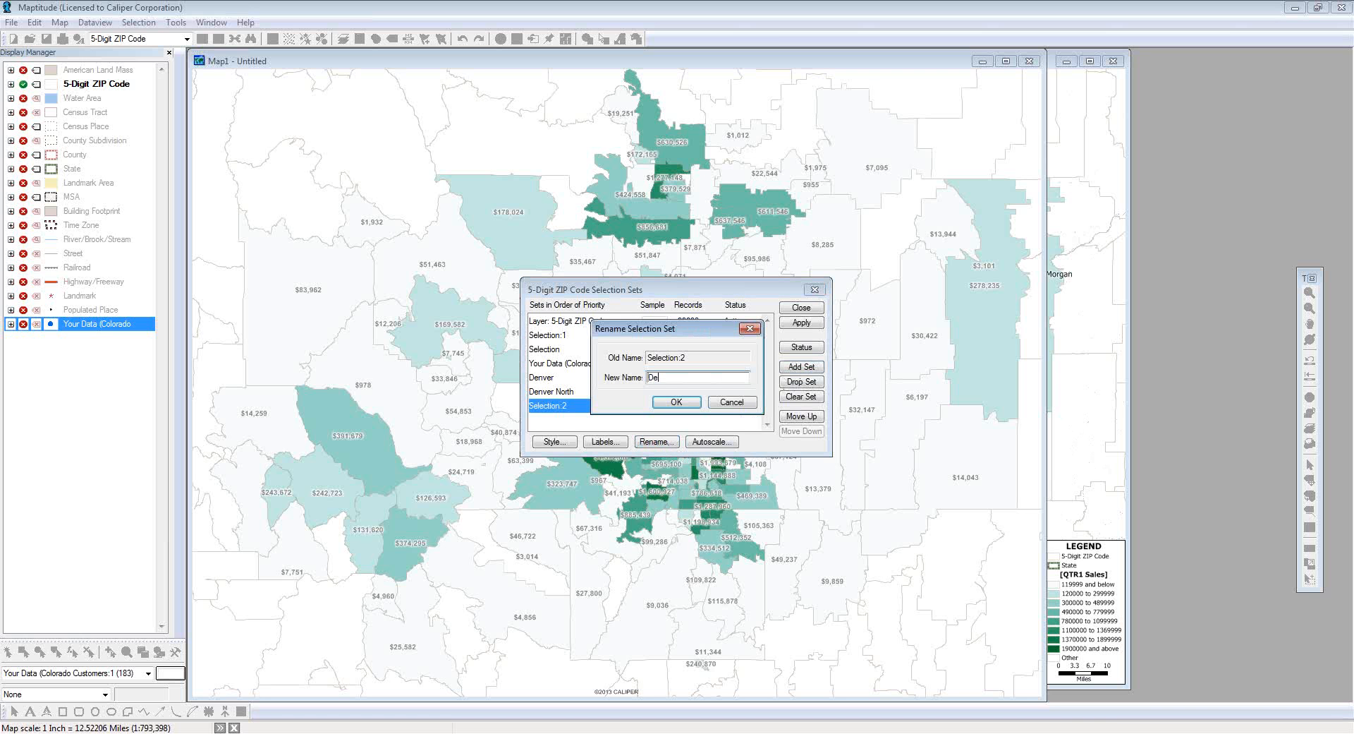
pyautogui.write('nver South')
pyautogui.press('Return')
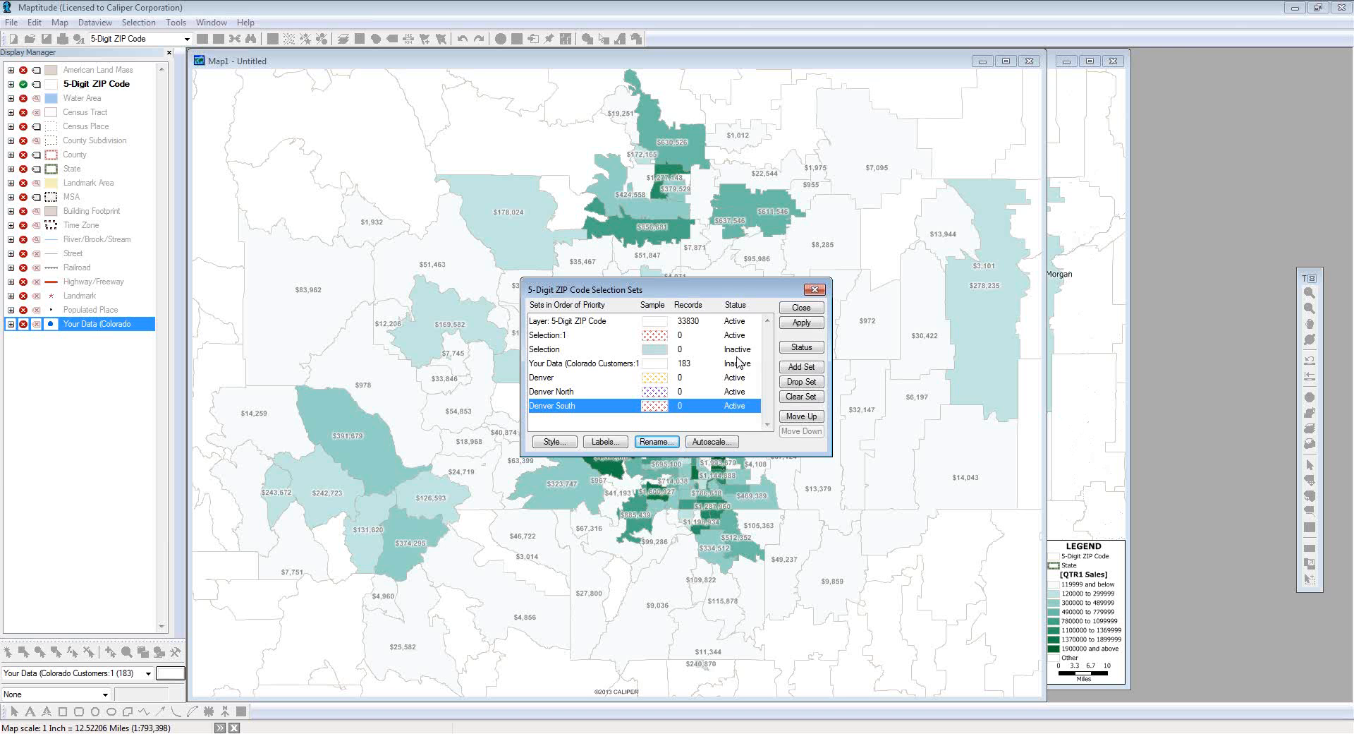
pyautogui.click(815, 312)
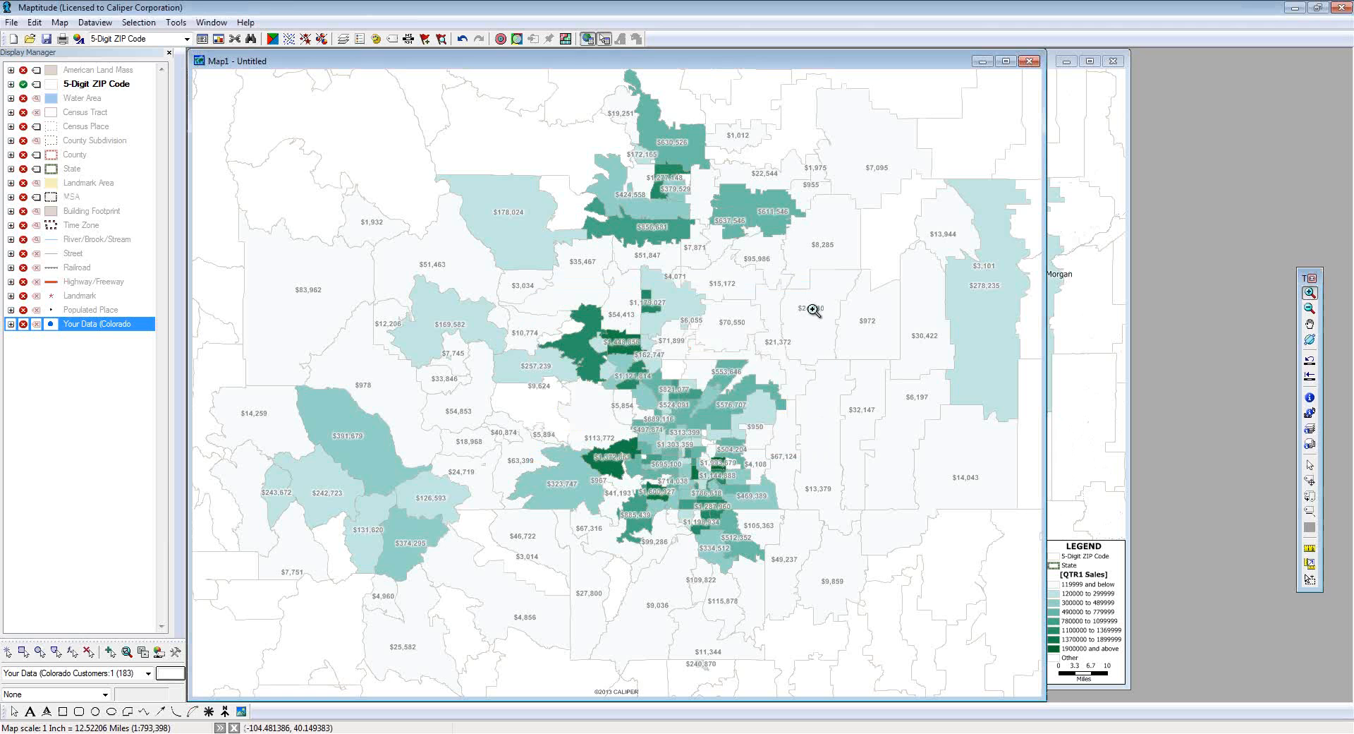
# Step: Make Denver the working selection set and choose QTR1 Sales as its running total field
pyautogui.click(149, 674)
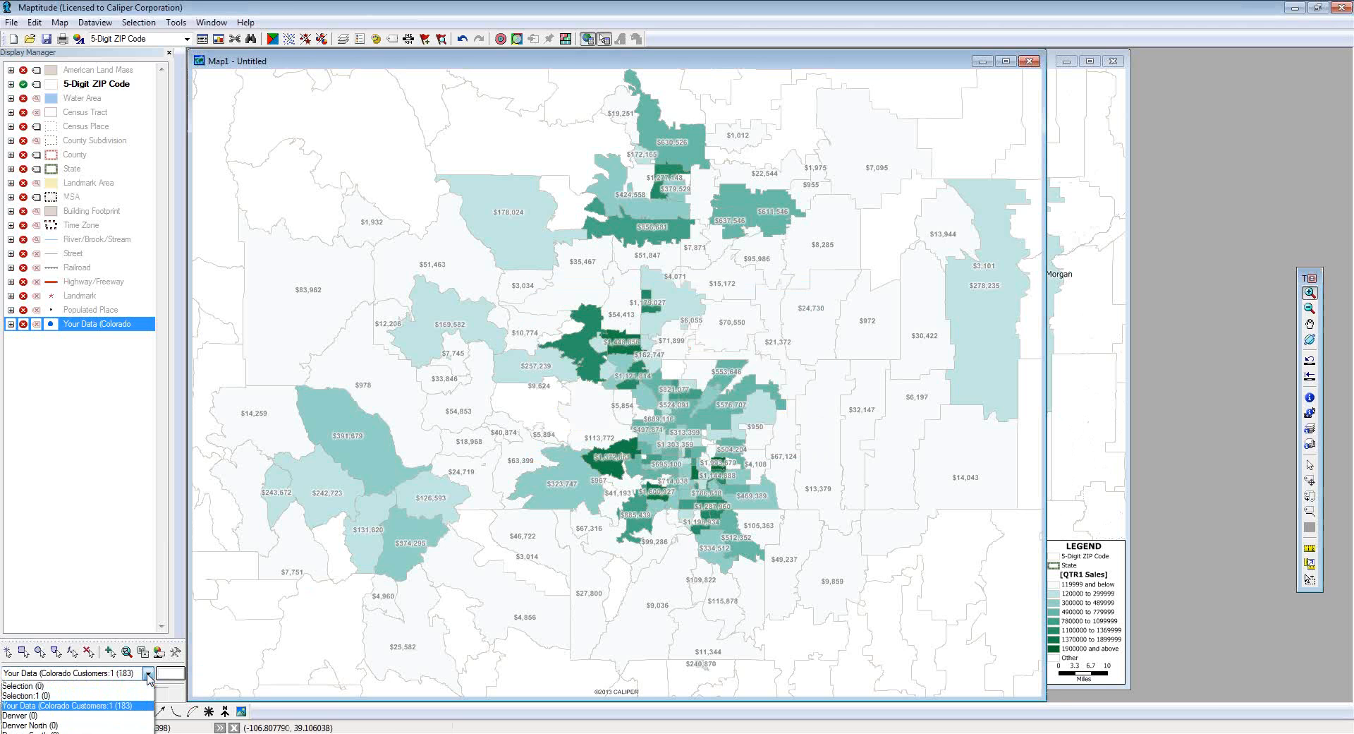
pyautogui.click(125, 715)
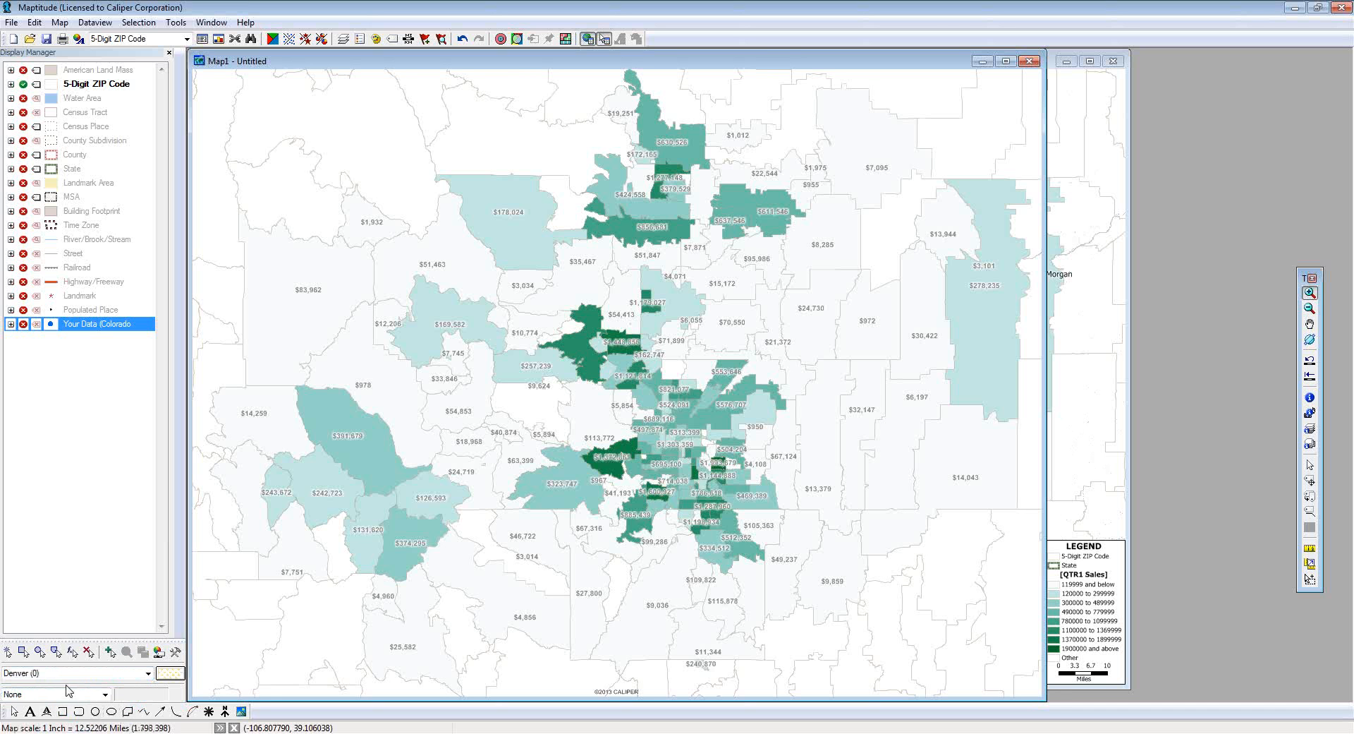
pyautogui.moveTo(610, 379)
pyautogui.mouseDown()
pyautogui.moveTo(740, 498)
pyautogui.moveTo(752, 534)
pyautogui.mouseUp()
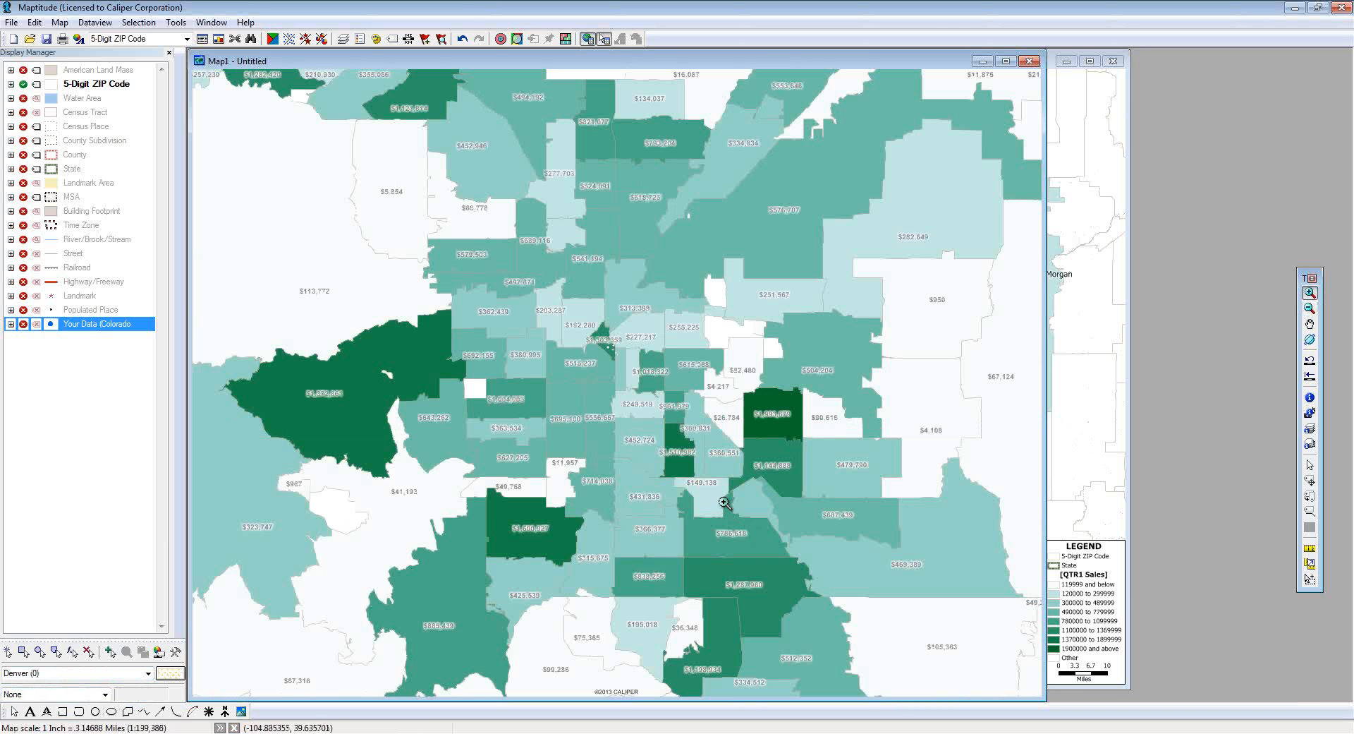
pyautogui.click(70, 697)
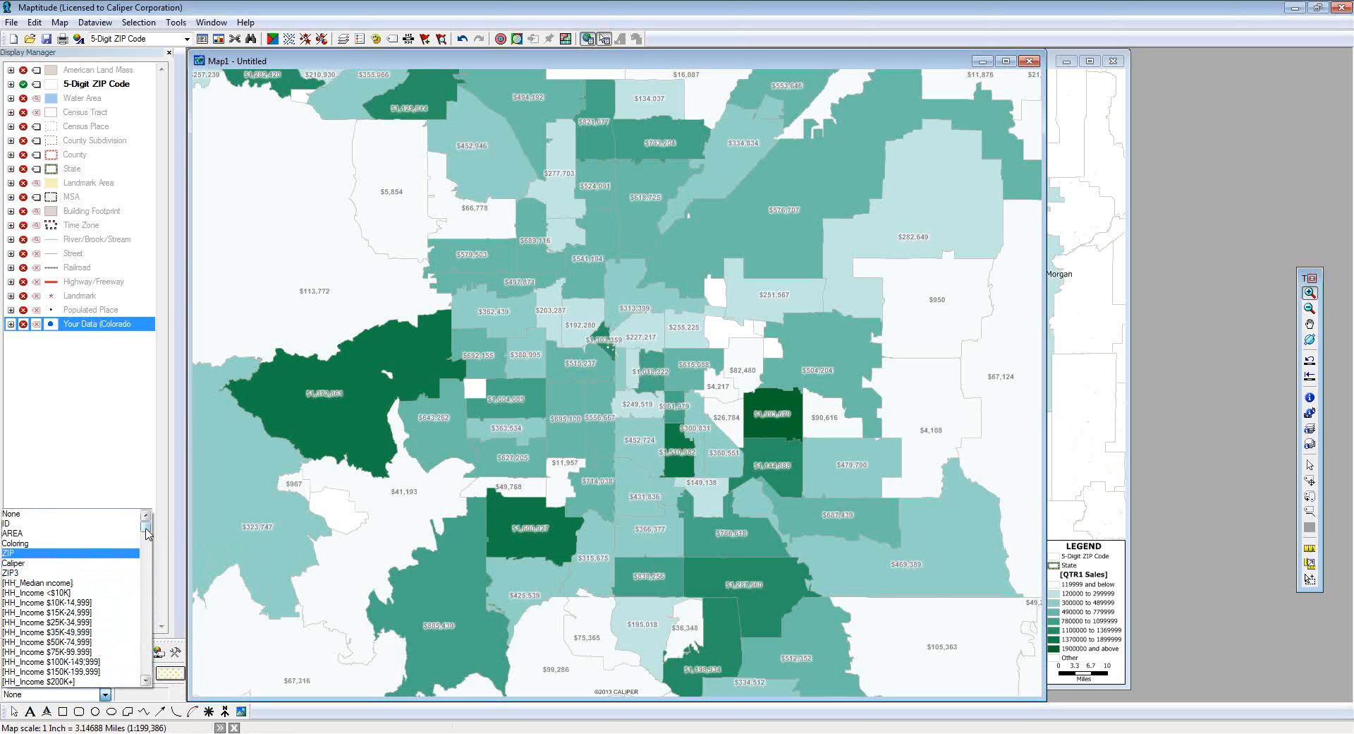
pyautogui.moveTo(146, 528); pyautogui.dragTo(146, 669)
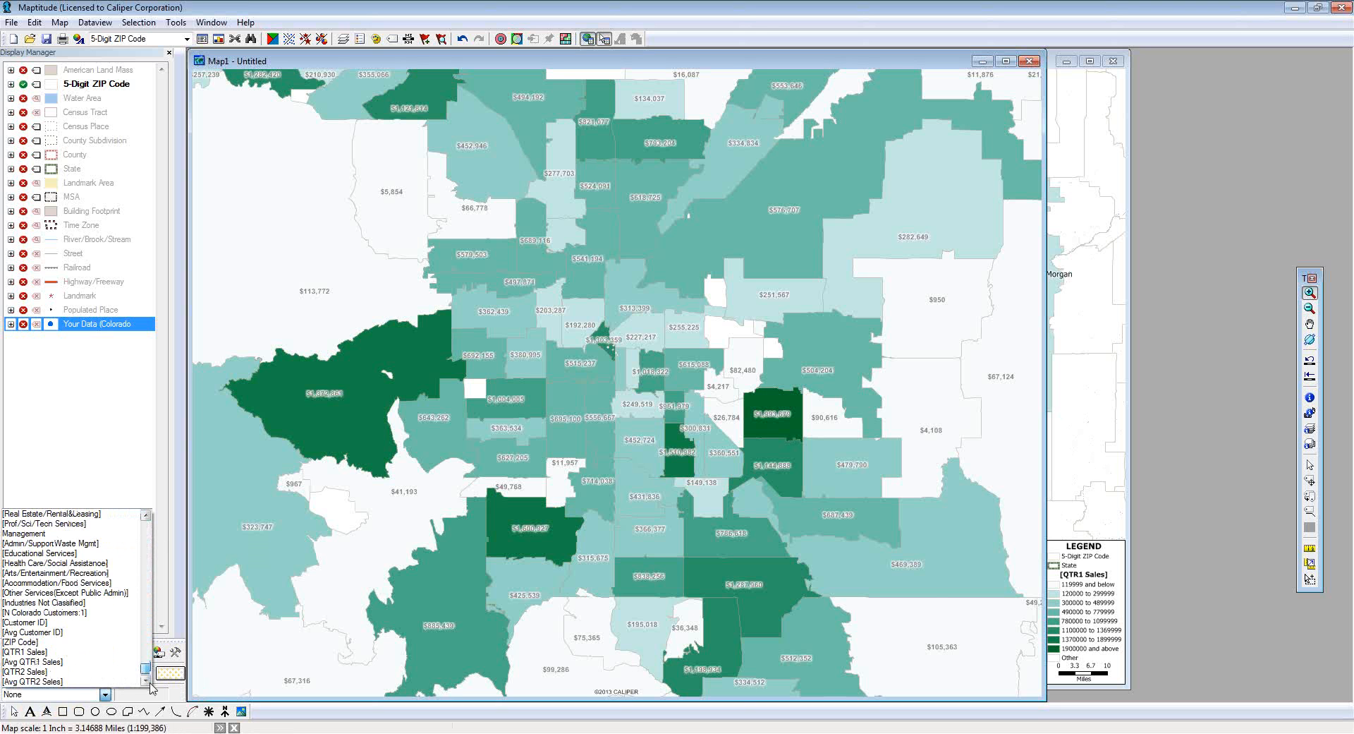
pyautogui.click(77, 652)
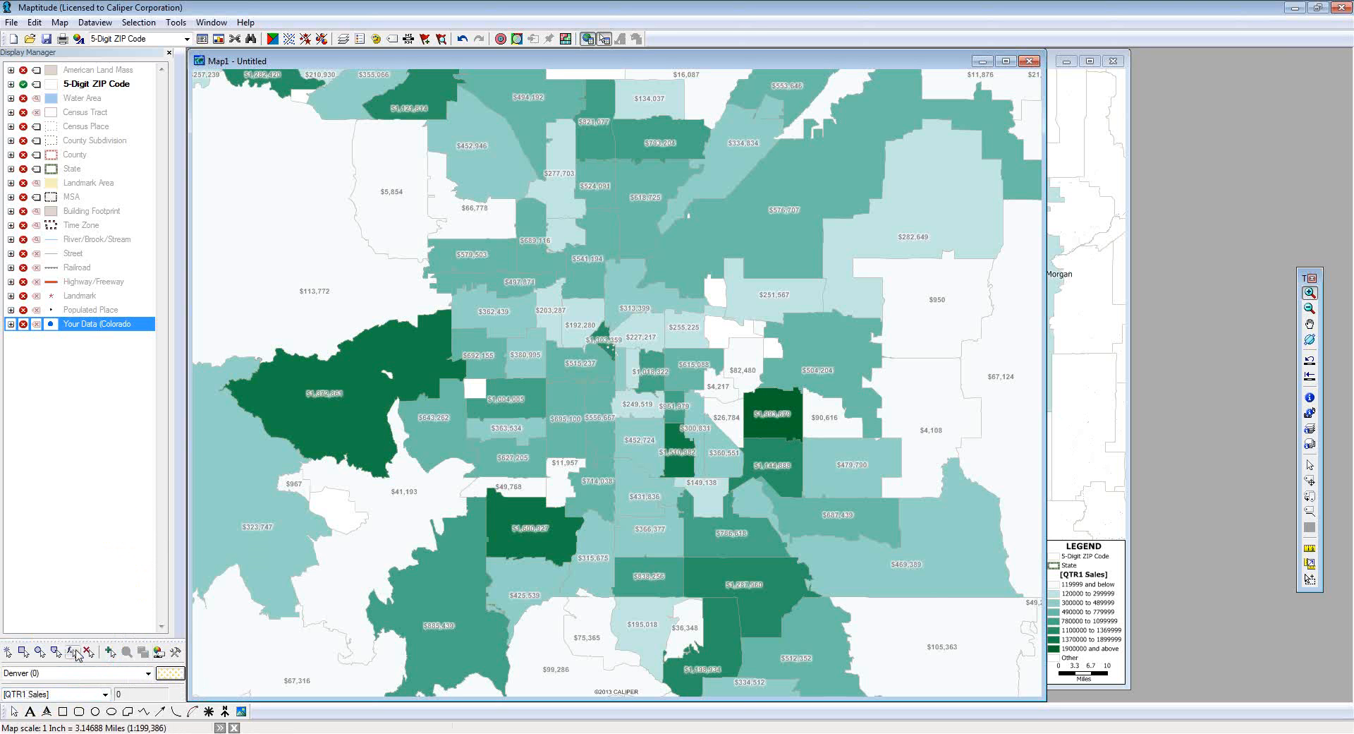
# Step: Set the area selection option to remove features from any other sets
pyautogui.click(176, 652)
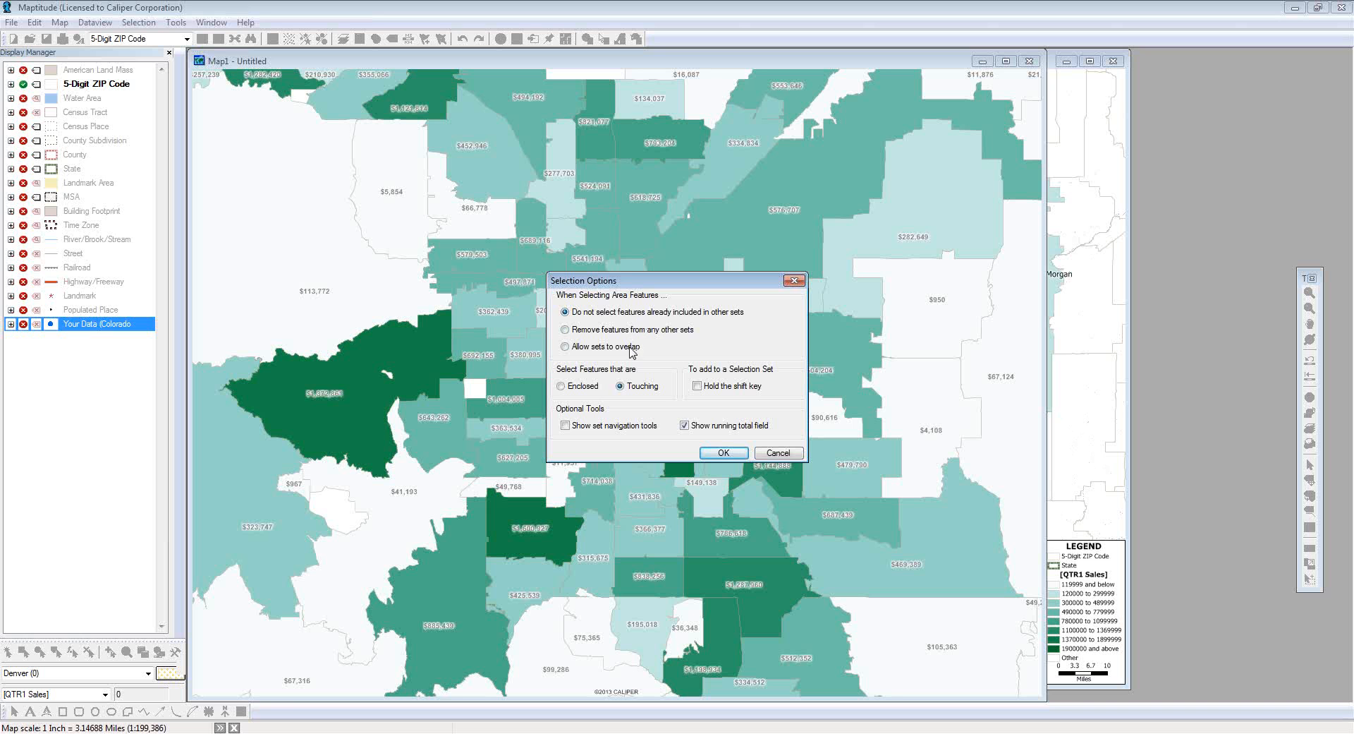
pyautogui.click(618, 331)
pyautogui.click(724, 453)
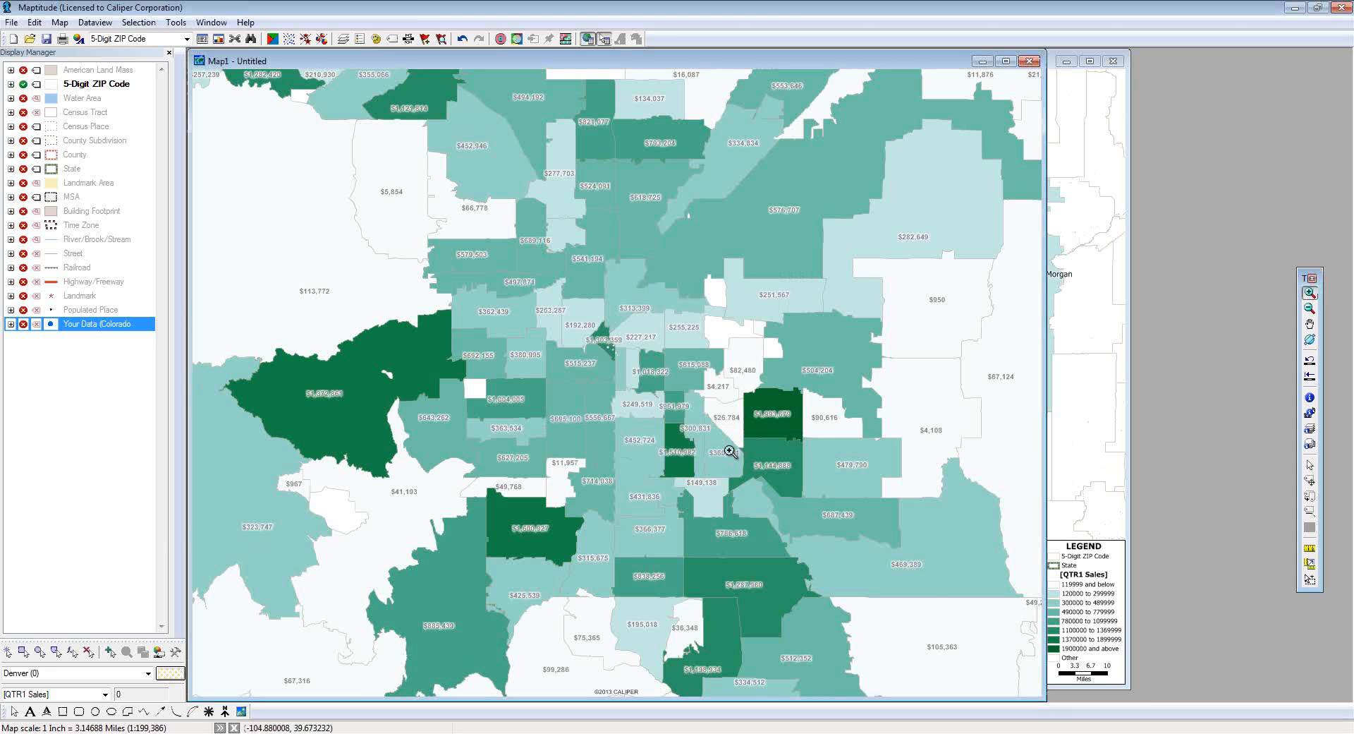
# Step: Select three adjoining ZIP Codes northwest of central Denver individually for the Denver set
pyautogui.click(7, 654)
pyautogui.click(483, 264)
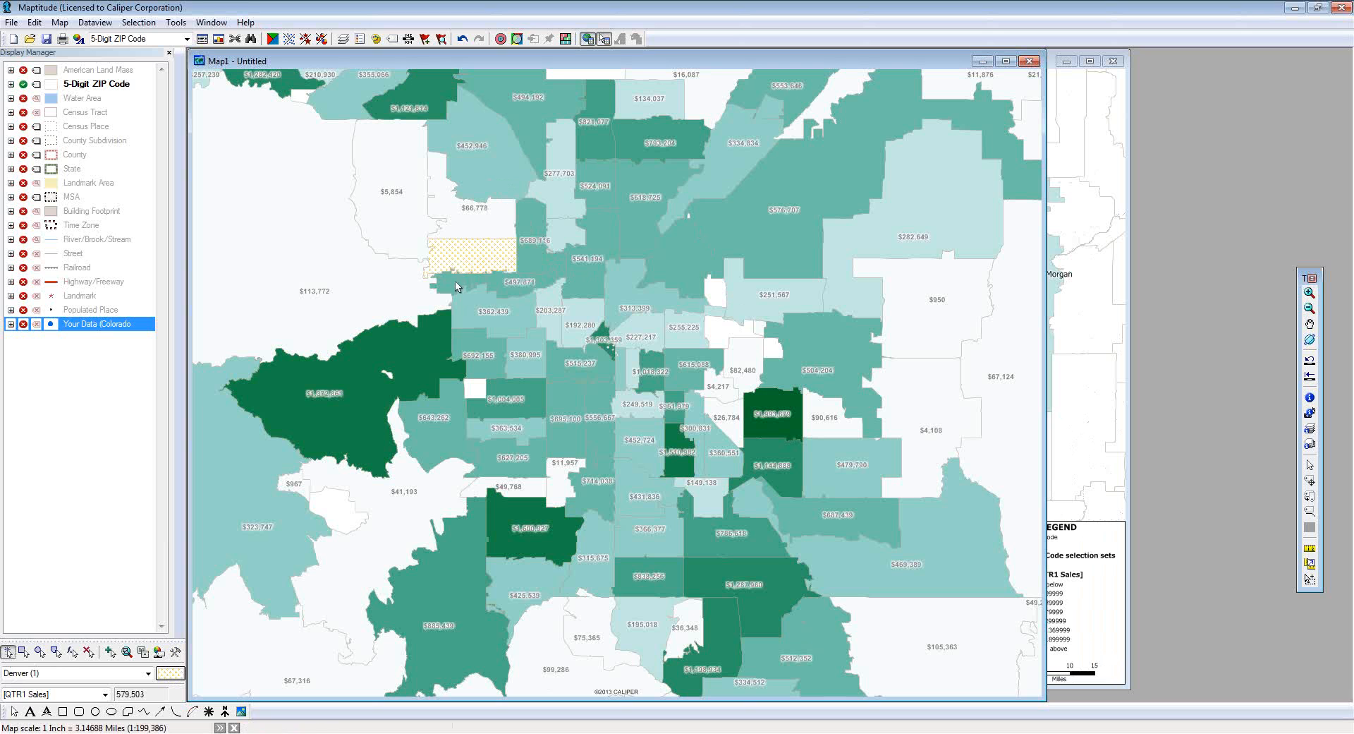
pyautogui.click(466, 279)
pyautogui.click(530, 264)
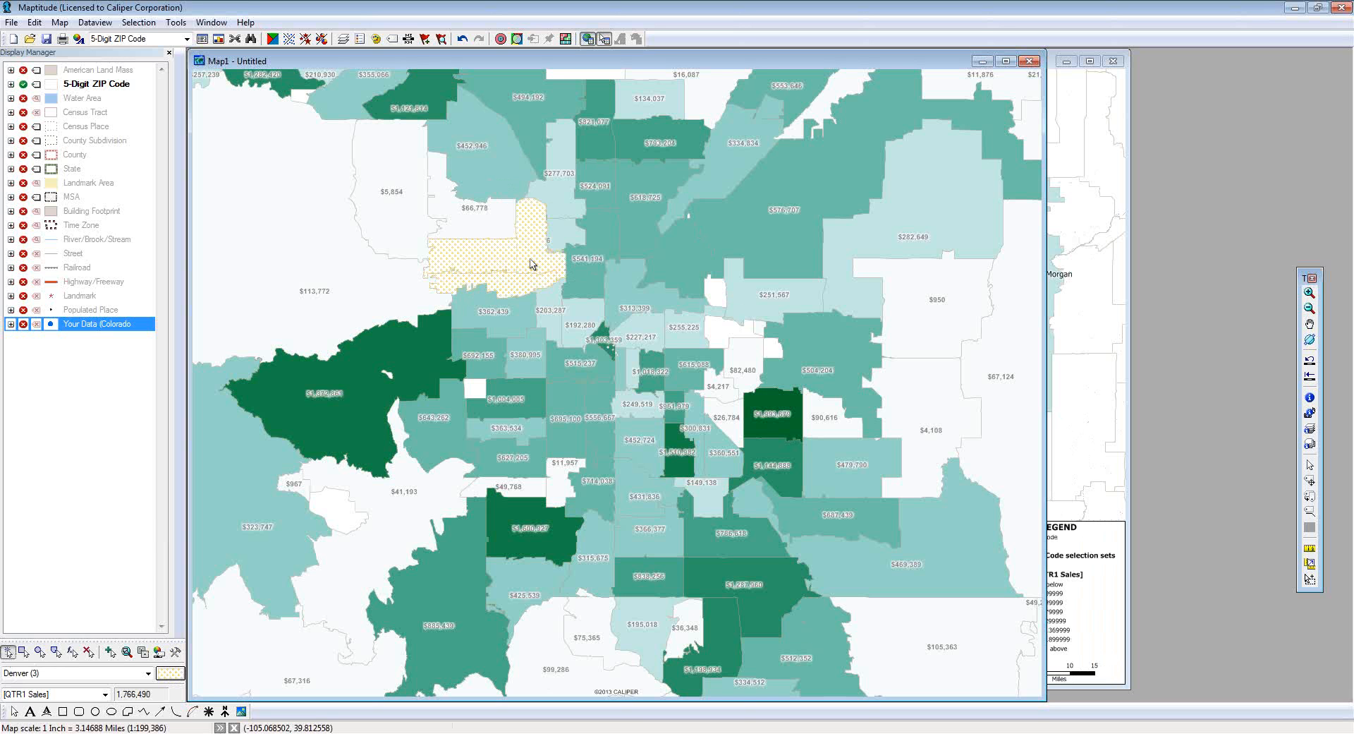
# Step: Extend the Denver set with rectangle selections over central and southern Denver, plus a circle selection around the unselected southwestern ZIP Code
pyautogui.click(25, 652)
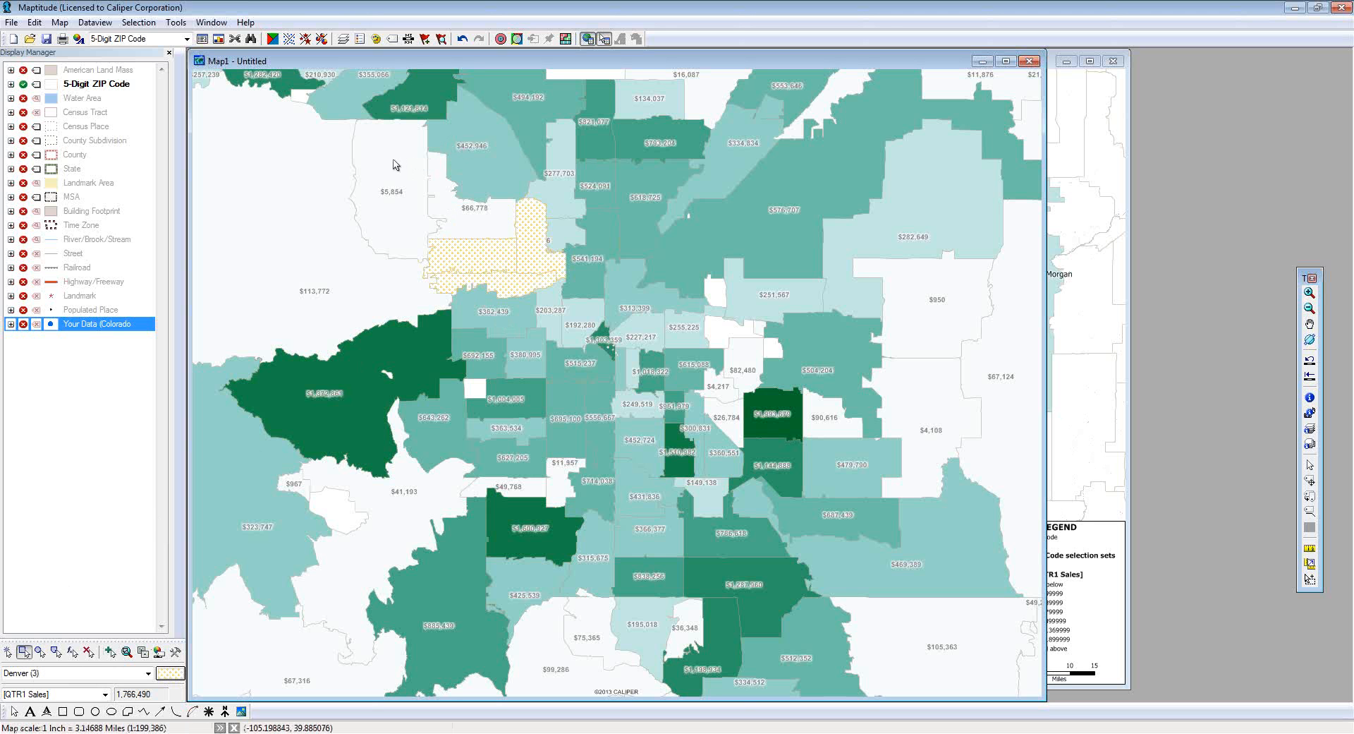
pyautogui.moveTo(393, 164); pyautogui.dragTo(838, 523)
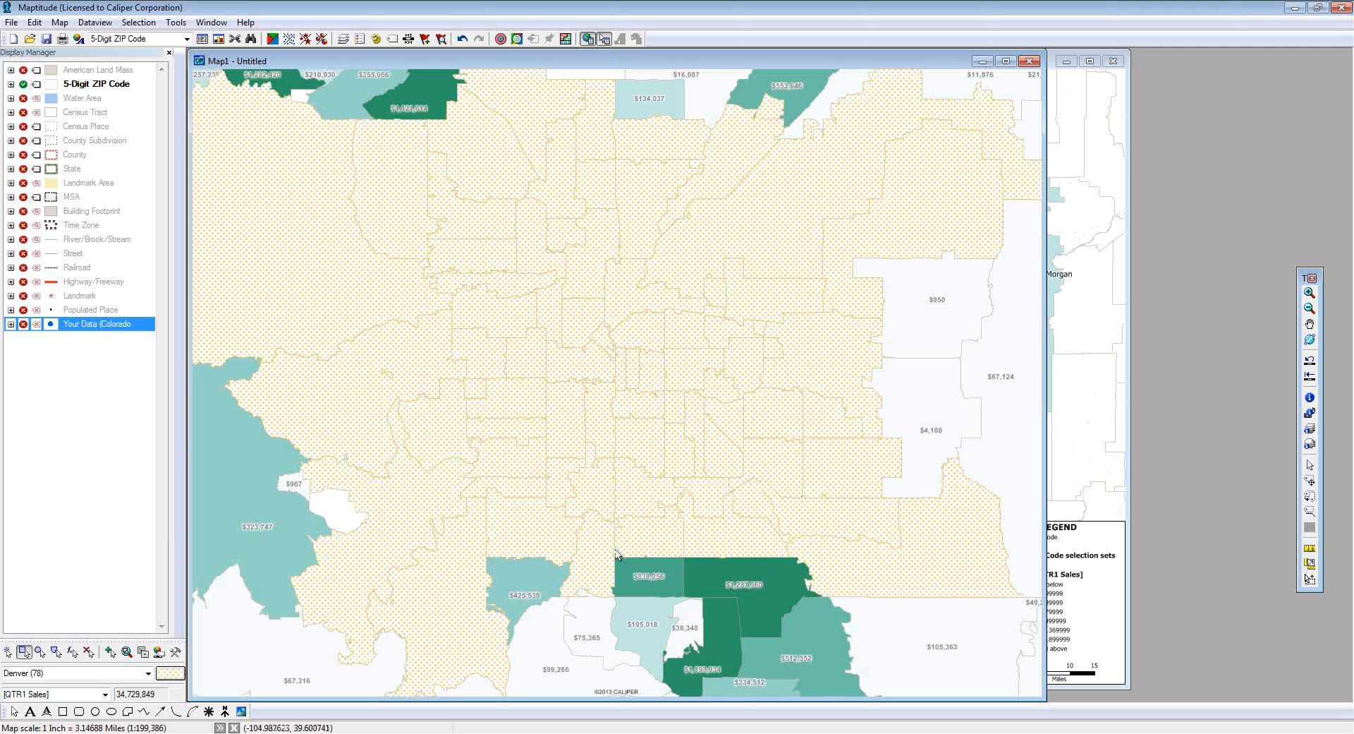
pyautogui.moveTo(604, 527); pyautogui.dragTo(753, 639)
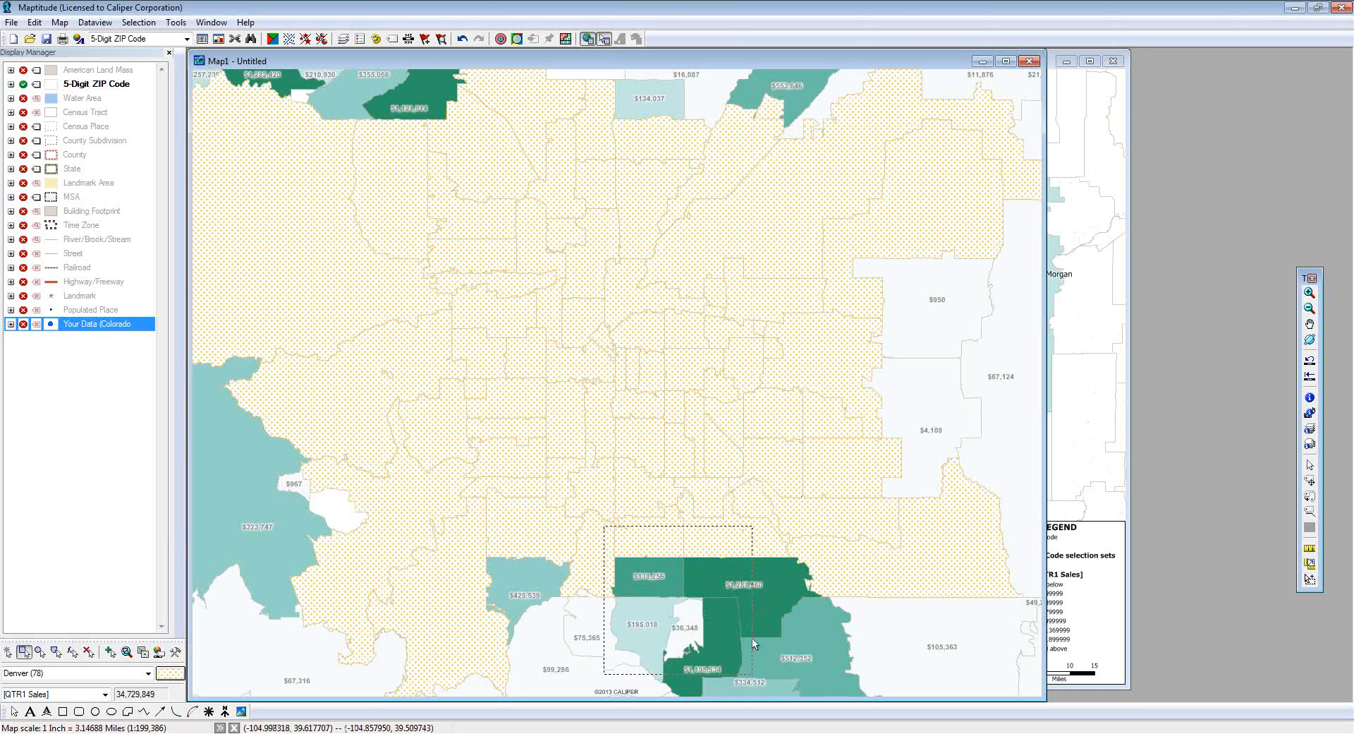
pyautogui.moveTo(752, 637); pyautogui.dragTo(752, 637)
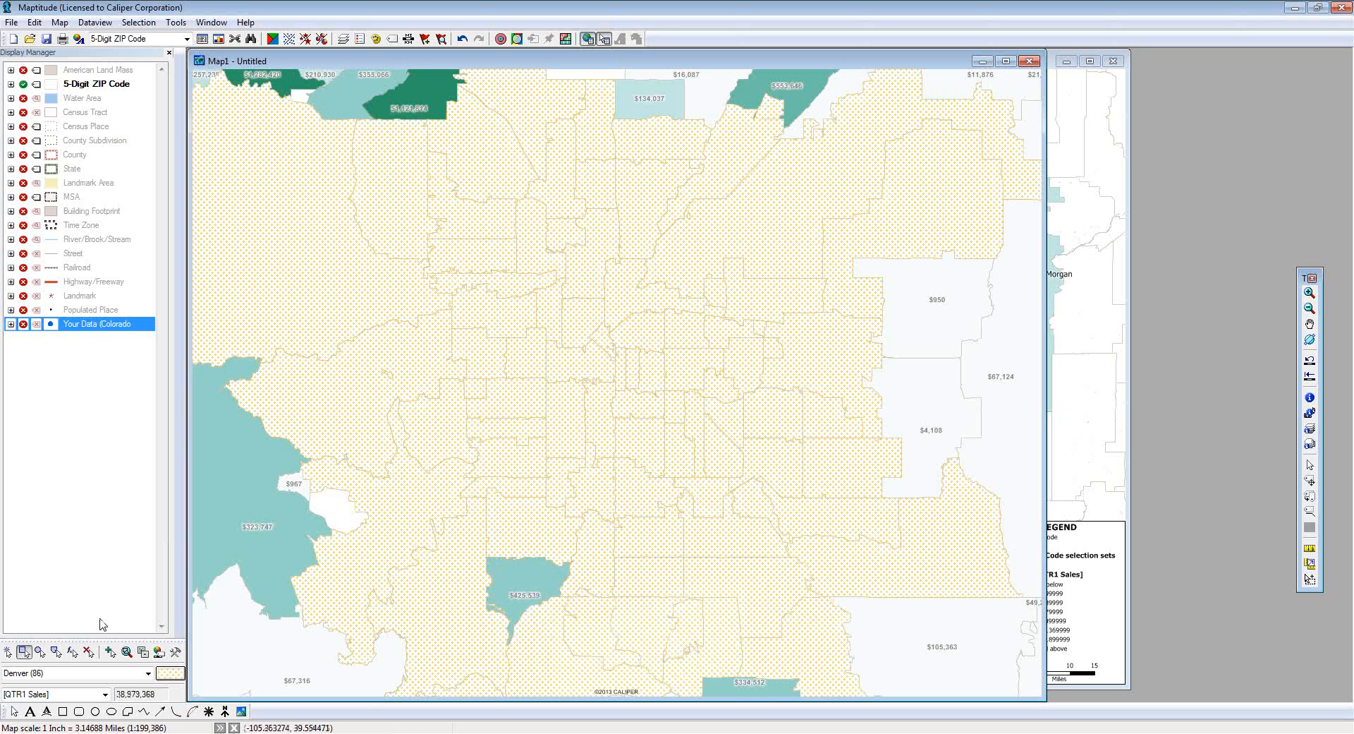
pyautogui.click(41, 652)
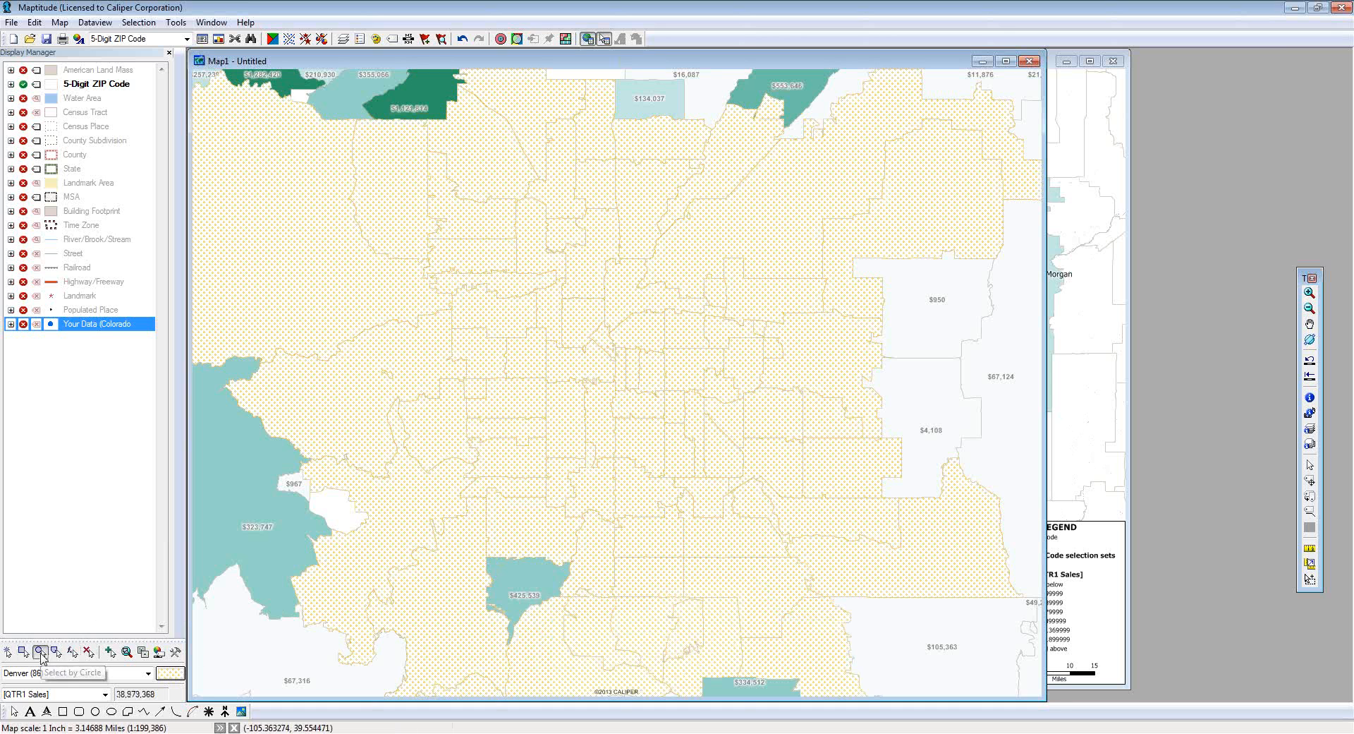
pyautogui.moveTo(516, 591); pyautogui.dragTo(522, 519)
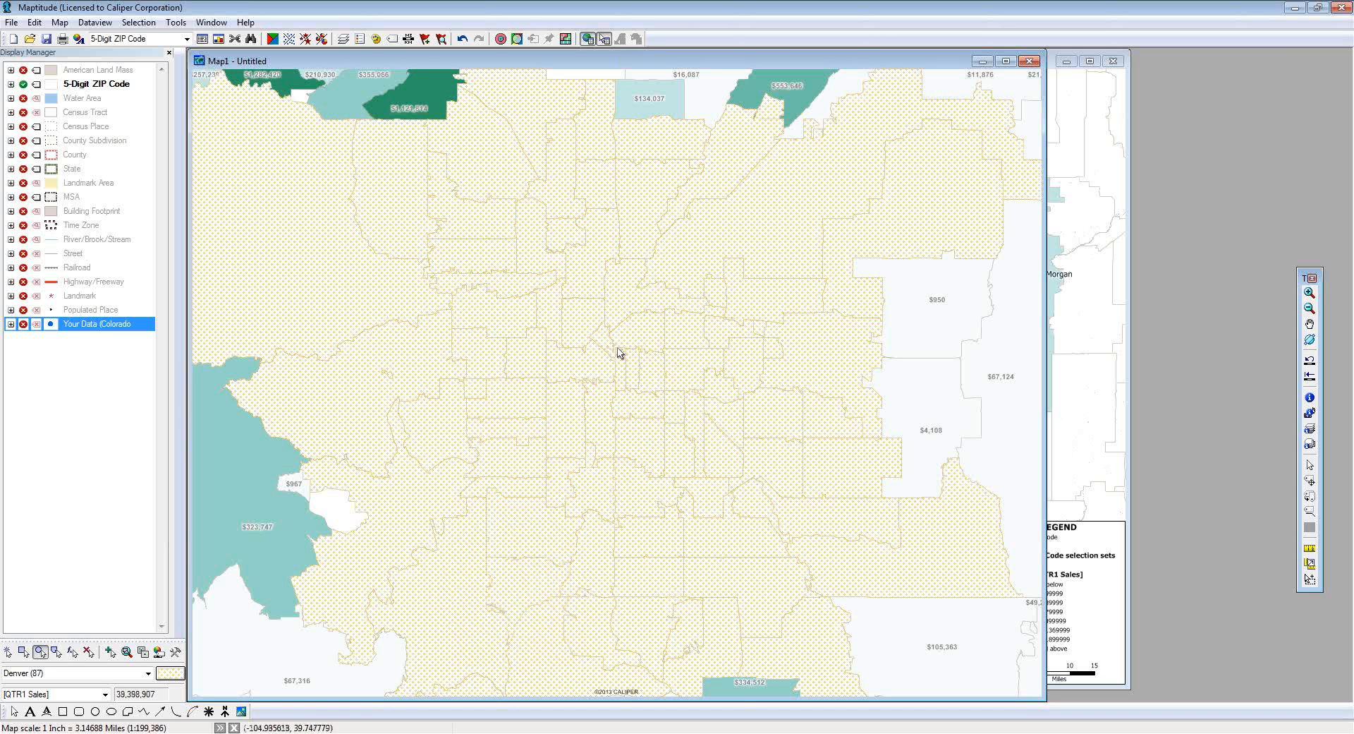
pyautogui.click(600, 399)
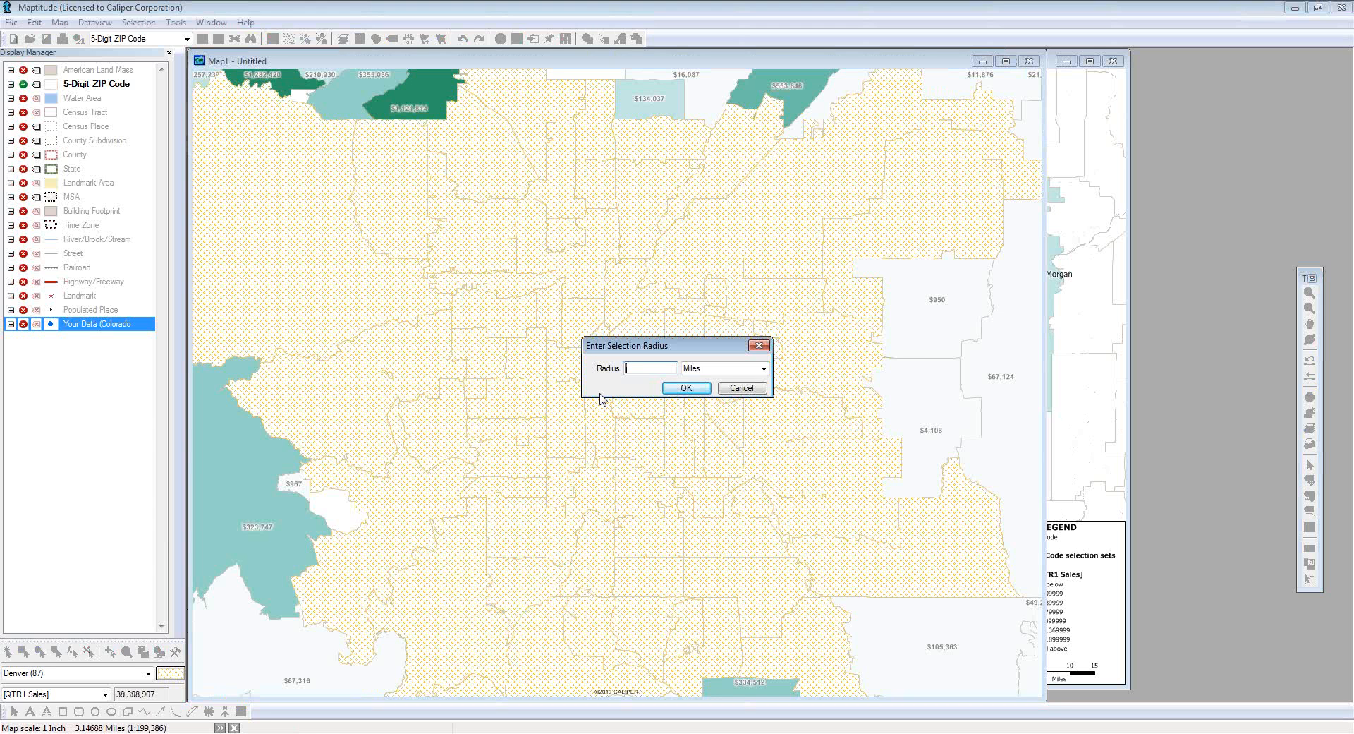
pyautogui.press('Escape')
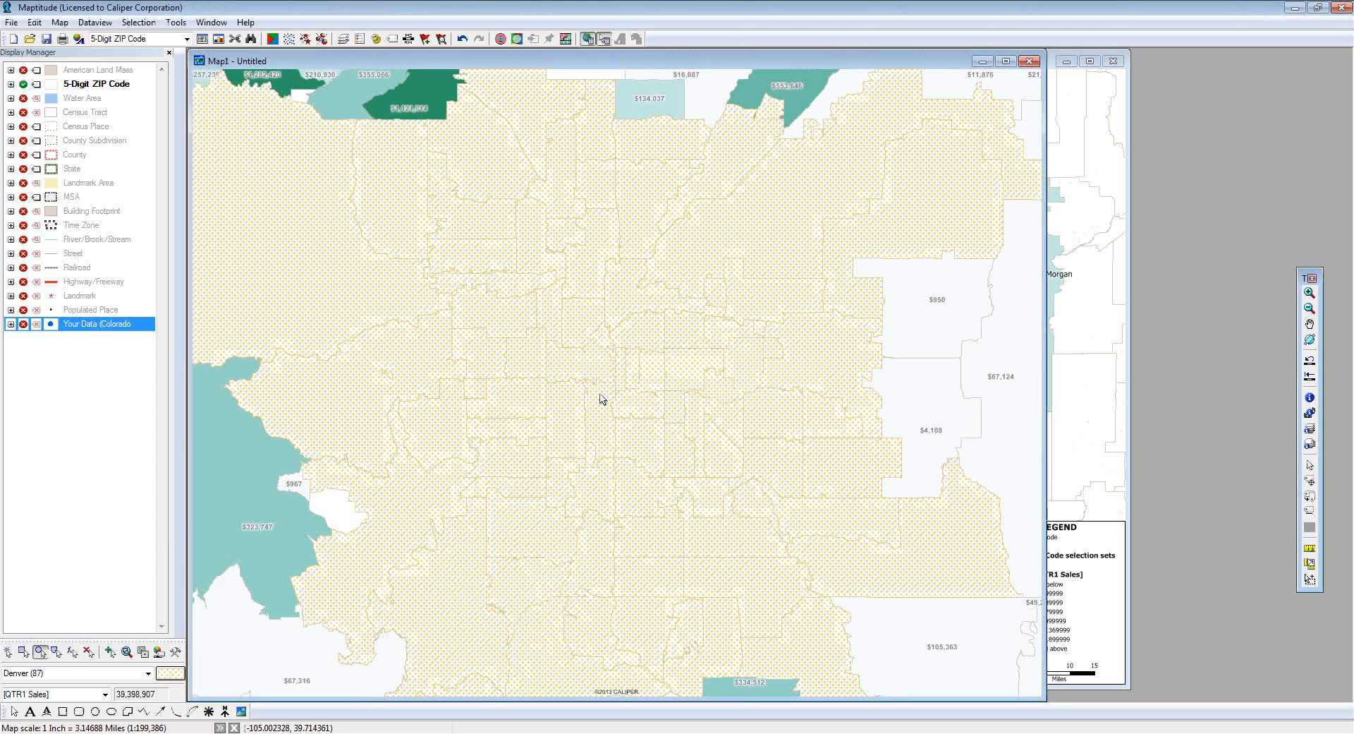
pyautogui.click(600, 399)
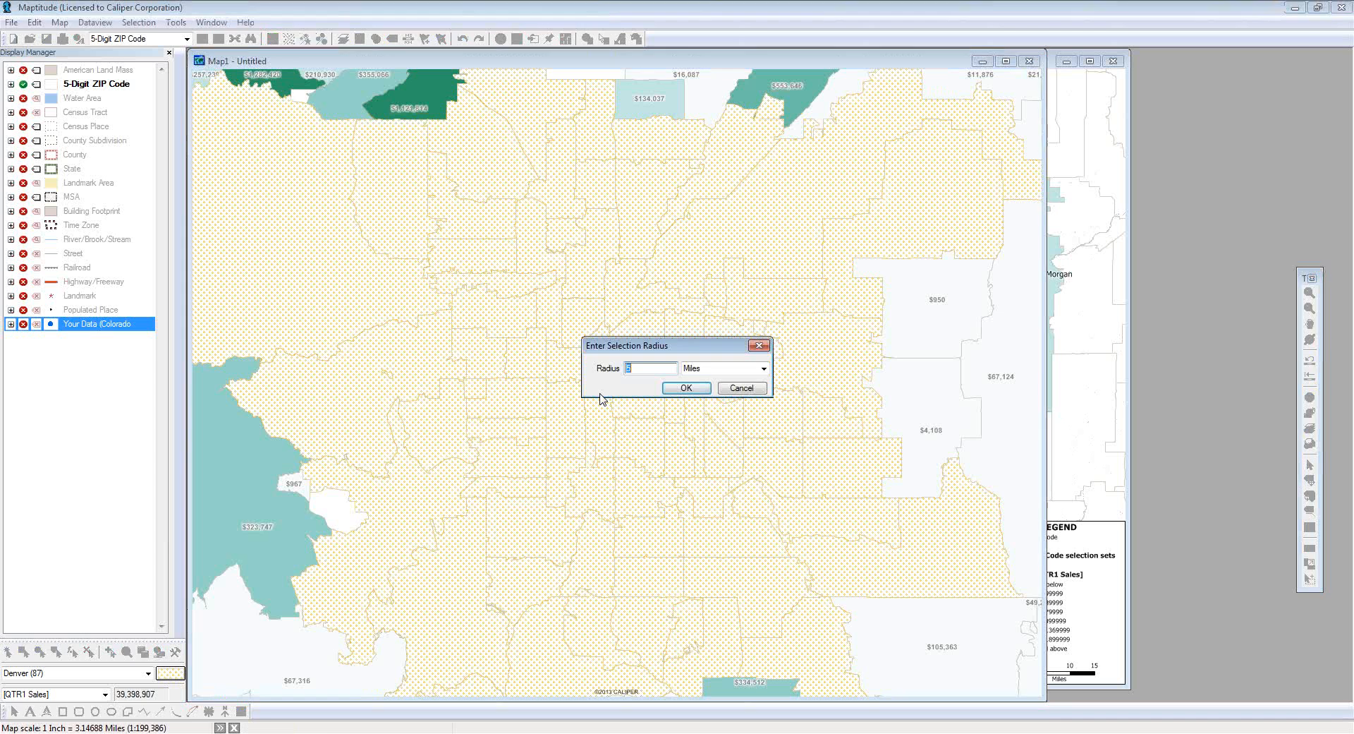
pyautogui.click(746, 389)
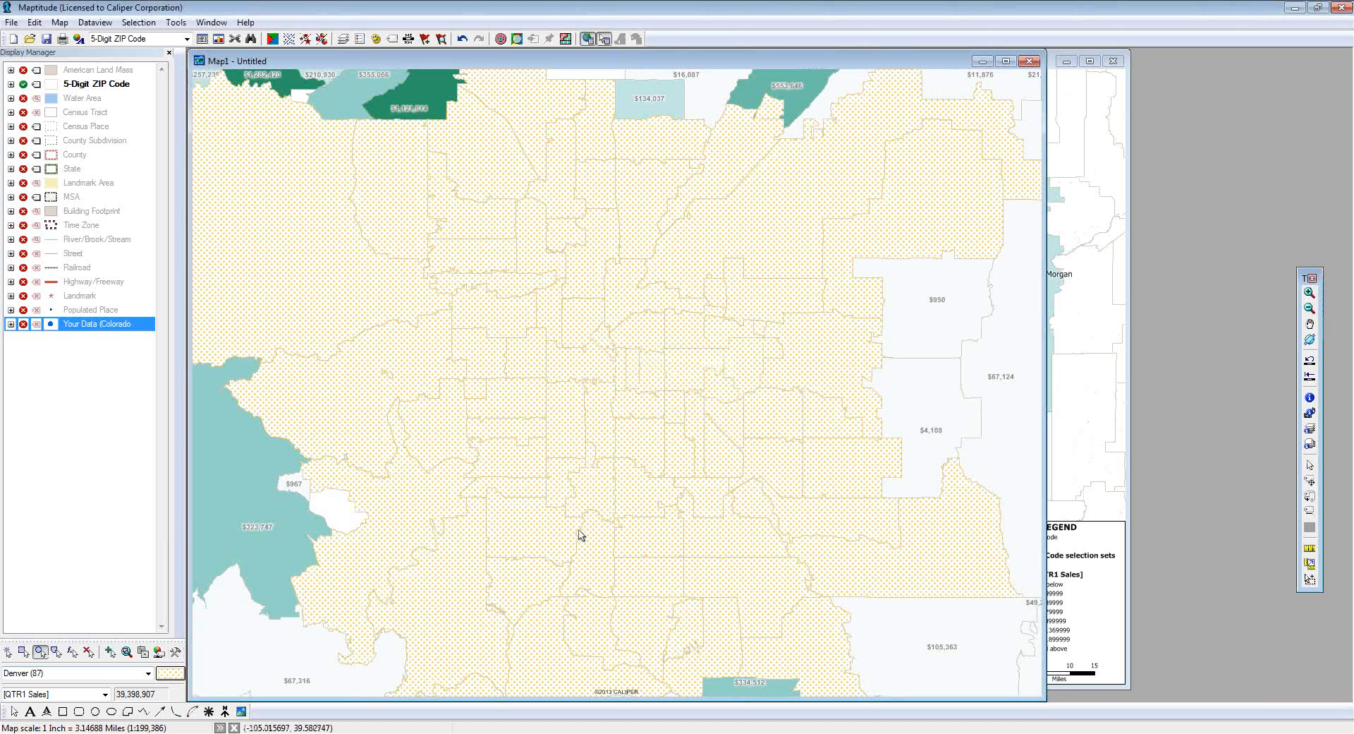
# Step: Add the surrounding ZIP Codes to the Denver set by outlining the whole metropolitan area with a polygon selection
pyautogui.scroll(-1, 578, 536)
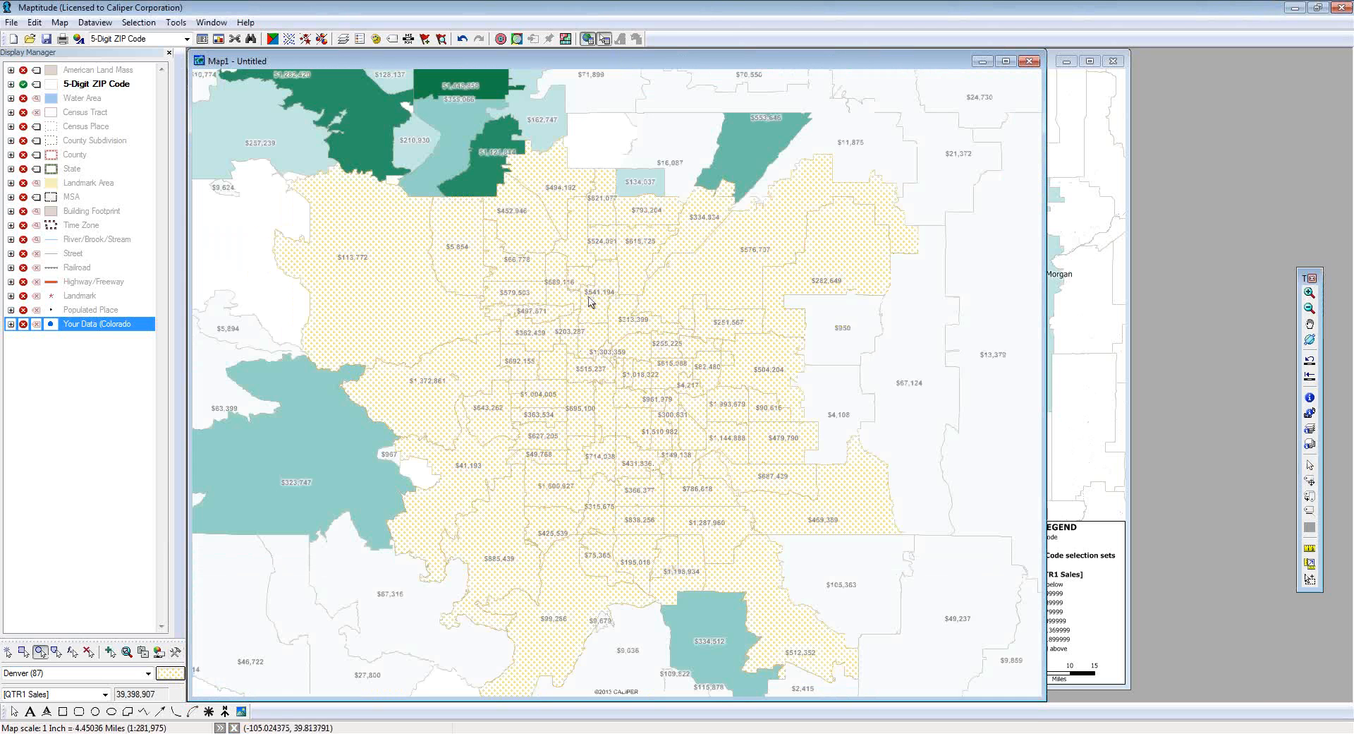
pyautogui.scroll(-1, 678, 456)
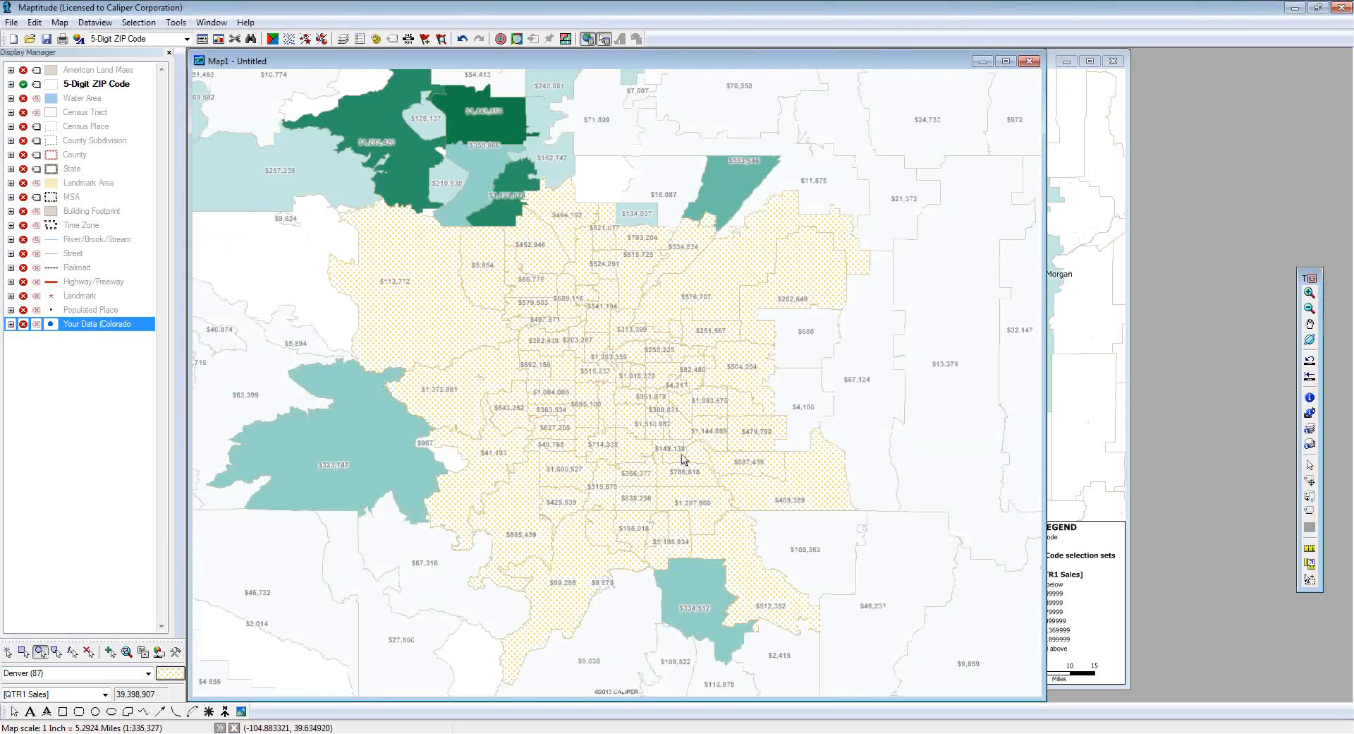
pyautogui.click(58, 653)
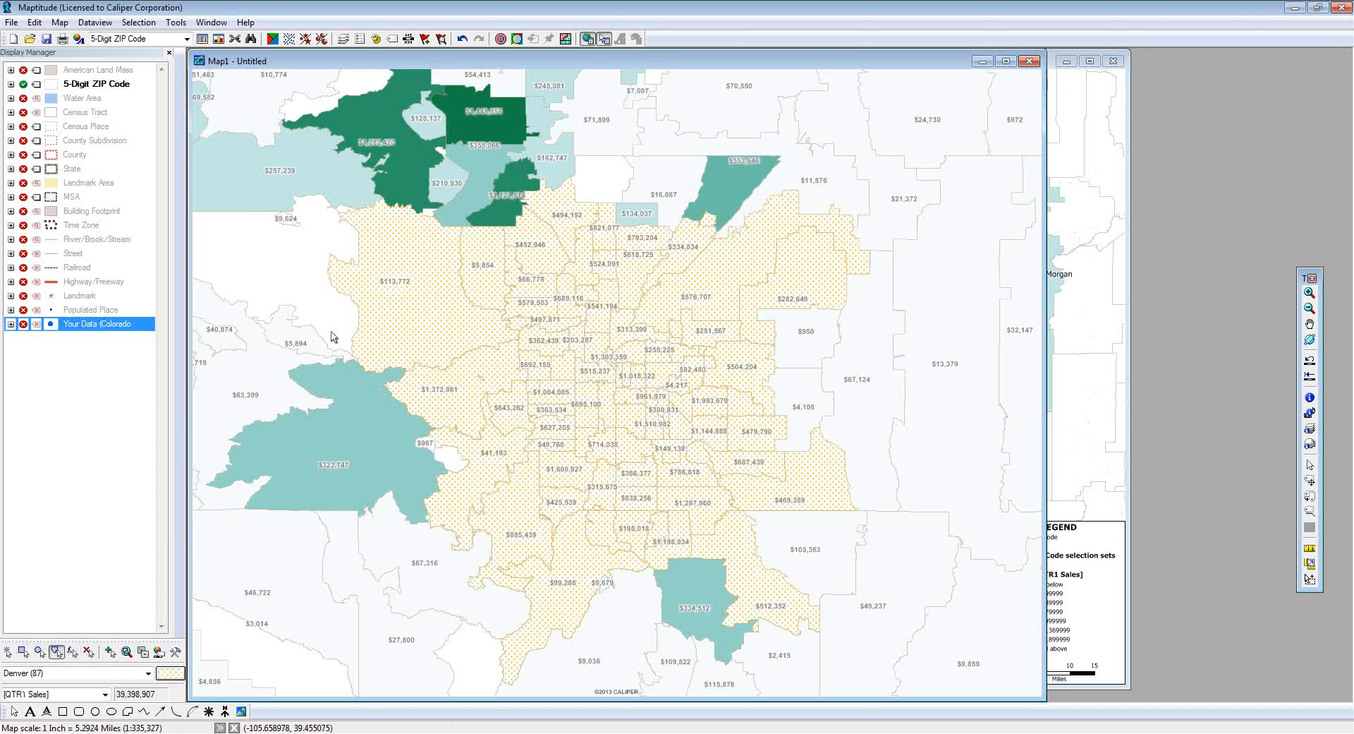
pyautogui.click(290, 292)
pyautogui.click(340, 136)
pyautogui.click(565, 112)
pyautogui.click(873, 136)
pyautogui.click(904, 195)
pyautogui.click(912, 210)
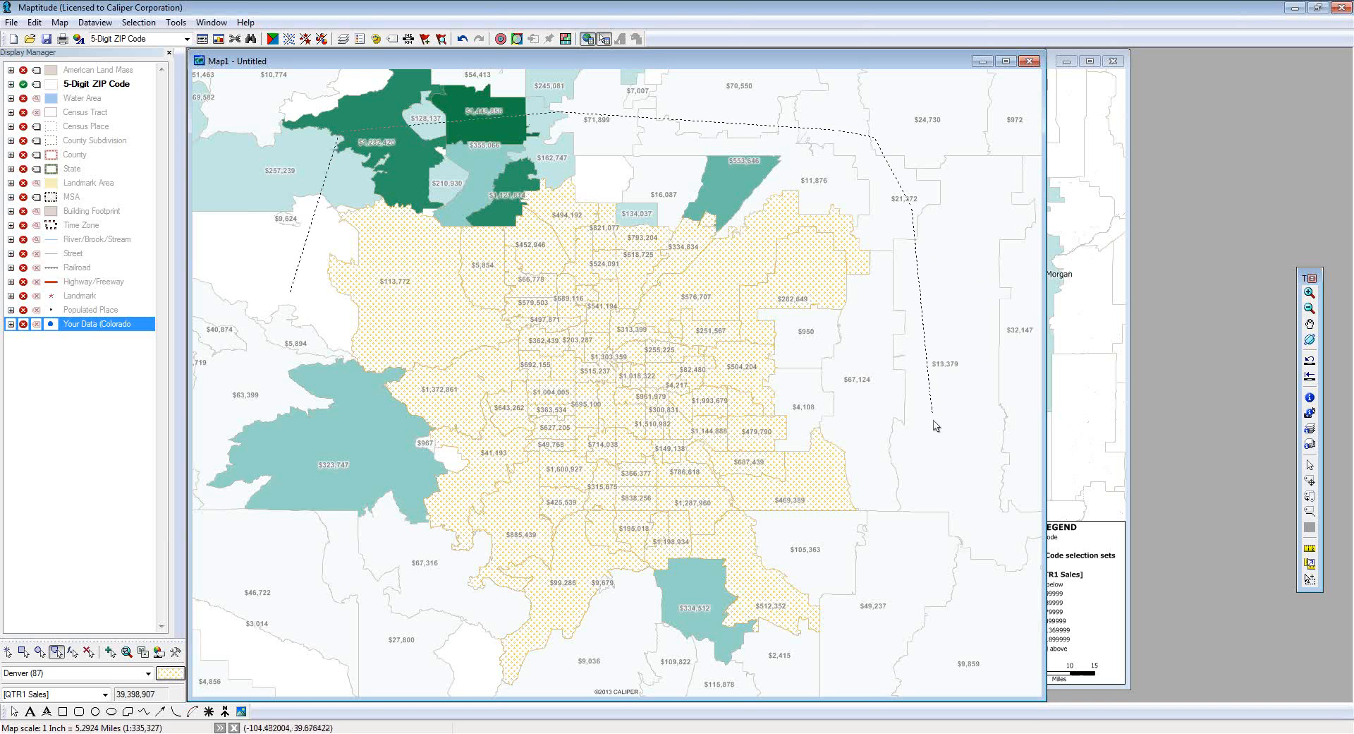
pyautogui.click(933, 570)
pyautogui.click(869, 673)
pyautogui.click(742, 694)
pyautogui.click(643, 673)
pyautogui.click(580, 677)
pyautogui.click(367, 520)
pyautogui.doubleClick(295, 325)
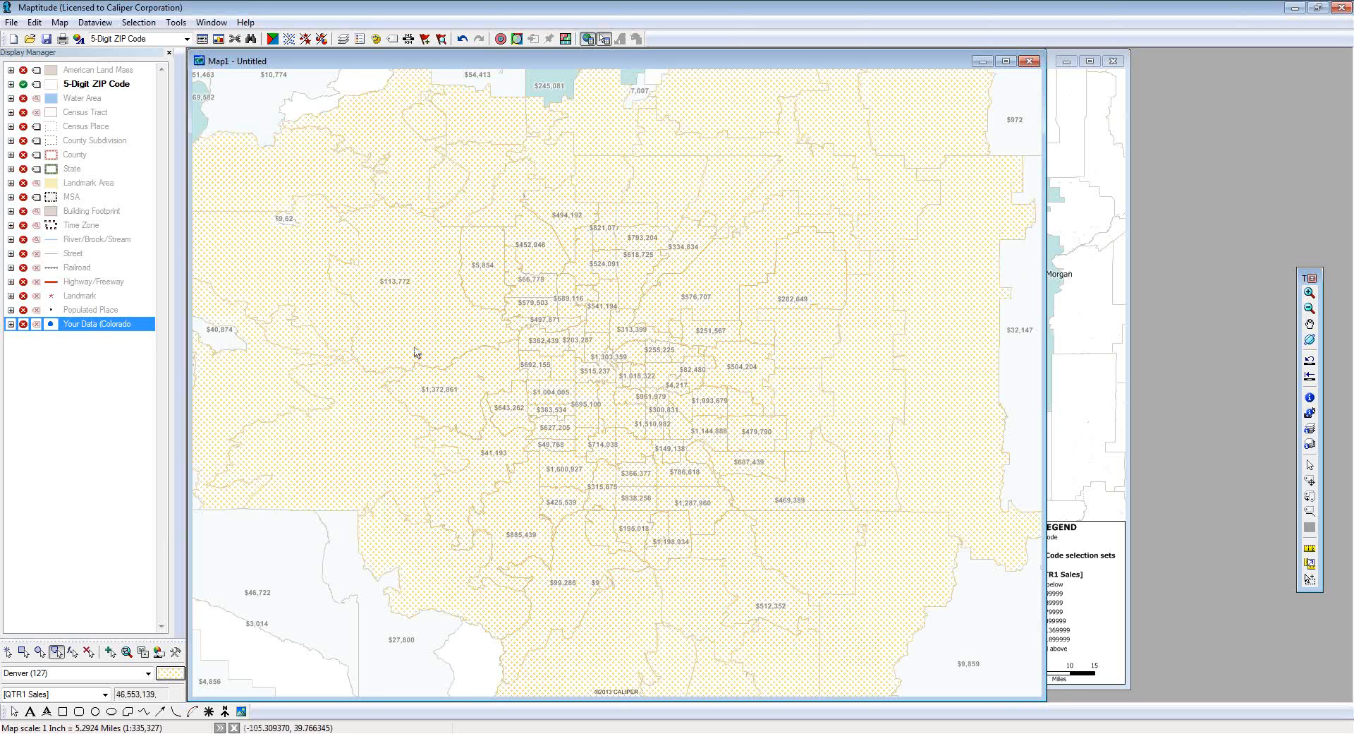
# Step: Remove the large outlying ZIP Codes along the eastern and southern edges from the Denver set individually
pyautogui.scroll(-3, 657, 368)
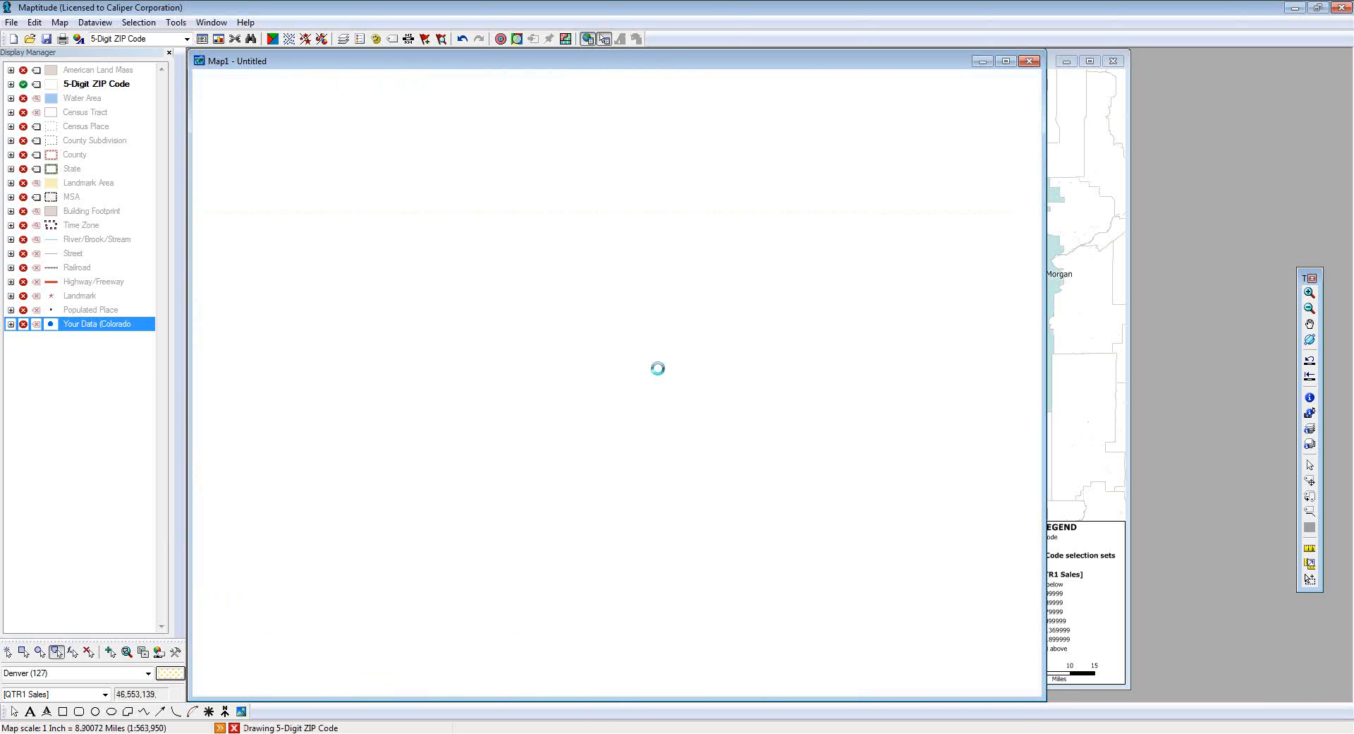
pyautogui.scroll(-1, 658, 368)
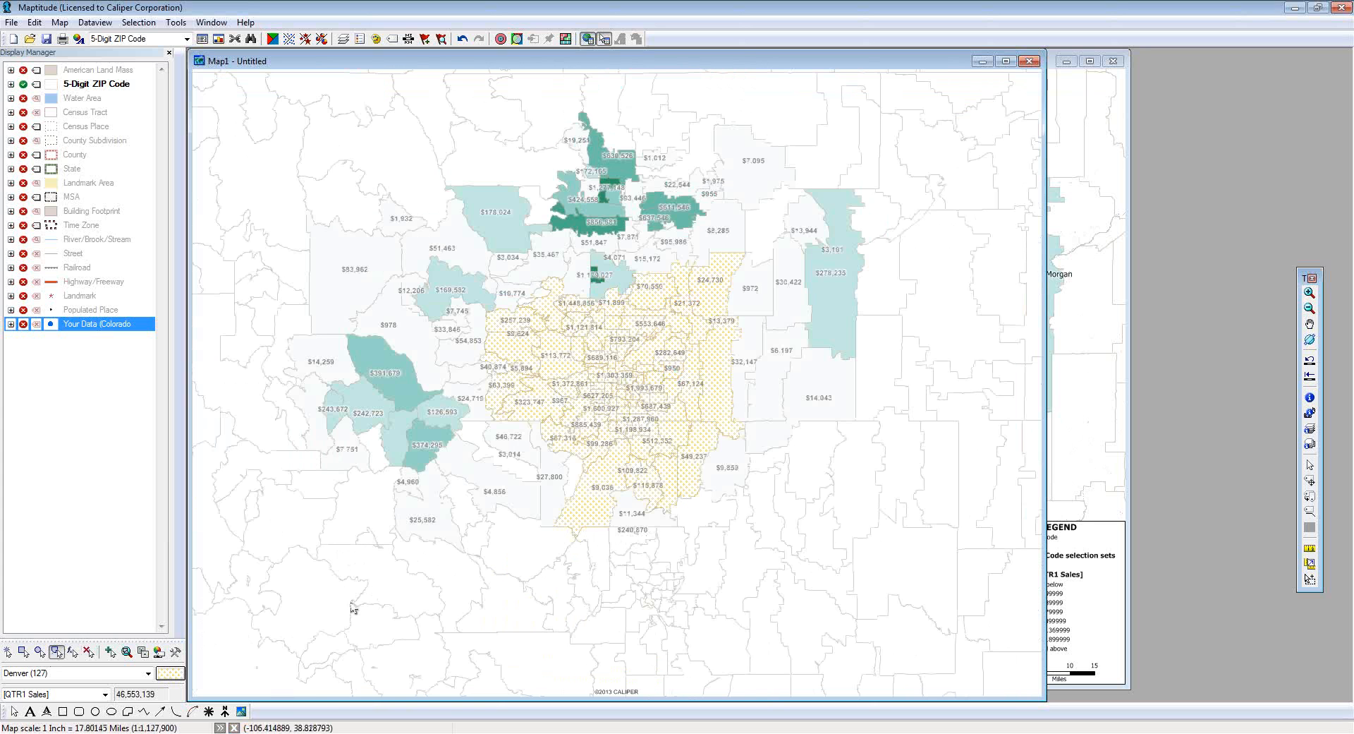
pyautogui.click(8, 652)
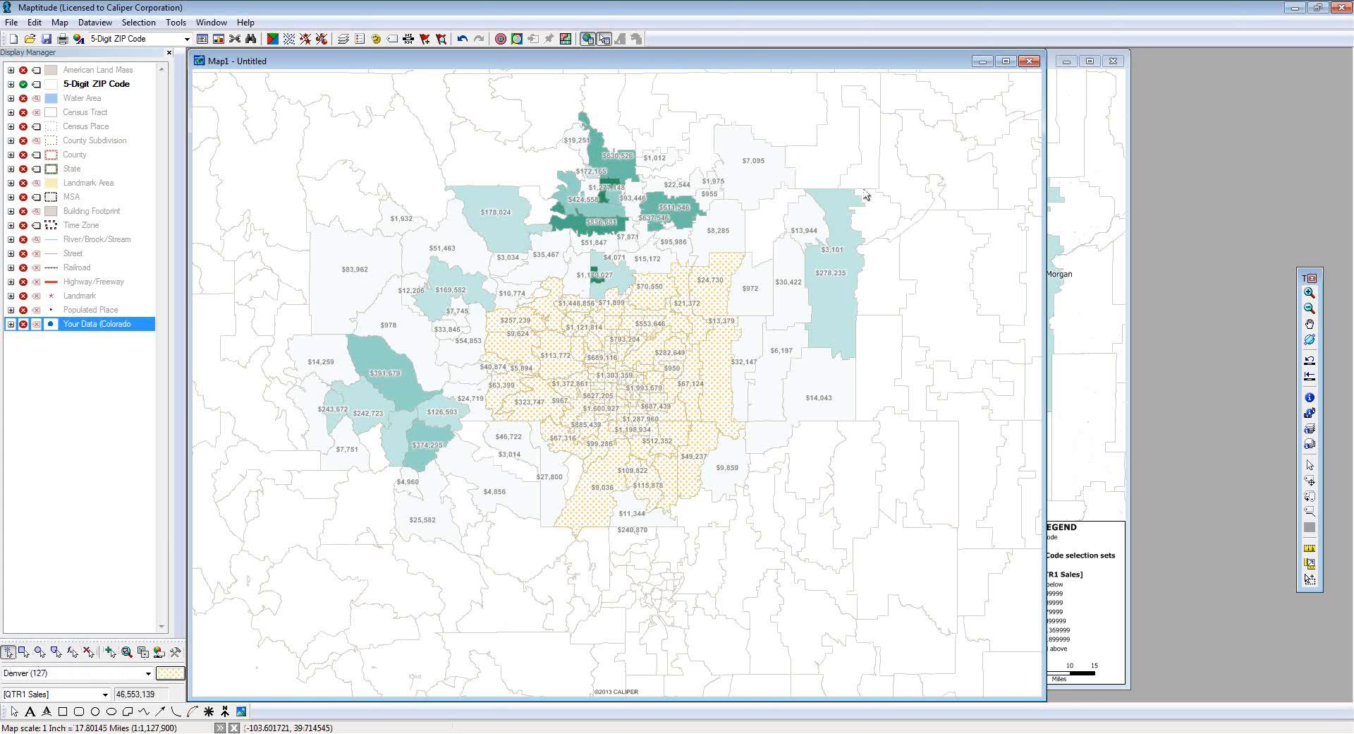
pyautogui.click(725, 289)
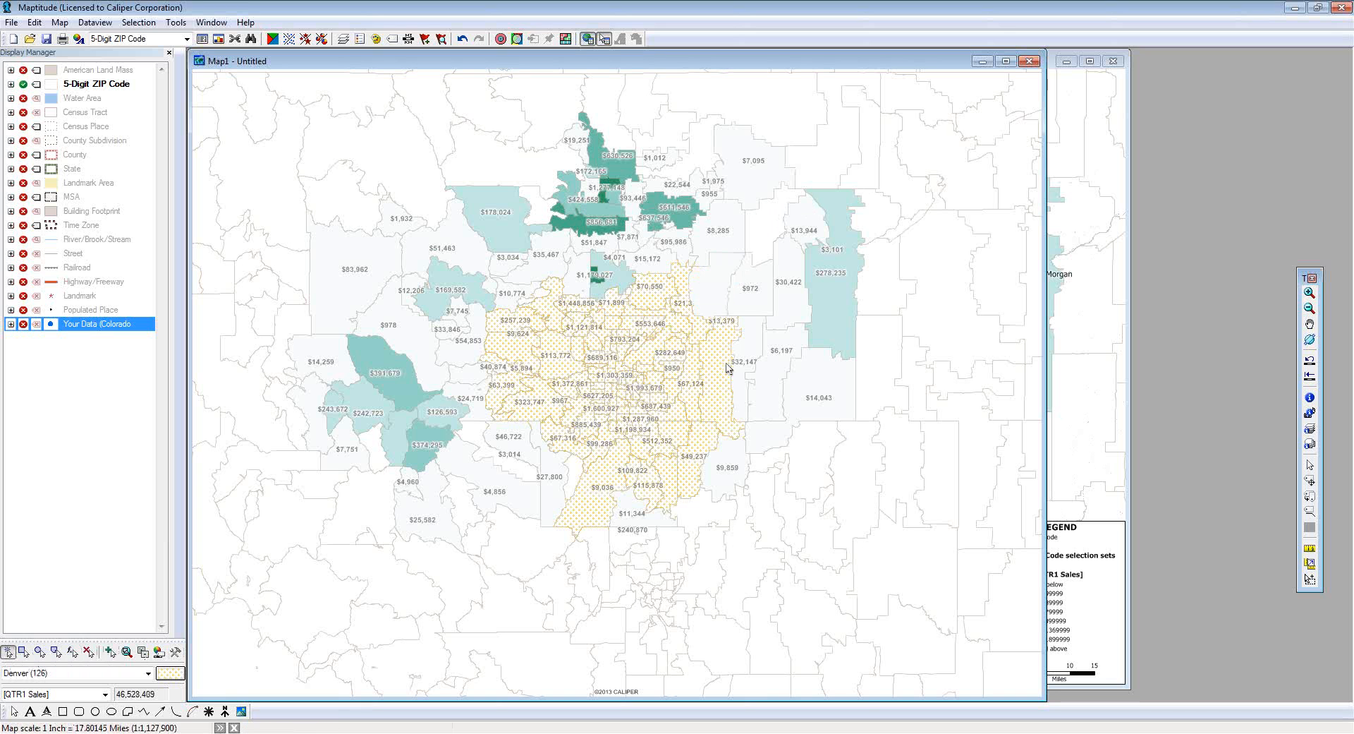
pyautogui.click(727, 363)
pyautogui.click(702, 459)
pyautogui.click(654, 494)
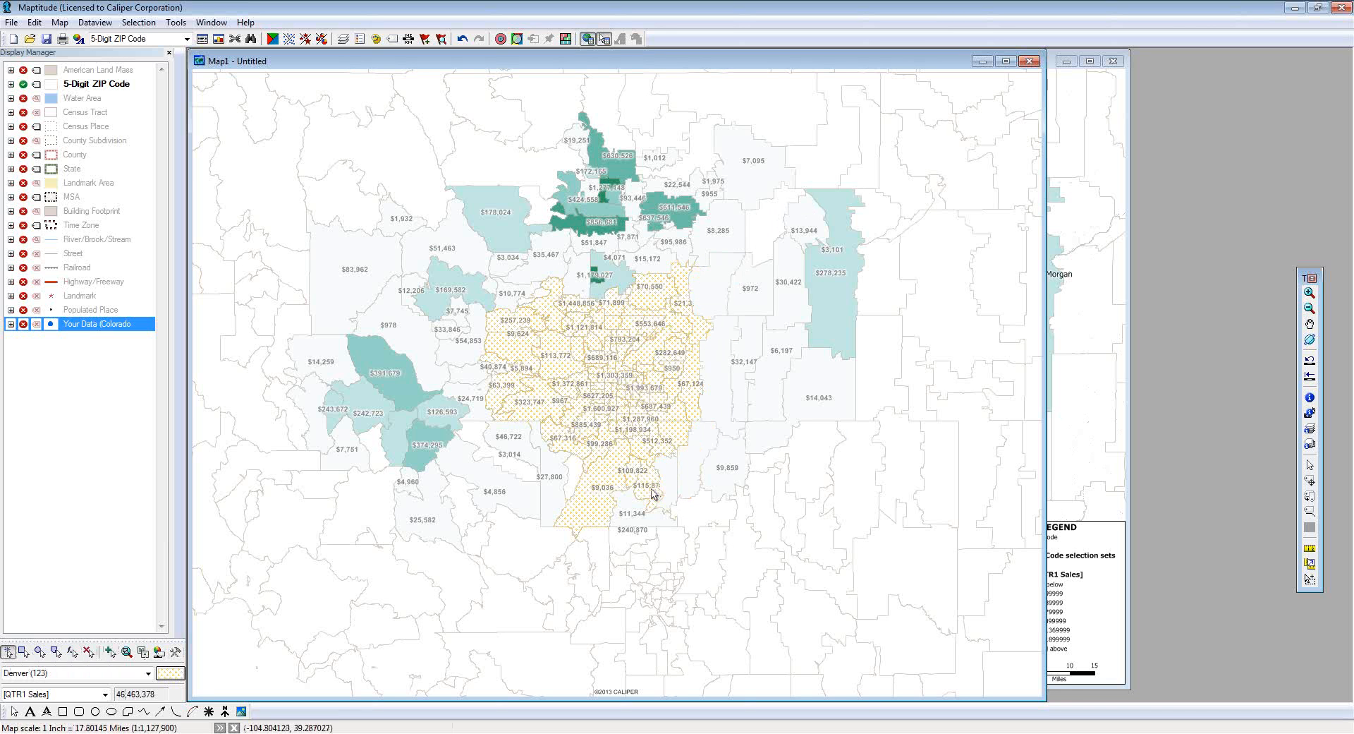
pyautogui.click(653, 492)
pyautogui.click(602, 506)
pyautogui.click(634, 479)
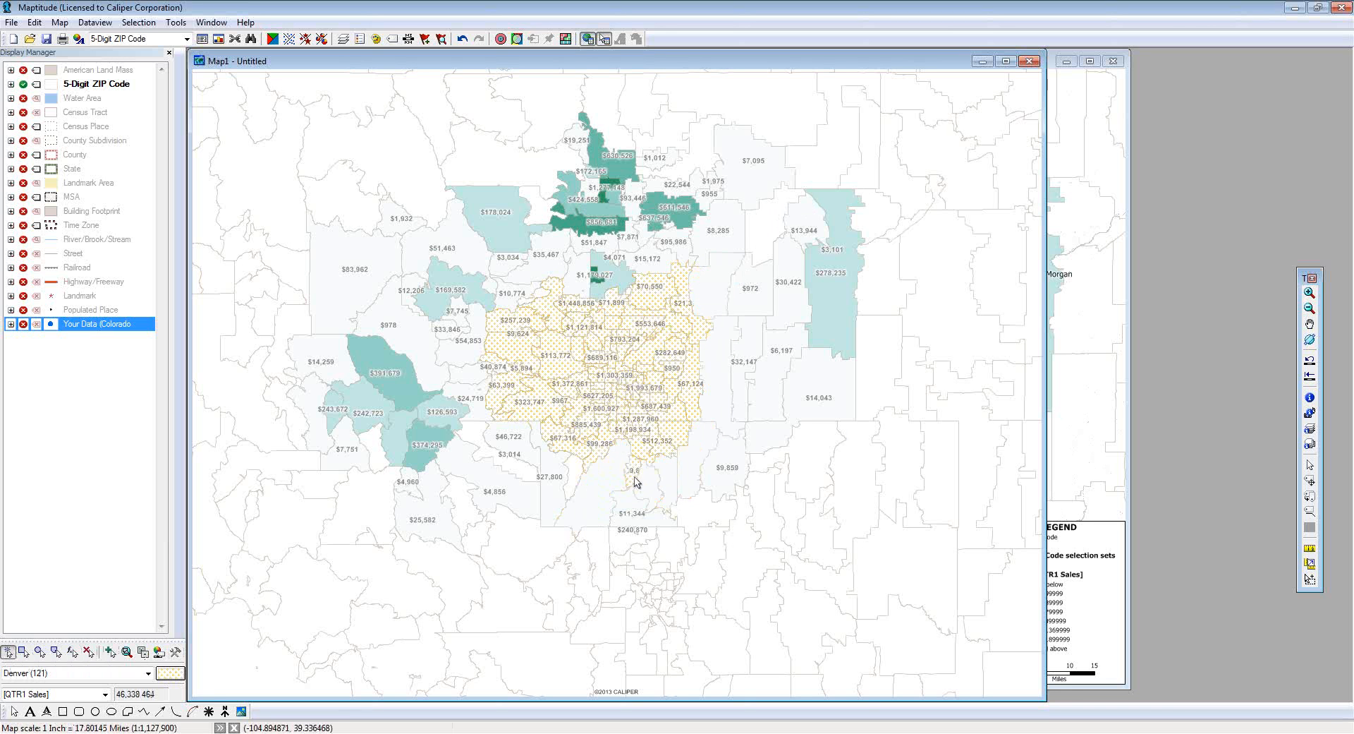
# Step: Remove the outlying ZIP Codes along the southwestern, western and northwestern edges and at the northeastern corner from the Denver set individually
pyautogui.click(598, 461)
pyautogui.click(557, 432)
pyautogui.click(509, 388)
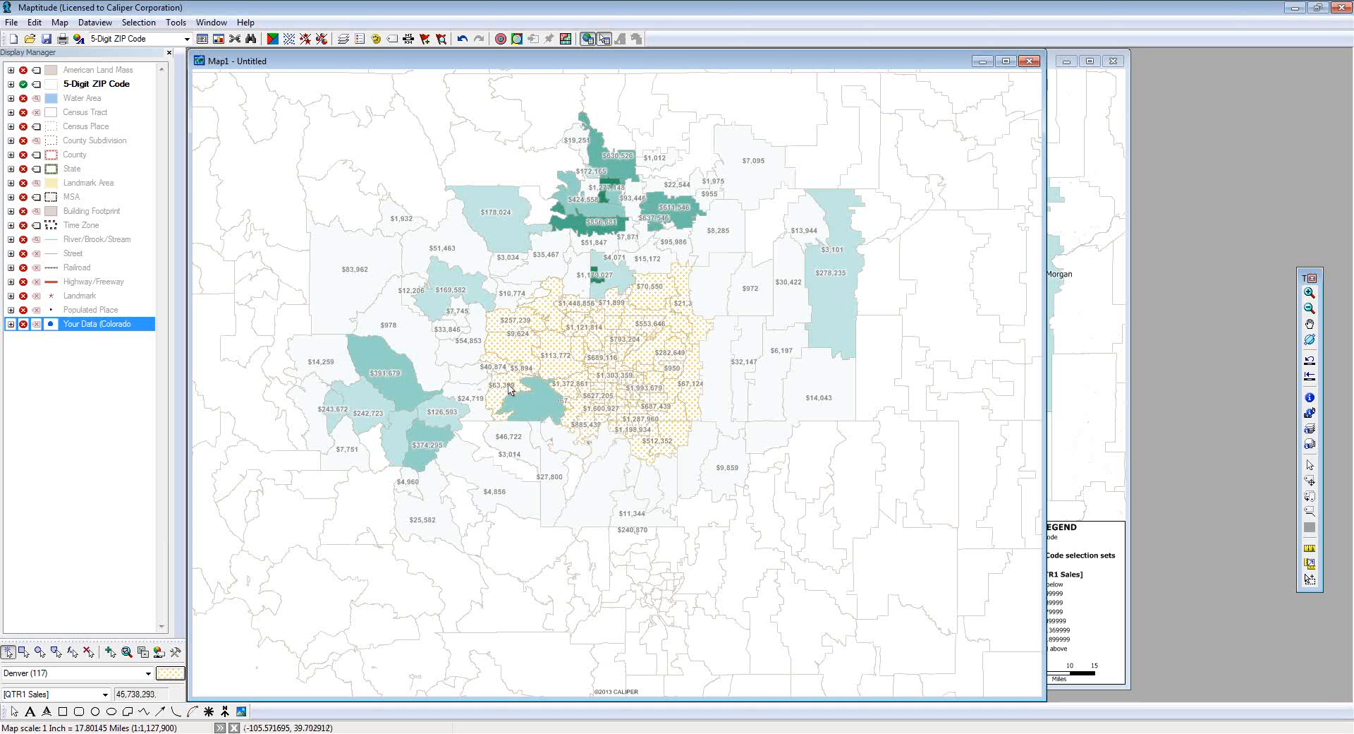
pyautogui.click(506, 374)
pyautogui.click(524, 330)
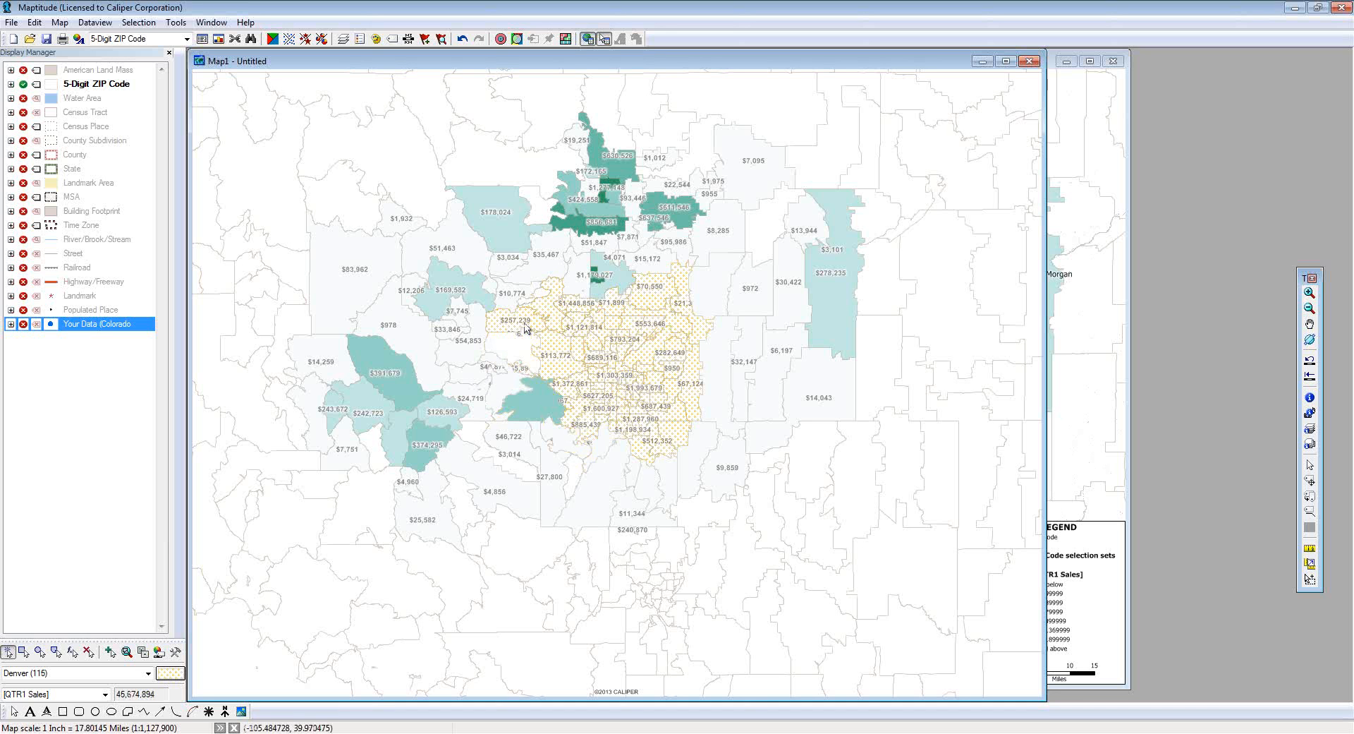
pyautogui.click(522, 321)
pyautogui.click(564, 300)
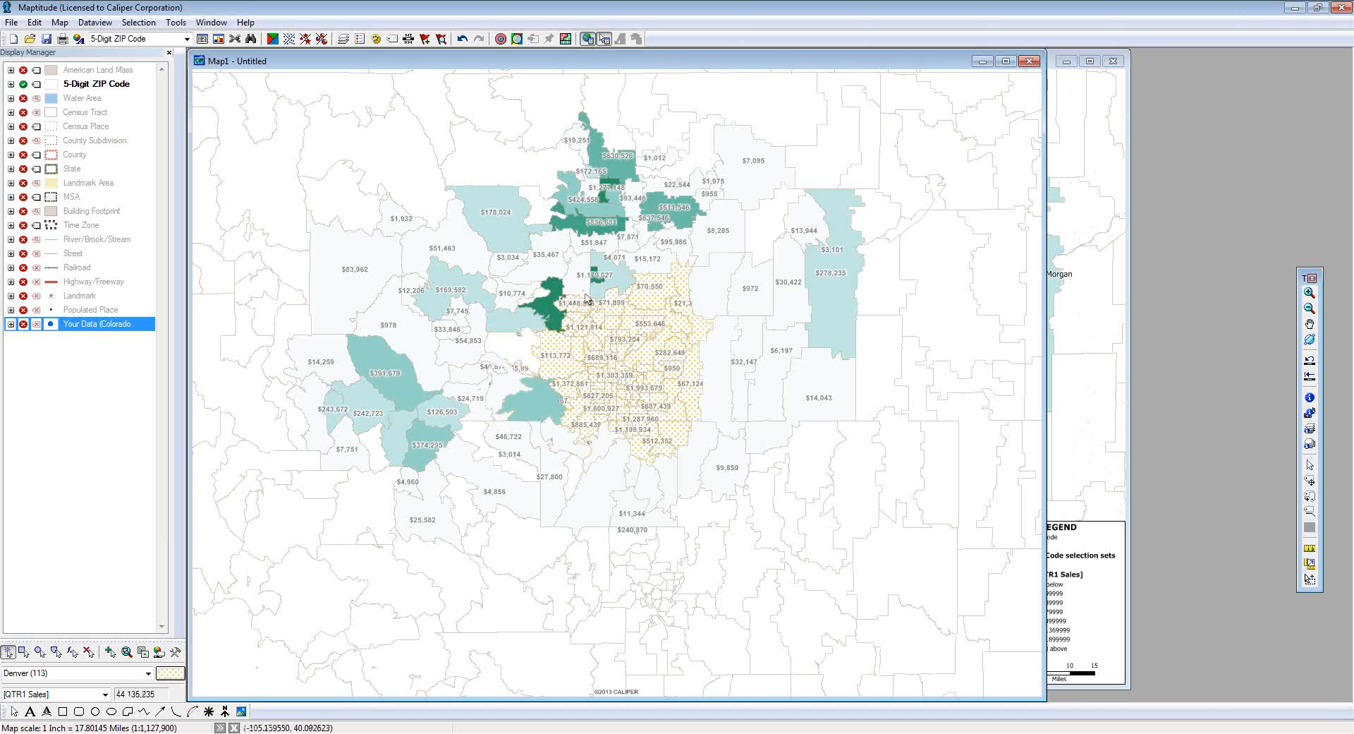
pyautogui.click(681, 284)
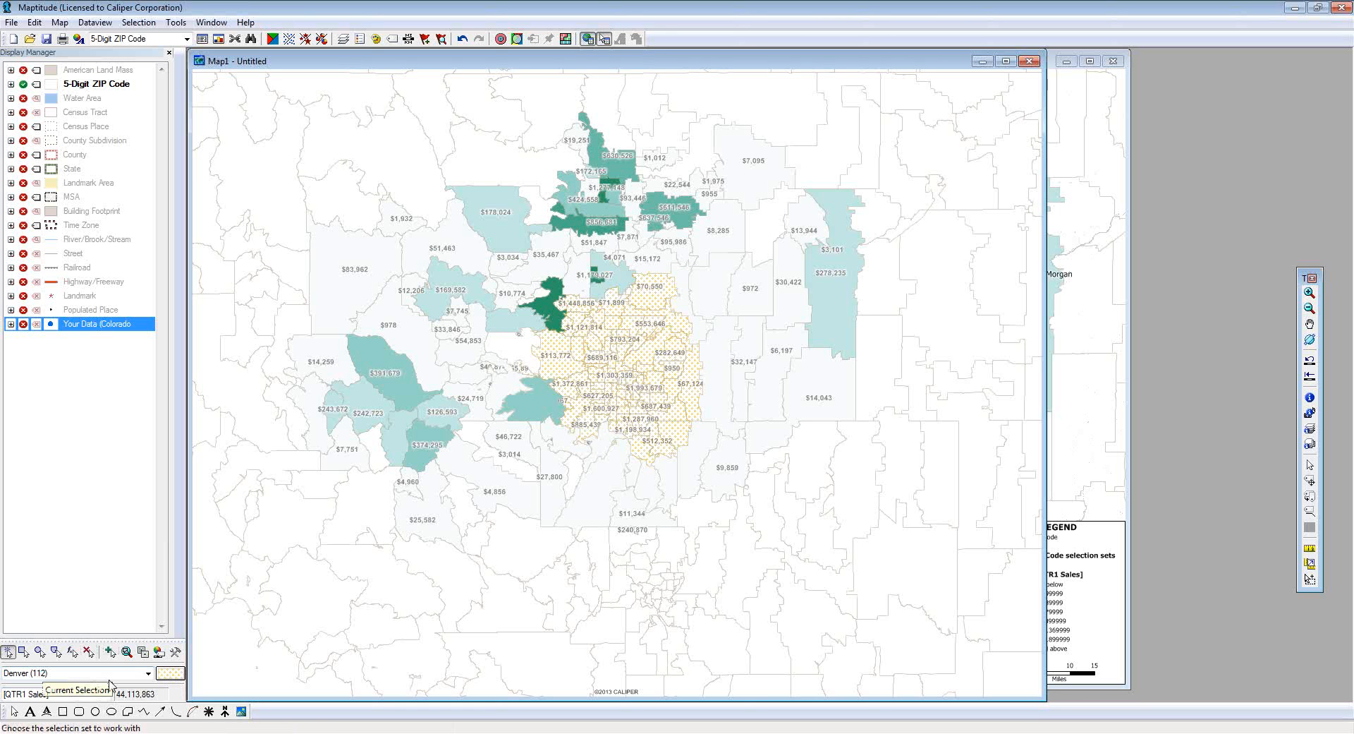
# Step: Fill the Denver North set with a polygon selection around the ZIP Codes north of the Denver set, reaching into the large eastern ZIP Code
pyautogui.click(147, 673)
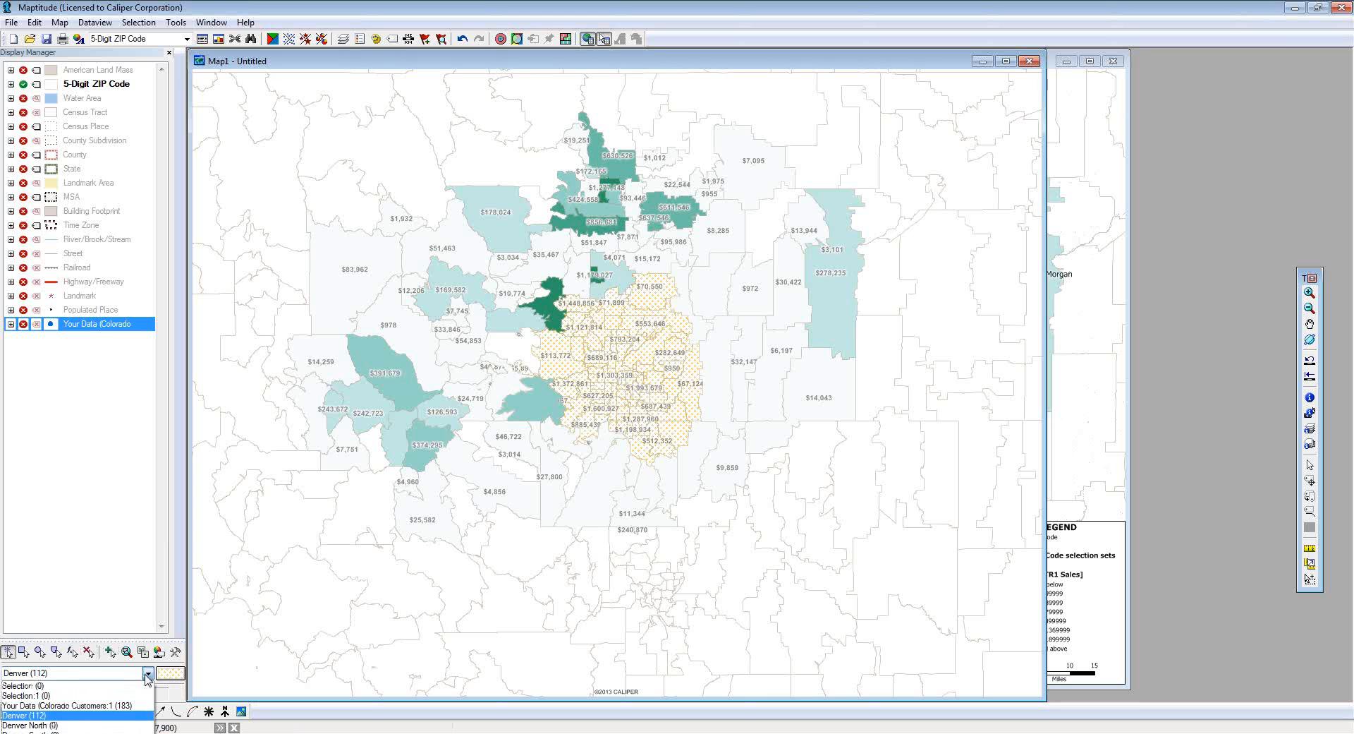
pyautogui.click(95, 725)
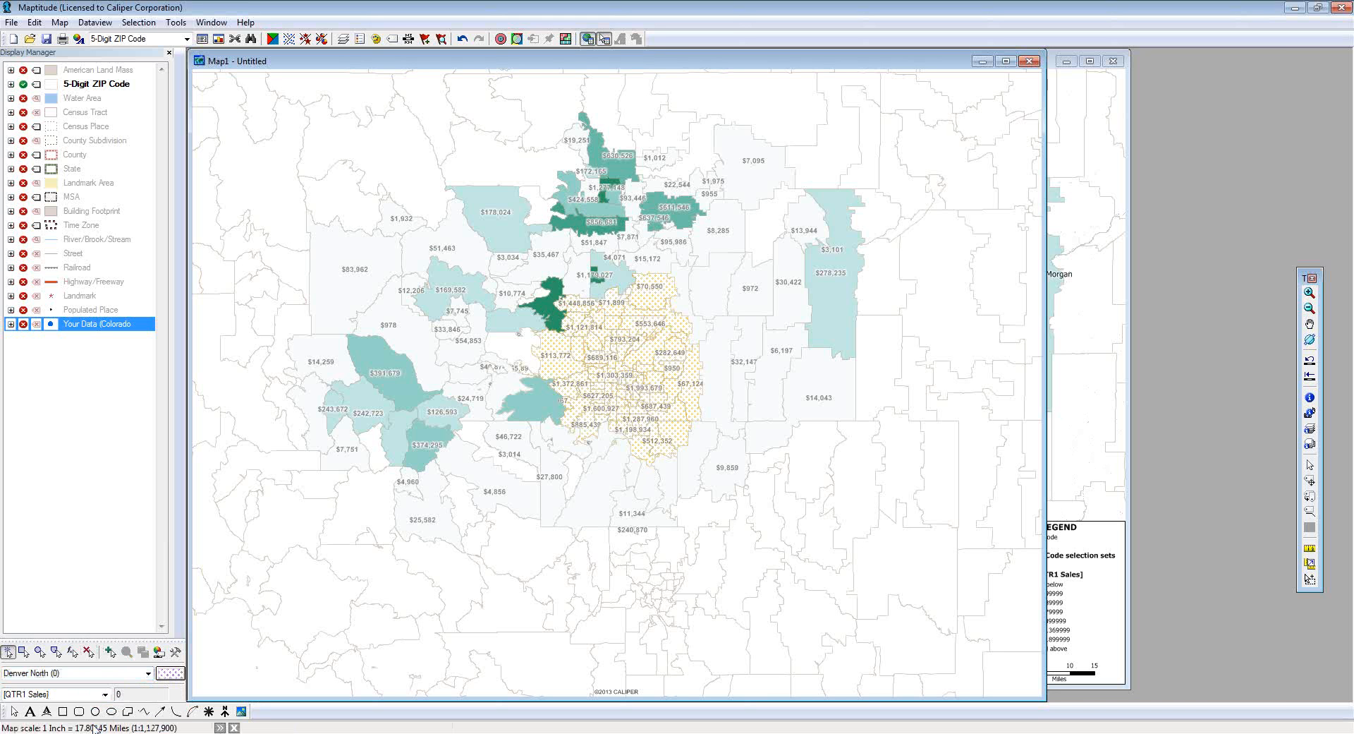
pyautogui.click(61, 654)
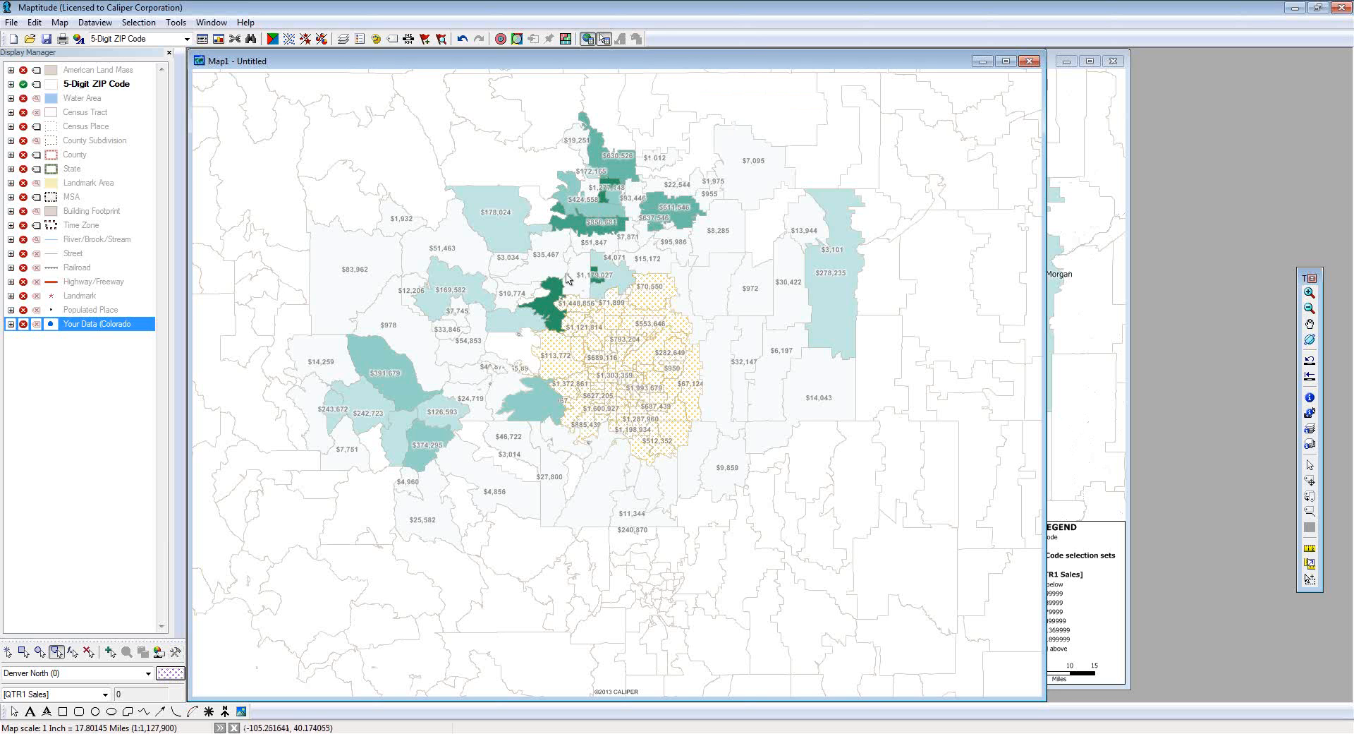
pyautogui.click(503, 378)
pyautogui.click(520, 333)
pyautogui.click(611, 279)
pyautogui.click(639, 265)
pyautogui.click(657, 261)
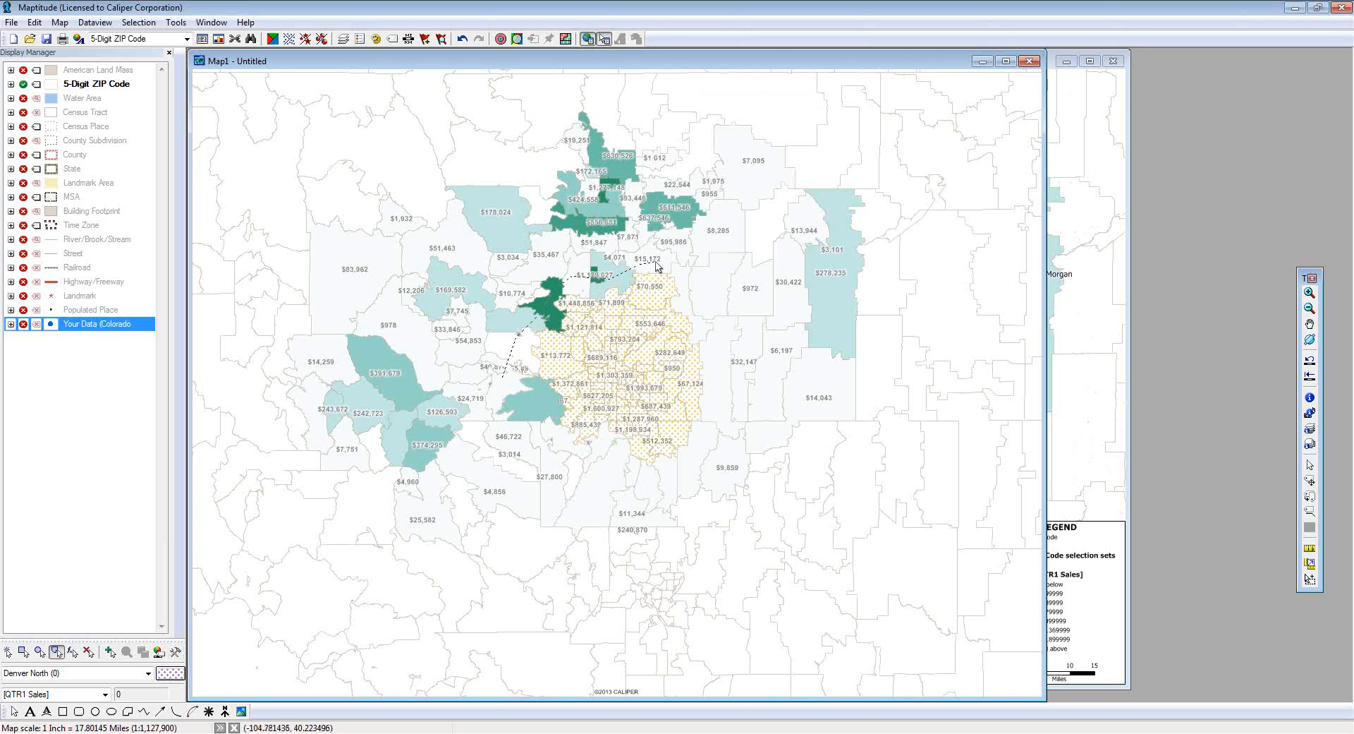
pyautogui.click(688, 279)
pyautogui.click(688, 305)
pyautogui.click(704, 329)
pyautogui.click(734, 332)
pyautogui.click(824, 326)
pyautogui.click(839, 312)
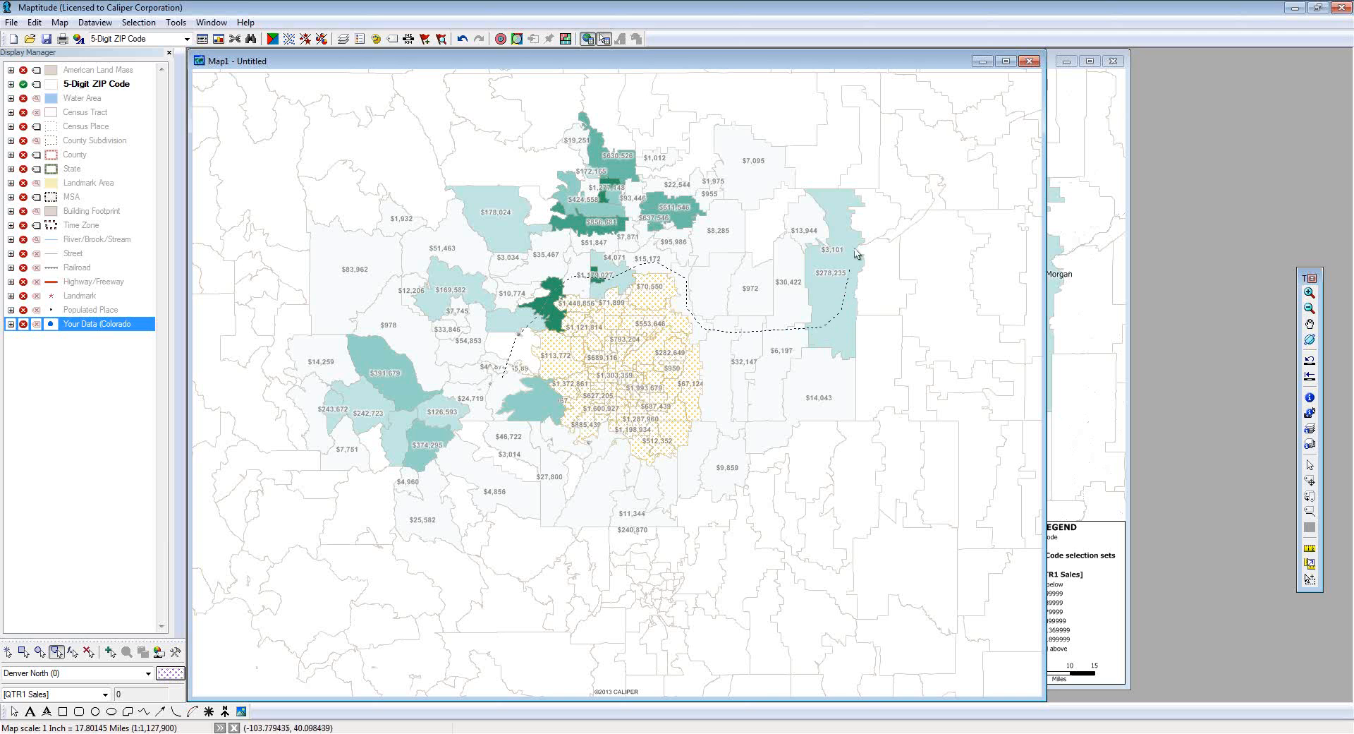
pyautogui.click(846, 208)
pyautogui.click(813, 220)
pyautogui.click(747, 173)
pyautogui.click(647, 128)
pyautogui.click(571, 103)
pyautogui.click(471, 162)
pyautogui.click(304, 192)
pyautogui.click(261, 260)
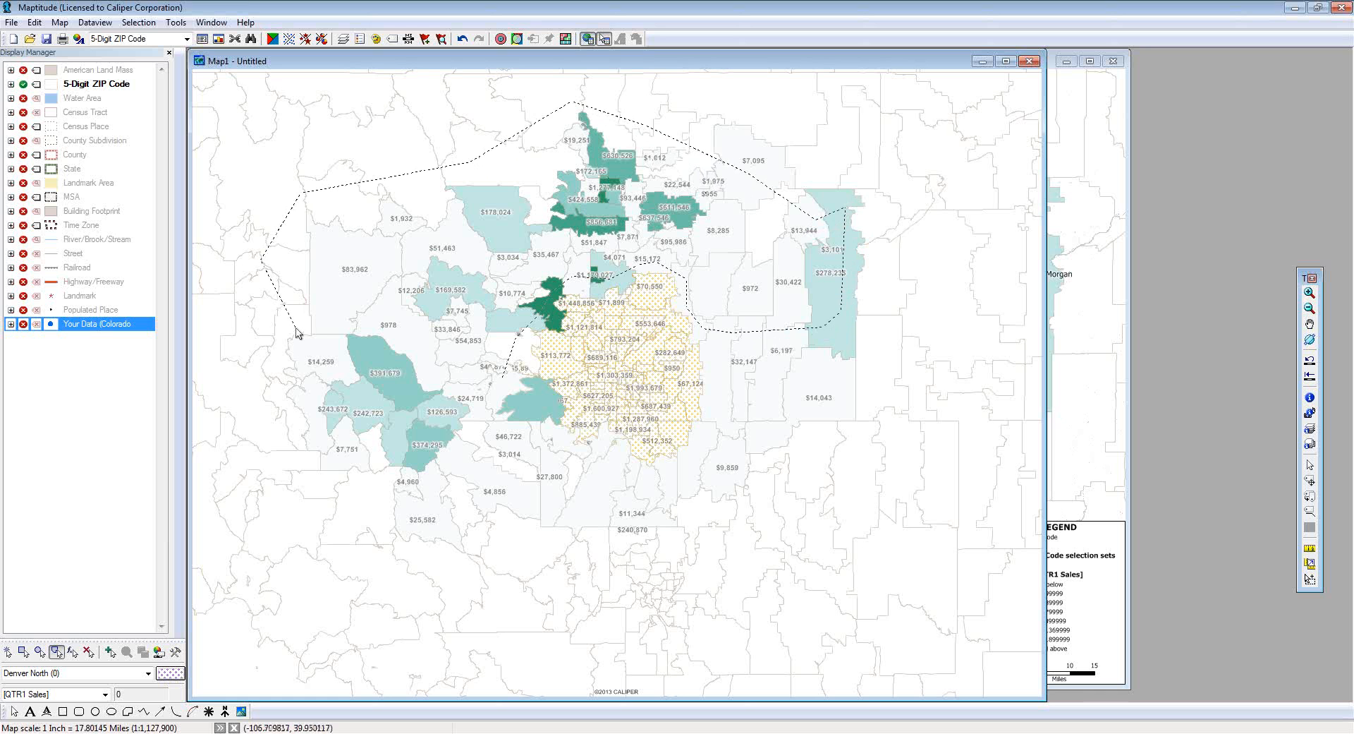
pyautogui.click(304, 337)
pyautogui.click(402, 324)
pyautogui.doubleClick(500, 374)
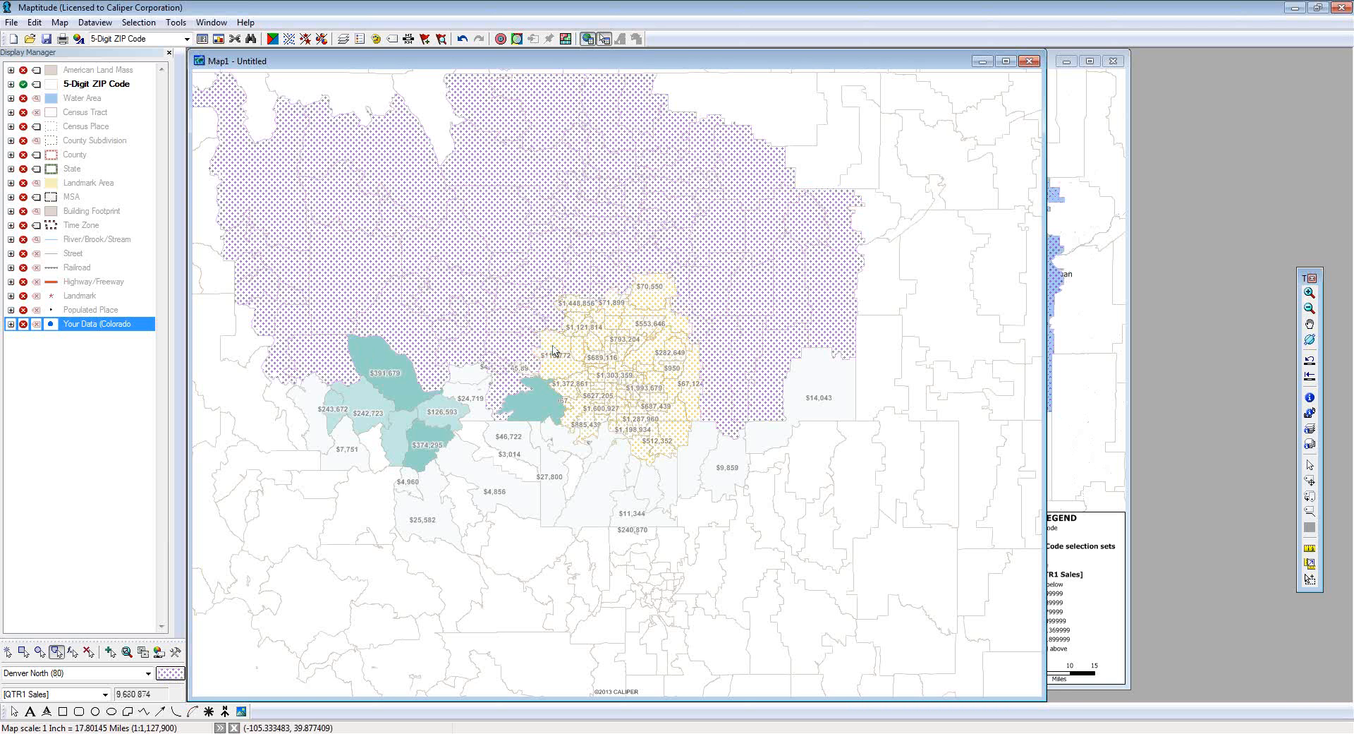
# Step: Fill the Denver South set with a polygon selection around the ZIP Codes south and southwest of the Denver set
pyautogui.click(48, 679)
pyautogui.click(42, 722)
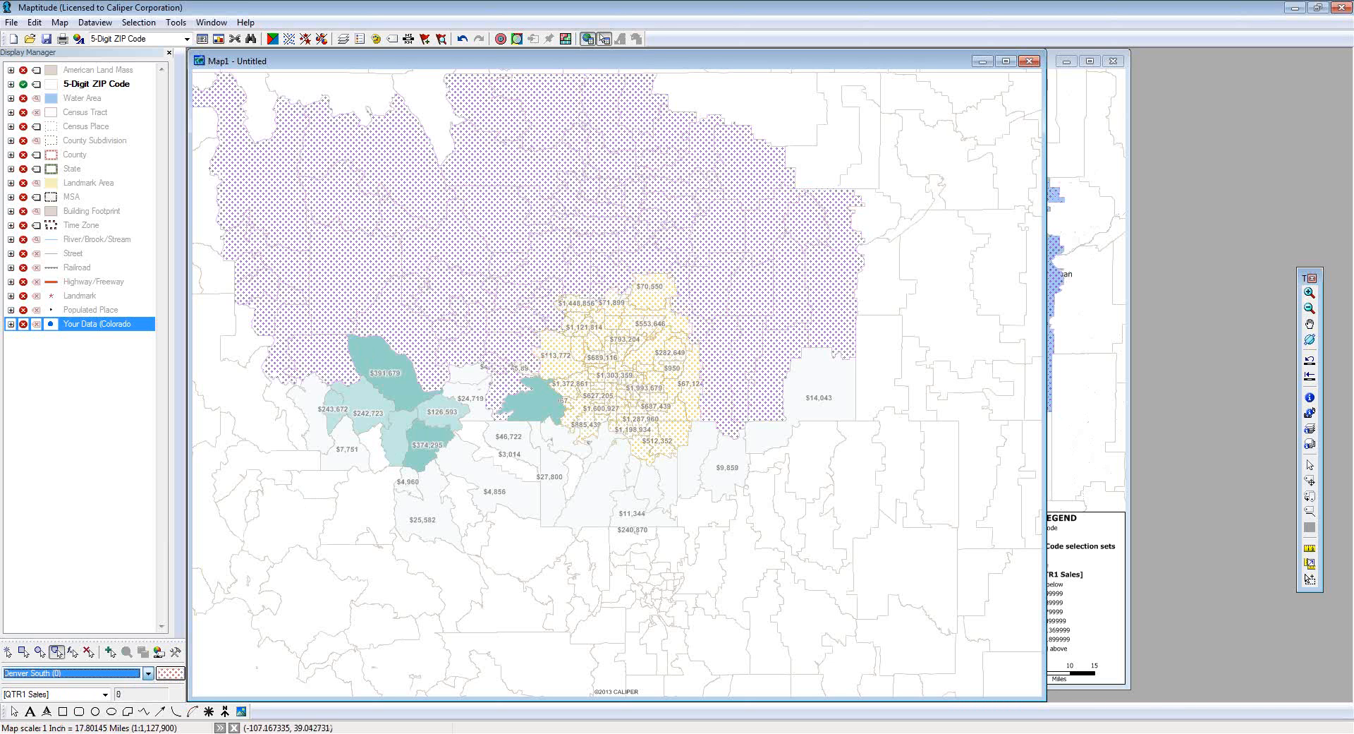
pyautogui.click(542, 398)
pyautogui.click(558, 442)
pyautogui.click(591, 449)
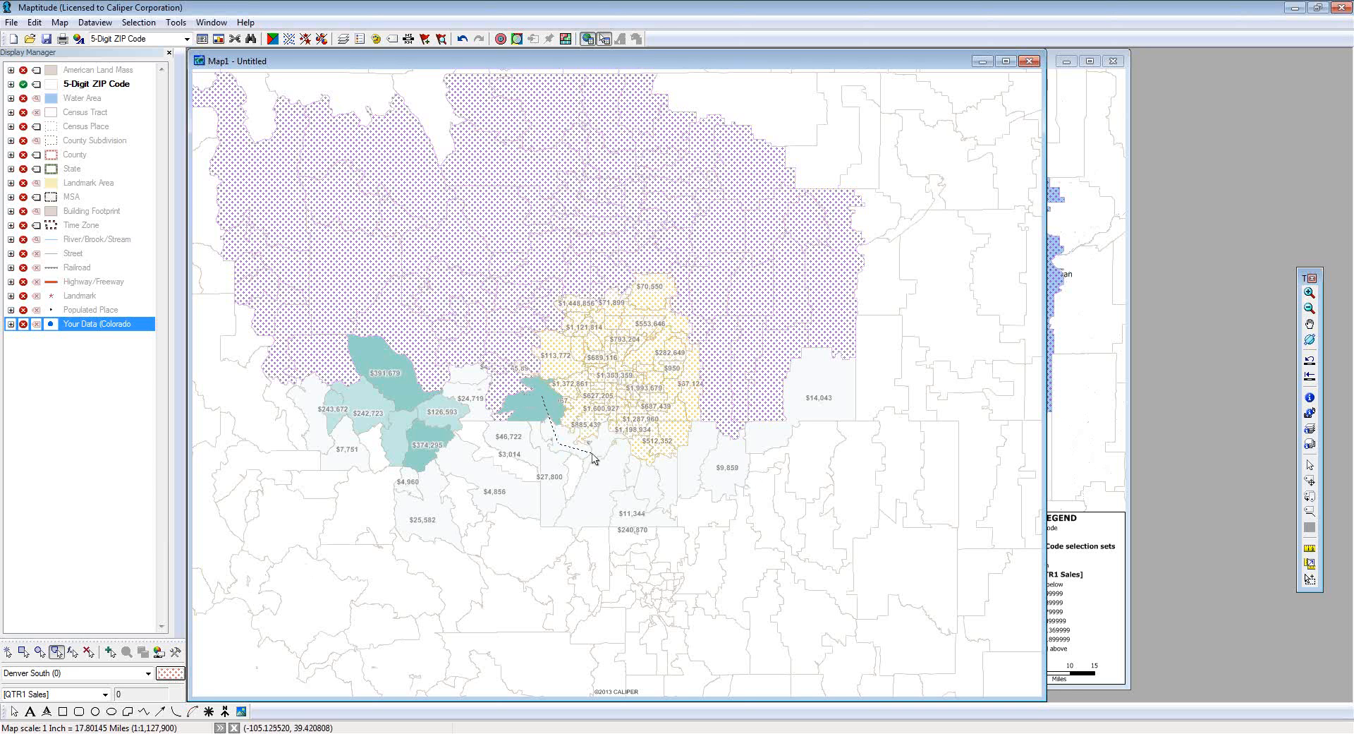
pyautogui.click(619, 451)
pyautogui.click(649, 467)
pyautogui.click(677, 468)
pyautogui.click(700, 448)
pyautogui.click(738, 438)
pyautogui.click(816, 403)
pyautogui.click(876, 515)
pyautogui.click(832, 598)
pyautogui.click(666, 657)
pyautogui.click(504, 672)
pyautogui.click(331, 647)
pyautogui.click(259, 599)
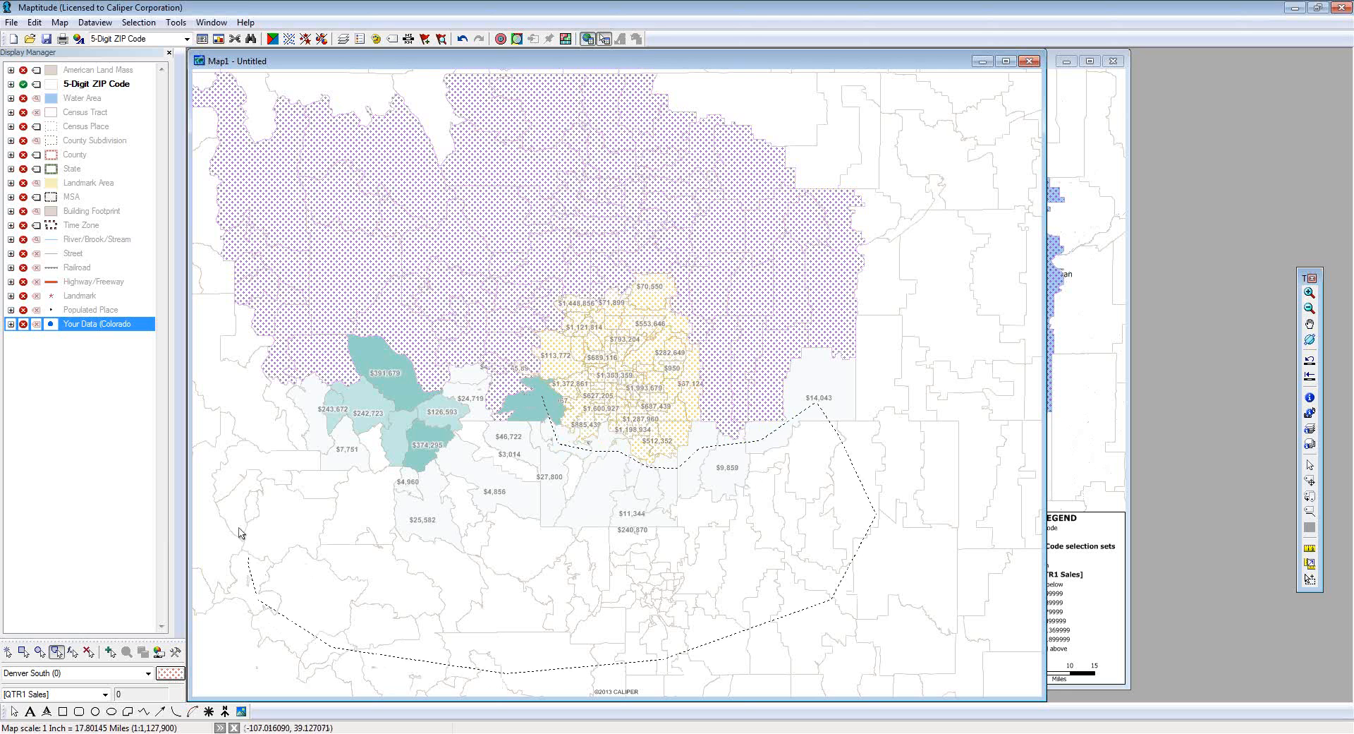
pyautogui.click(226, 440)
pyautogui.click(241, 399)
pyautogui.click(272, 380)
pyautogui.click(367, 370)
pyautogui.click(445, 373)
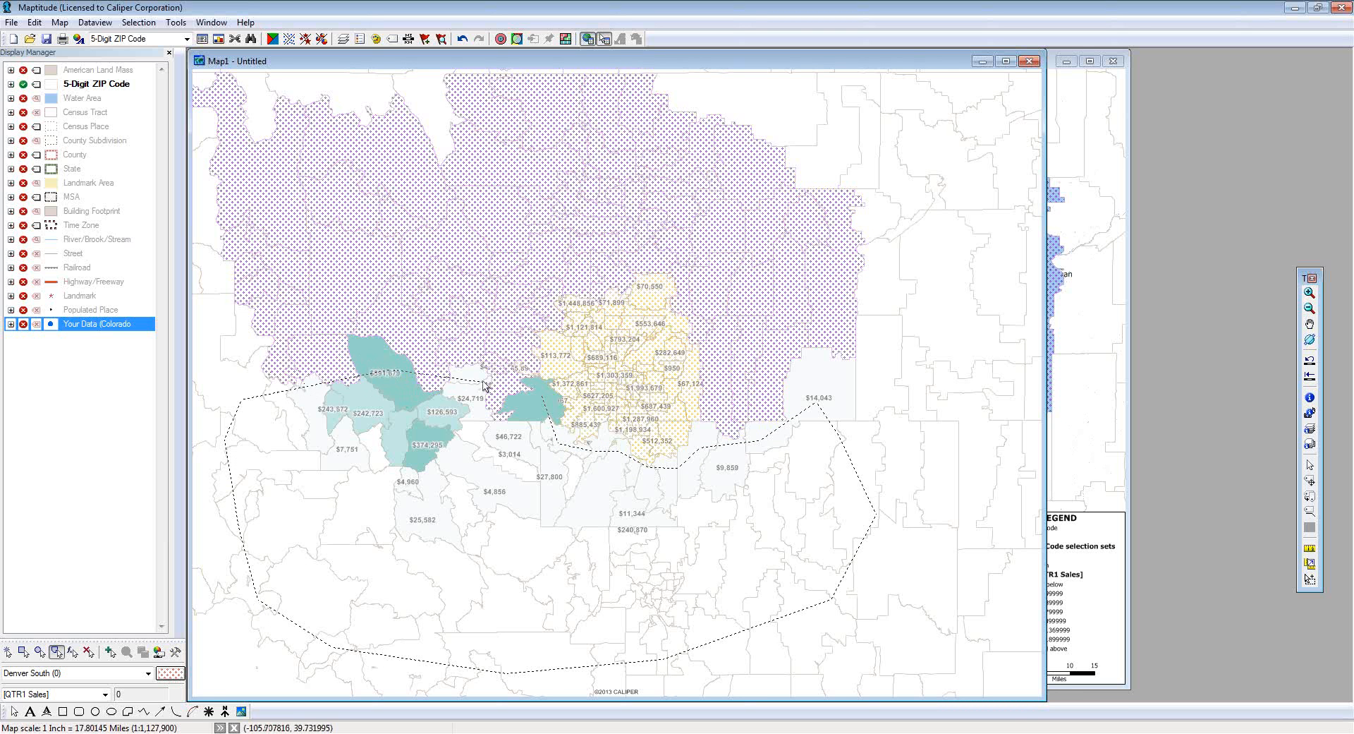
pyautogui.doubleClick(540, 395)
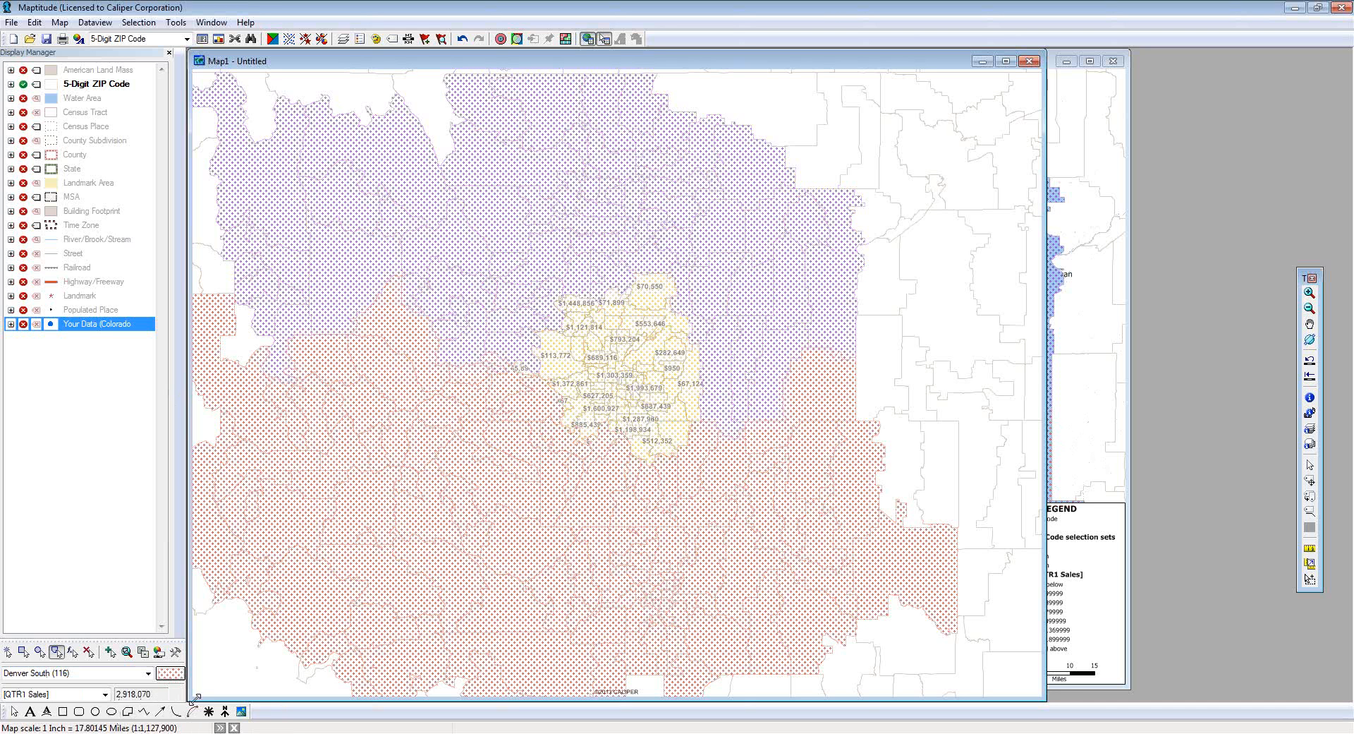
# Step: Check the QTR1 Sales totals of the Denver North and Denver selection sets
pyautogui.click(148, 674)
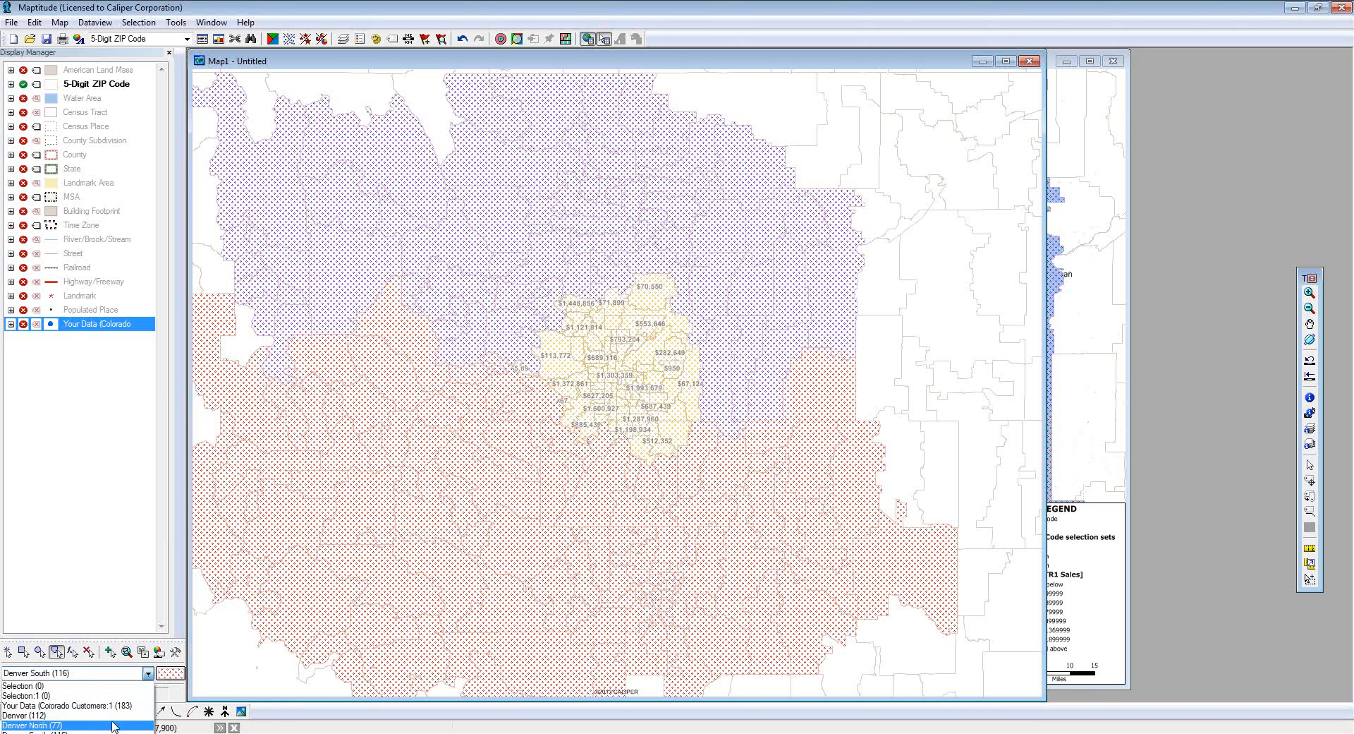
pyautogui.click(113, 707)
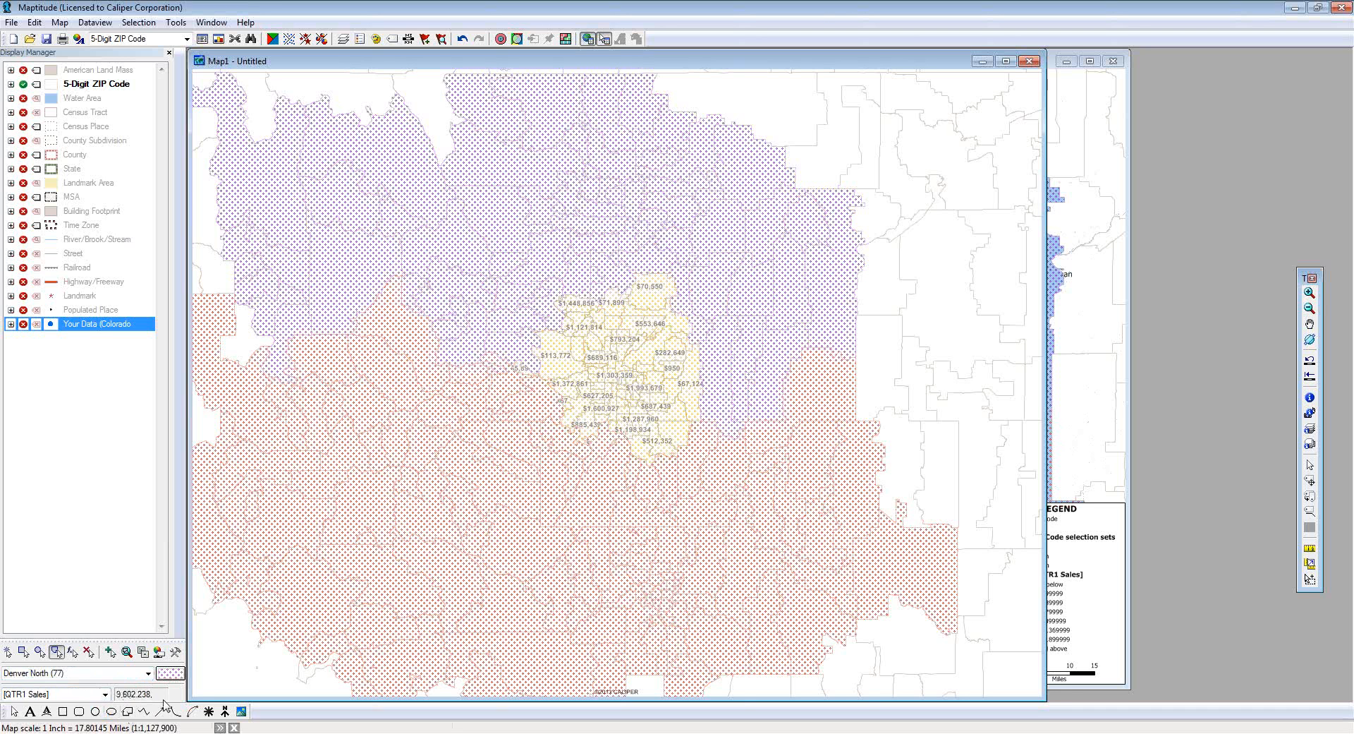
pyautogui.click(148, 673)
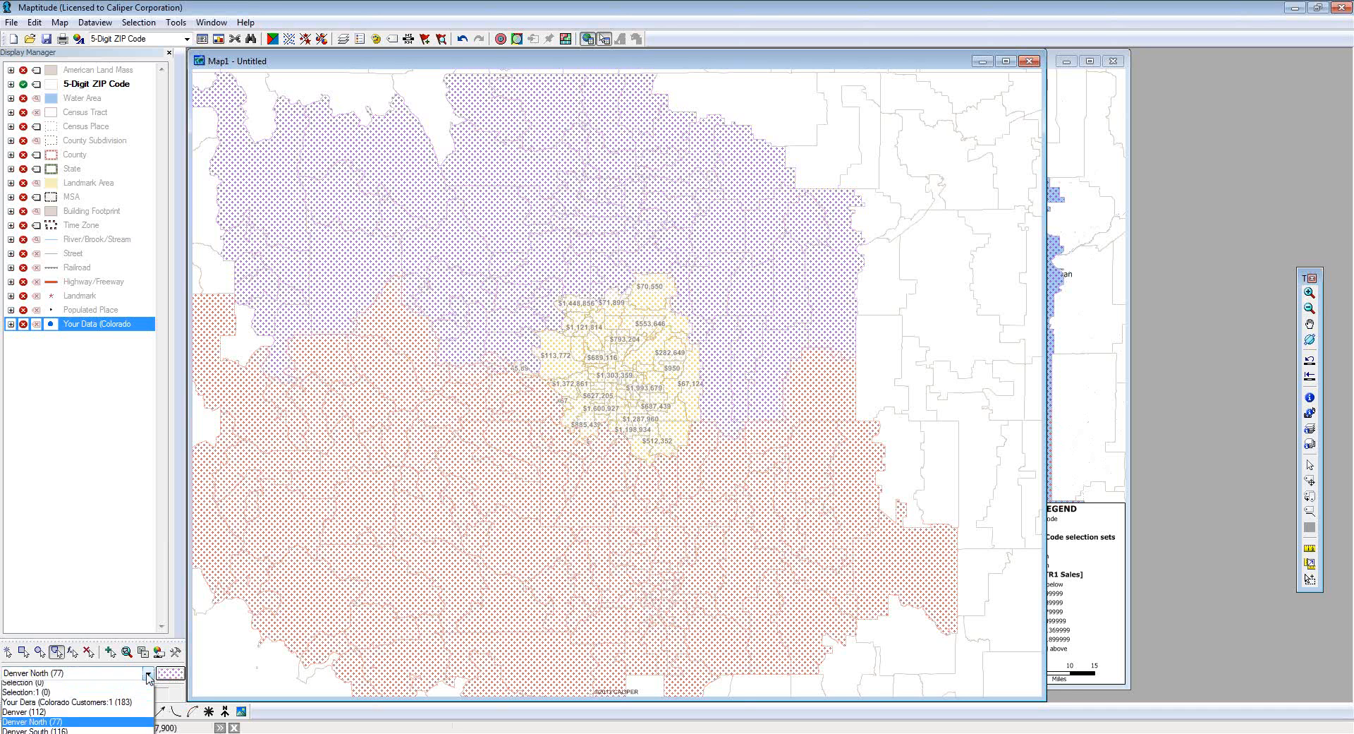
pyautogui.click(124, 714)
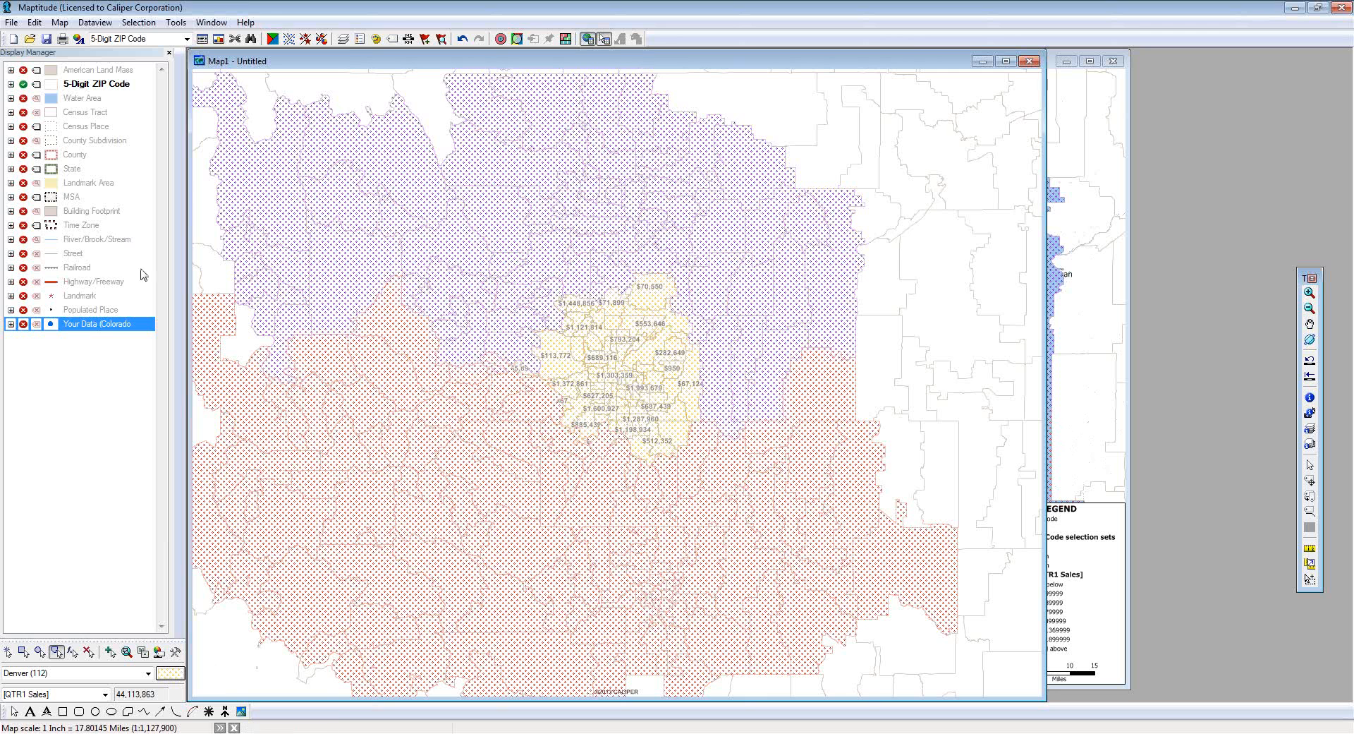
# Step: Start creating districts from selection sets and name the district layer Colorado Territories
pyautogui.click(187, 27)
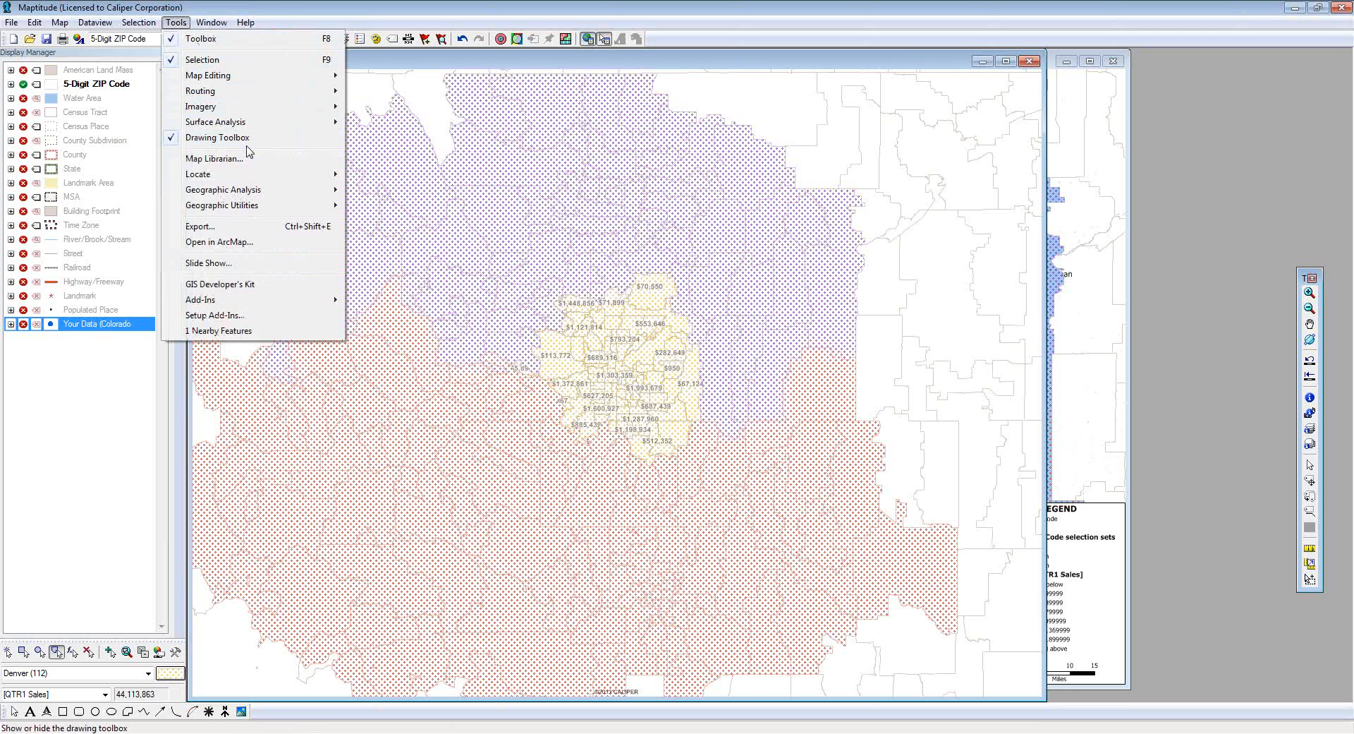
pyautogui.moveTo(252, 195)
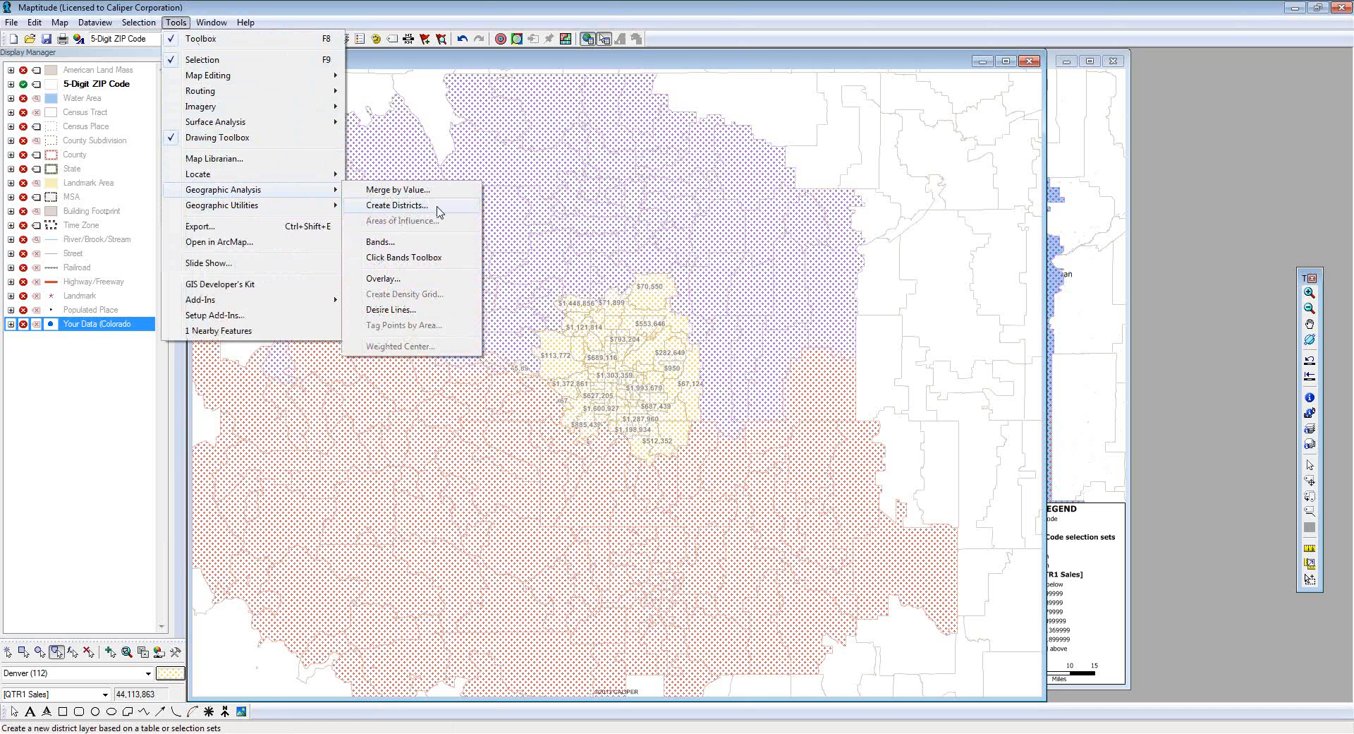
pyautogui.click(396, 205)
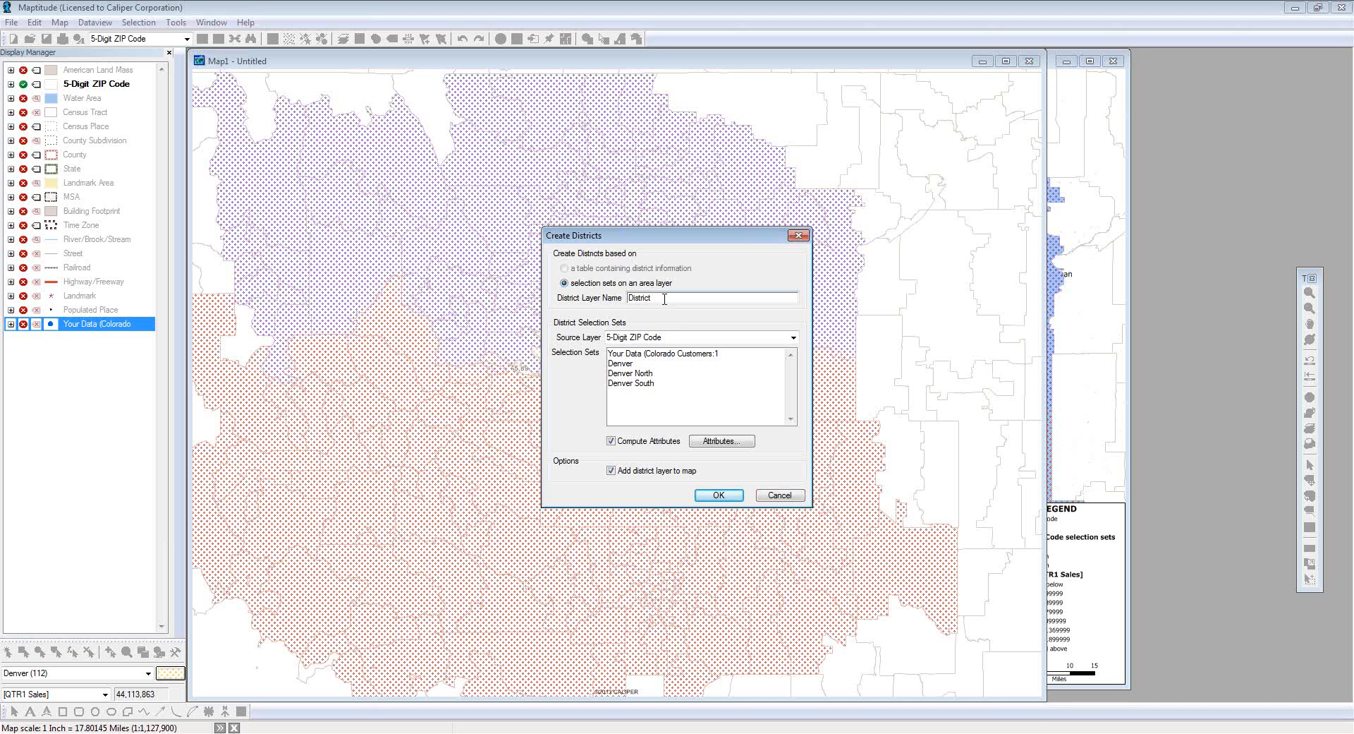
pyautogui.moveTo(664, 298); pyautogui.dragTo(600, 302)
pyautogui.write('Colorado Territories')
# Step: Build the districts from the Denver, Denver North and Denver South sets and save them as Colorado Territories.dbd in the Training folder
pyautogui.click(620, 364)
pyautogui.keyDown('shift'); pyautogui.click(621, 383); pyautogui.keyUp('shift')
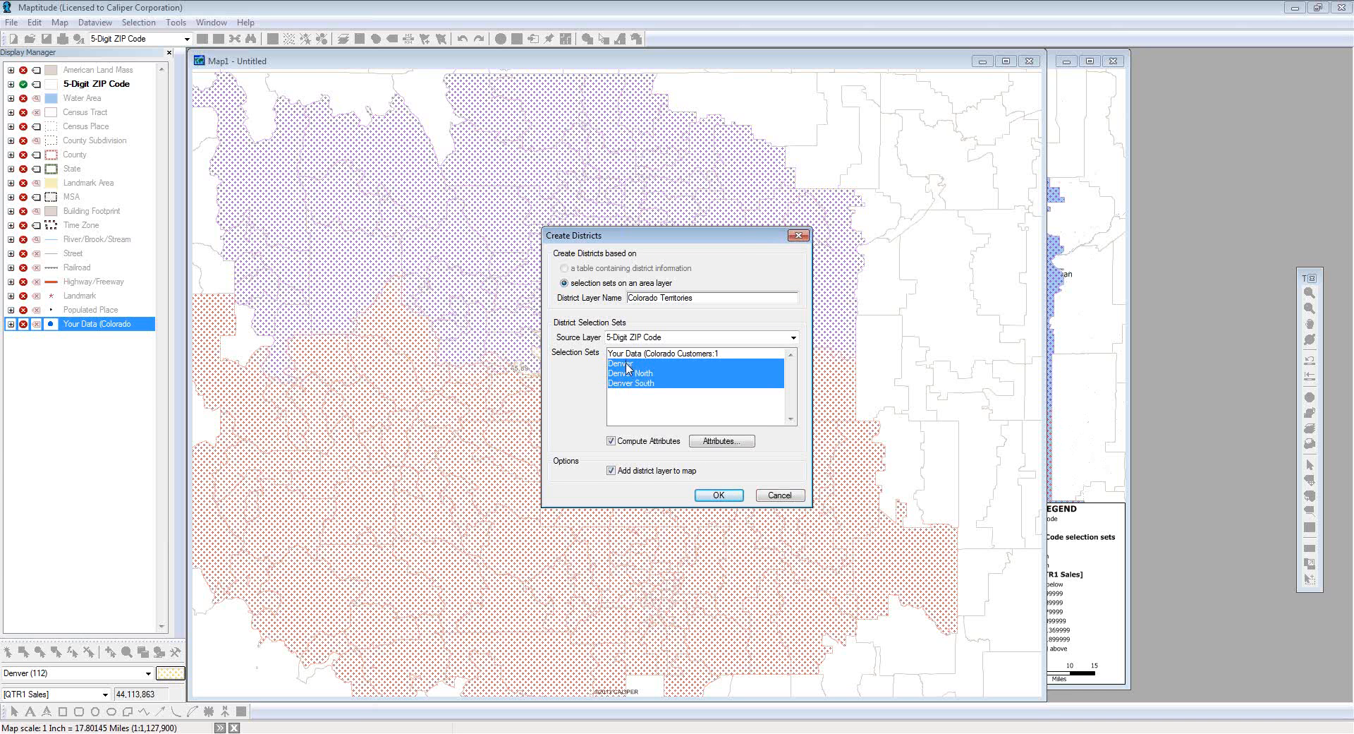
pyautogui.click(626, 364)
pyautogui.keyDown('shift'); pyautogui.click(629, 383); pyautogui.keyUp('shift')
pyautogui.click(719, 496)
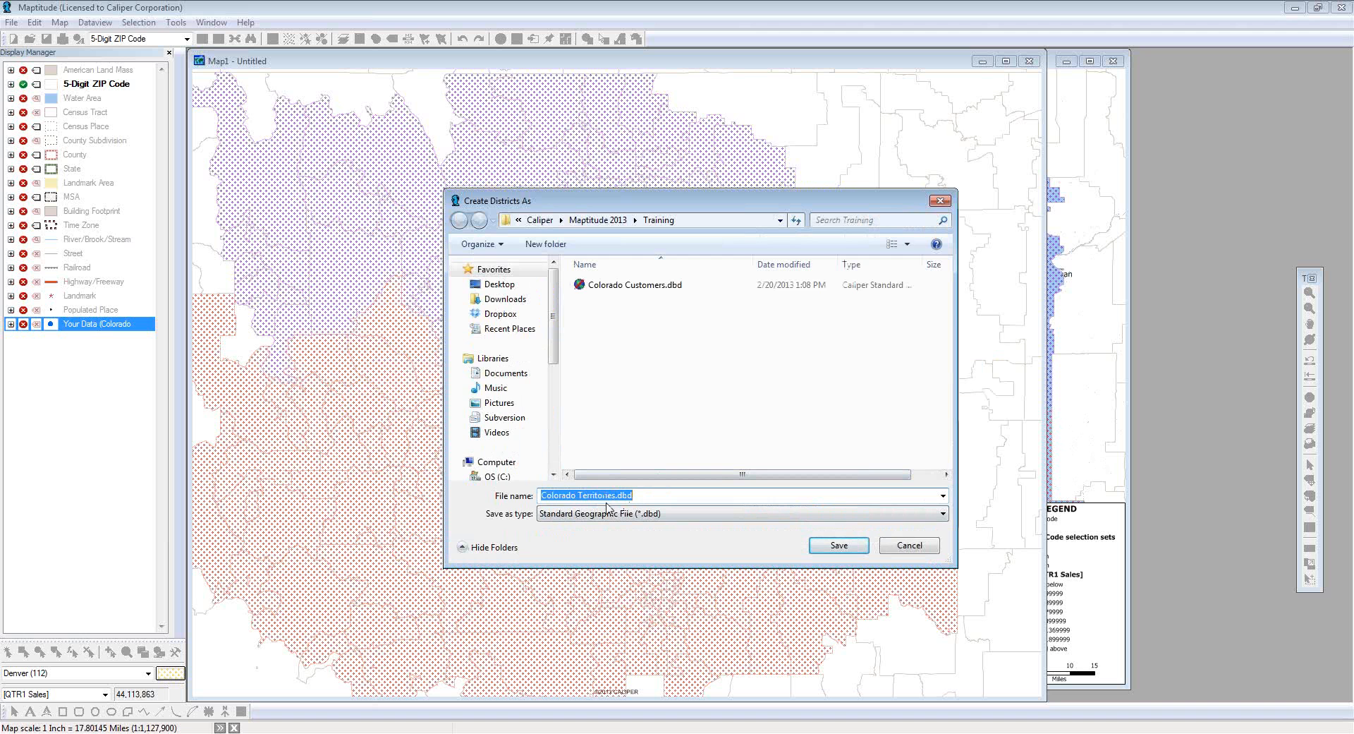
pyautogui.moveTo(688, 206); pyautogui.dragTo(629, 217)
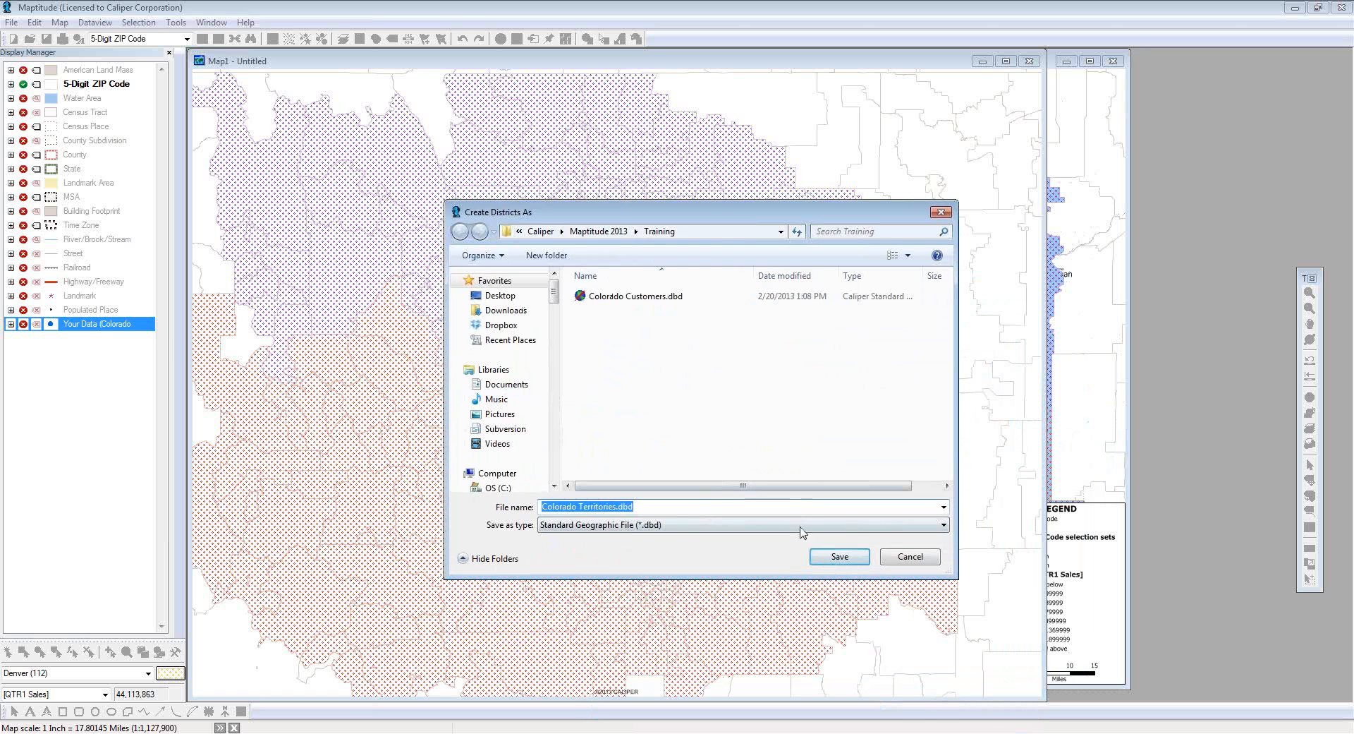
pyautogui.click(833, 560)
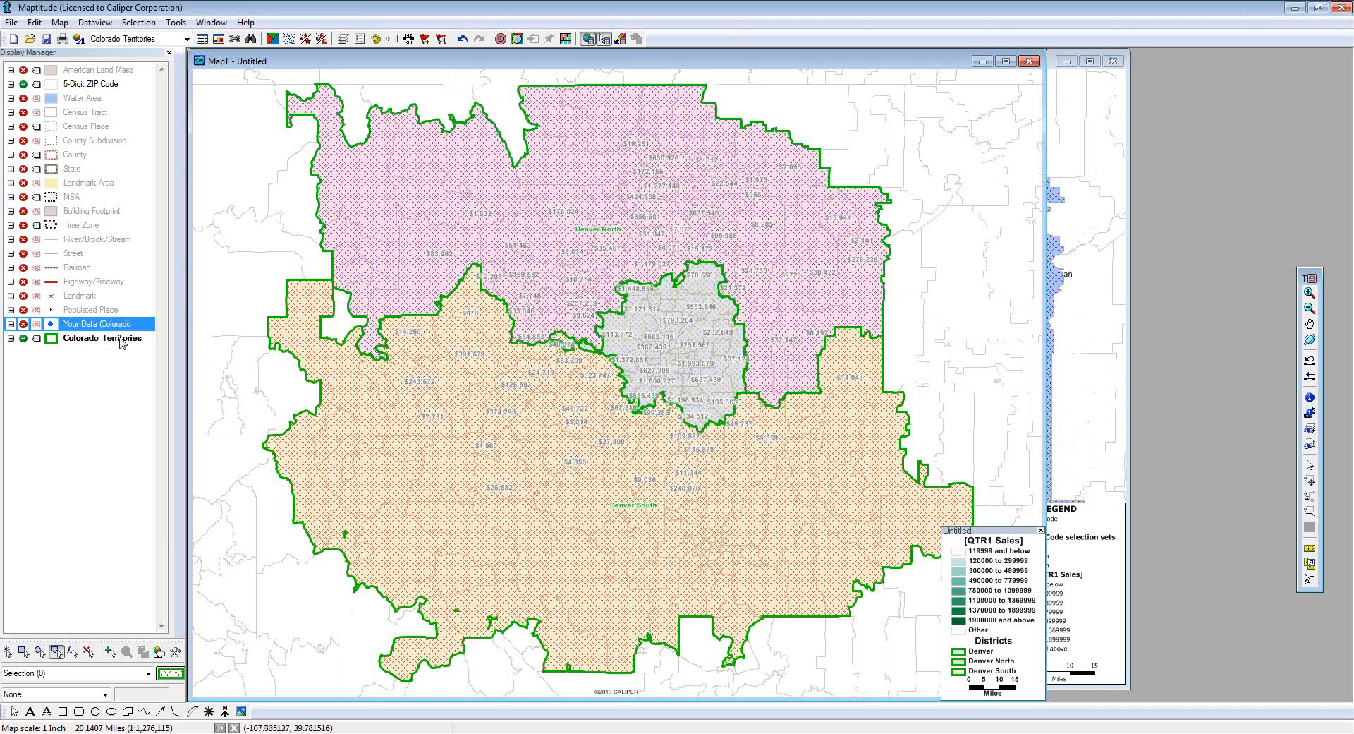
# Step: Hide the Denver, Denver North and Denver South selection sets of the 5-Digit ZIP Code layer
pyautogui.click(10, 338)
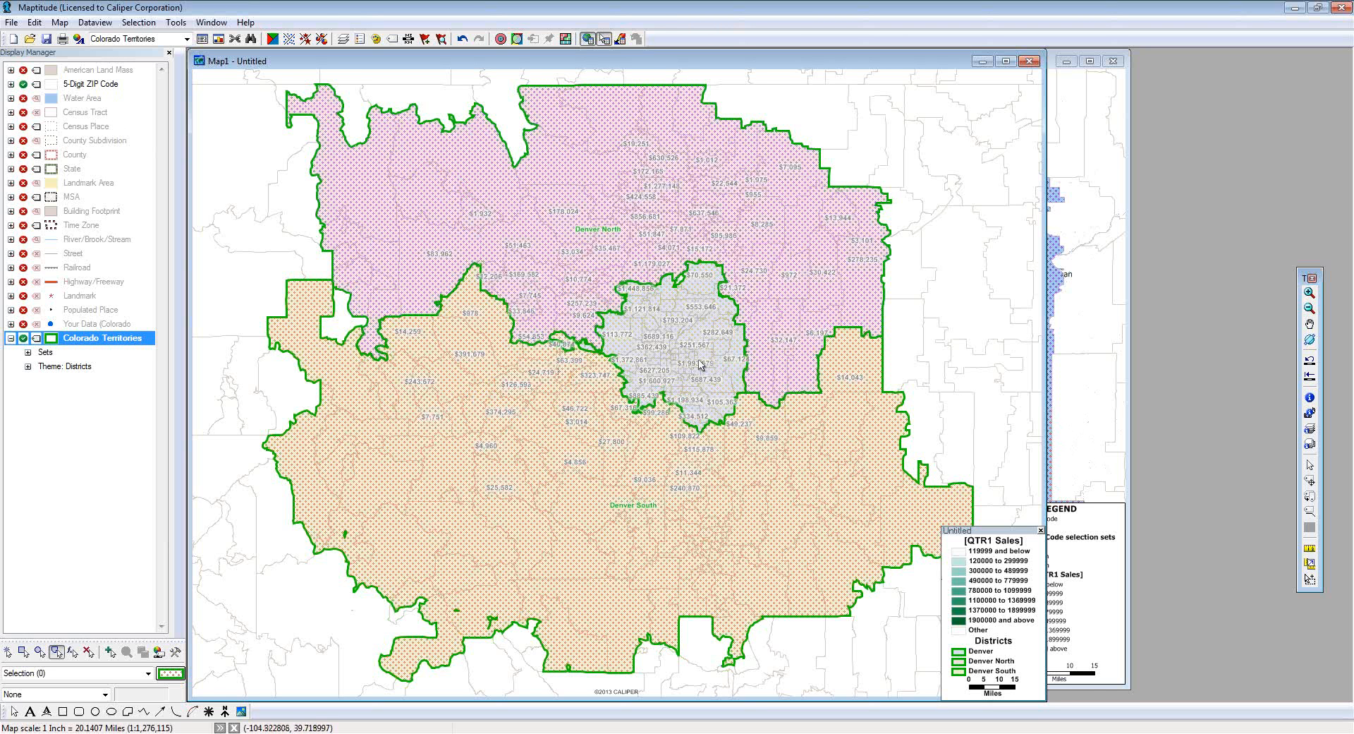
pyautogui.click(11, 84)
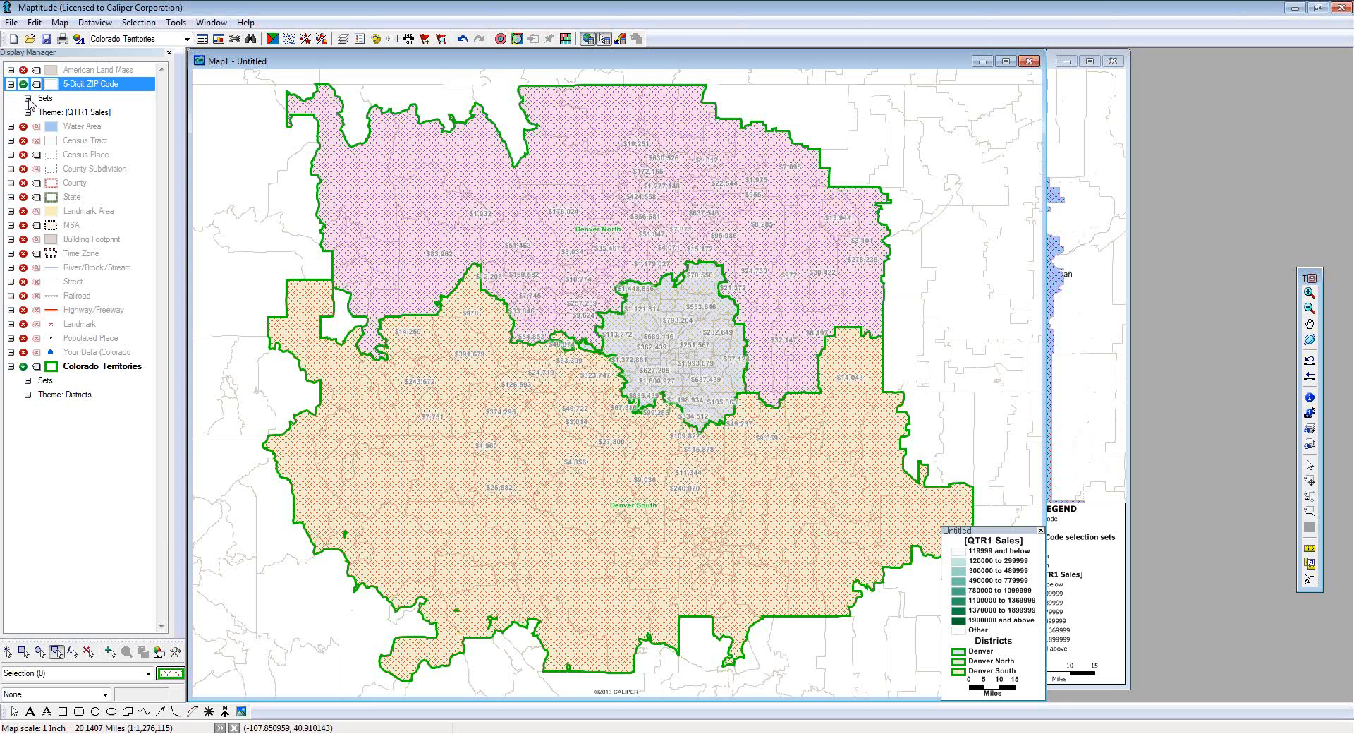
pyautogui.click(27, 98)
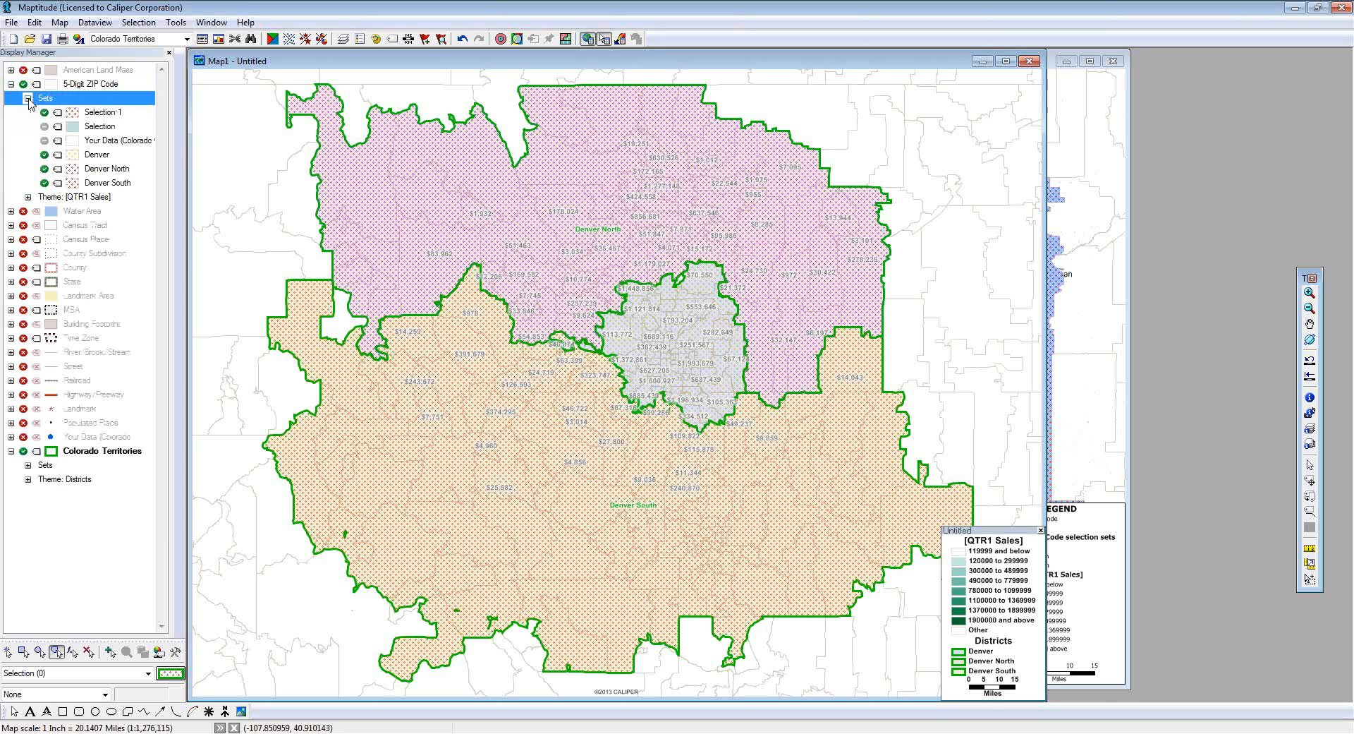
pyautogui.click(44, 157)
pyautogui.click(44, 155)
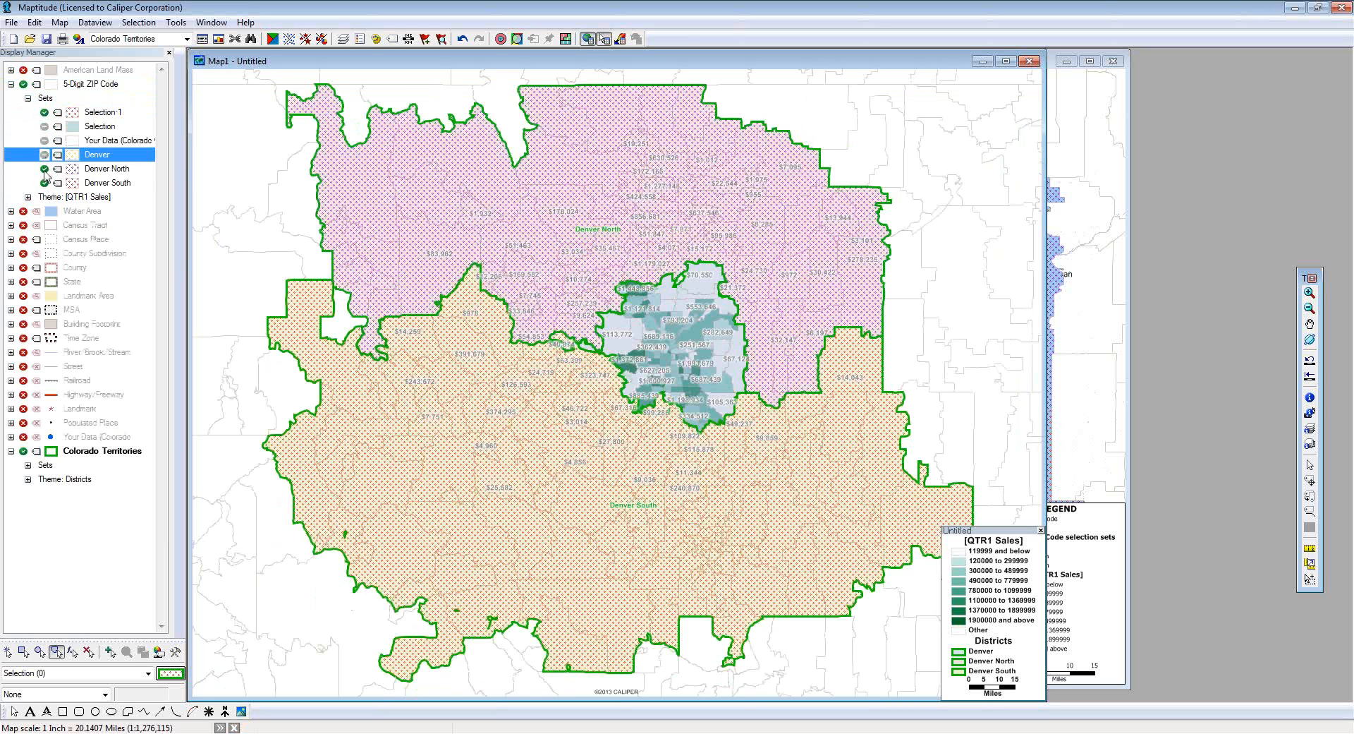
pyautogui.click(43, 169)
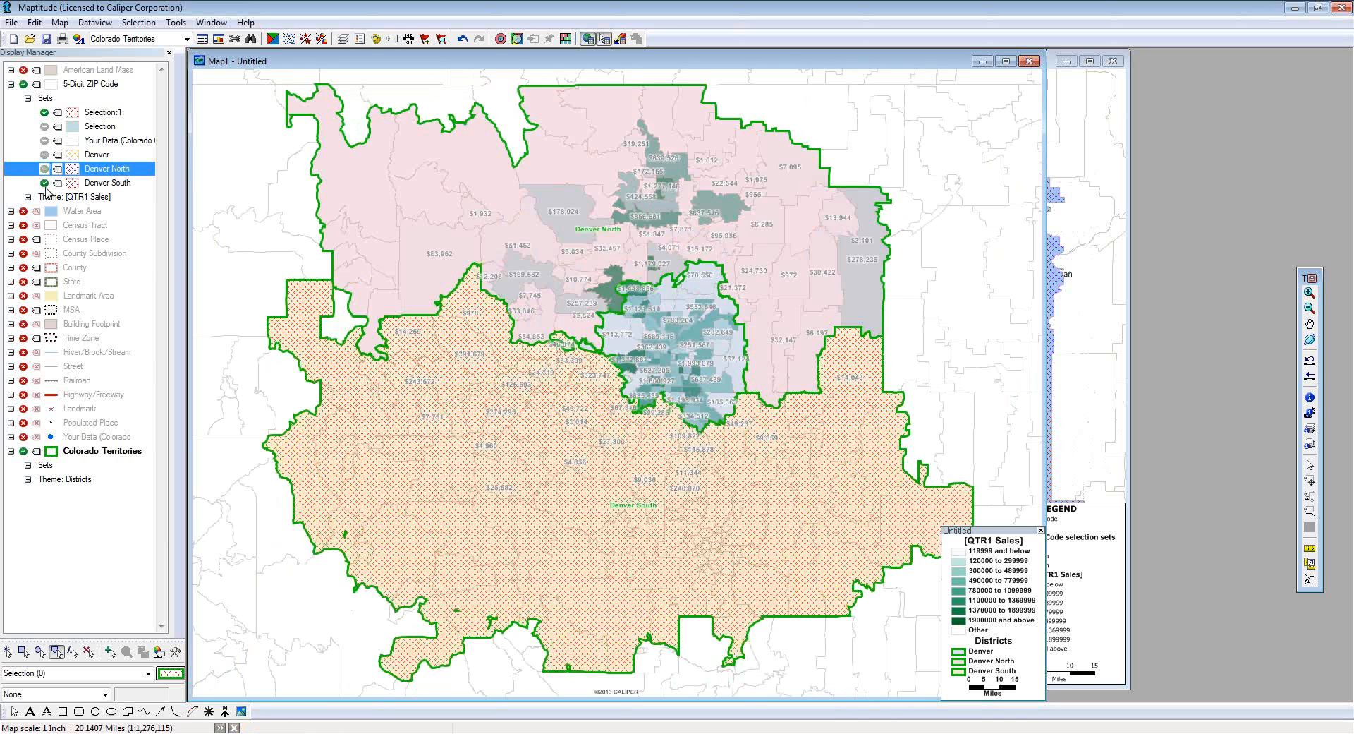
pyautogui.click(44, 183)
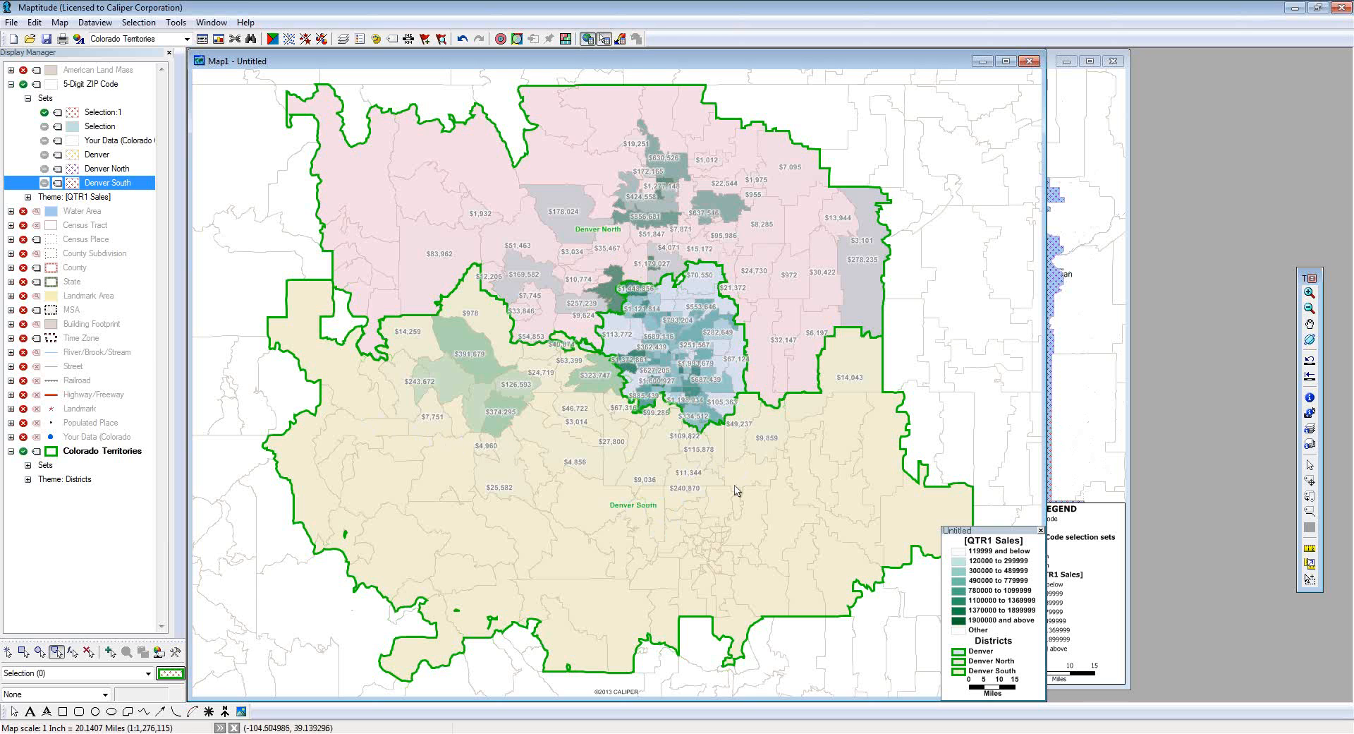
# Step: Change the border color of the Colorado Territories layer to black
pyautogui.click(51, 451)
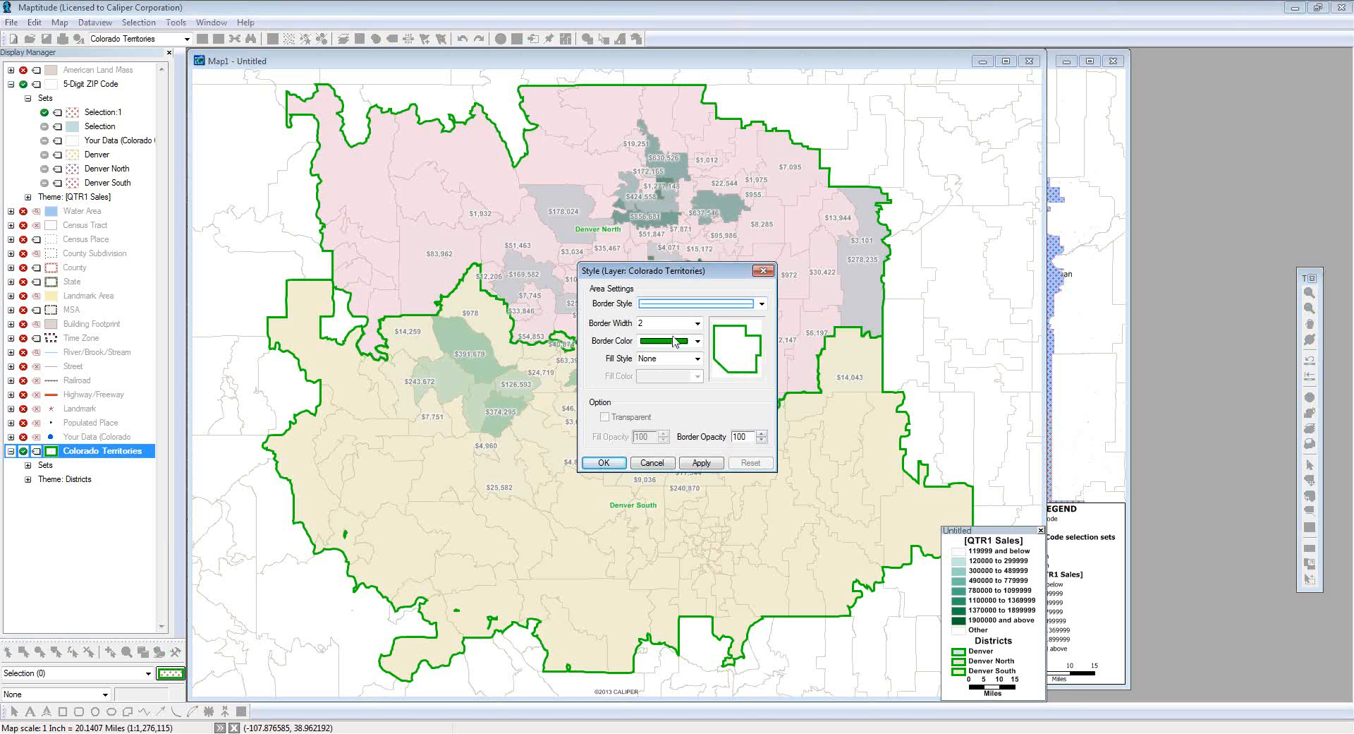
pyautogui.click(697, 340)
pyautogui.moveTo(697, 376); pyautogui.dragTo(698, 359)
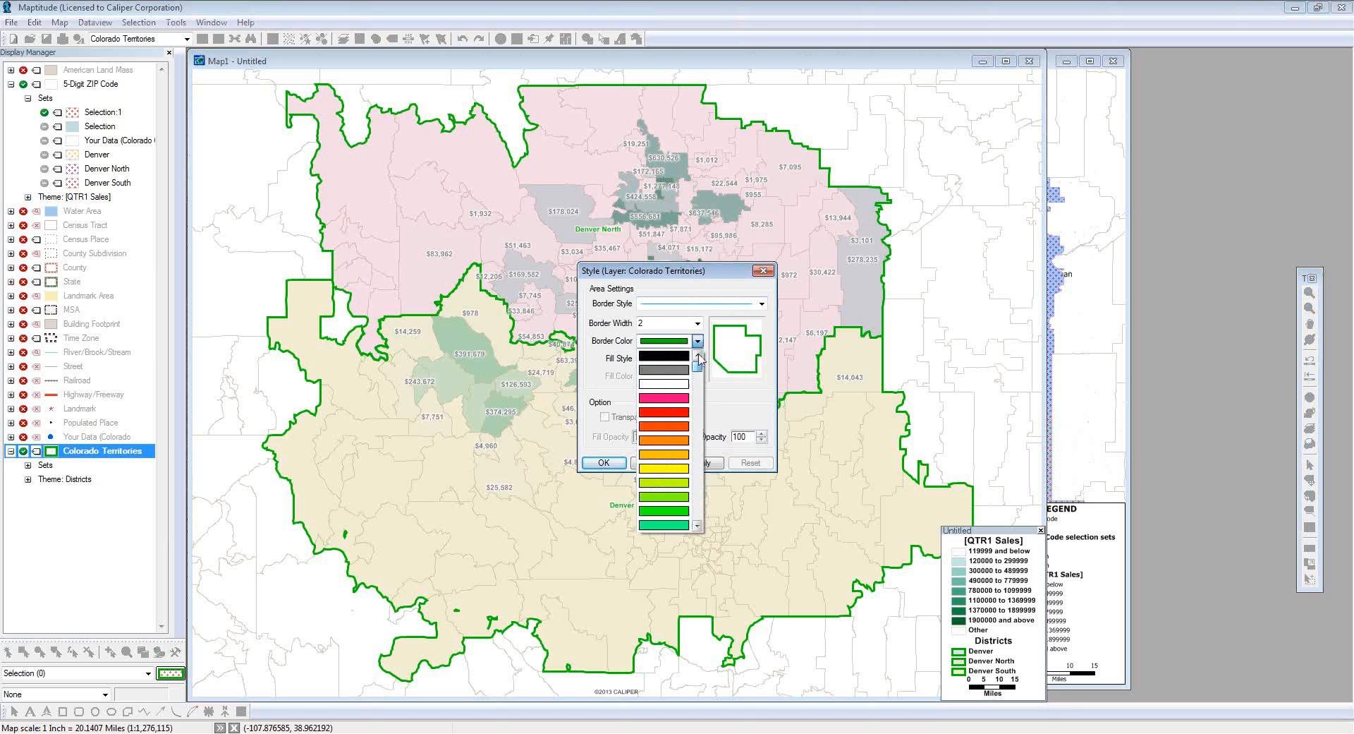
pyautogui.click(678, 357)
pyautogui.click(618, 462)
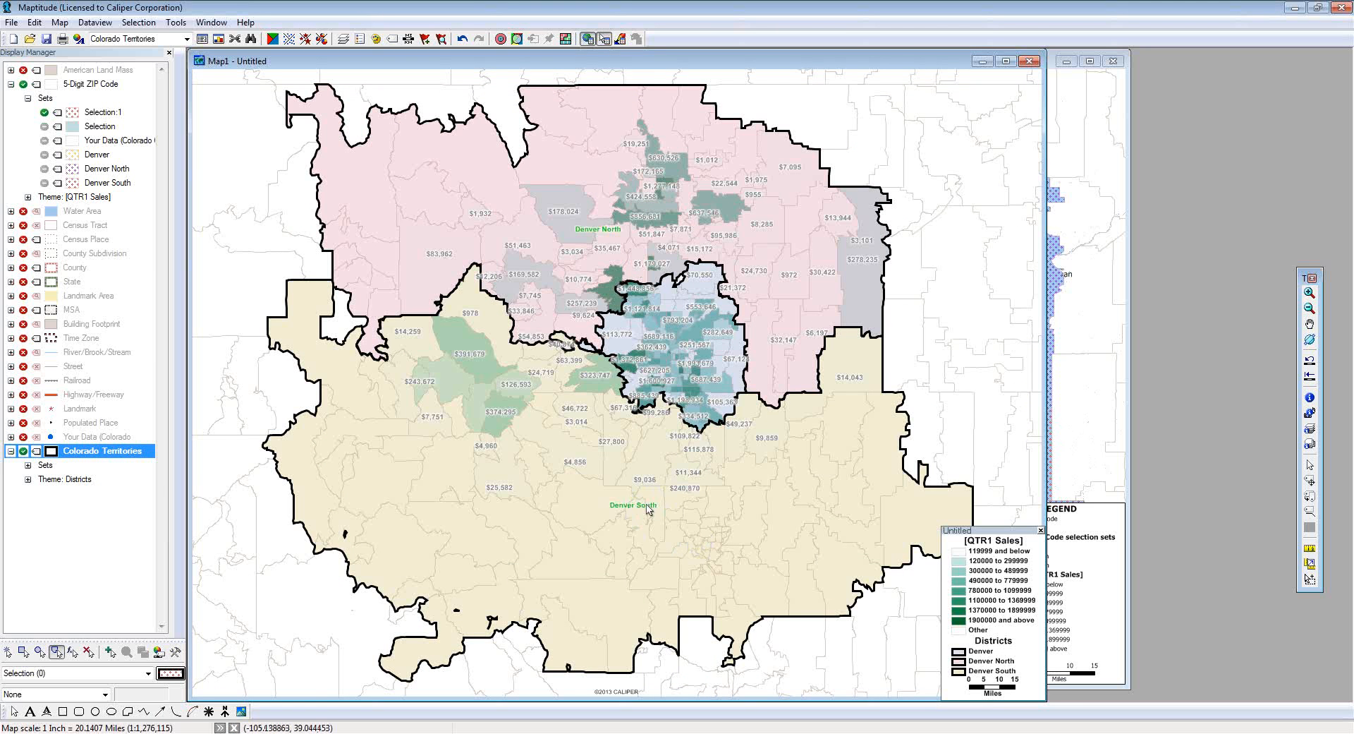
# Step: Change the color of the Colorado Territories district labels to black
pyautogui.click(37, 453)
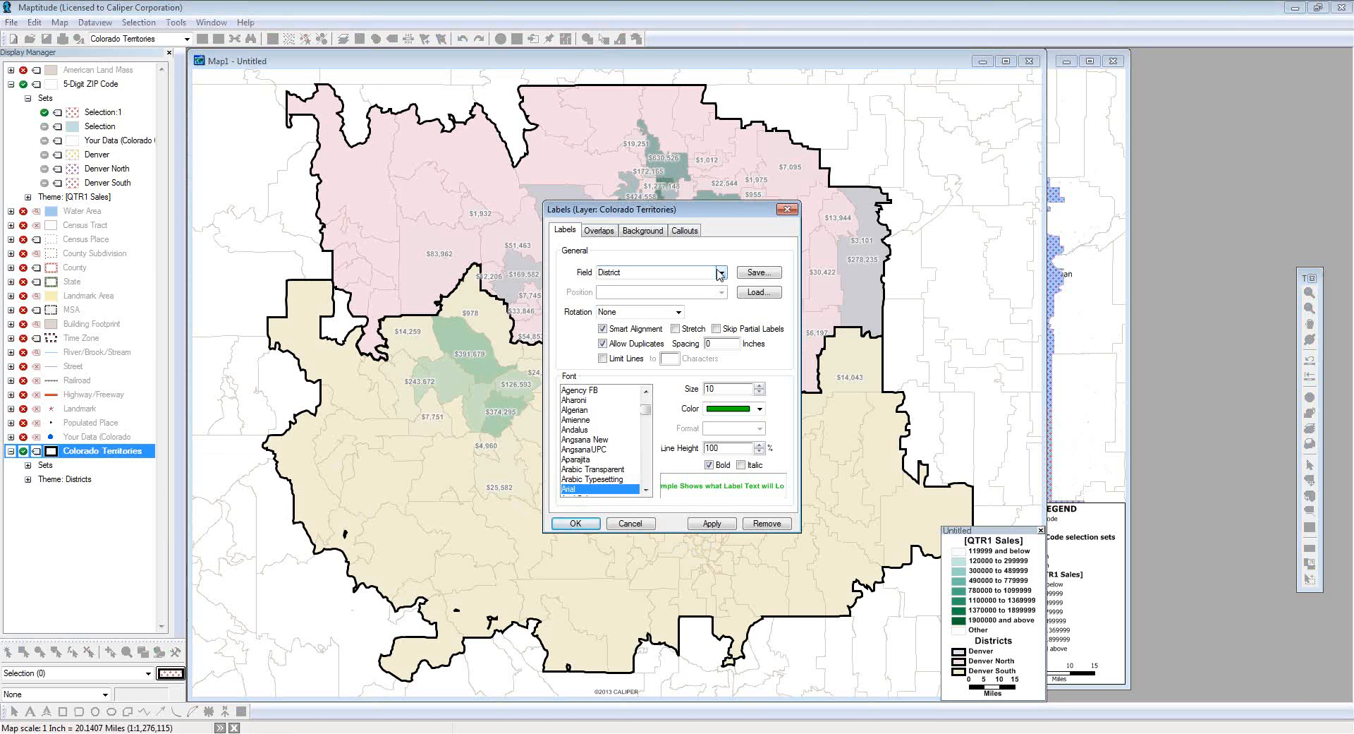
pyautogui.click(759, 408)
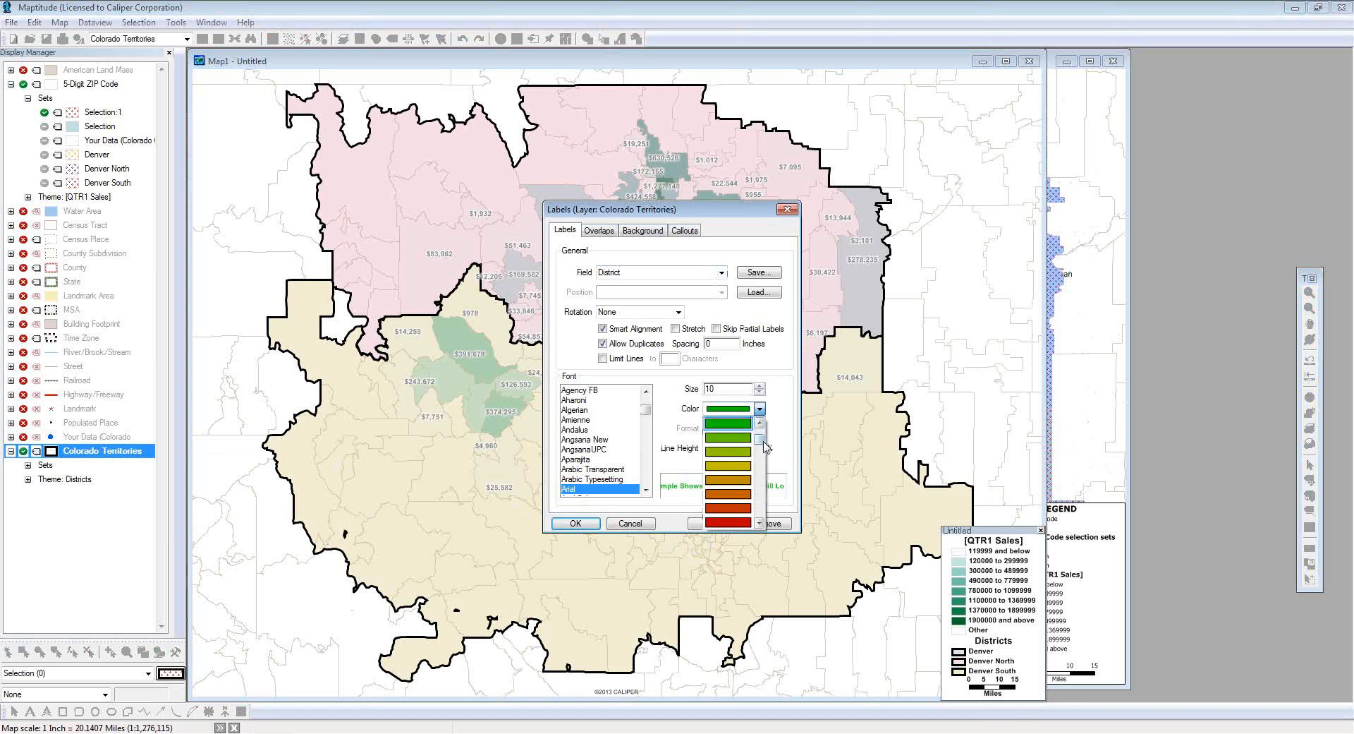
pyautogui.moveTo(763, 441); pyautogui.dragTo(763, 423)
pyautogui.click(736, 424)
pyautogui.click(591, 524)
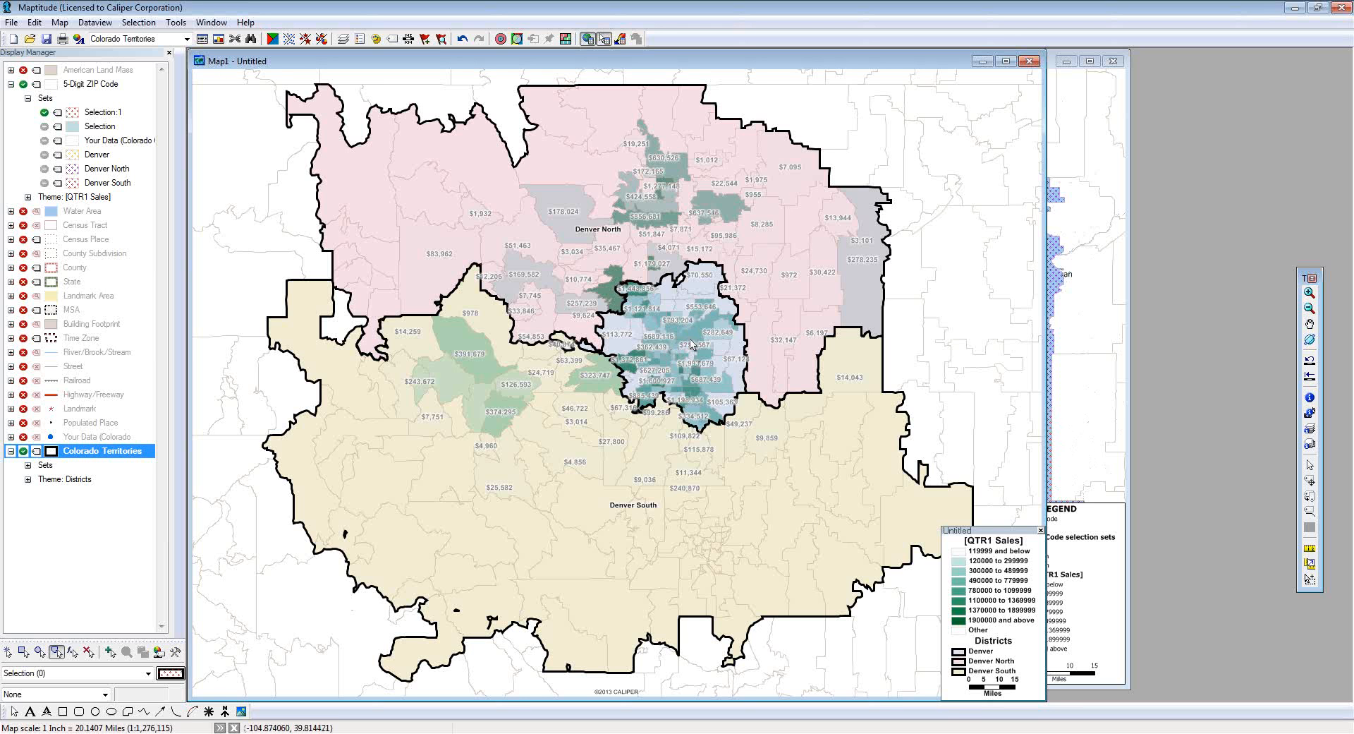
# Step: Display the hidden labels and prioritize the display of the Denver territory label at the center of the map
pyautogui.click(60, 23)
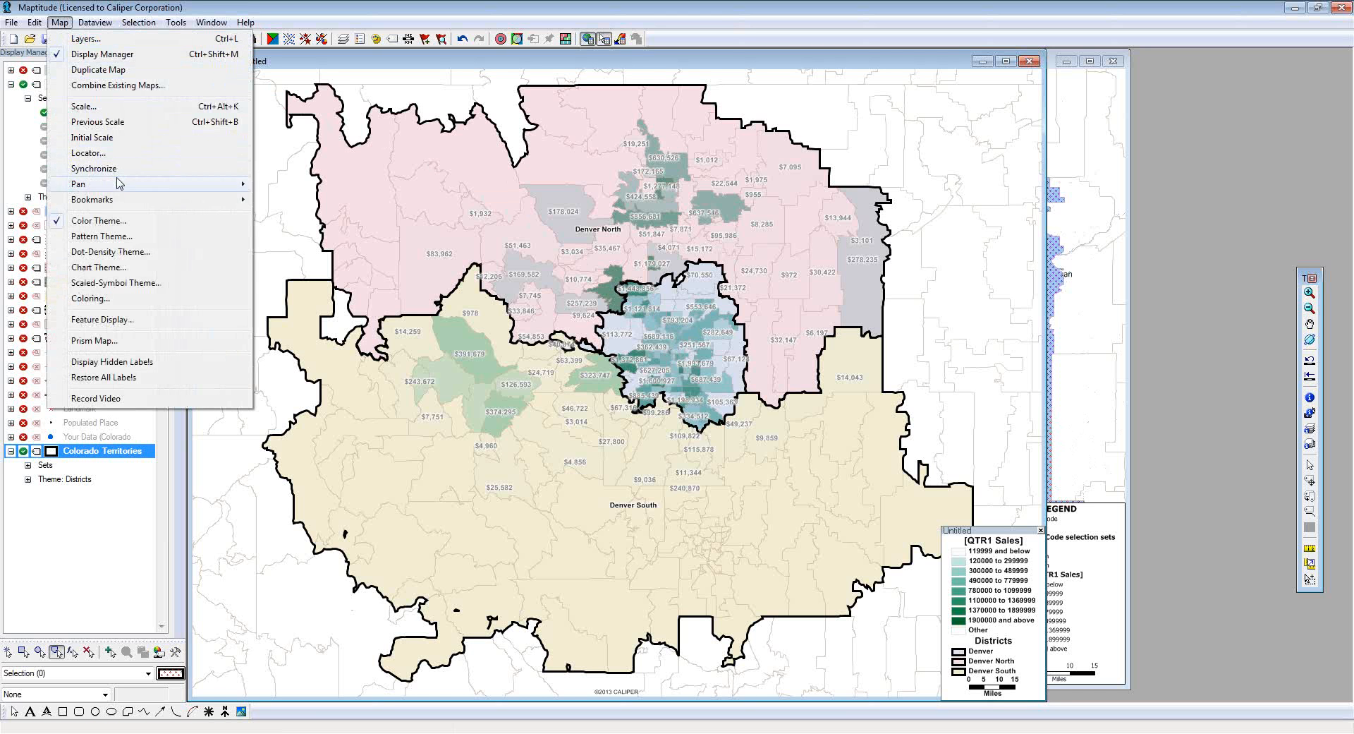
pyautogui.click(135, 364)
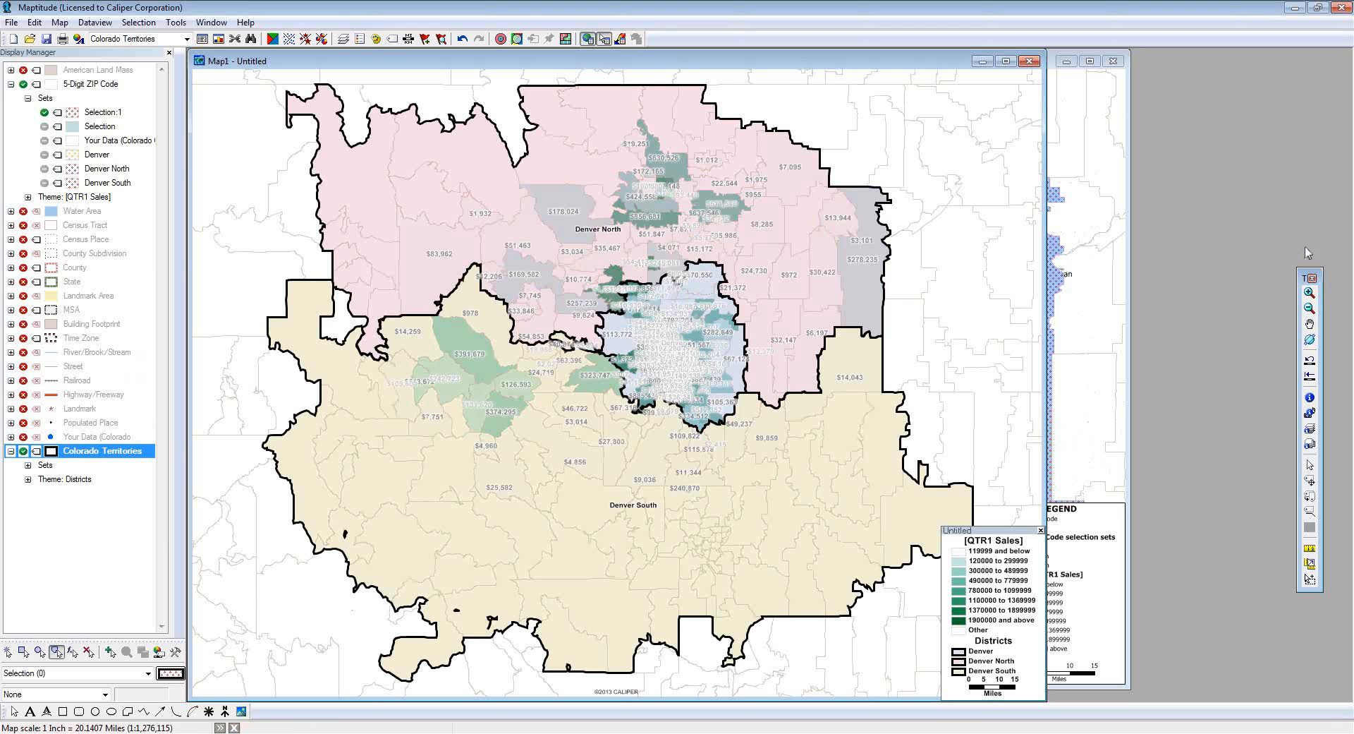
pyautogui.click(1310, 293)
pyautogui.moveTo(658, 329); pyautogui.dragTo(695, 359)
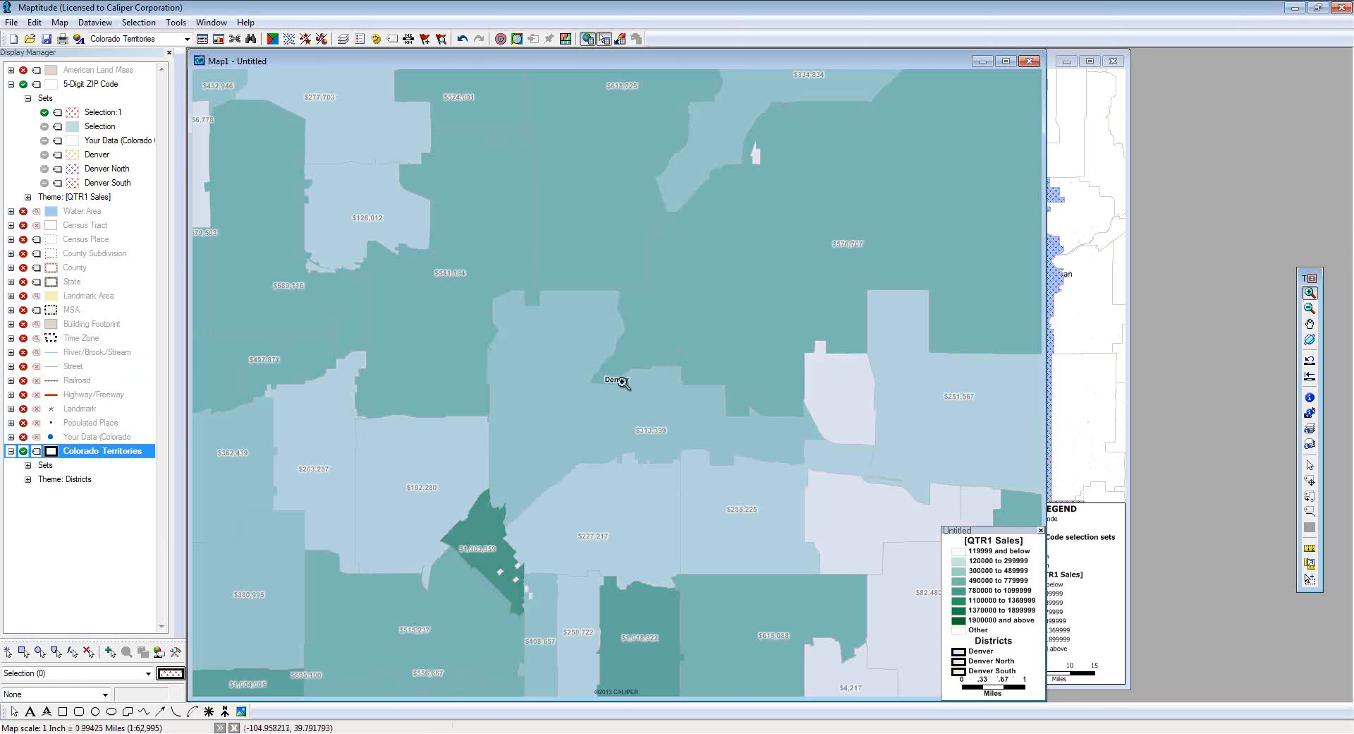
pyautogui.click(1310, 481)
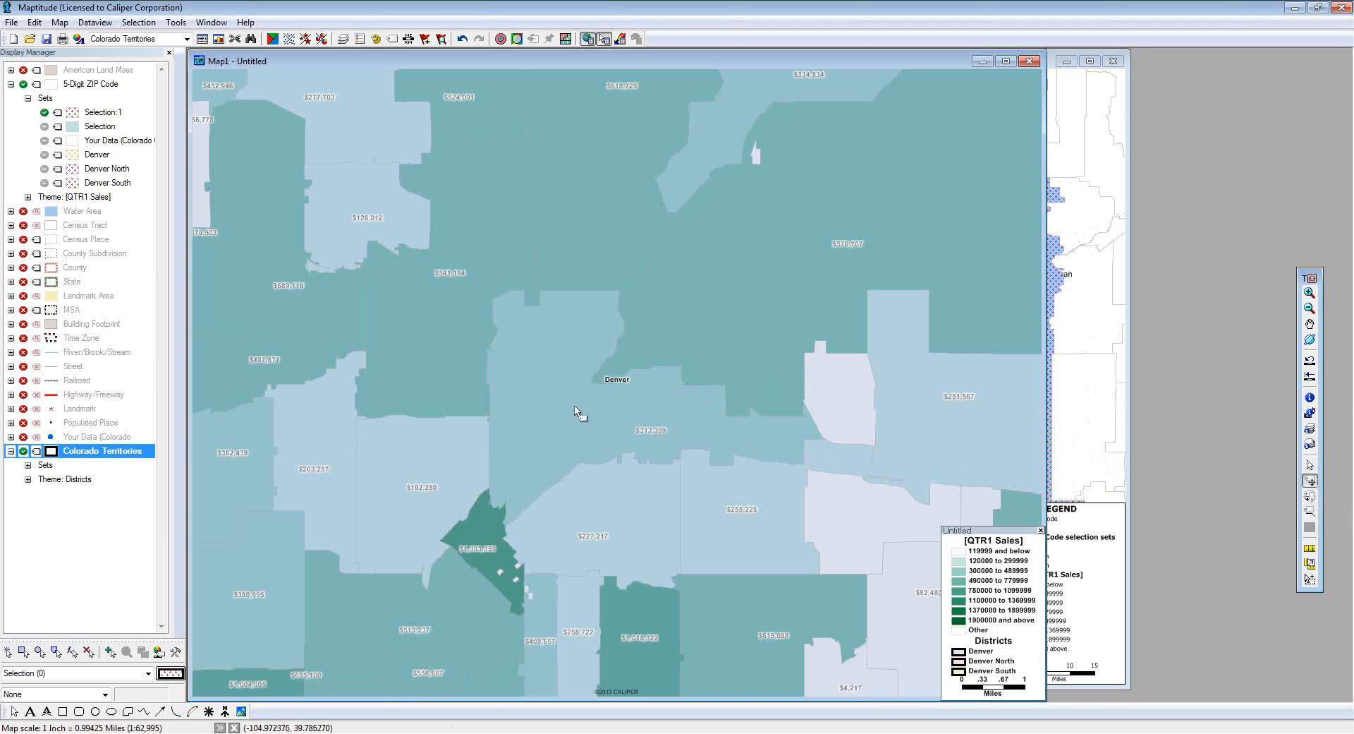
pyautogui.rightClick(617, 383)
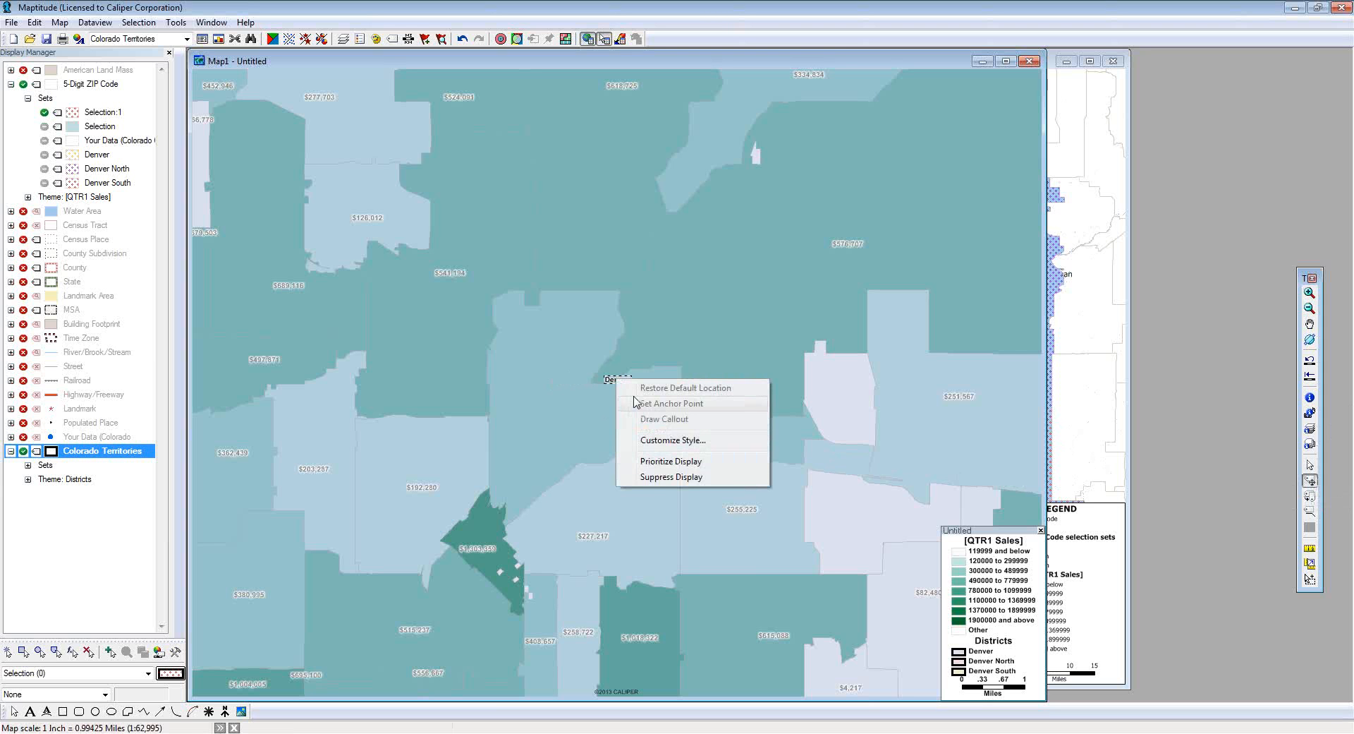
pyautogui.click(697, 463)
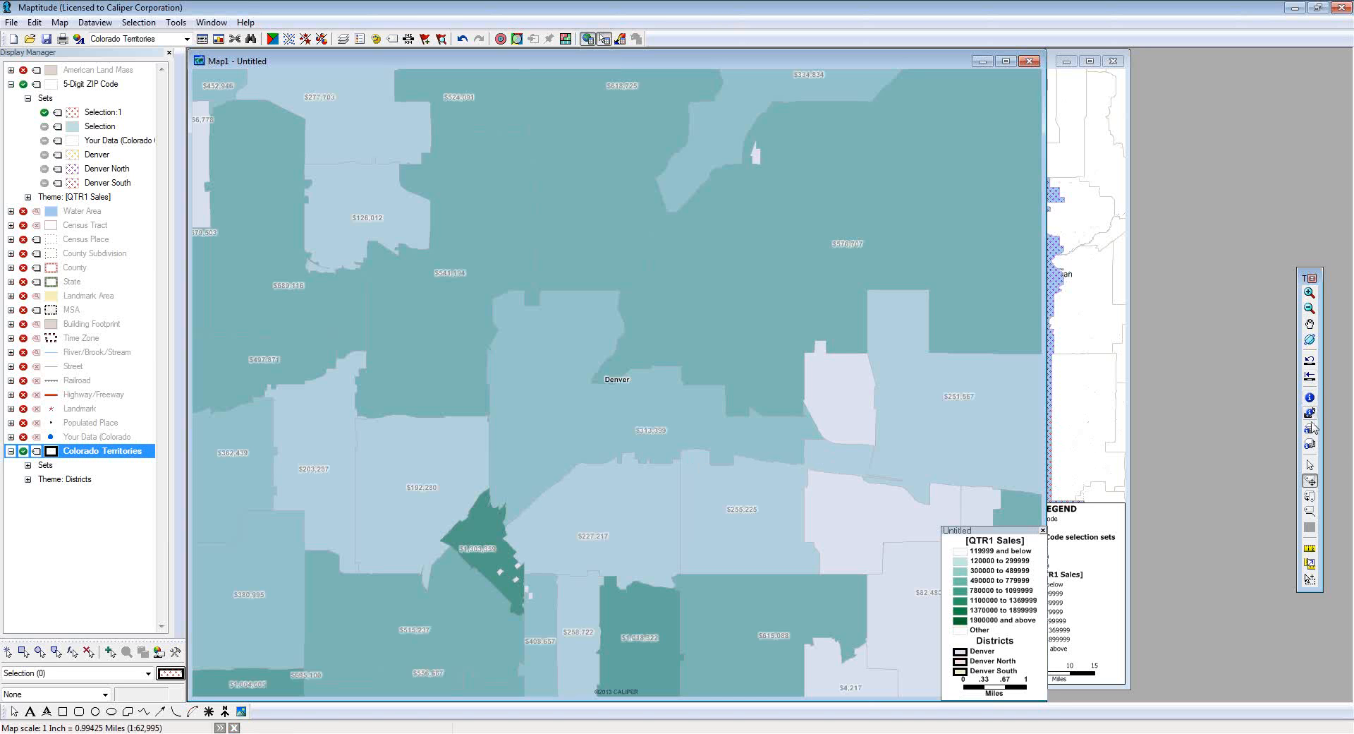
# Step: Return to the previous map scale and turn off the display of hidden labels
pyautogui.click(1310, 360)
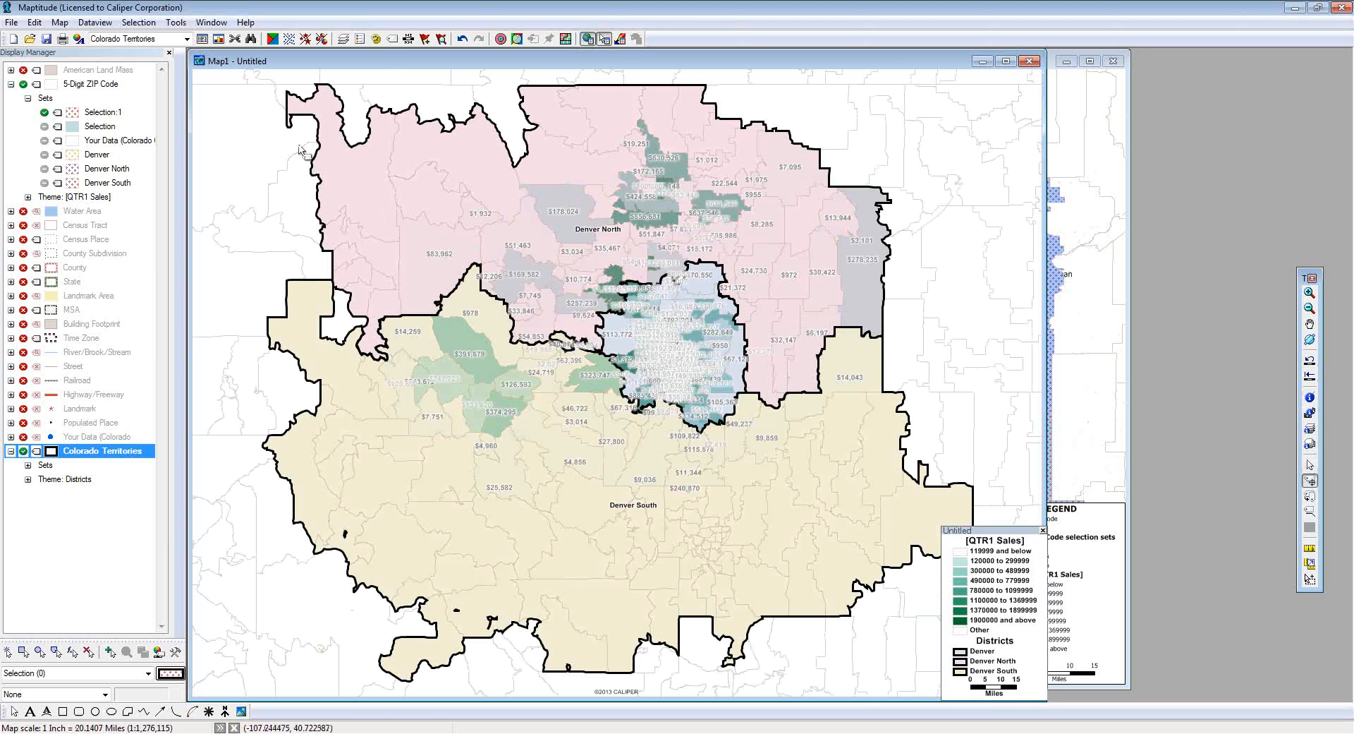
pyautogui.click(60, 22)
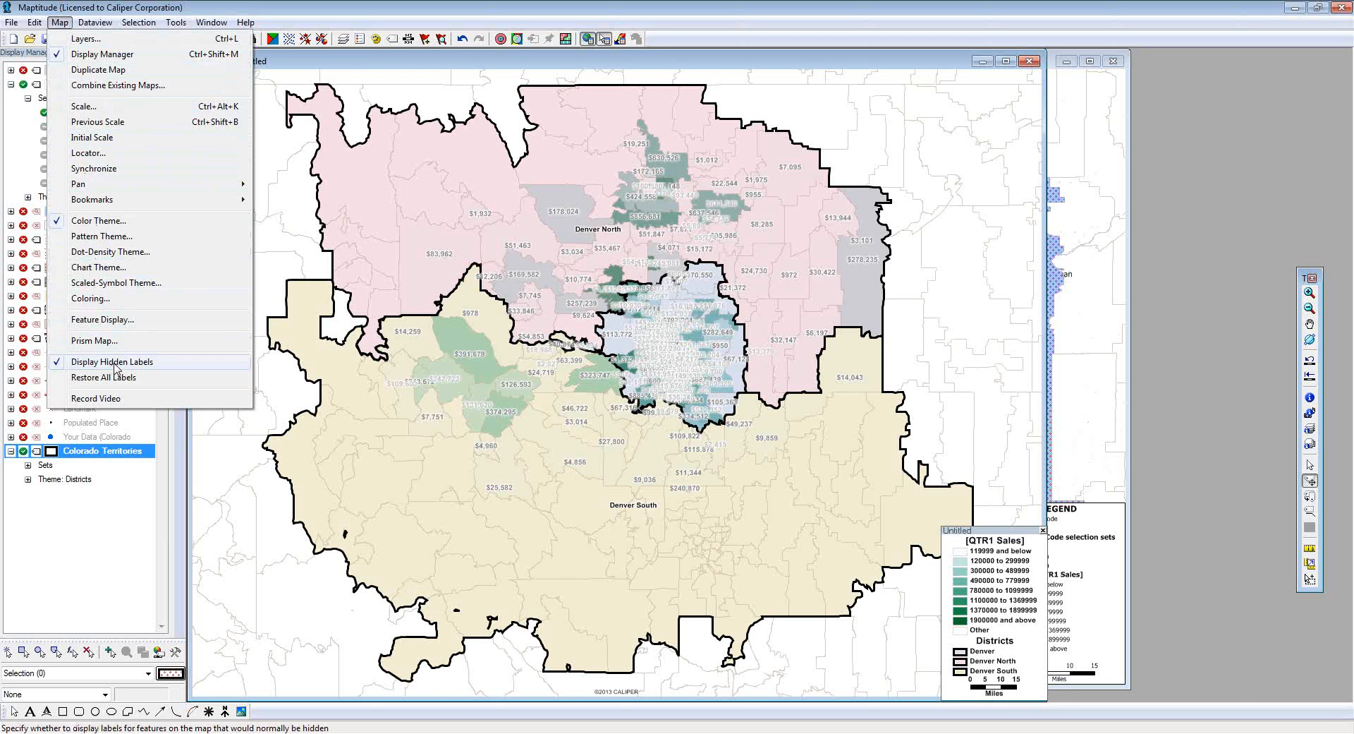
pyautogui.click(114, 363)
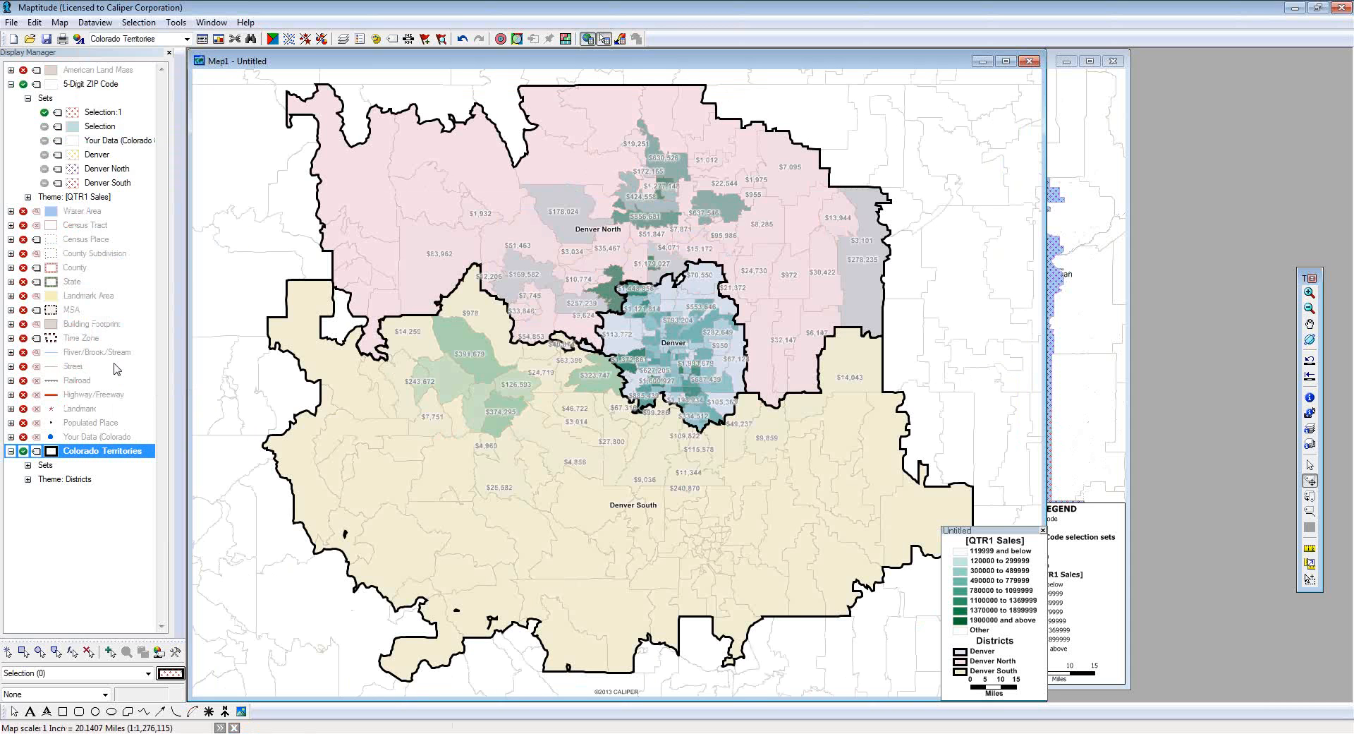
# Step: Set the label font size of the Colorado Territories layer to 16
pyautogui.doubleClick(37, 452)
pyautogui.click(758, 385)
pyautogui.click(759, 386)
pyautogui.click(758, 386)
pyautogui.click(758, 386)
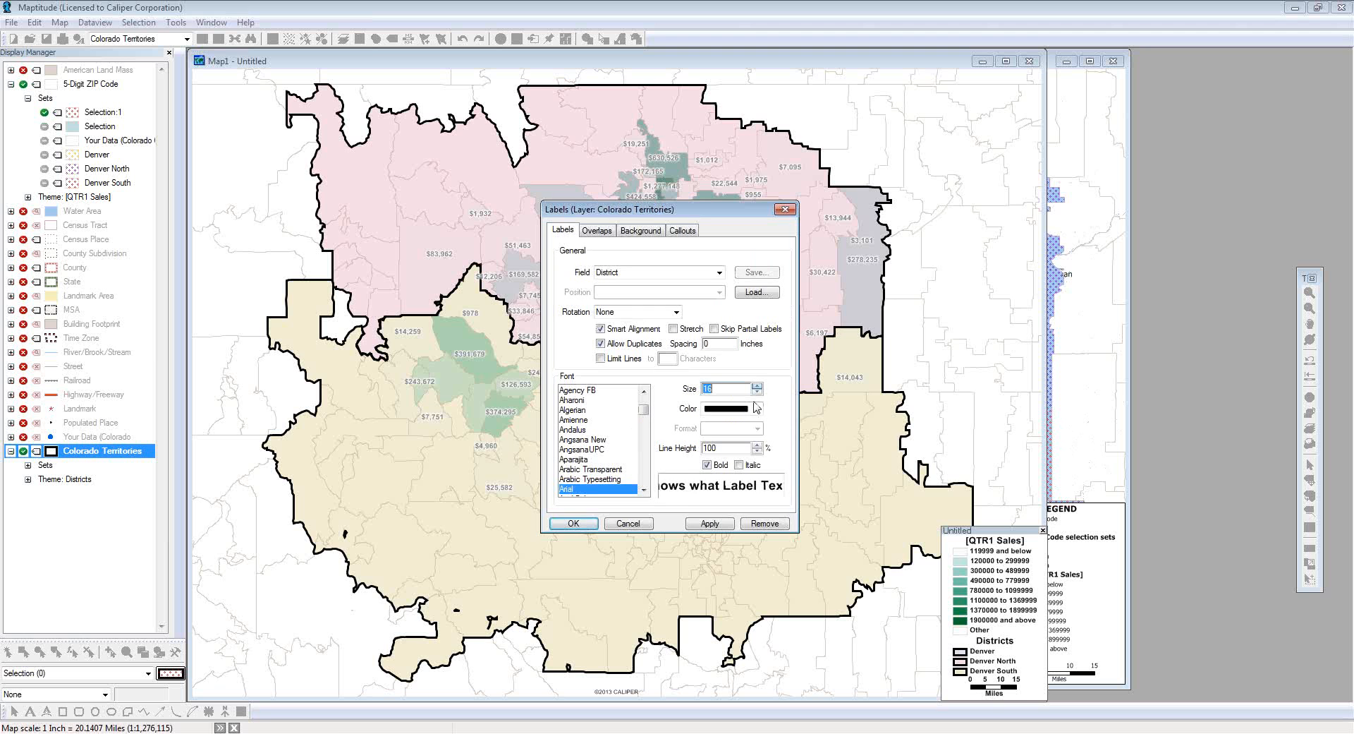
pyautogui.click(574, 523)
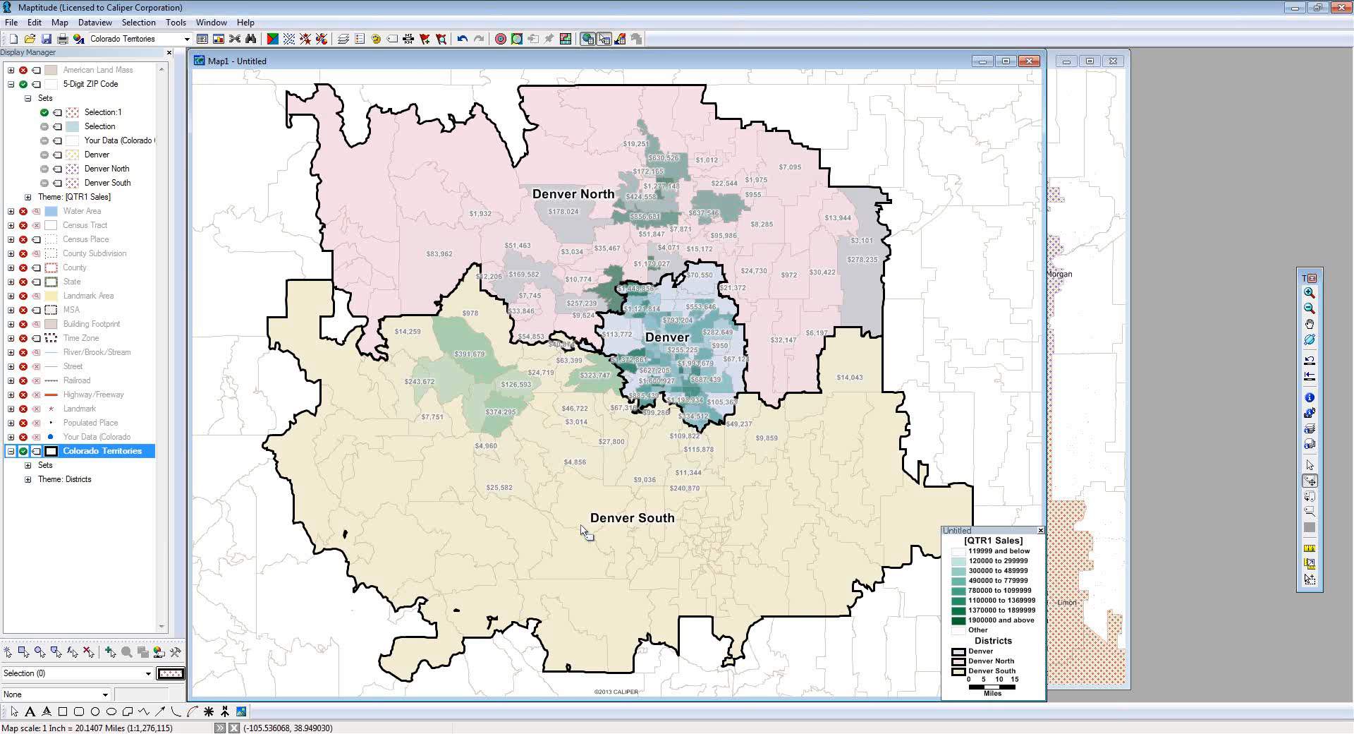
# Step: Create a new map containing all layers of the current territory map
pyautogui.click(60, 21)
pyautogui.click(92, 93)
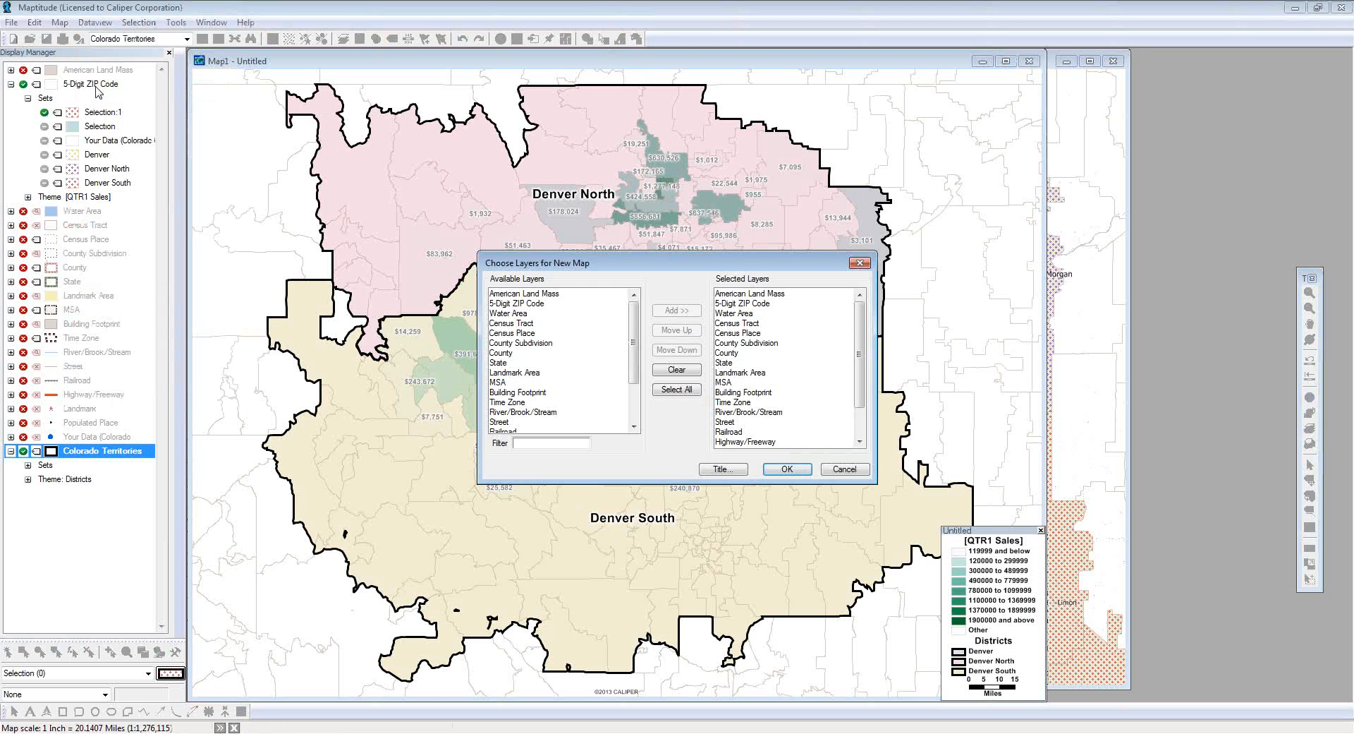
pyautogui.click(795, 471)
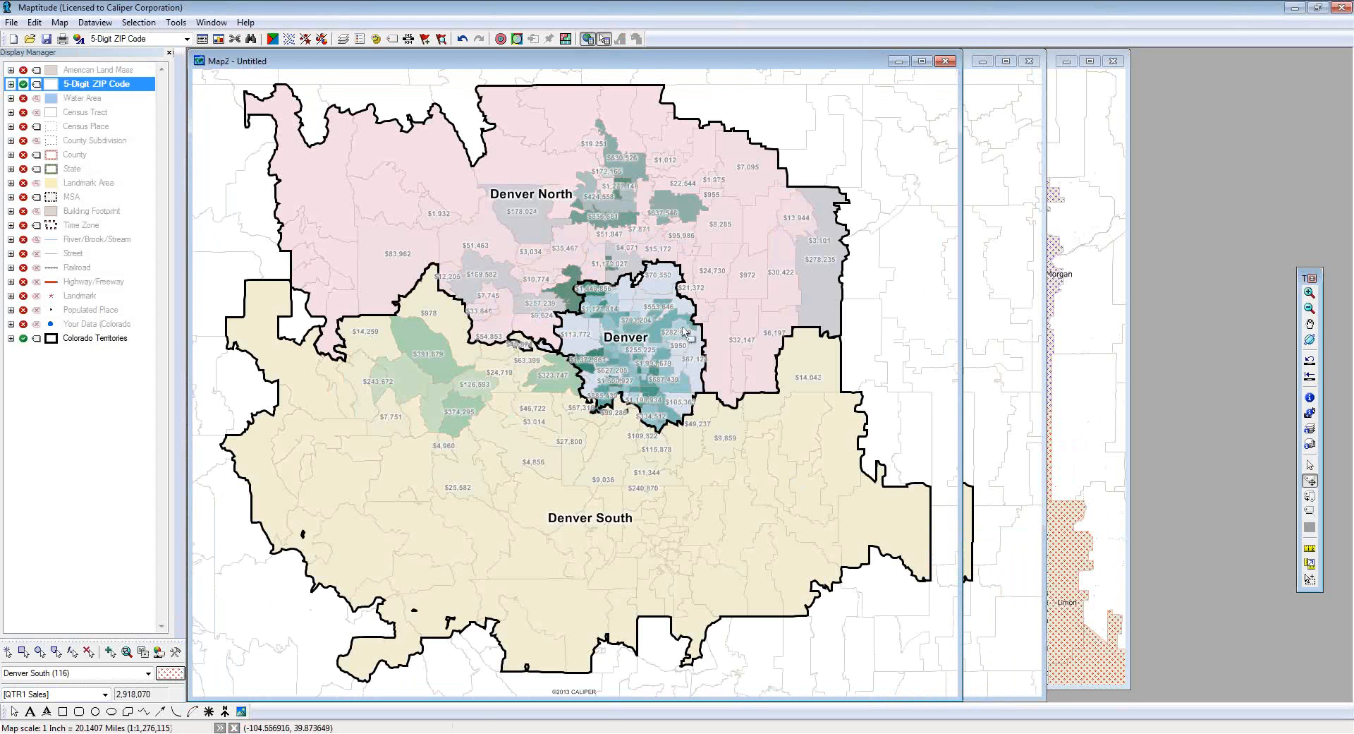
# Step: Show the Colorado customer point layer and style its markers as filled squares of size 2
pyautogui.click(23, 323)
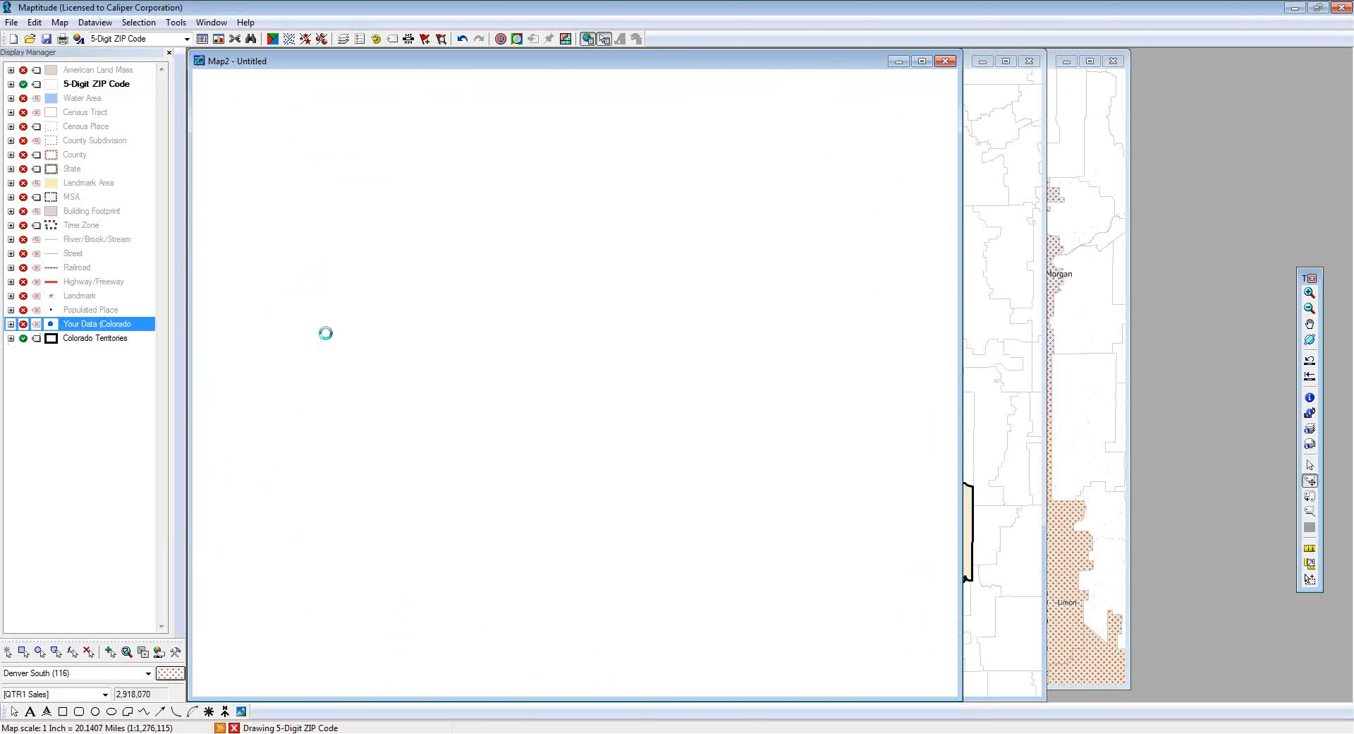
pyautogui.click(49, 324)
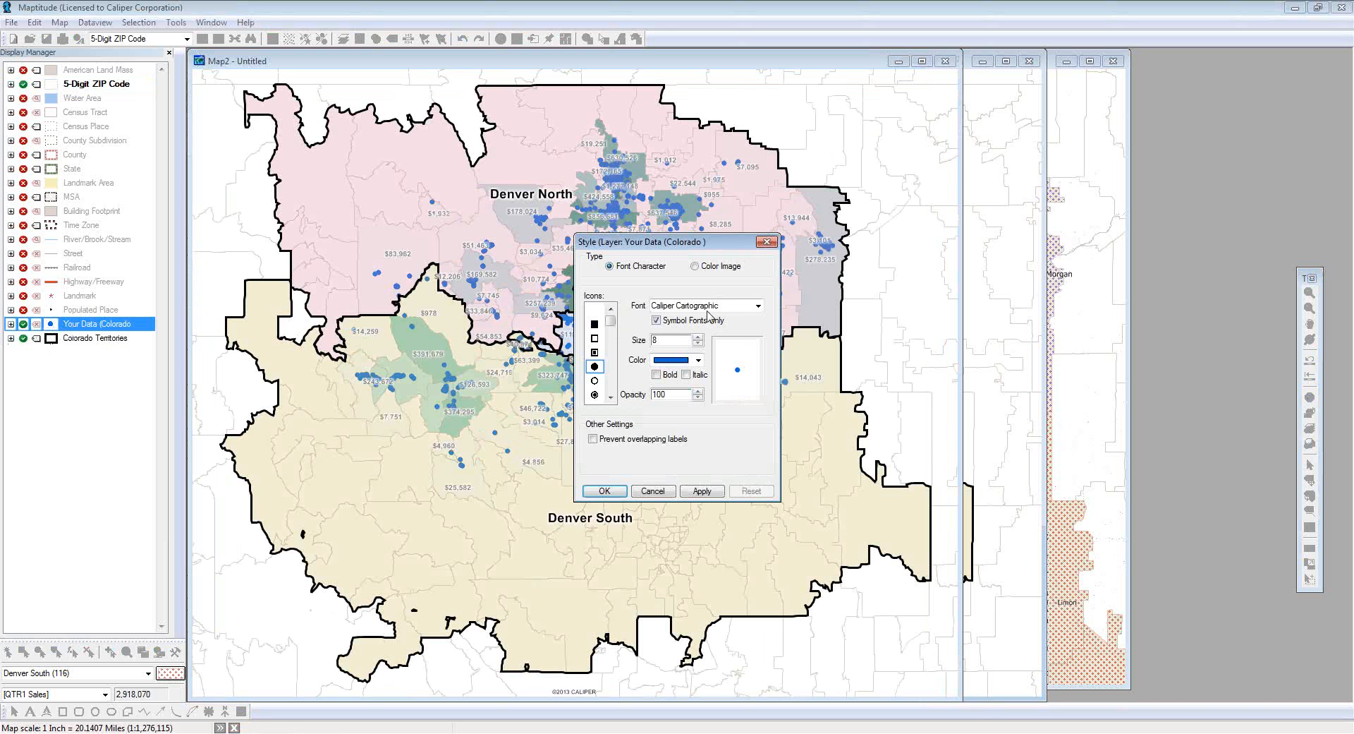
pyautogui.click(595, 324)
pyautogui.click(699, 343)
pyautogui.click(699, 343)
pyautogui.click(698, 343)
pyautogui.click(605, 491)
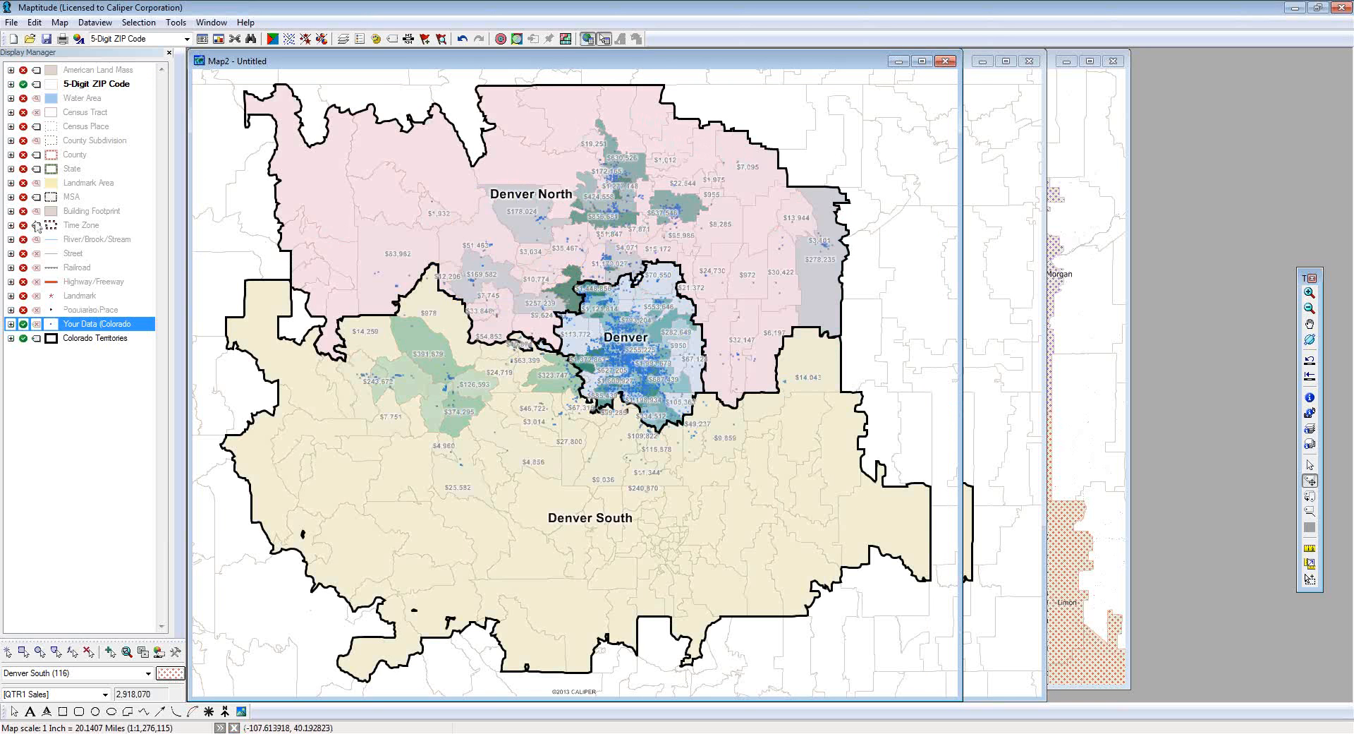
# Step: Change the Colorado customer markers to black and set their size to 4
pyautogui.click(50, 324)
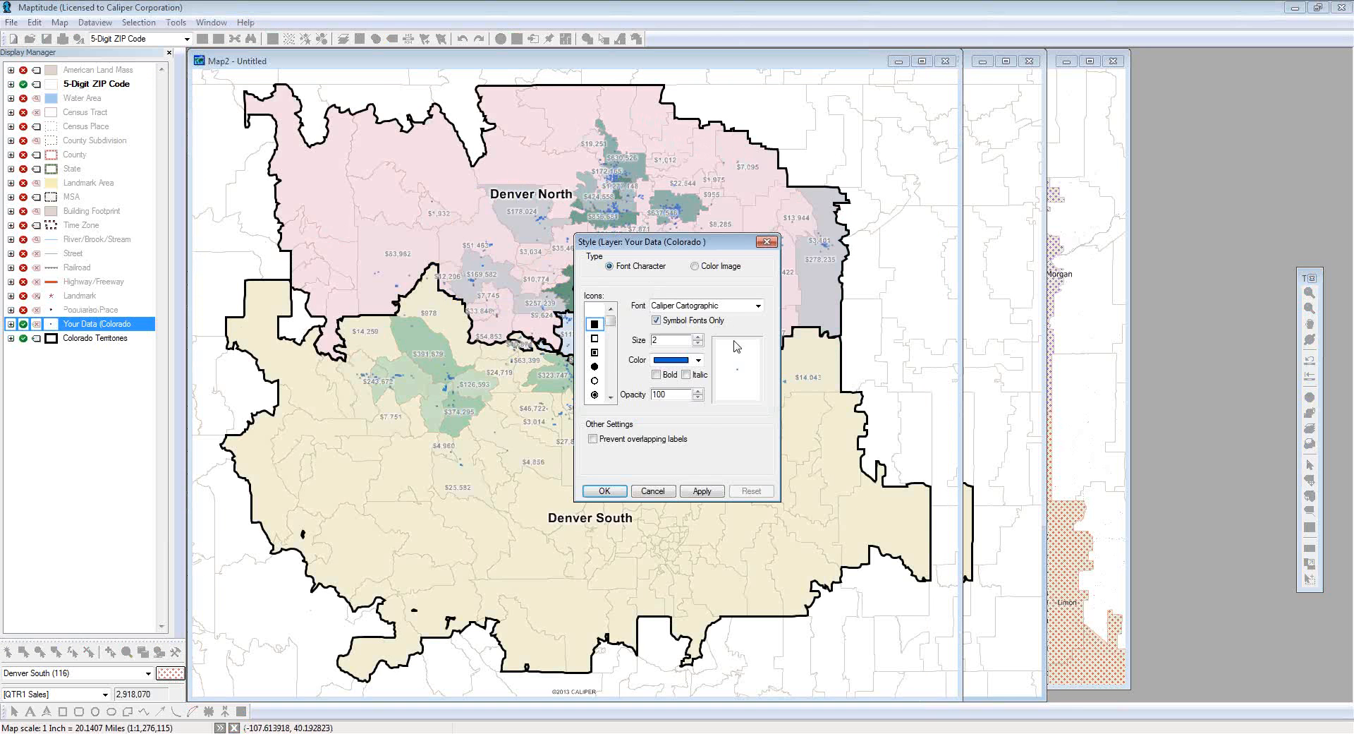
pyautogui.click(699, 359)
pyautogui.moveTo(698, 422); pyautogui.dragTo(699, 384)
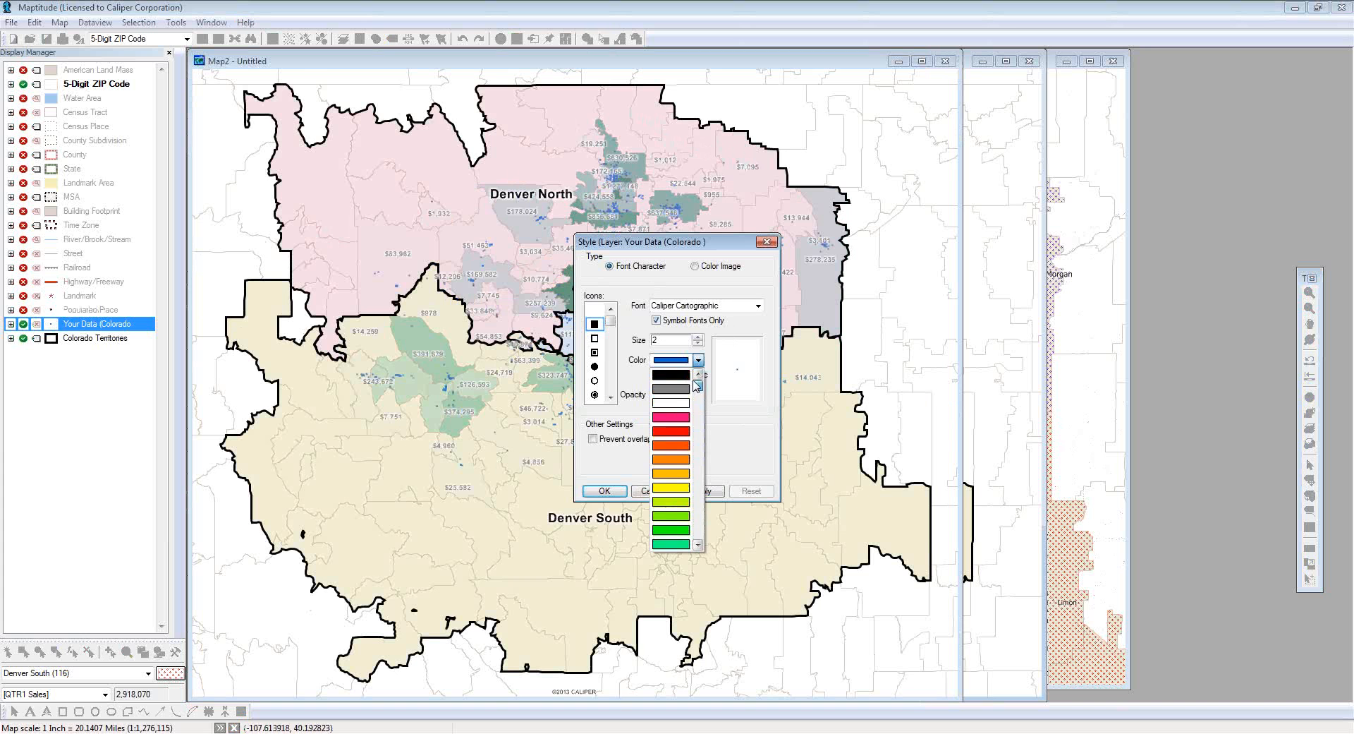
pyautogui.click(673, 375)
pyautogui.click(698, 336)
pyautogui.click(698, 336)
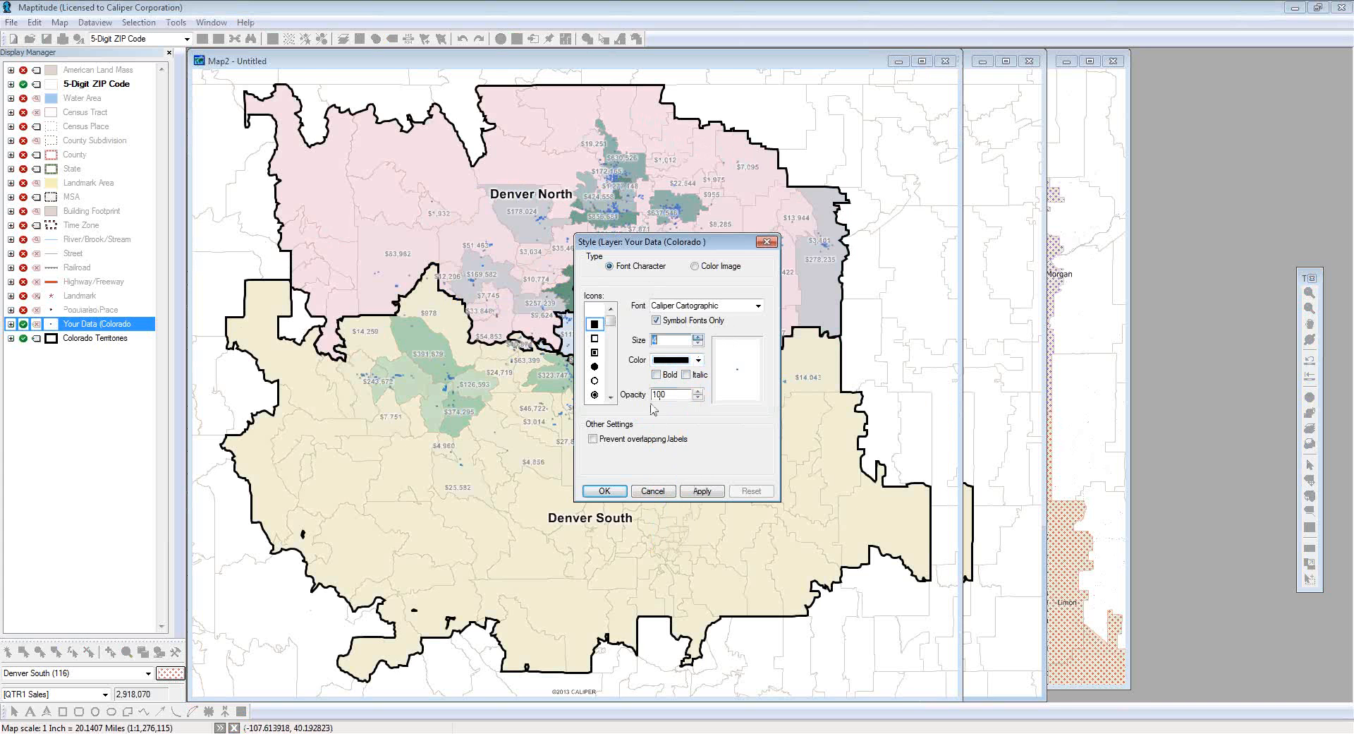
pyautogui.click(605, 491)
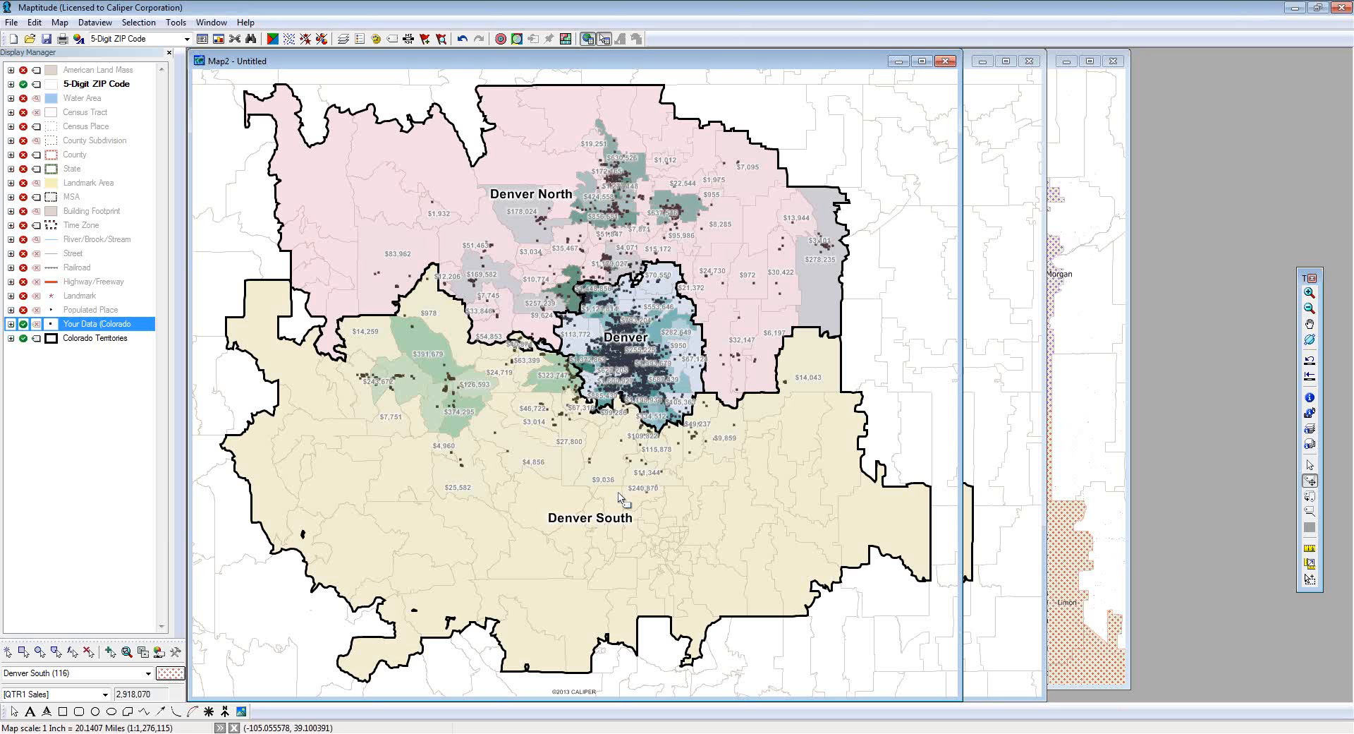
# Step: Start a new map of your own data using the Denver Customers sheet of Denver Customers.xls
pyautogui.click(12, 42)
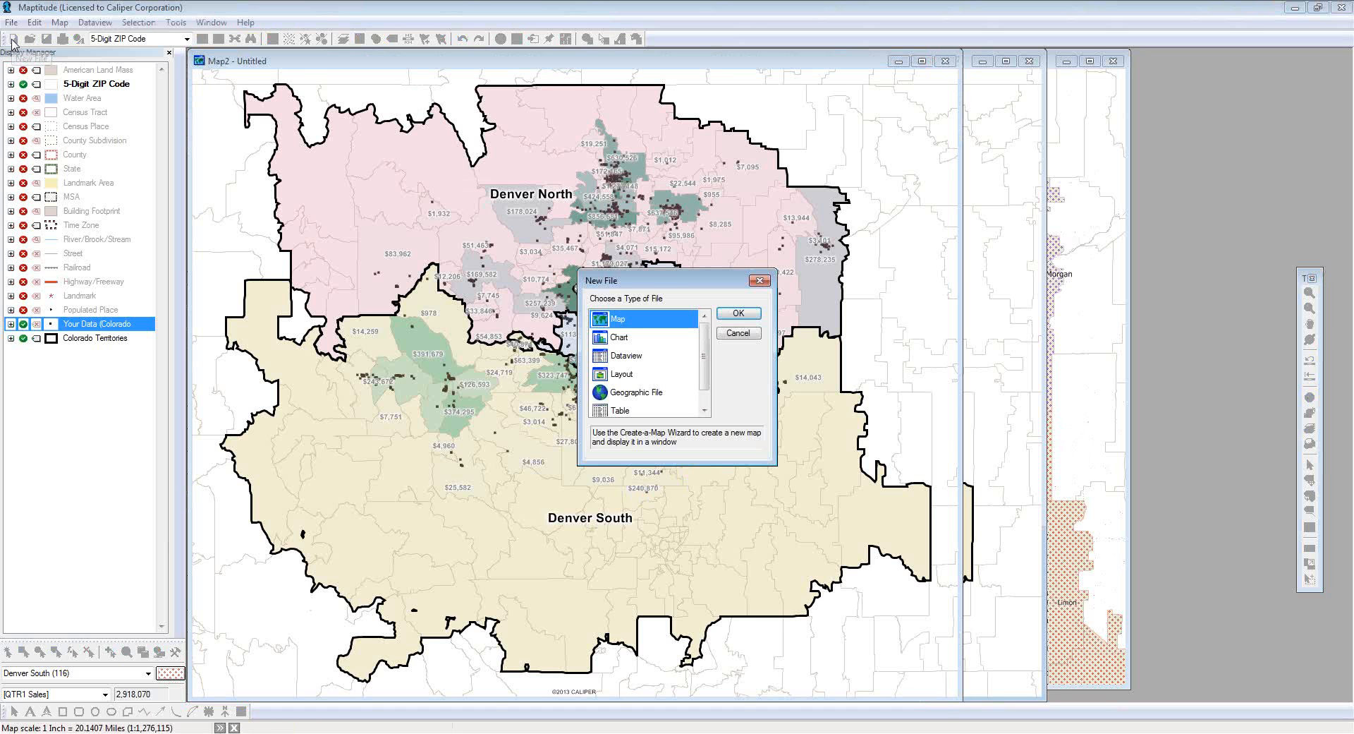
pyautogui.click(734, 314)
pyautogui.click(836, 320)
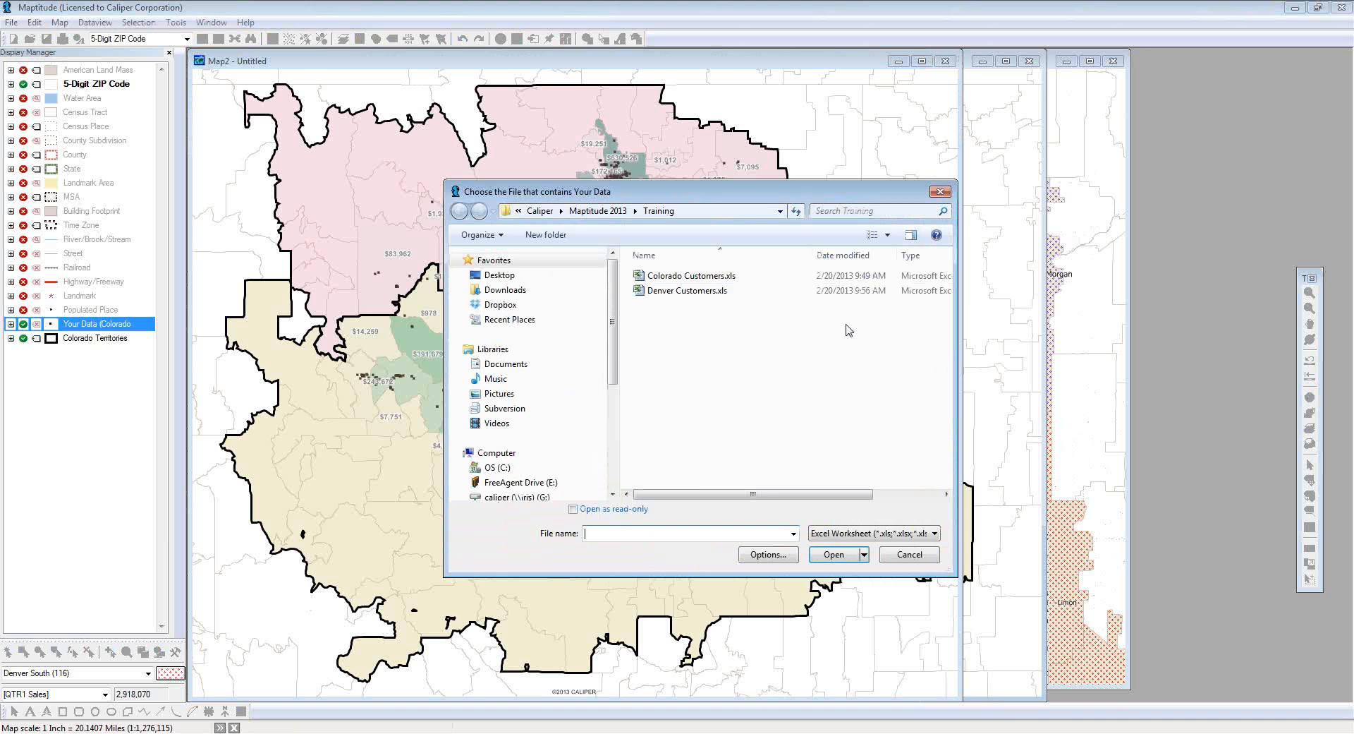
pyautogui.click(708, 292)
pyautogui.click(829, 556)
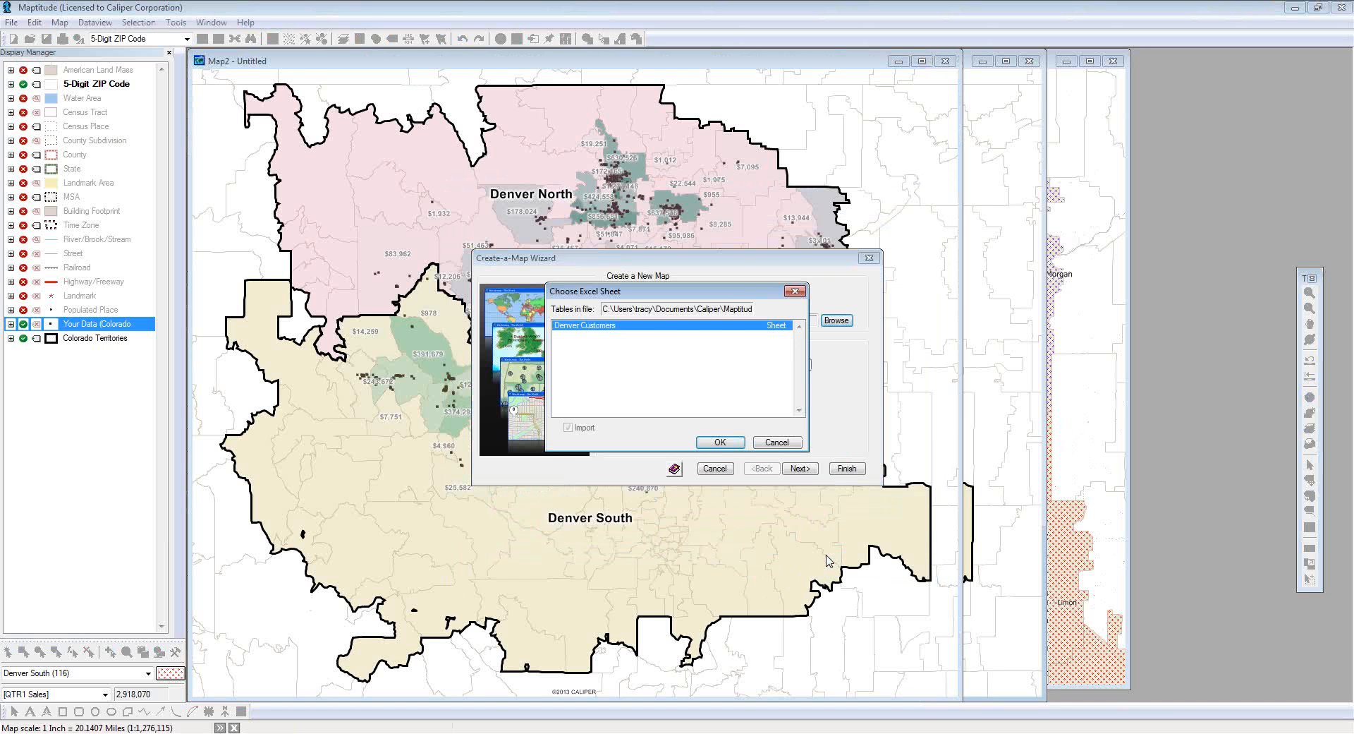
pyautogui.click(720, 441)
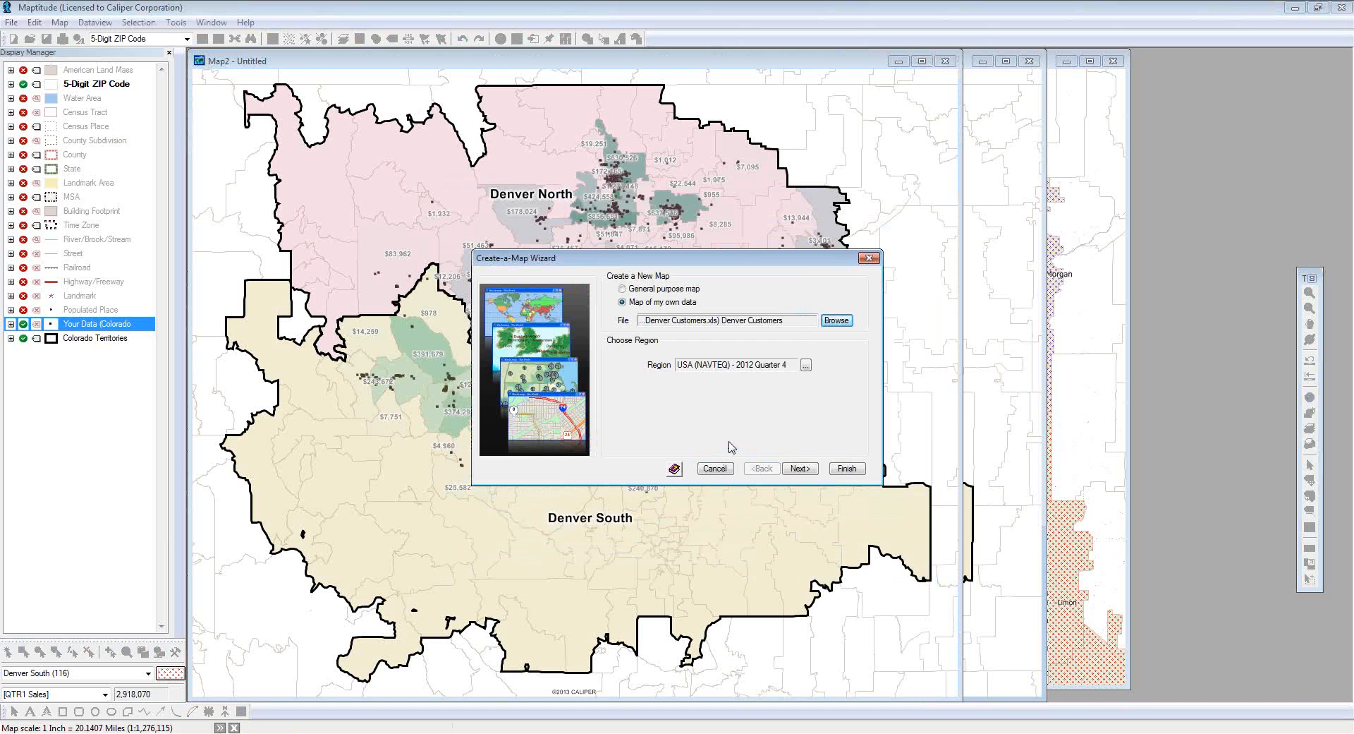
# Step: Locate the Denver customer records by U.S. address and save their locations as Denver Customers.dbd in the Training folder
pyautogui.click(798, 469)
pyautogui.click(797, 469)
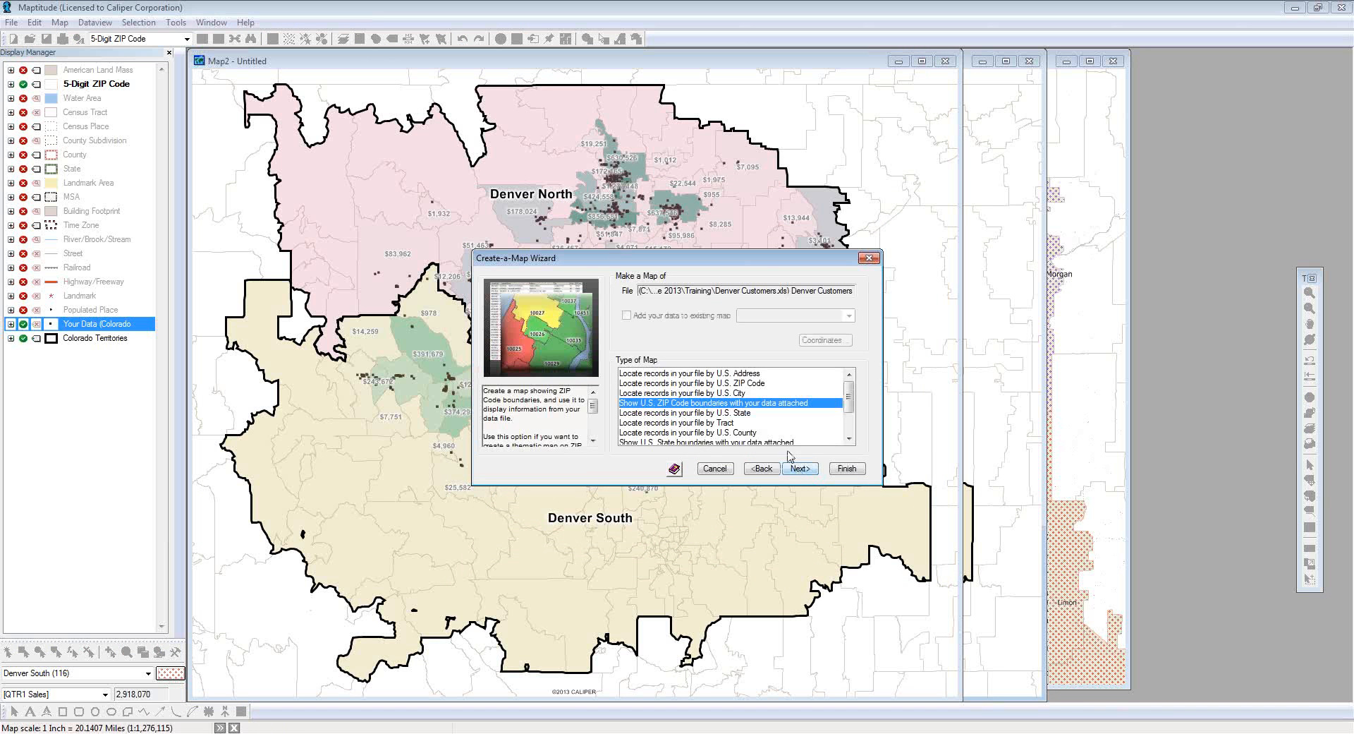
pyautogui.click(750, 383)
pyautogui.click(847, 470)
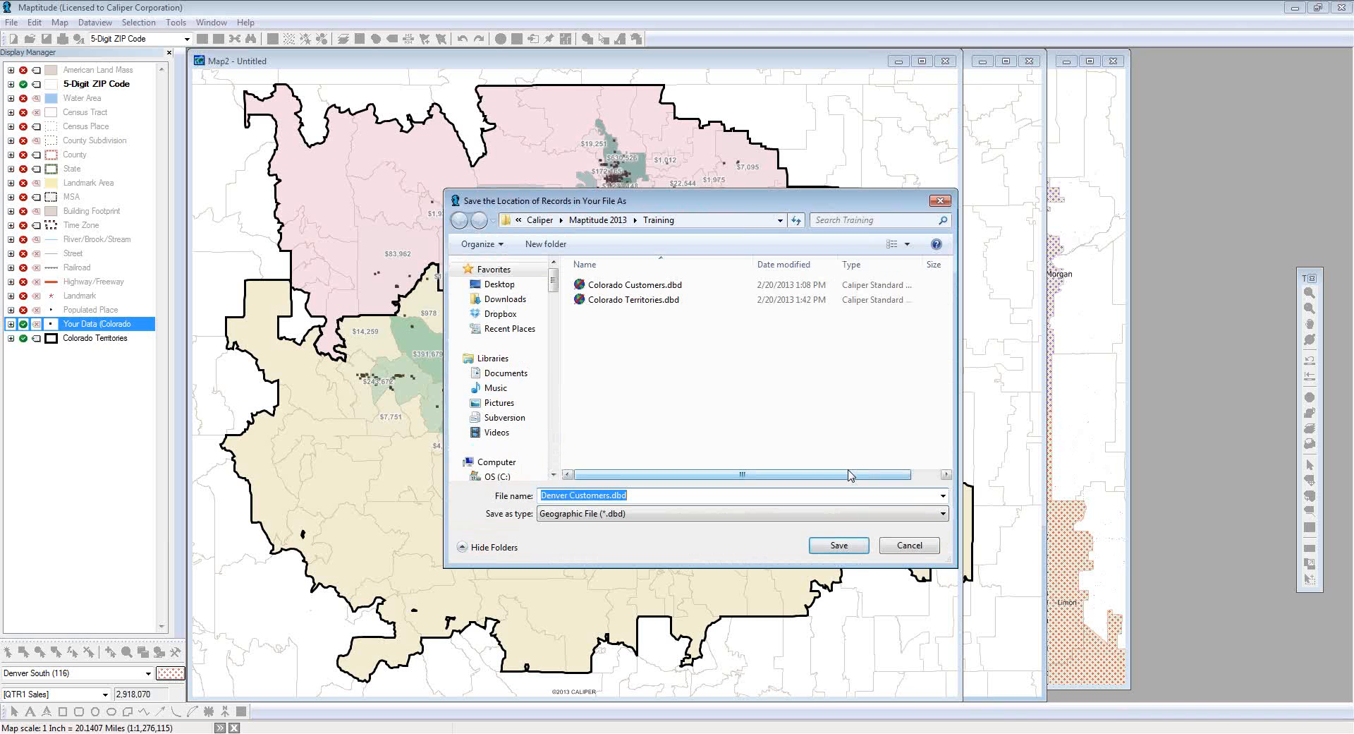
pyautogui.click(850, 552)
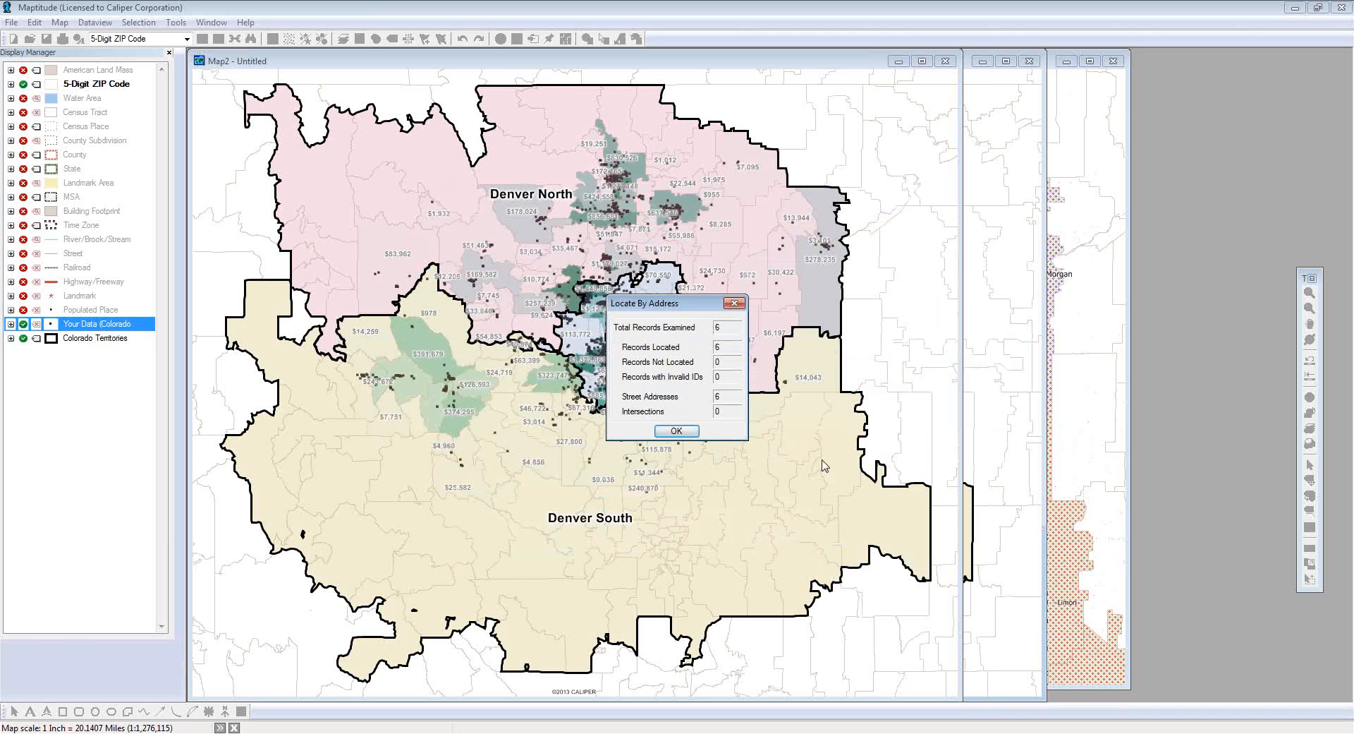
pyautogui.click(667, 432)
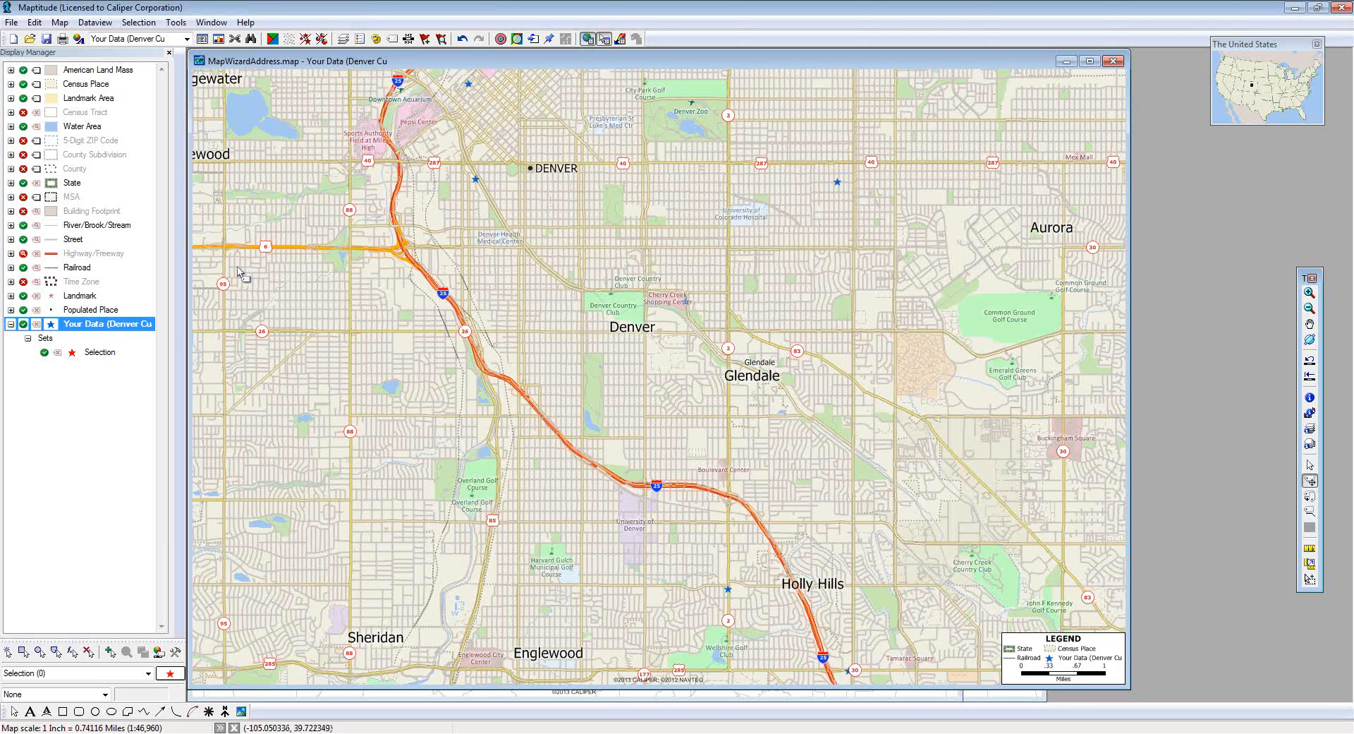
# Step: Create network bands by street travel time around all Denver customers, every 5 minutes up to a maximum of 15 minutes
pyautogui.click(177, 23)
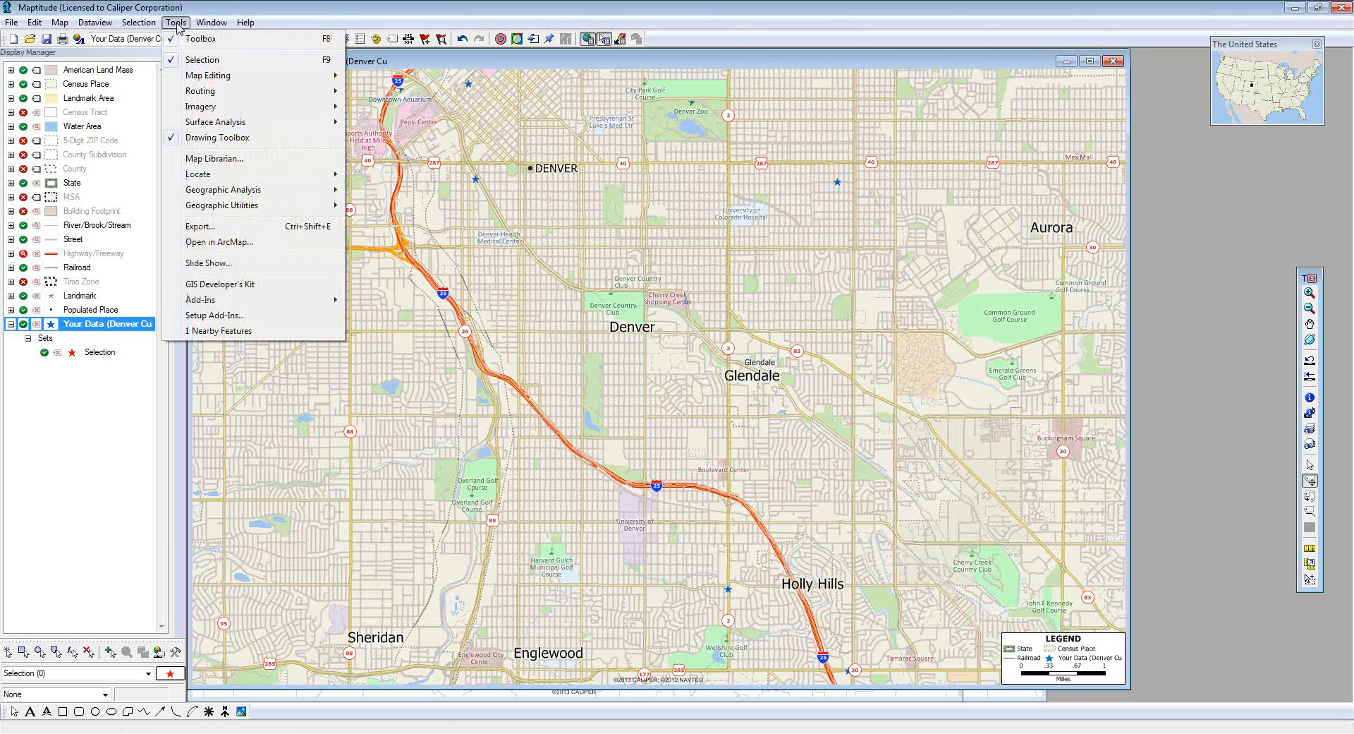
pyautogui.moveTo(203, 93)
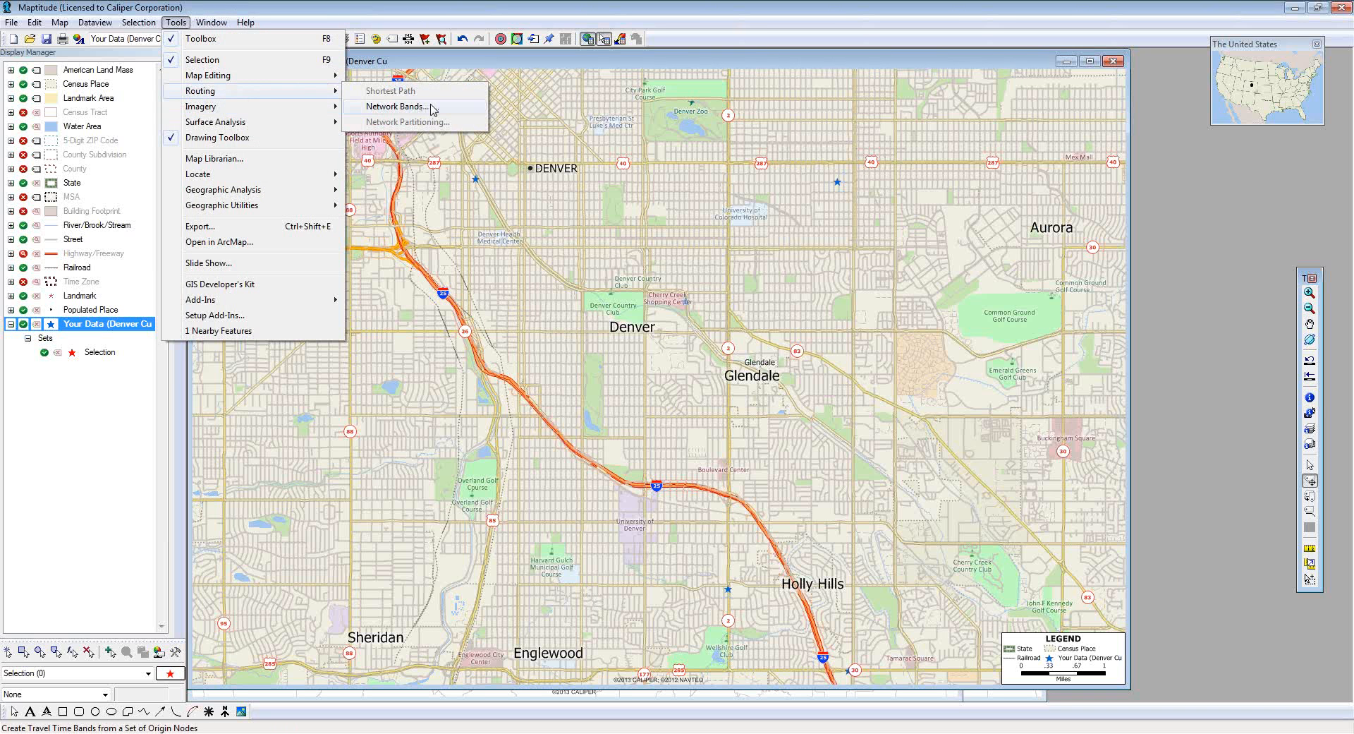
pyautogui.click(396, 106)
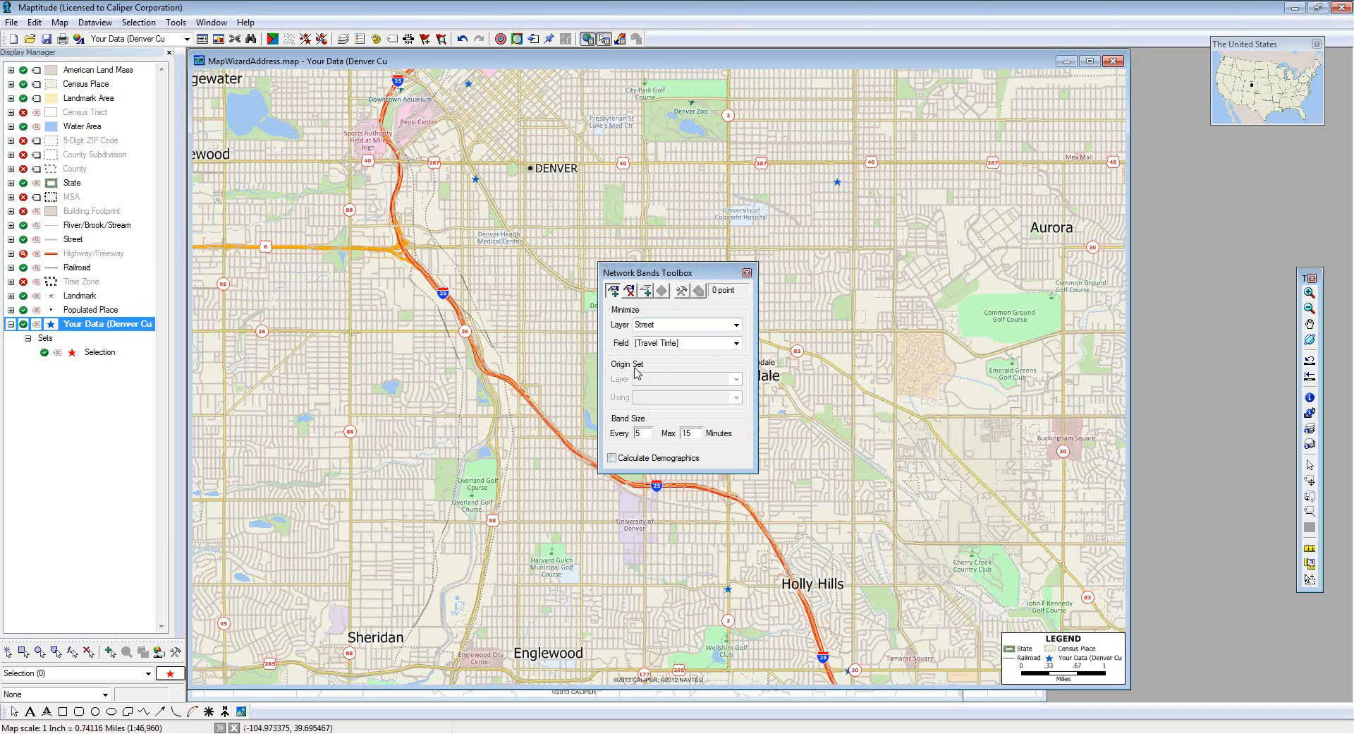
pyautogui.click(647, 291)
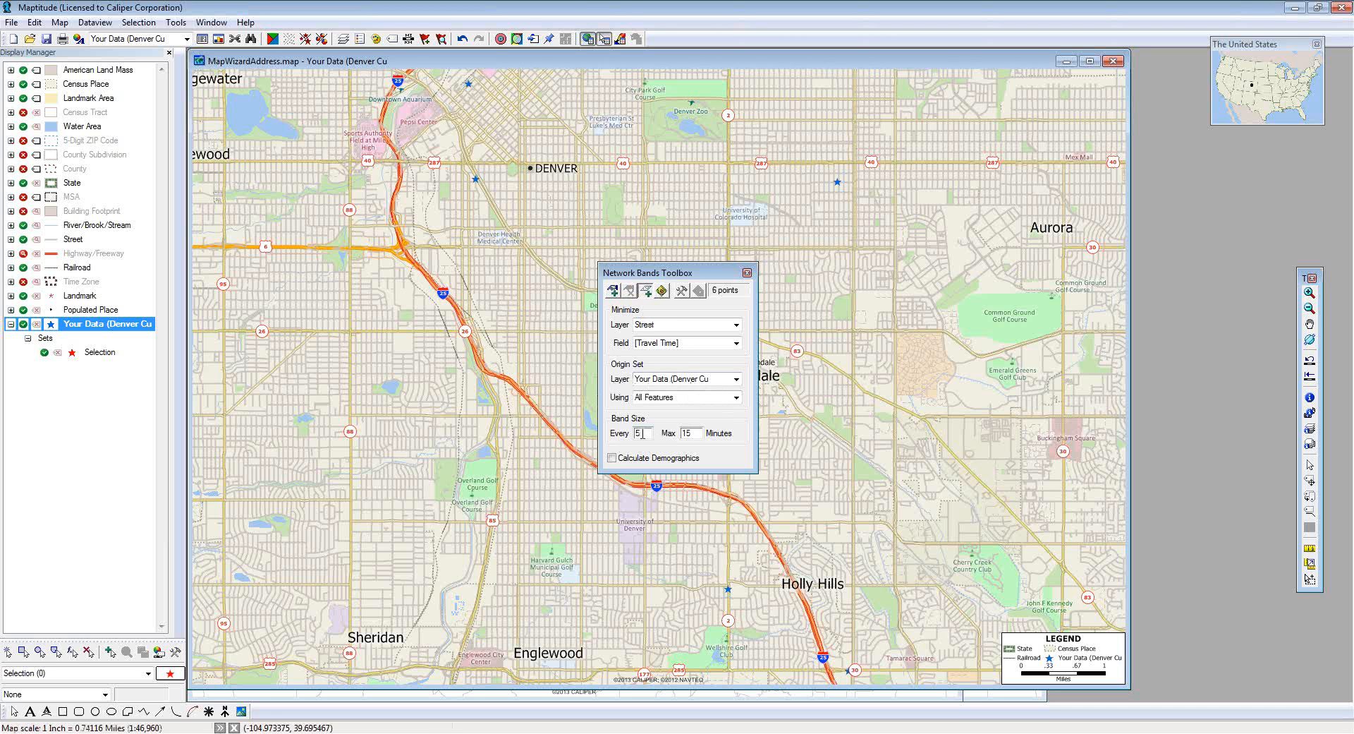
pyautogui.click(702, 432)
pyautogui.click(667, 294)
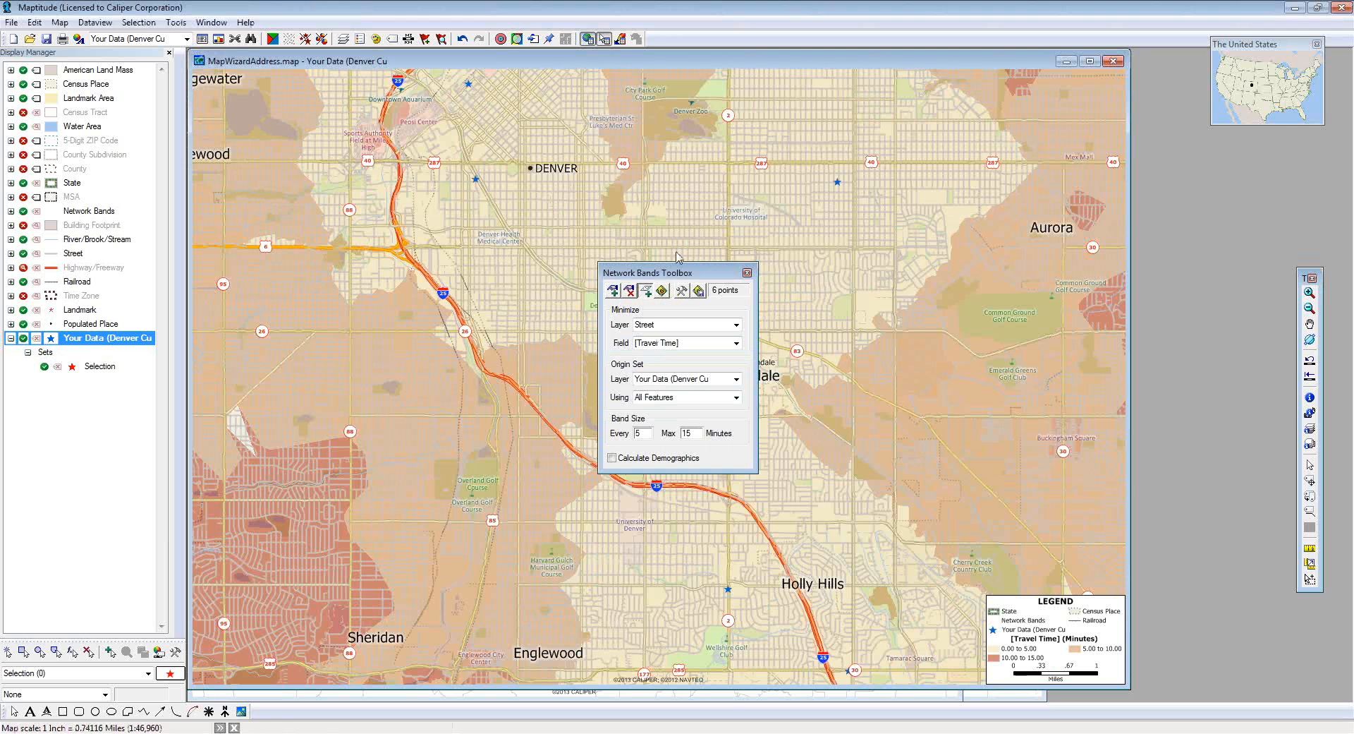
pyautogui.moveTo(670, 275); pyautogui.dragTo(1212, 189)
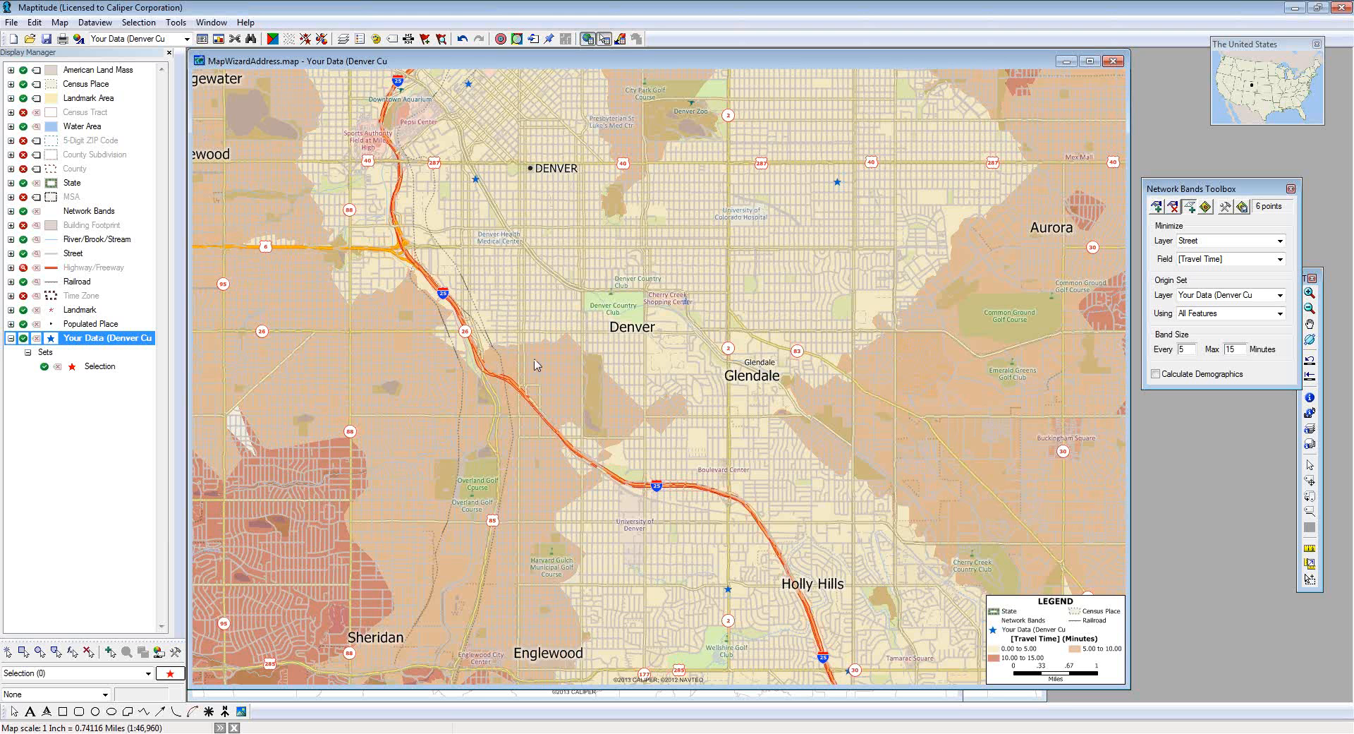
pyautogui.scroll(-1, 631, 257)
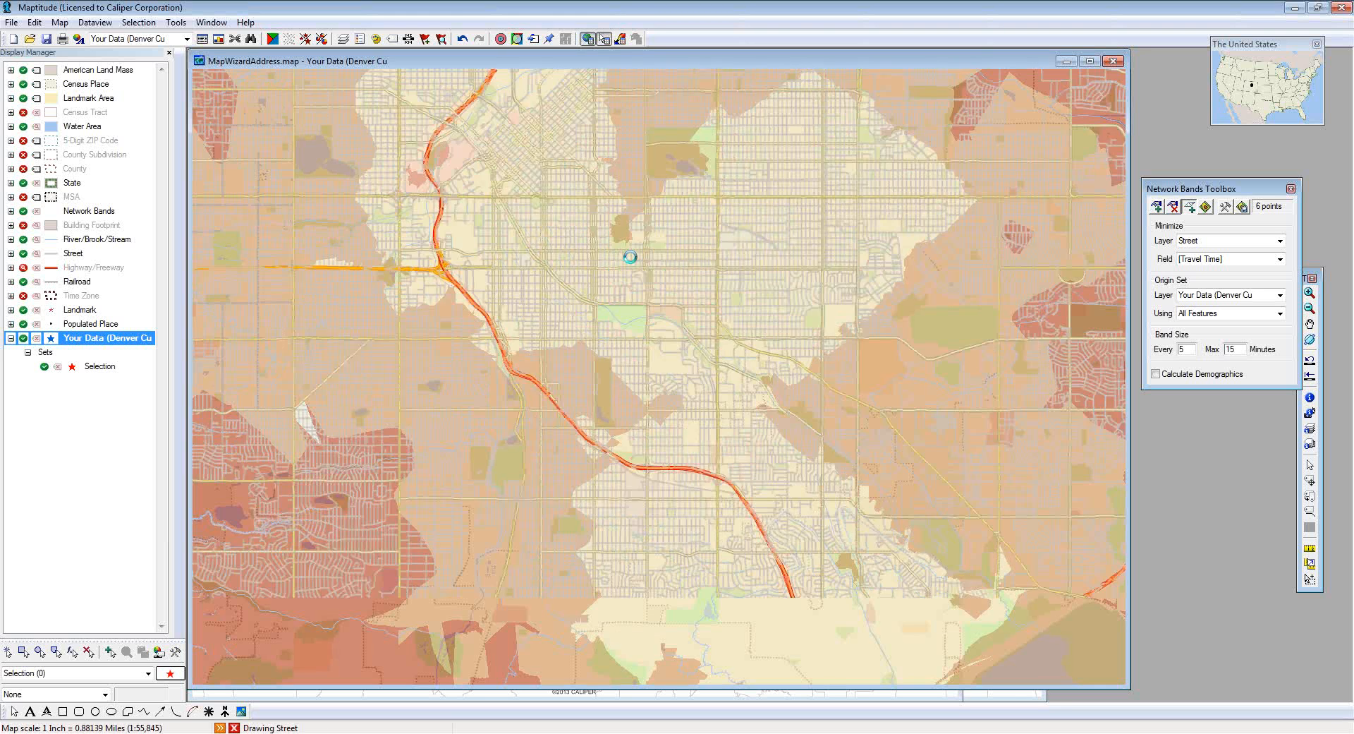
pyautogui.scroll(-3, 631, 257)
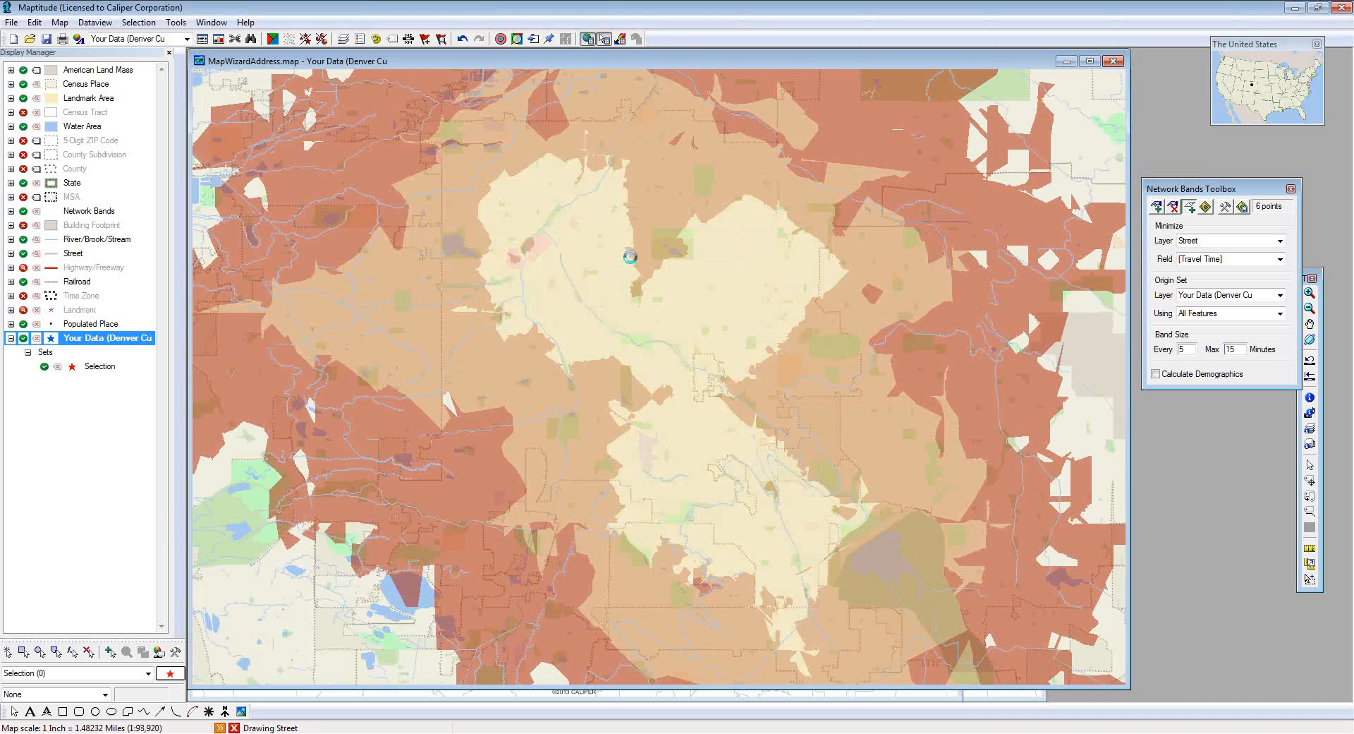
pyautogui.scroll(-1, 631, 257)
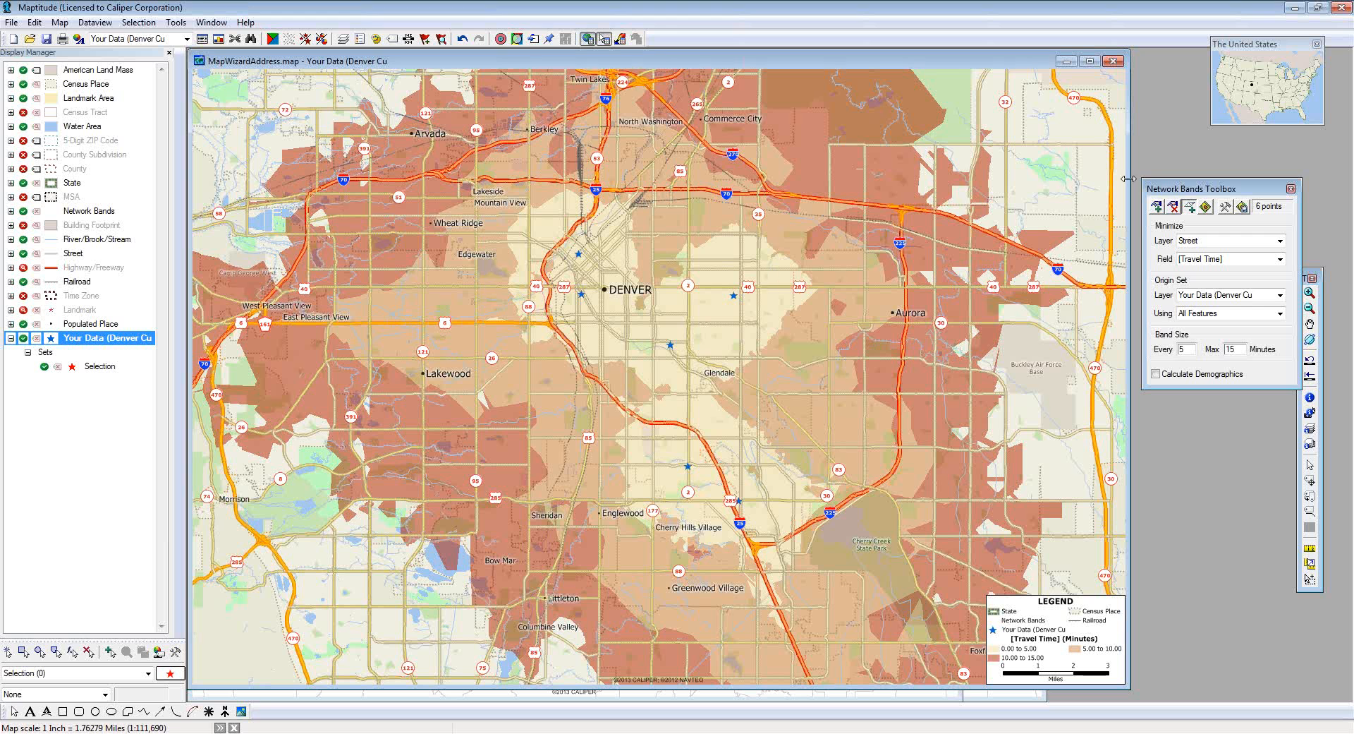
# Step: Save the network bands as the geographic file Denver Travel Bands in the Training folder and close the Network Bands Toolbox
pyautogui.moveTo(1211, 189); pyautogui.dragTo(745, 193)
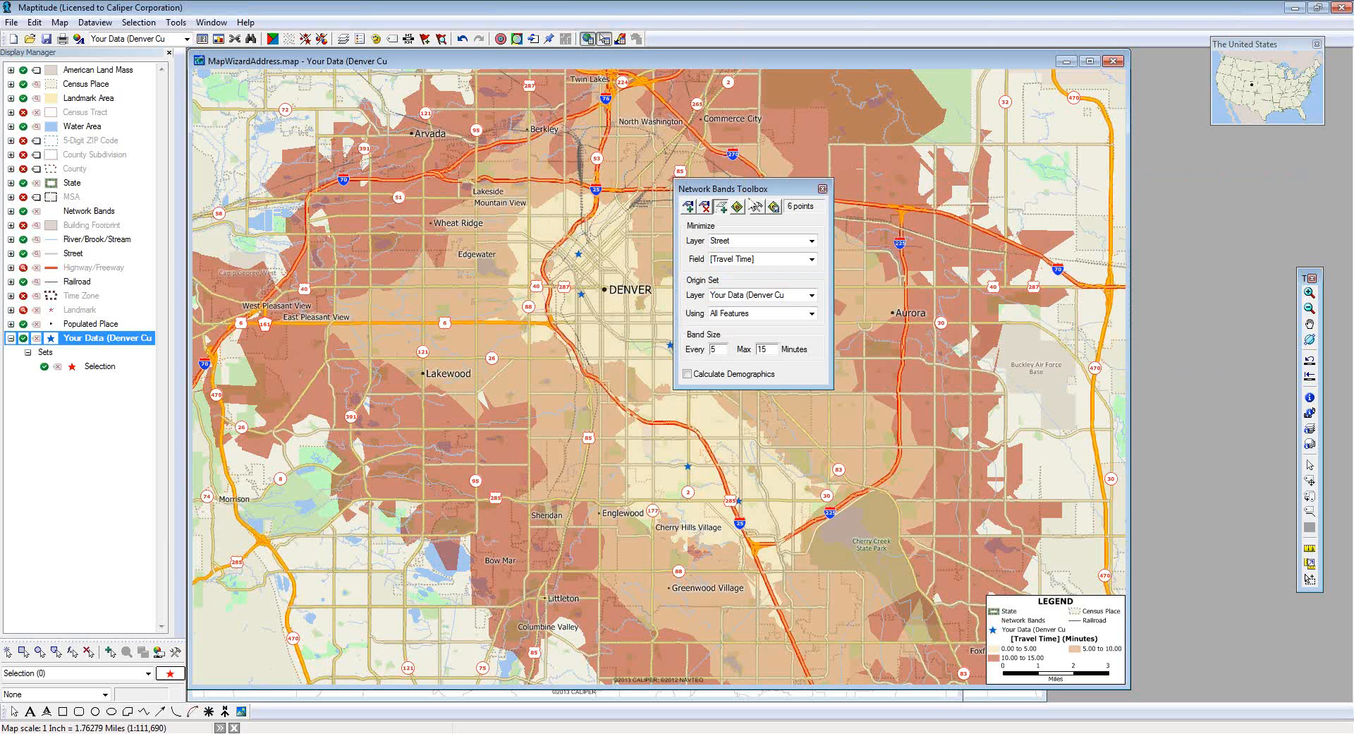
pyautogui.click(776, 209)
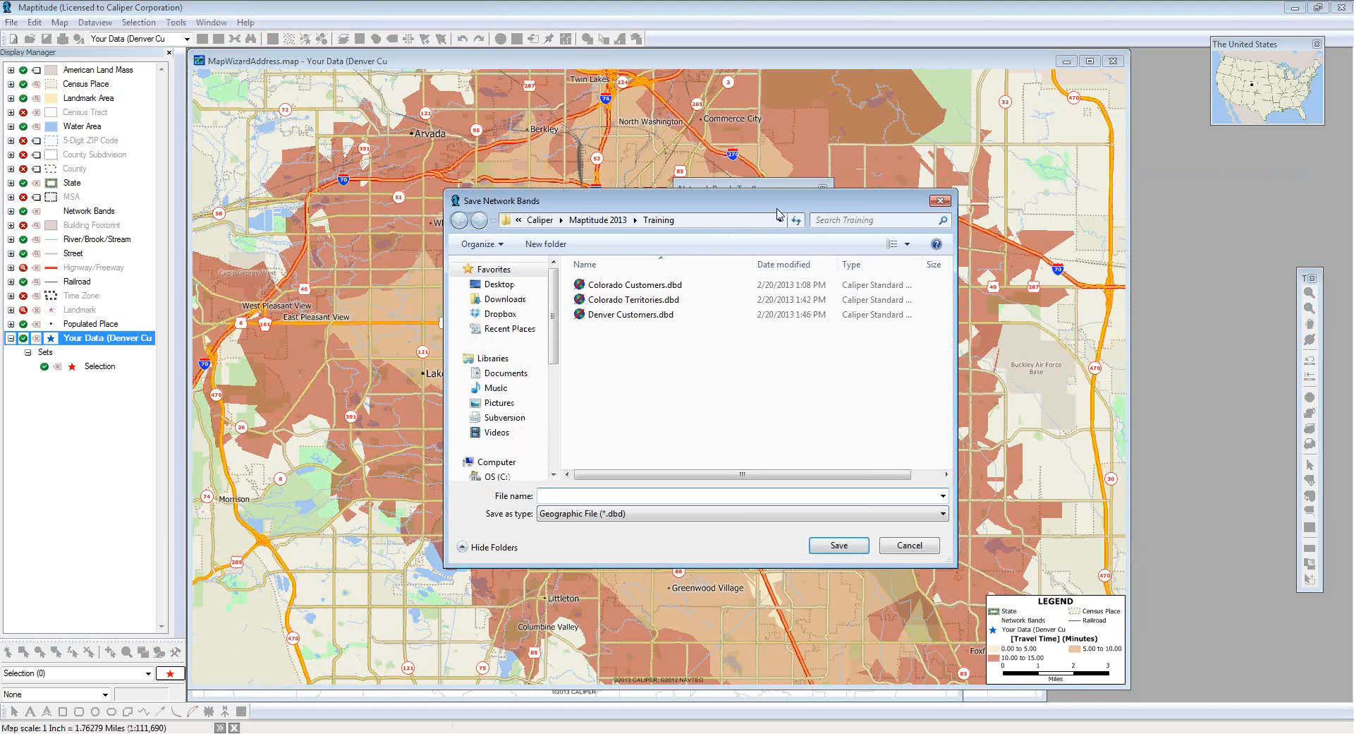
pyautogui.write('Denver T')
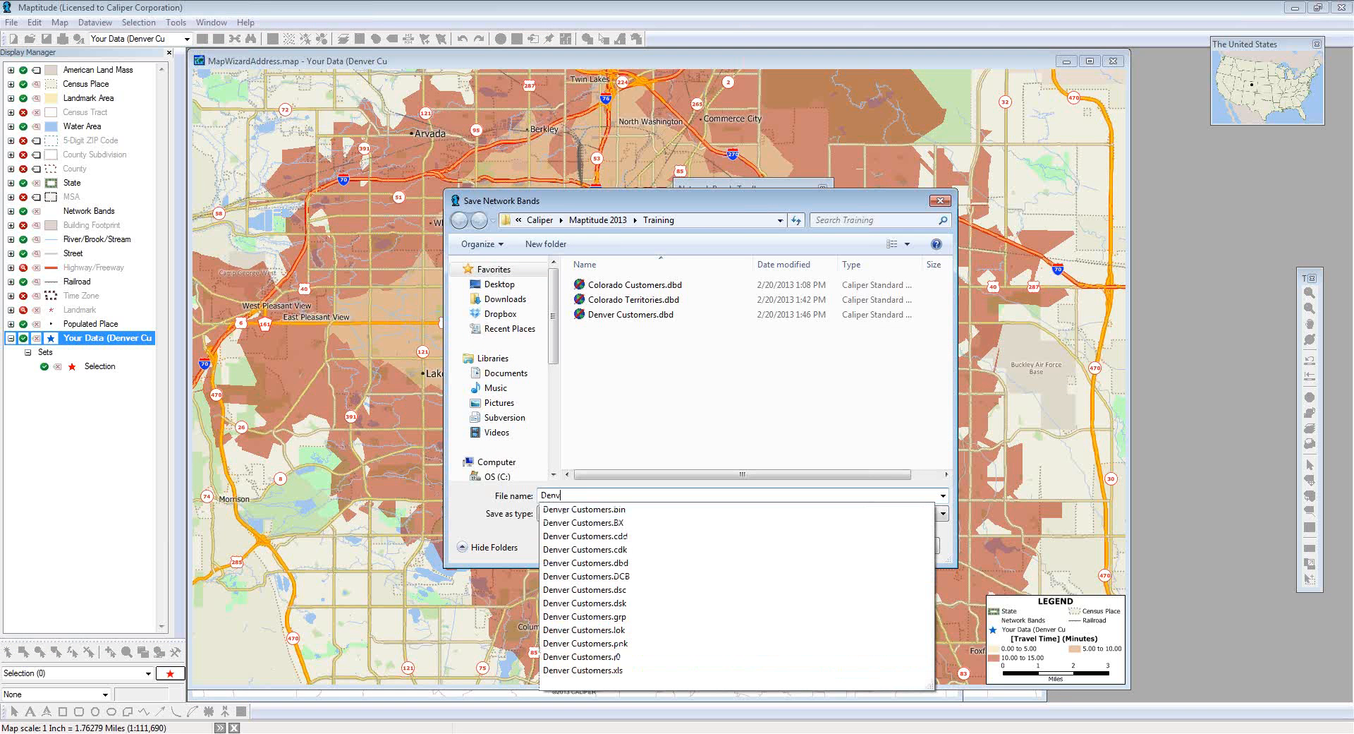
pyautogui.write('ravel Bands')
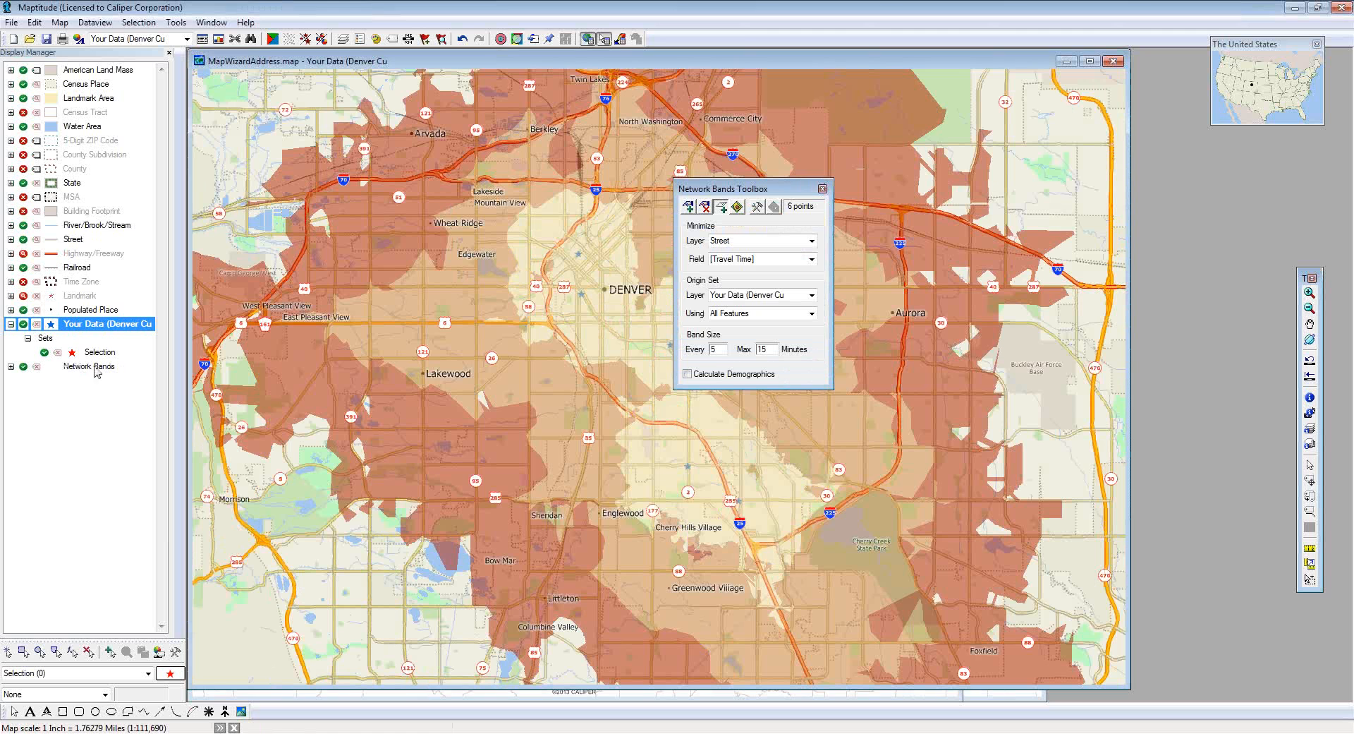
pyautogui.click(822, 188)
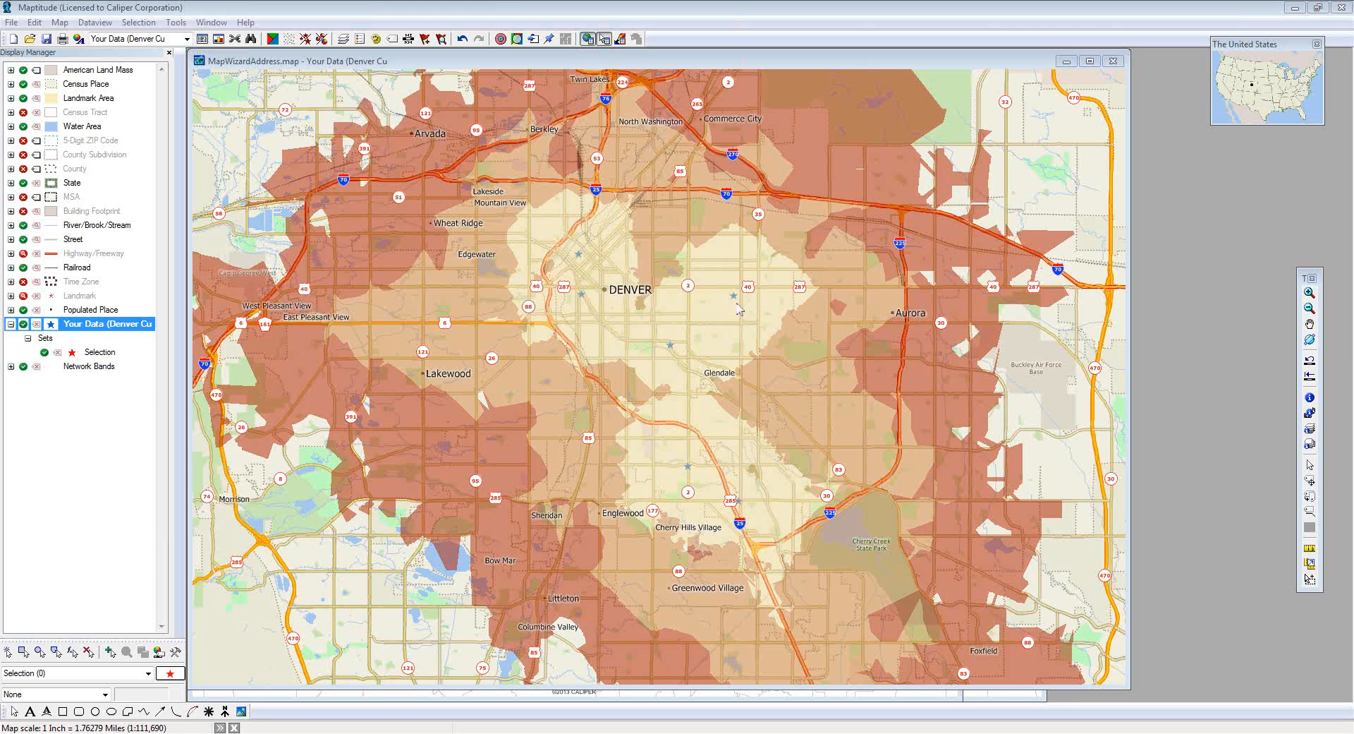
# Step: Hide the Network Bands layer, show the 5-Digit ZIP Code layer and expand its list of selection sets
pyautogui.click(29, 366)
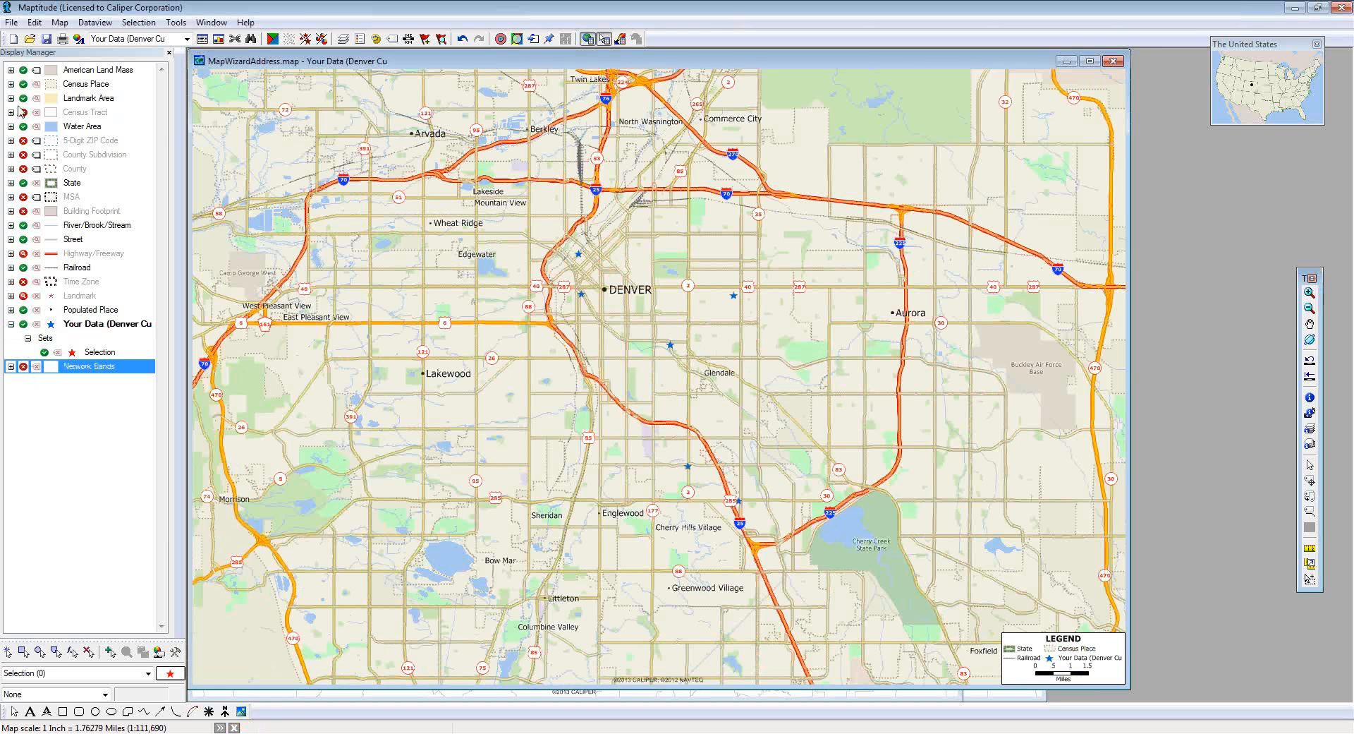
pyautogui.click(23, 141)
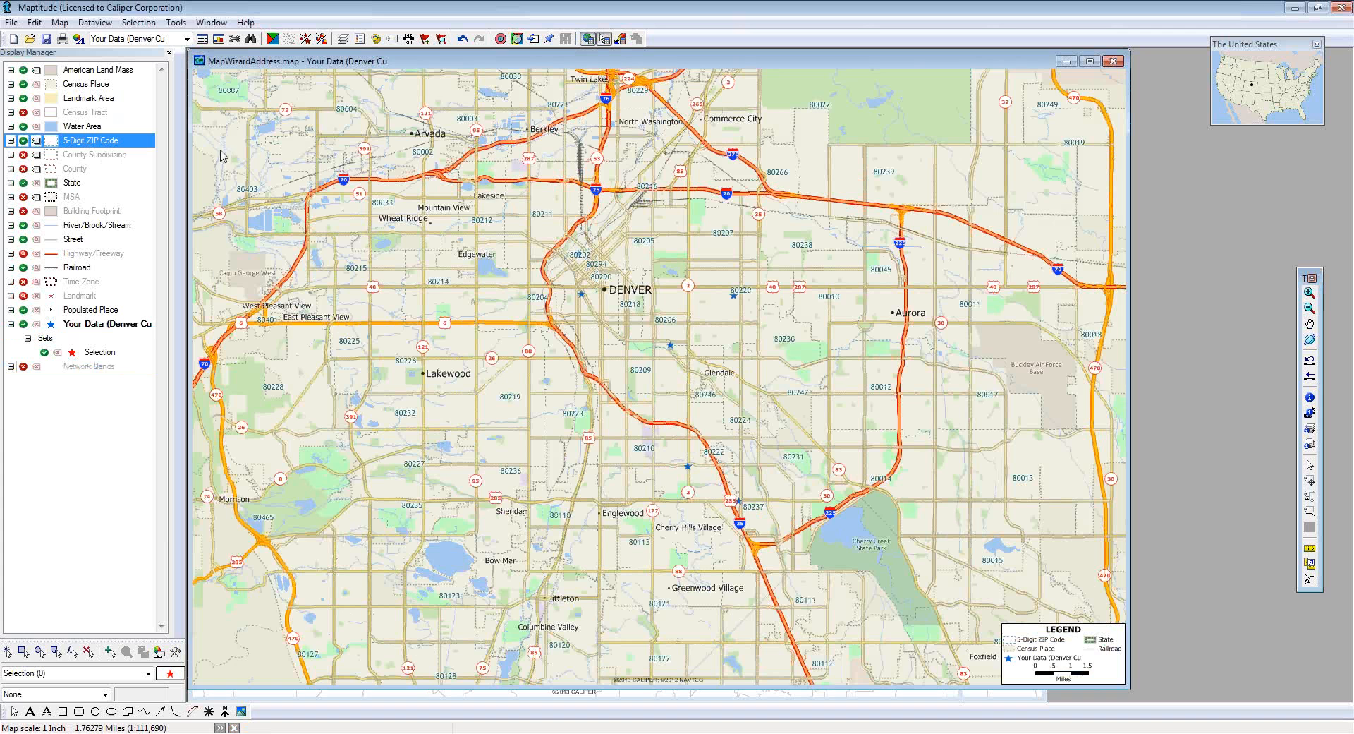
pyautogui.scroll(-1, 674, 399)
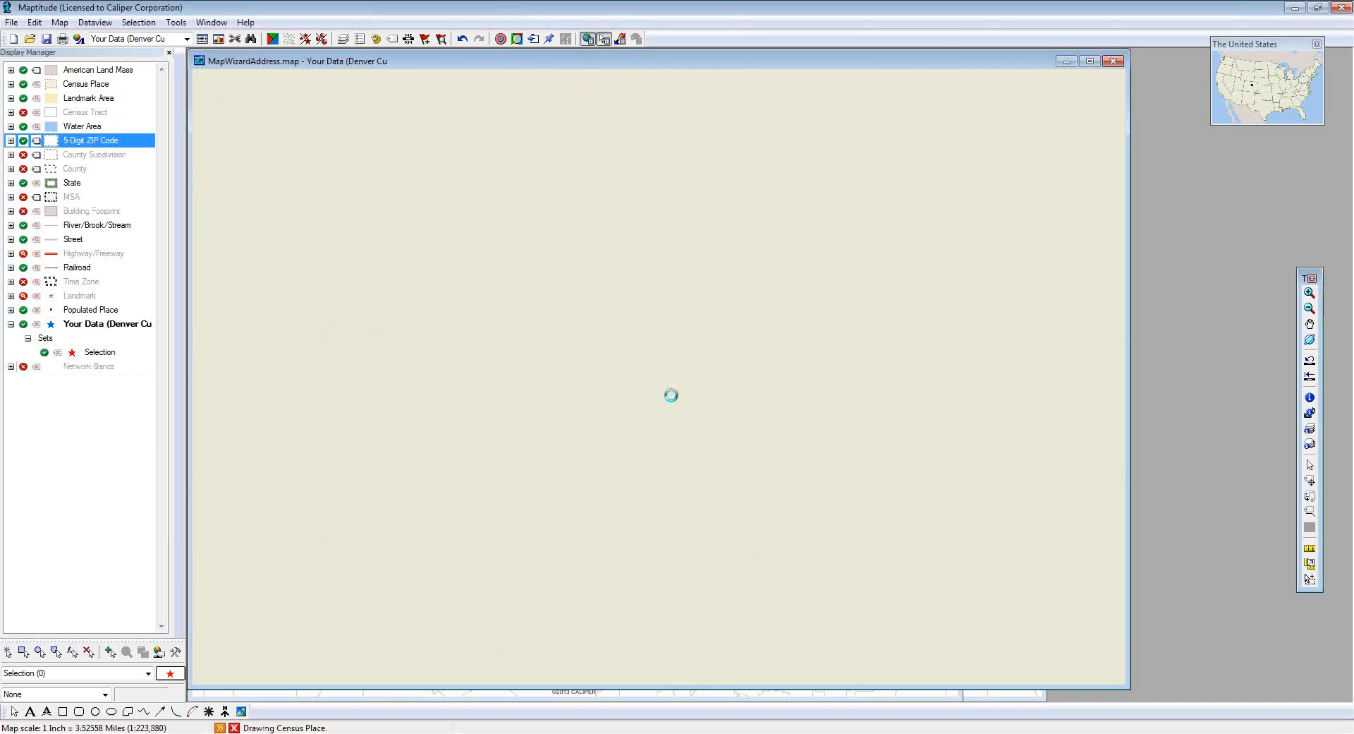
pyautogui.scroll(-1, 671, 395)
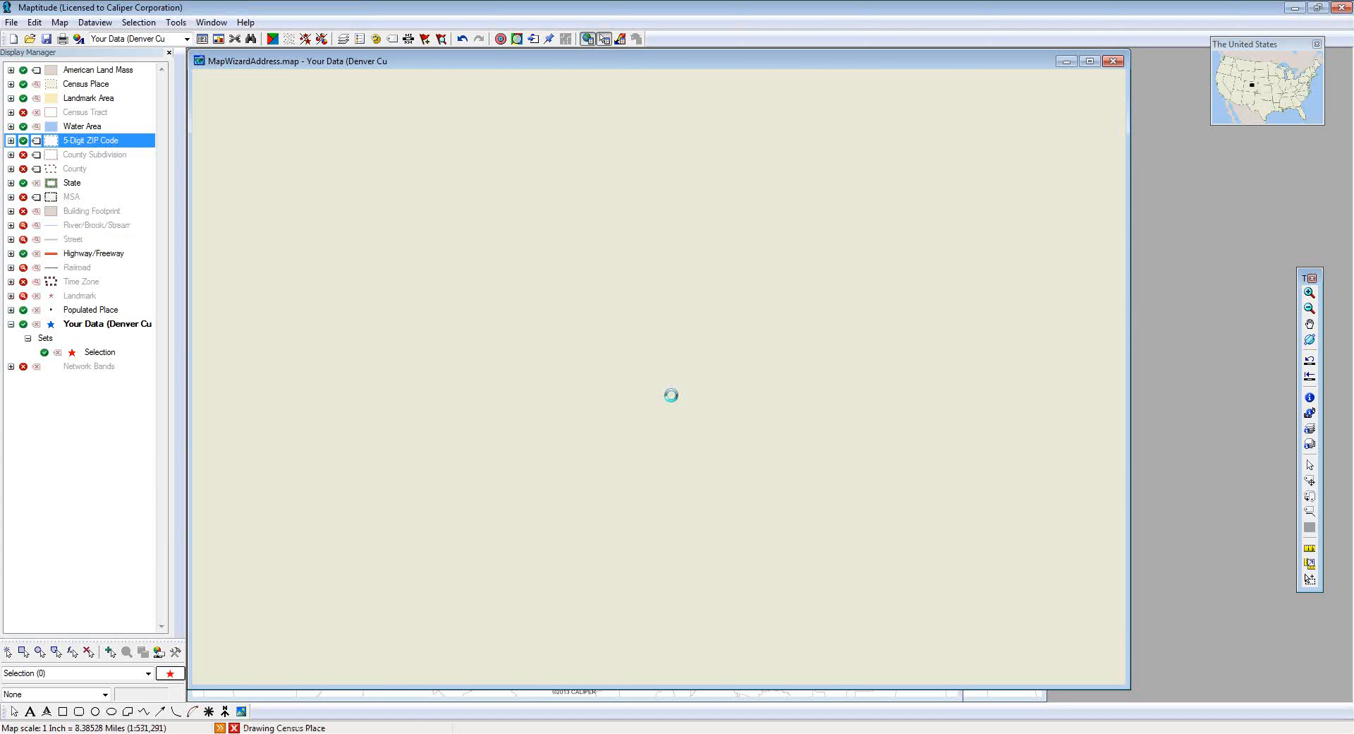
pyautogui.click(11, 141)
pyautogui.click(27, 155)
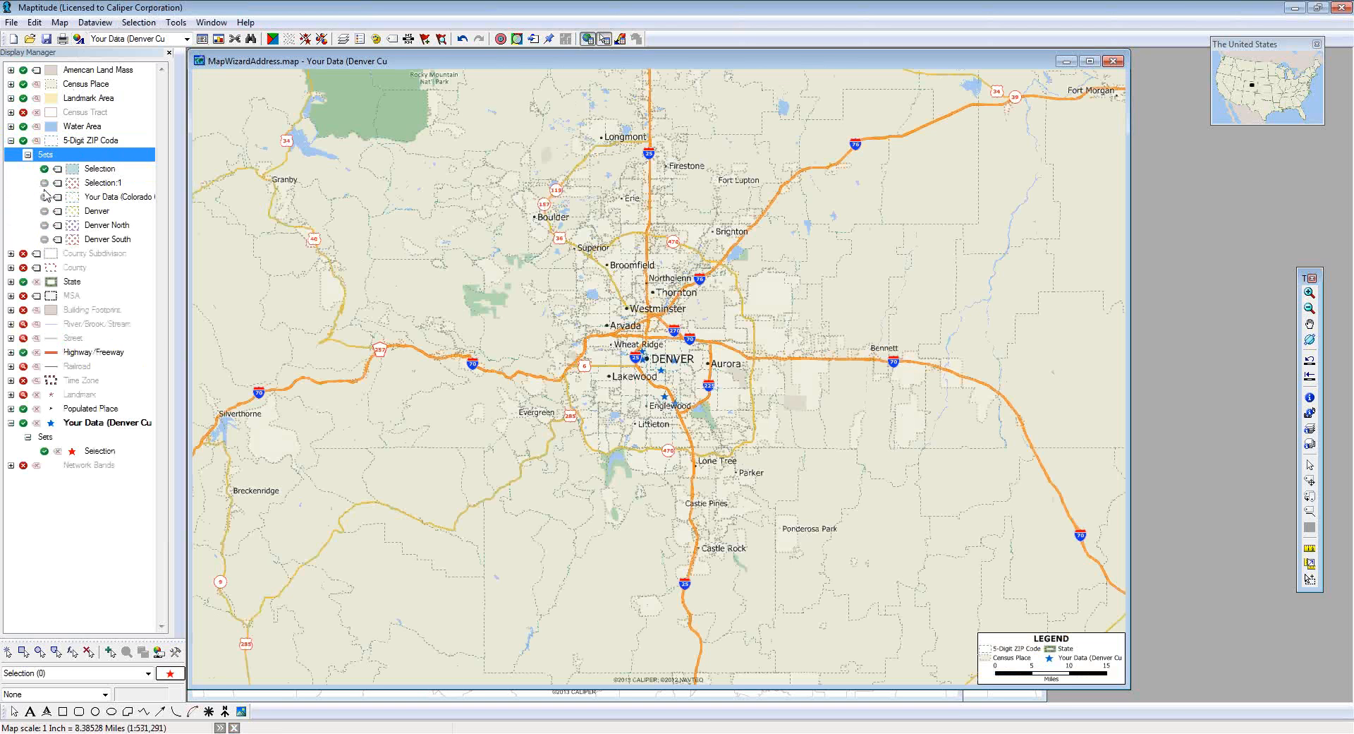
pyautogui.click(138, 21)
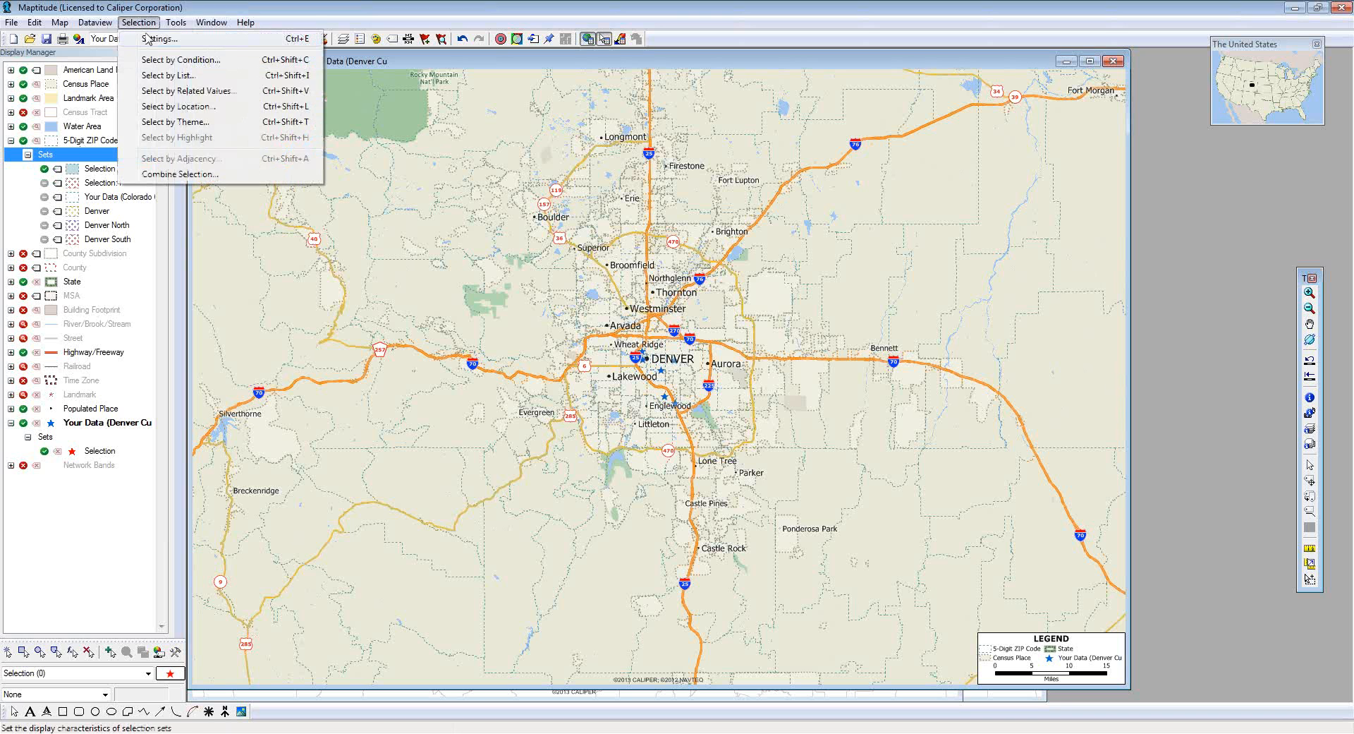
pyautogui.click(149, 37)
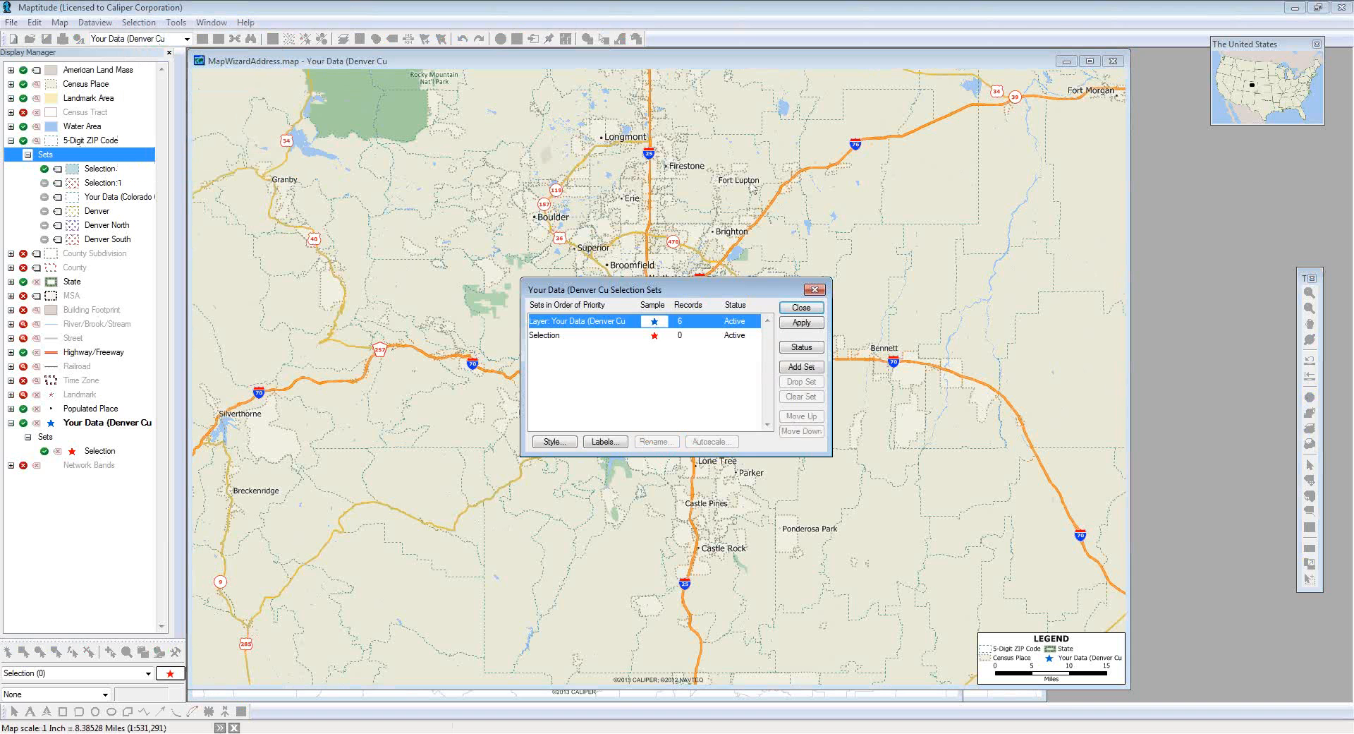
pyautogui.click(817, 308)
# Step: Make 5-Digit ZIP Code the working layer and review the status of its selection sets
pyautogui.rightClick(98, 143)
pyautogui.click(138, 149)
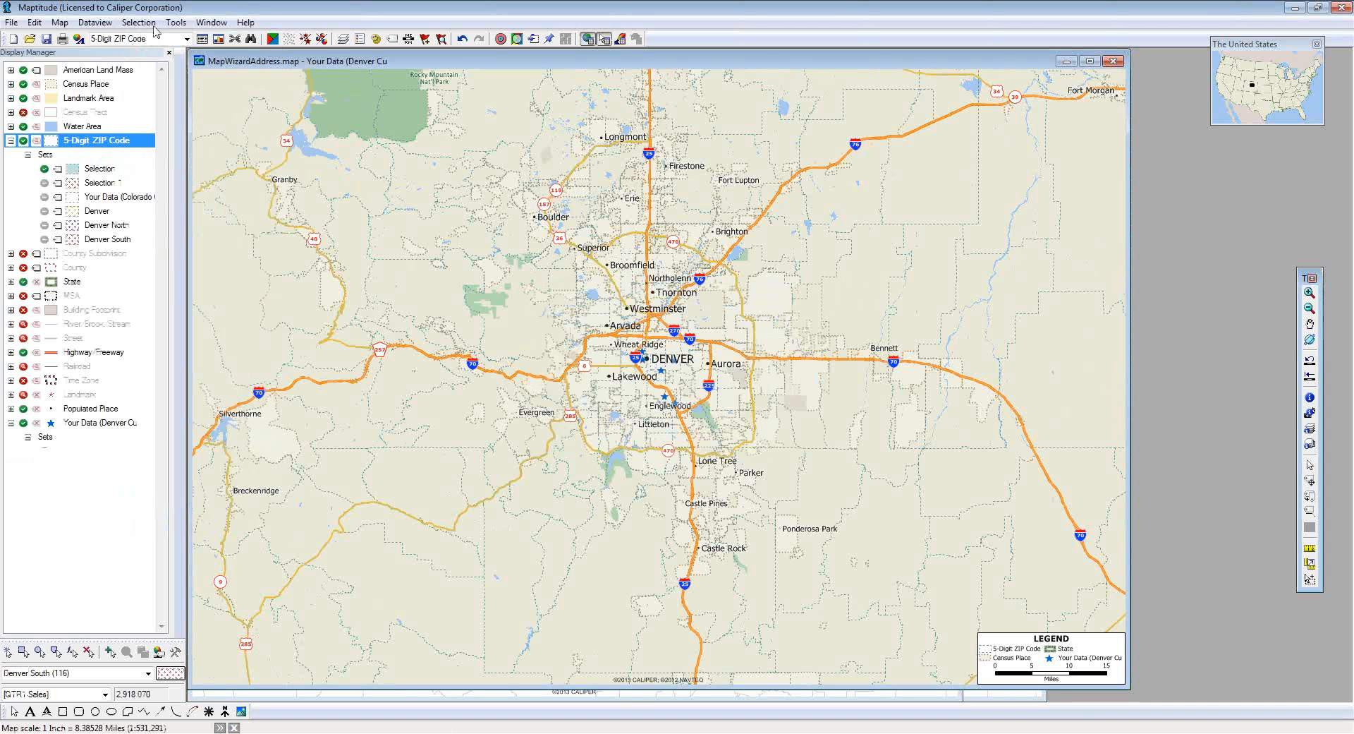
pyautogui.click(138, 22)
pyautogui.click(171, 43)
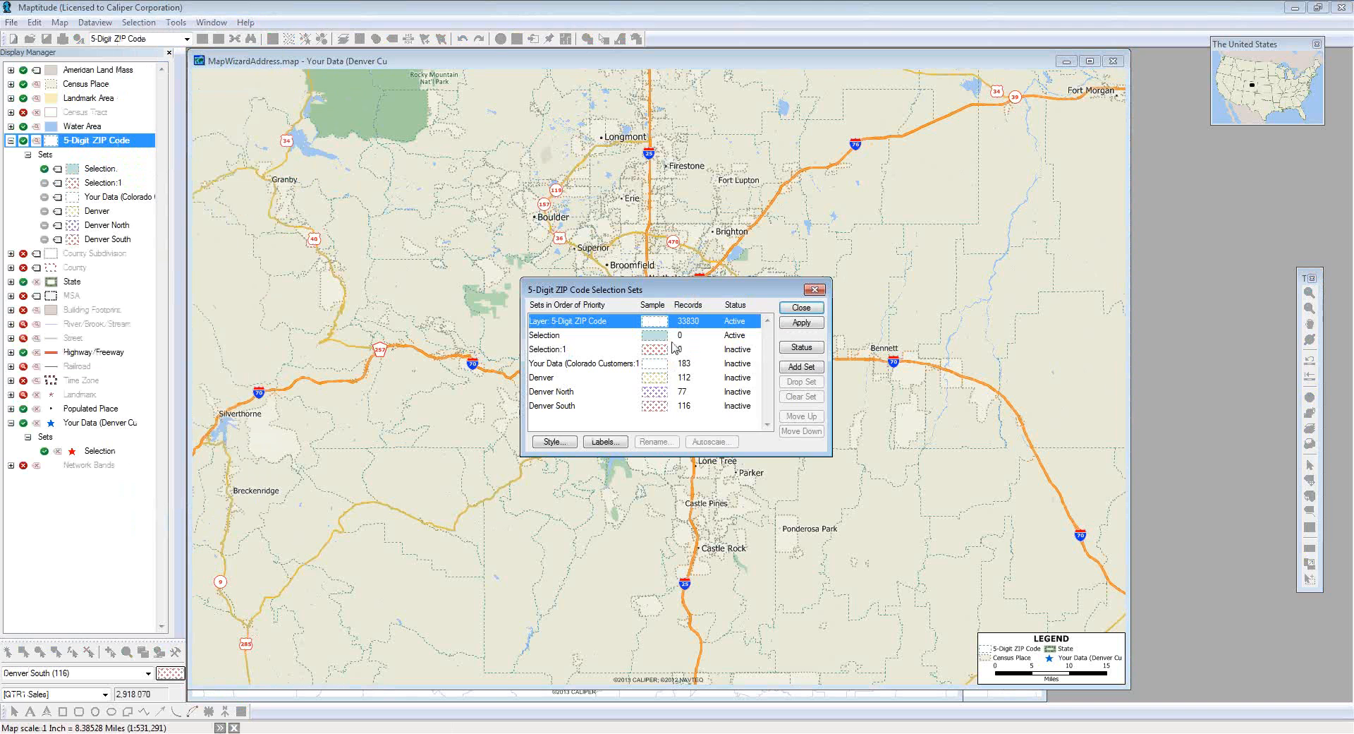
pyautogui.click(740, 355)
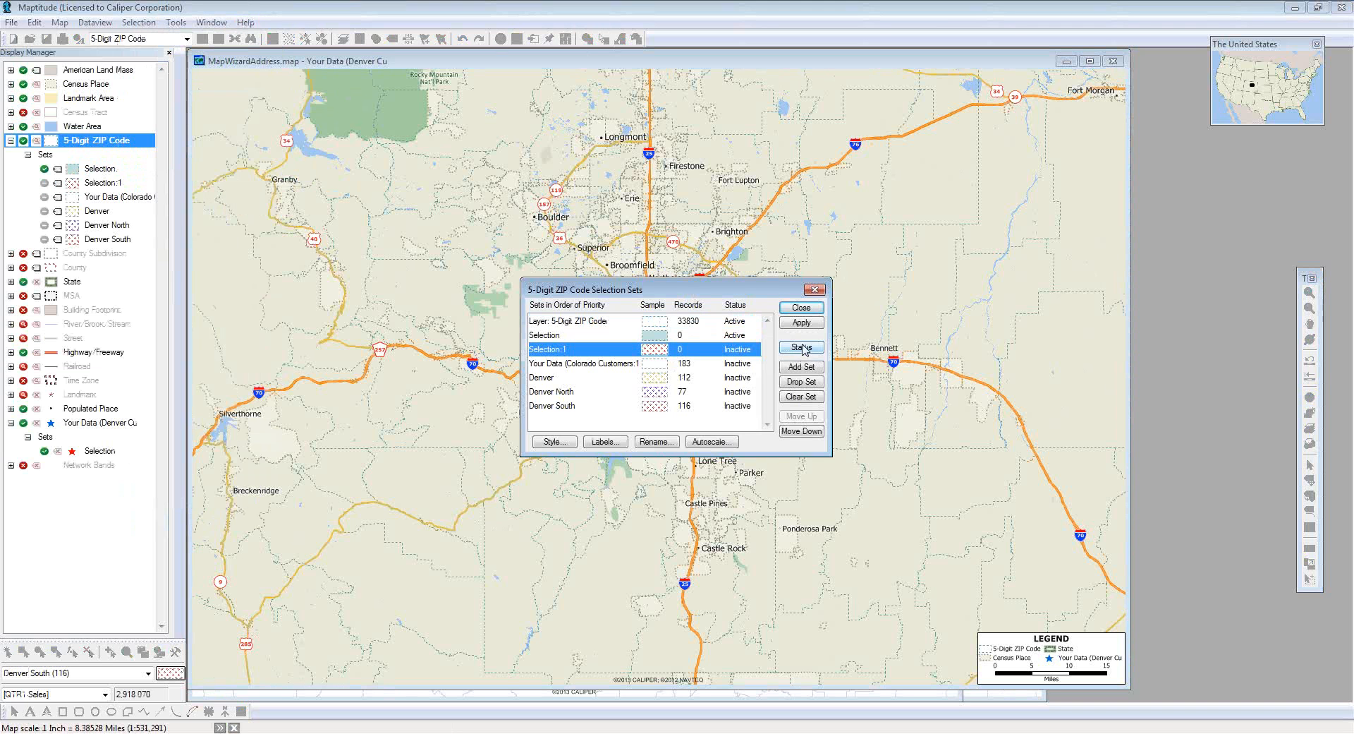
pyautogui.click(802, 307)
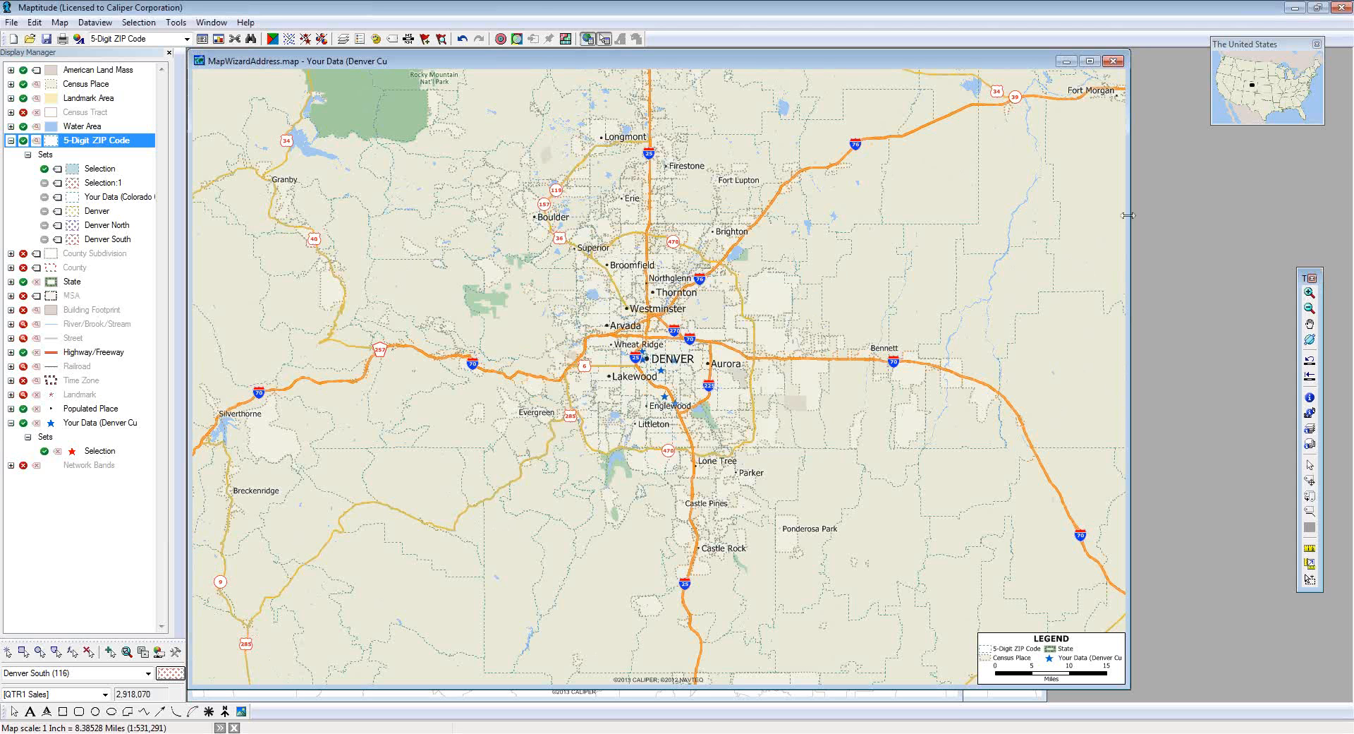
# Step: Display the Denver ZIP Code selection set around the customer points and return it to inactive
pyautogui.scroll(2, 647, 274)
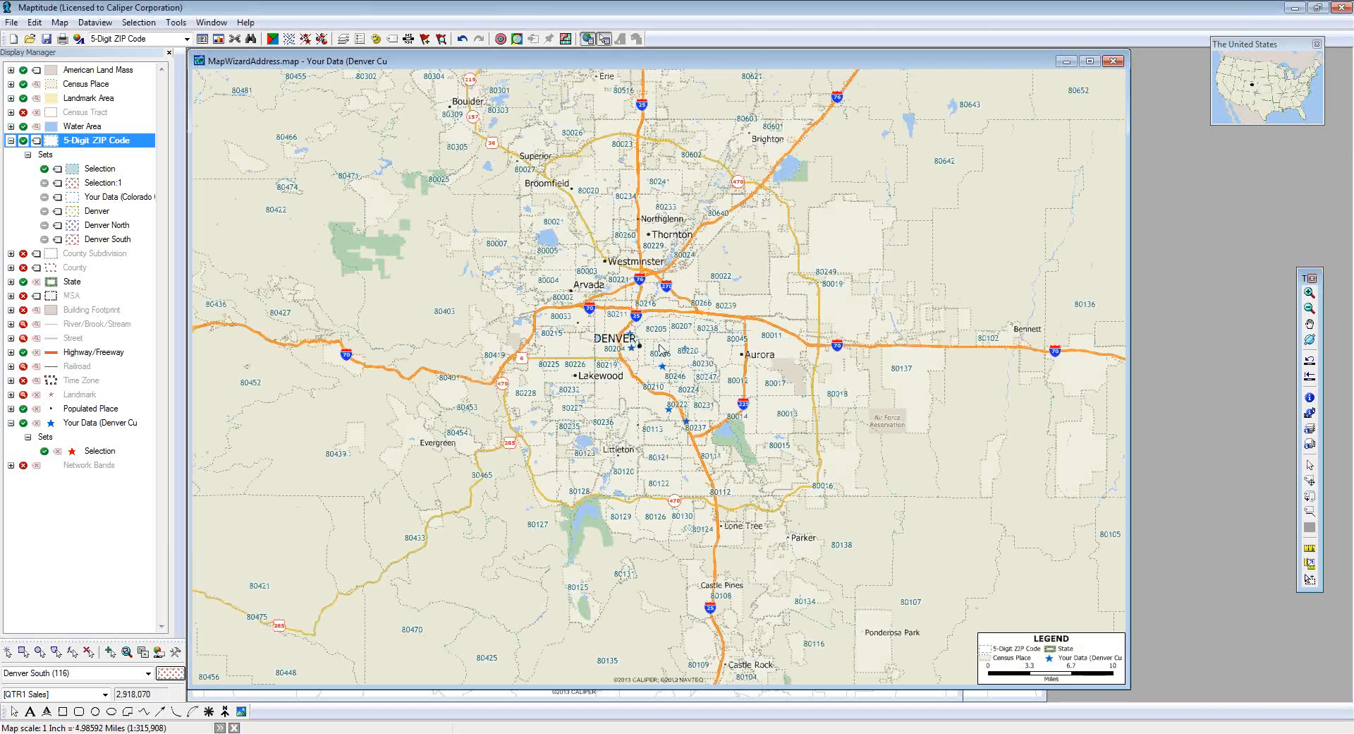
pyautogui.scroll(1, 656, 342)
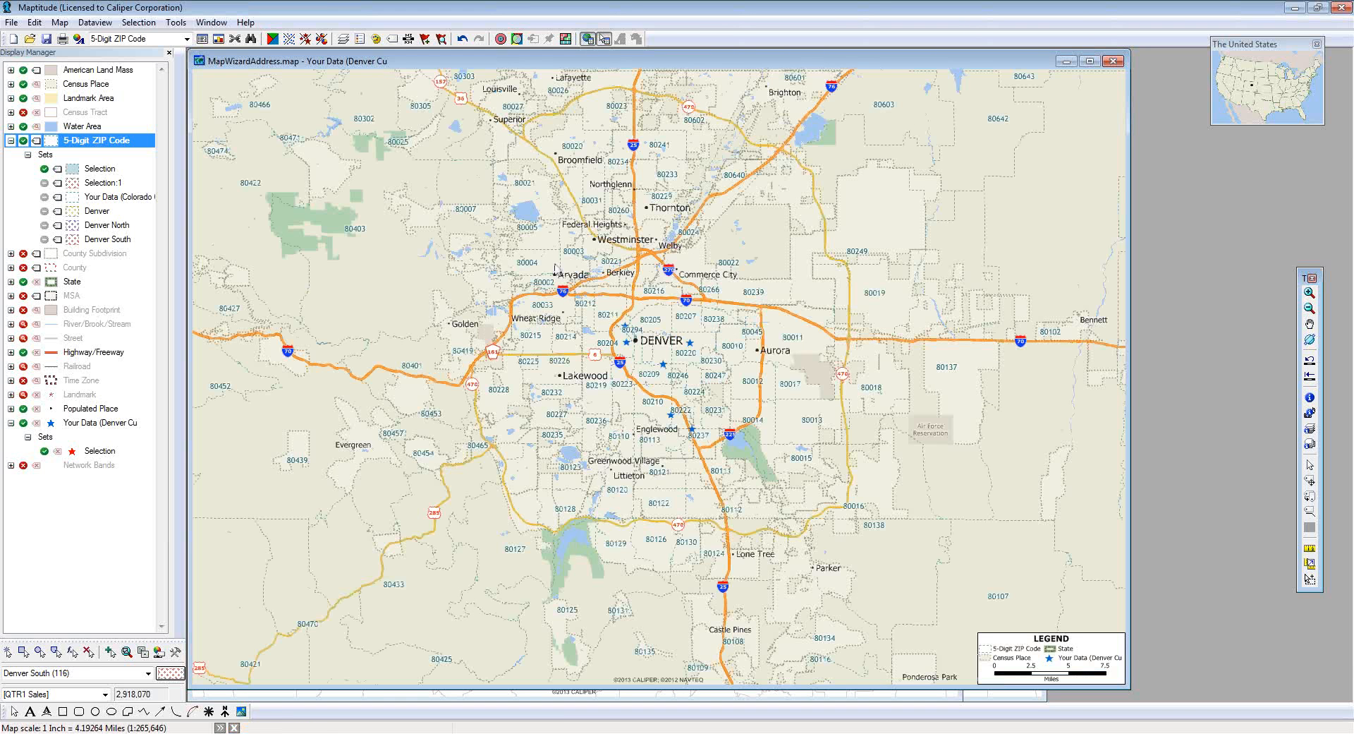
pyautogui.click(44, 212)
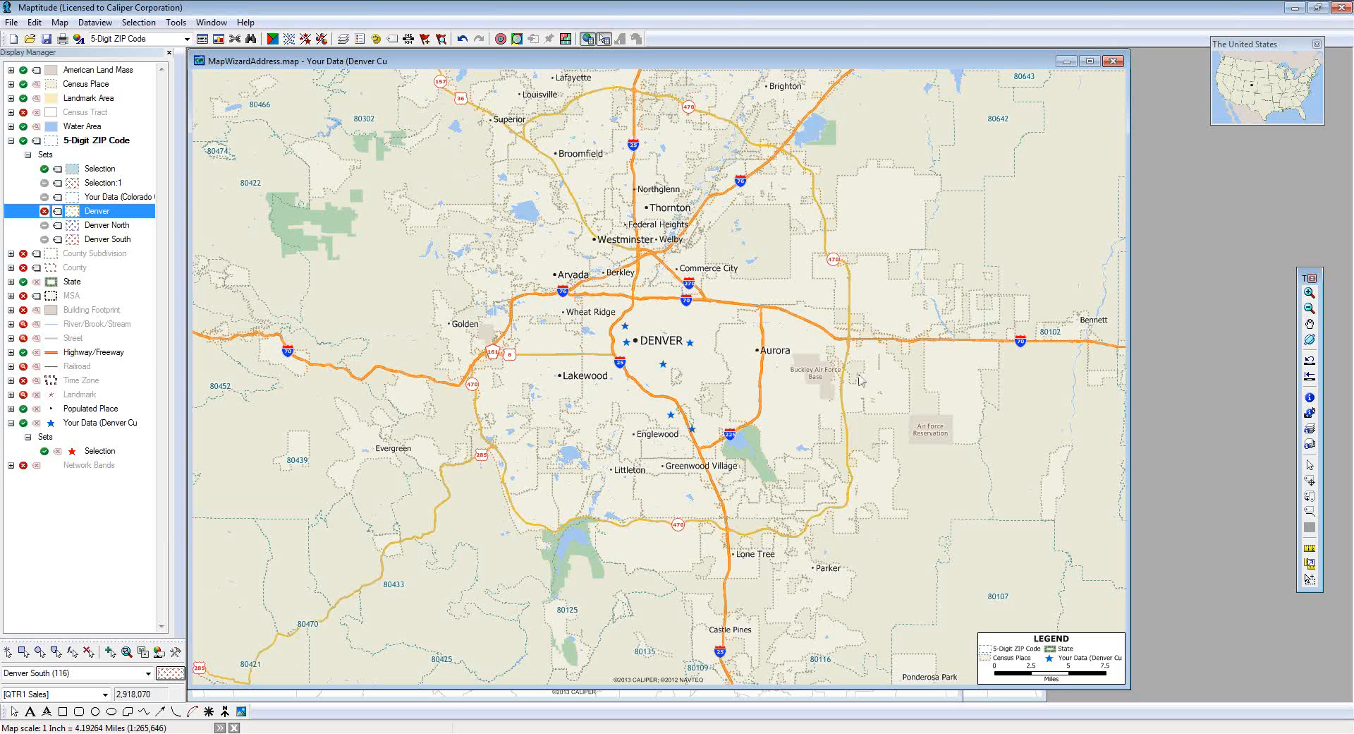
pyautogui.click(44, 212)
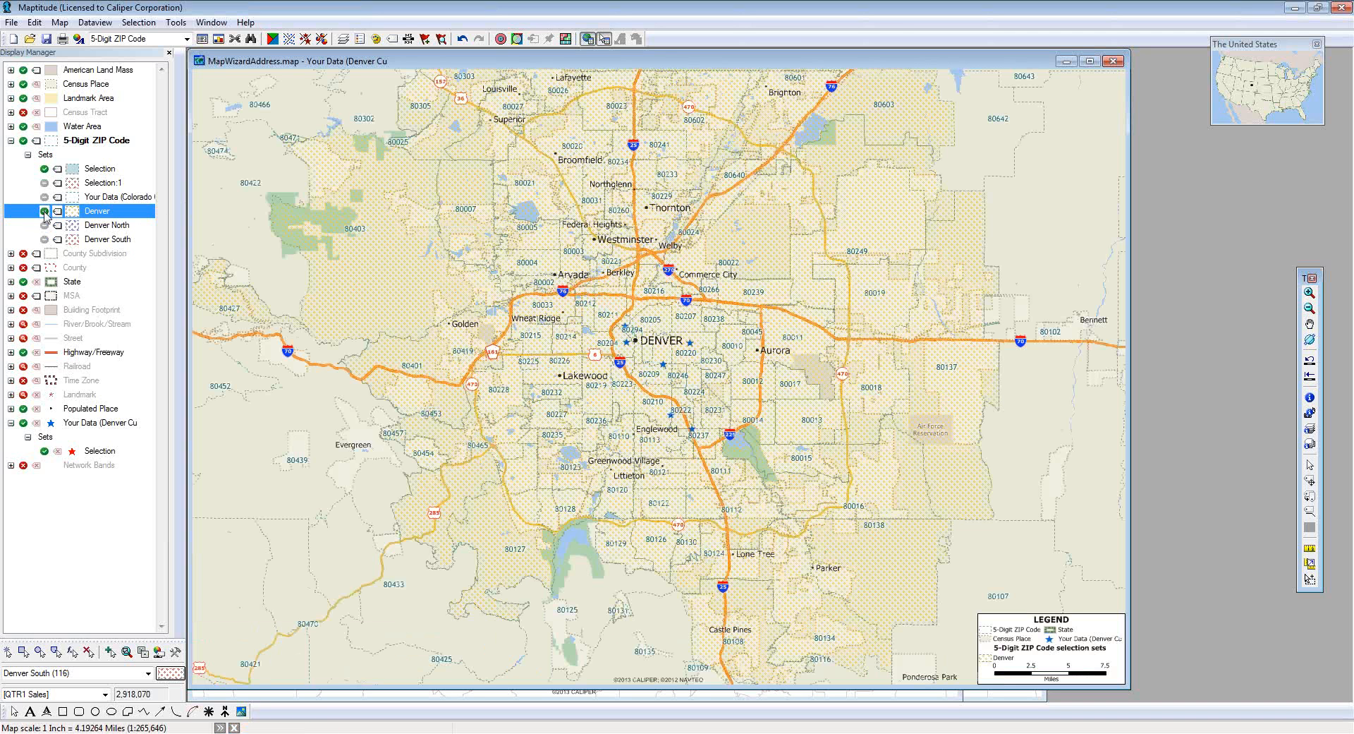
pyautogui.click(44, 212)
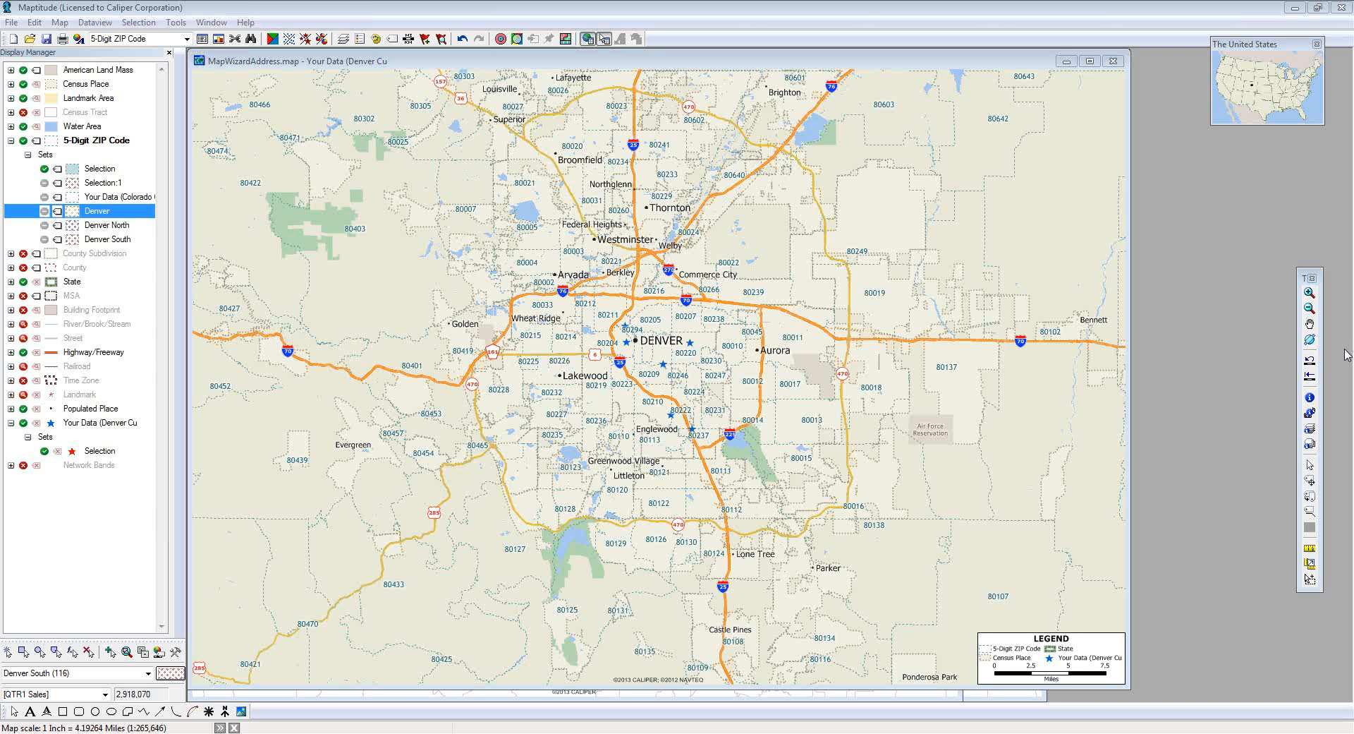
# Step: Open a new dataview of the Colorado customers' ZIP Code set using the Your Data (Colorado Customers:1 view and examine each record's set membership
pyautogui.rightClick(134, 198)
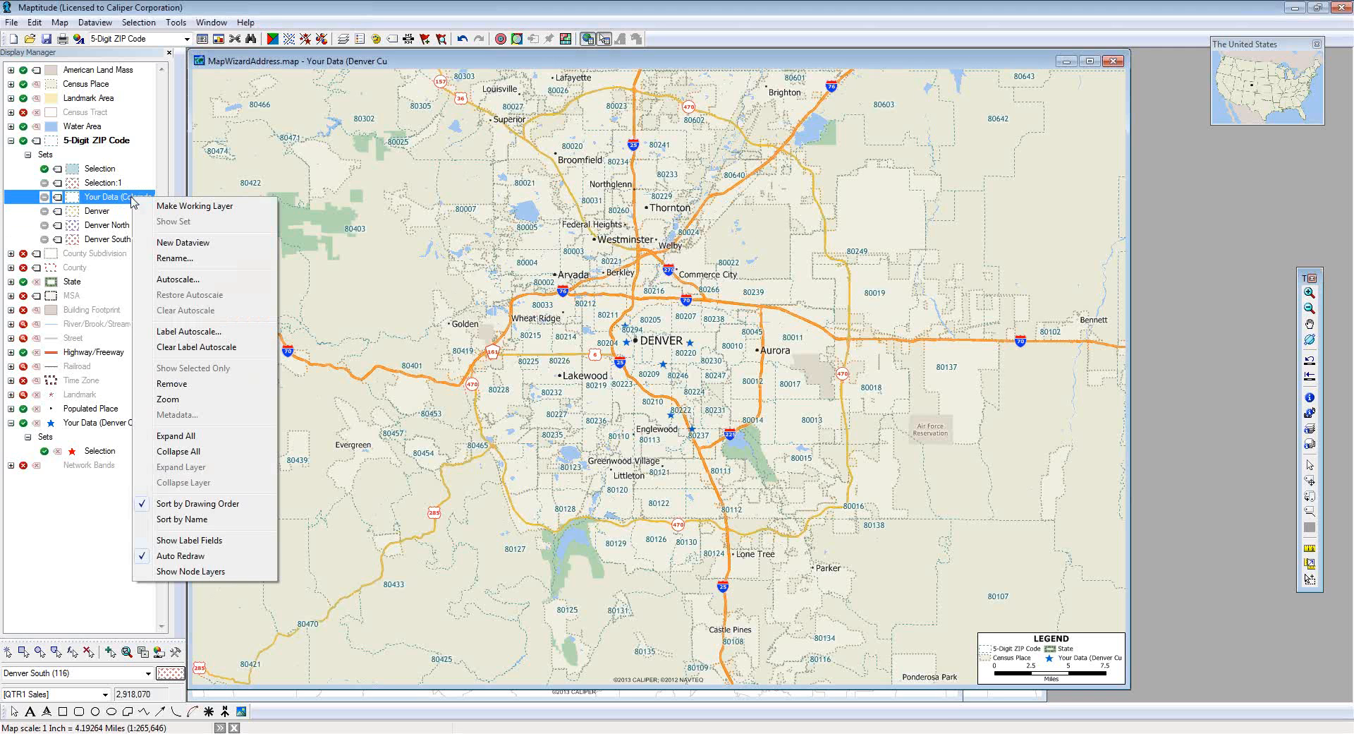
pyautogui.click(183, 244)
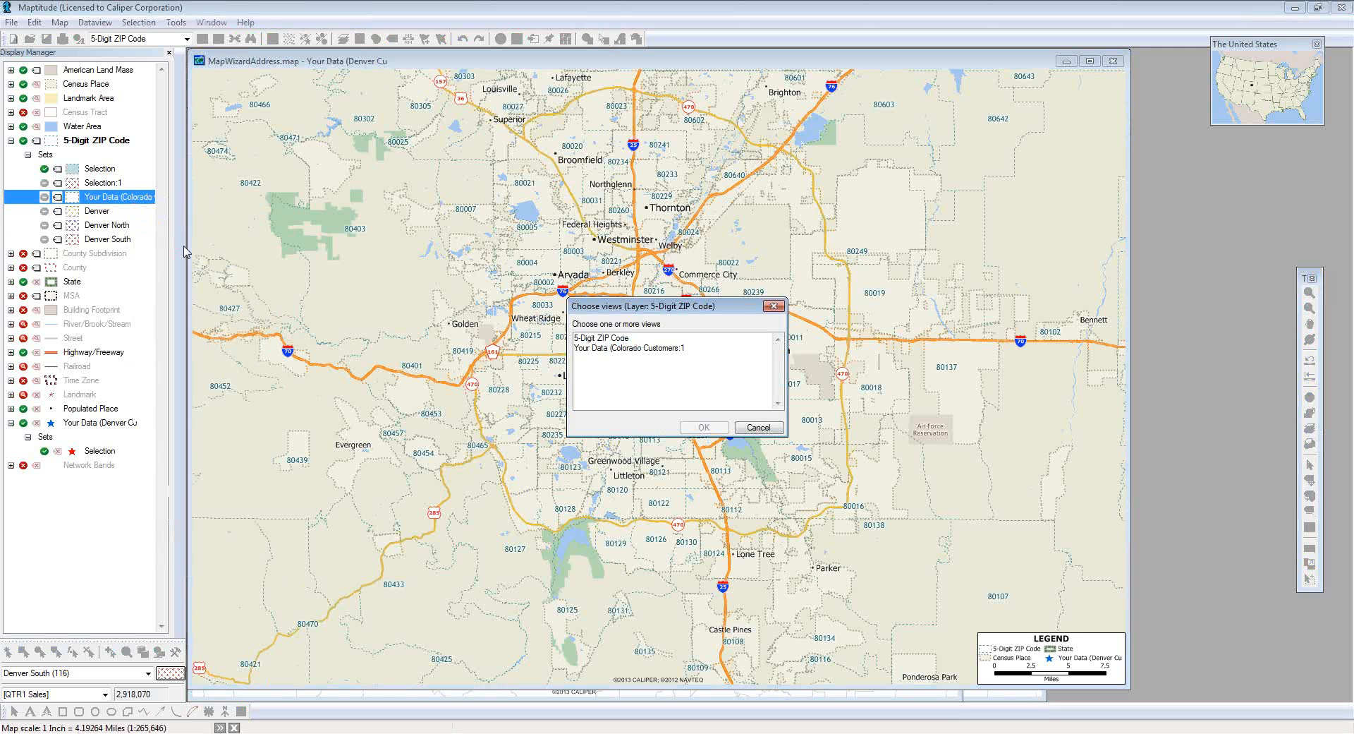
pyautogui.click(646, 348)
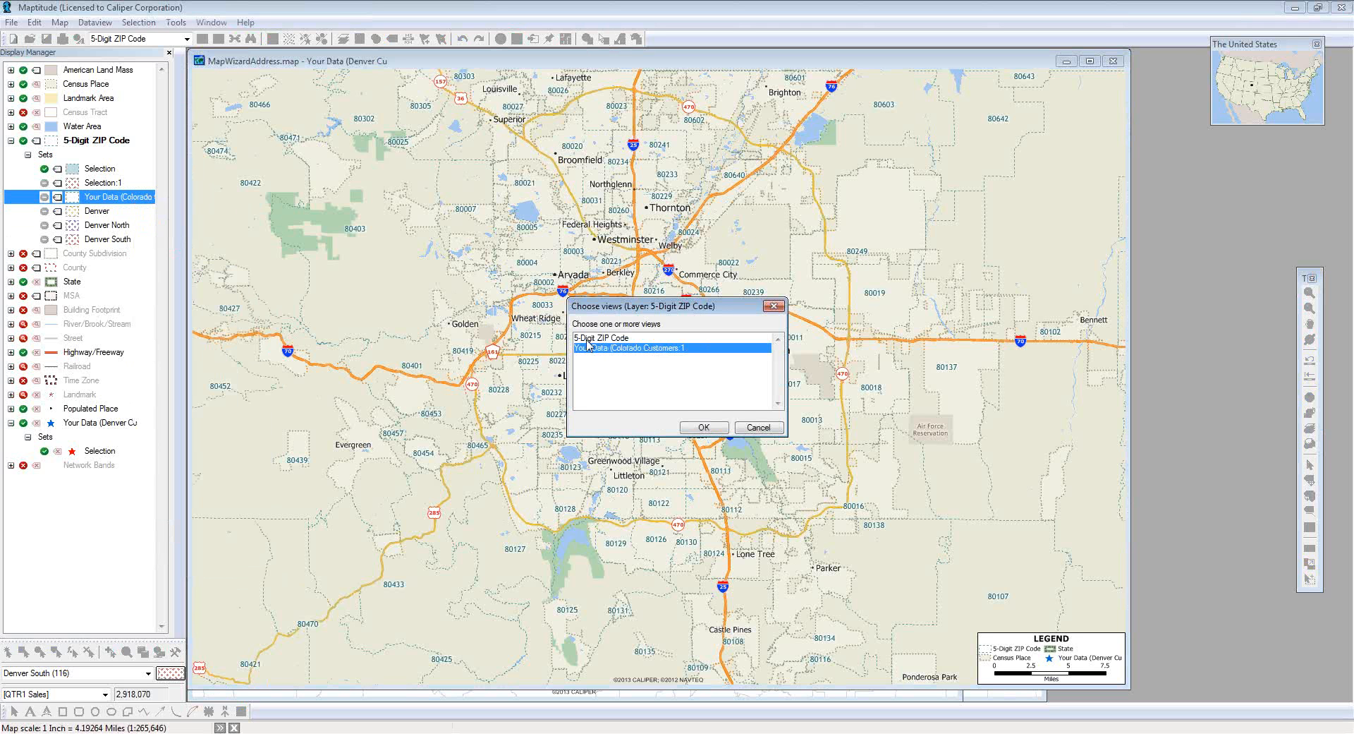
pyautogui.click(704, 426)
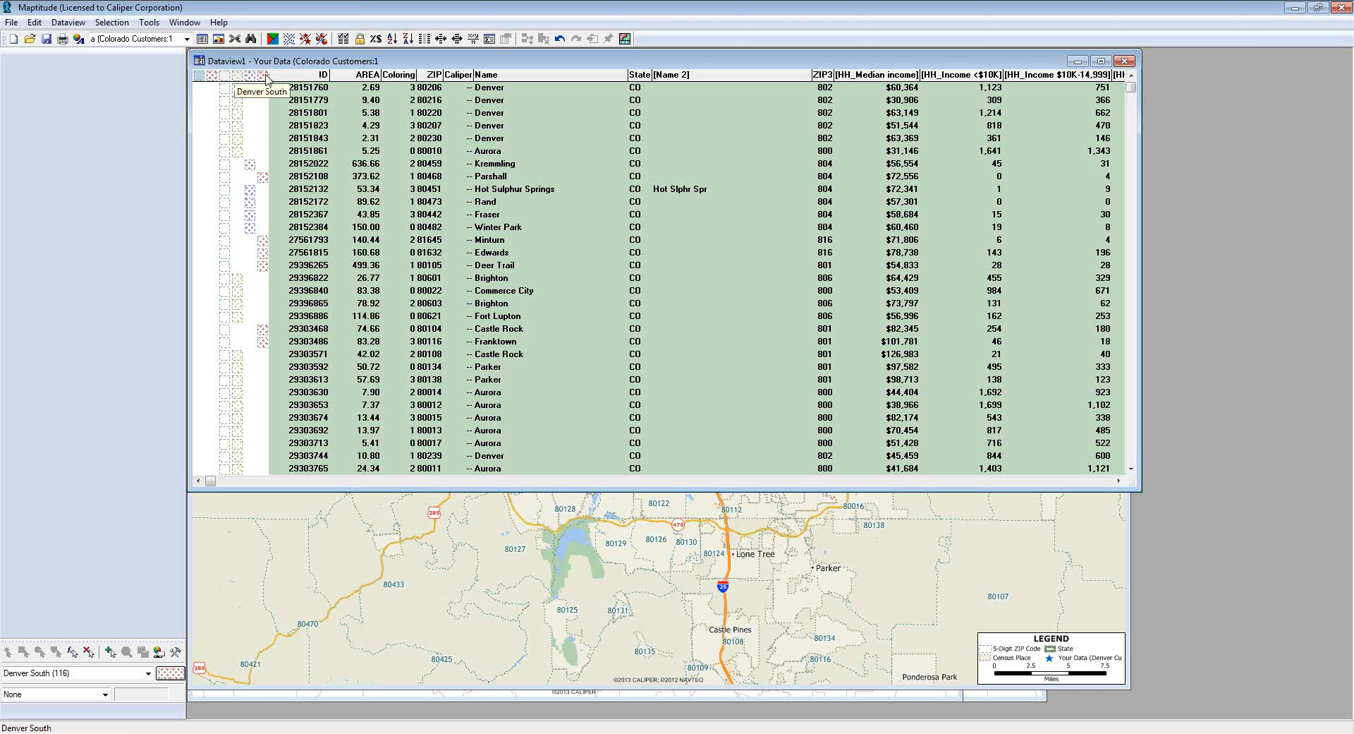
pyautogui.scroll(-10, 285, 256)
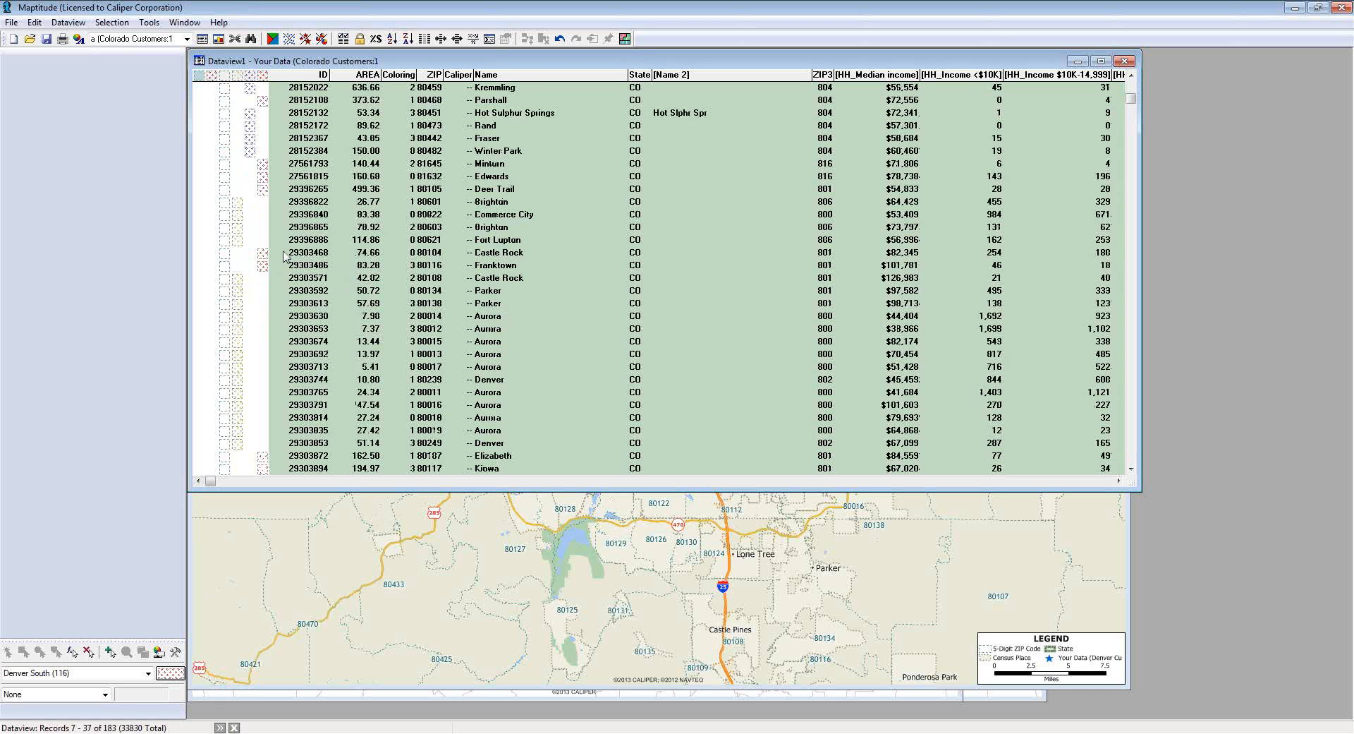
# Step: Examine the set membership of the remaining Colorado customers' ZIP Code records, and switch the dataview to the Denver set
pyautogui.scroll(-2, 285, 255)
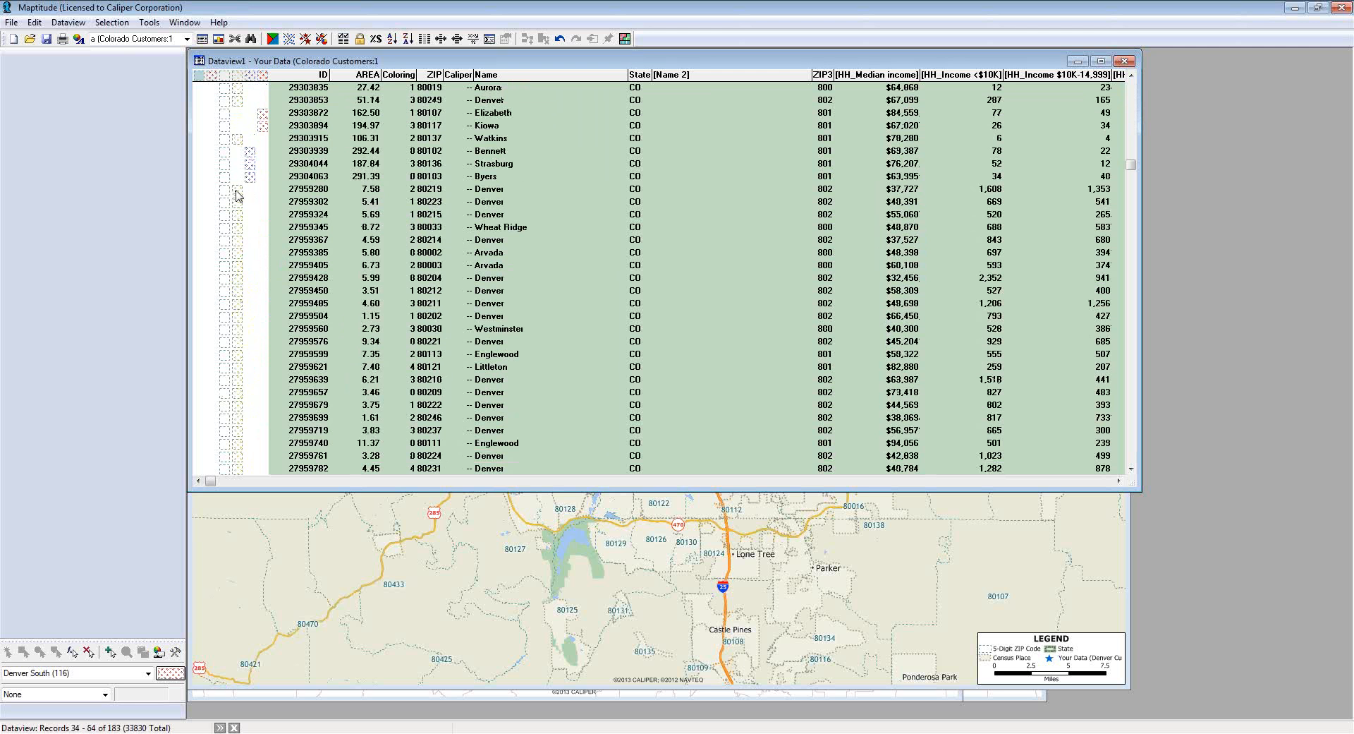
pyautogui.scroll(-19, 274, 225)
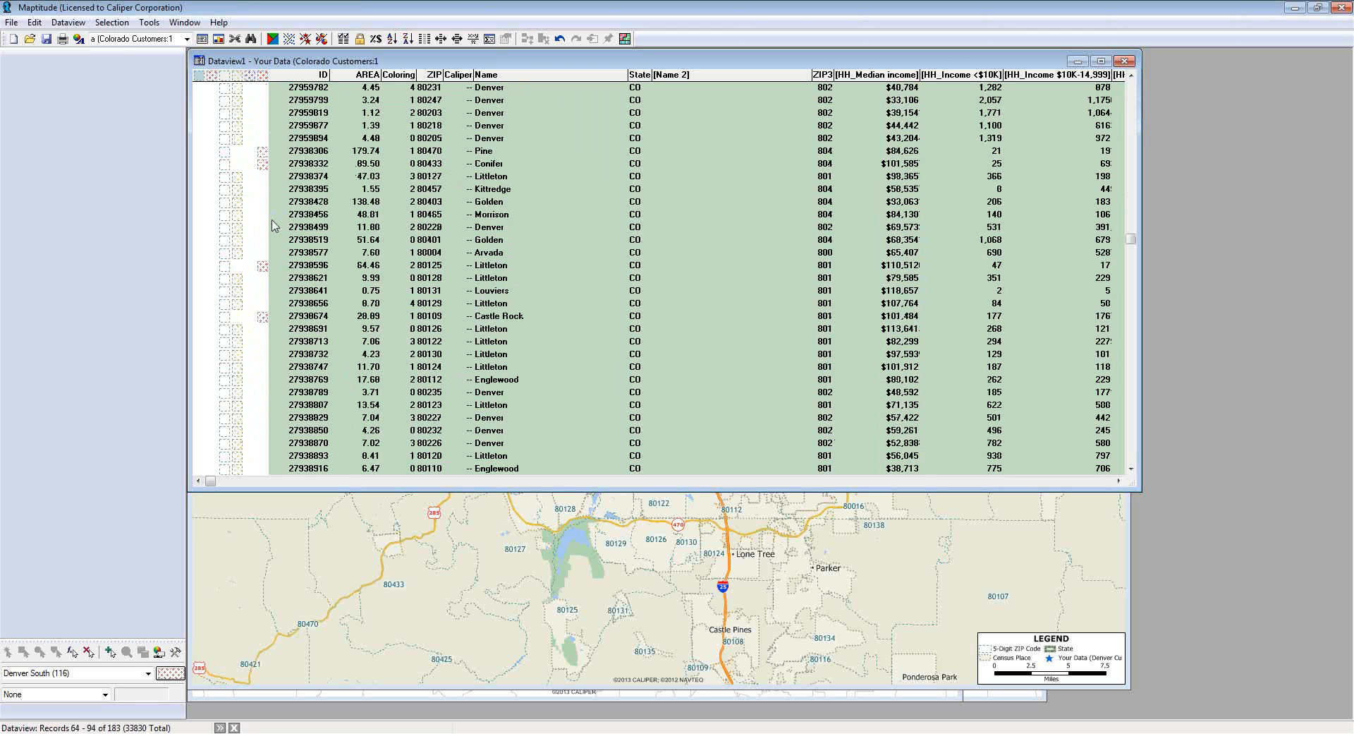
pyautogui.scroll(-9, 273, 225)
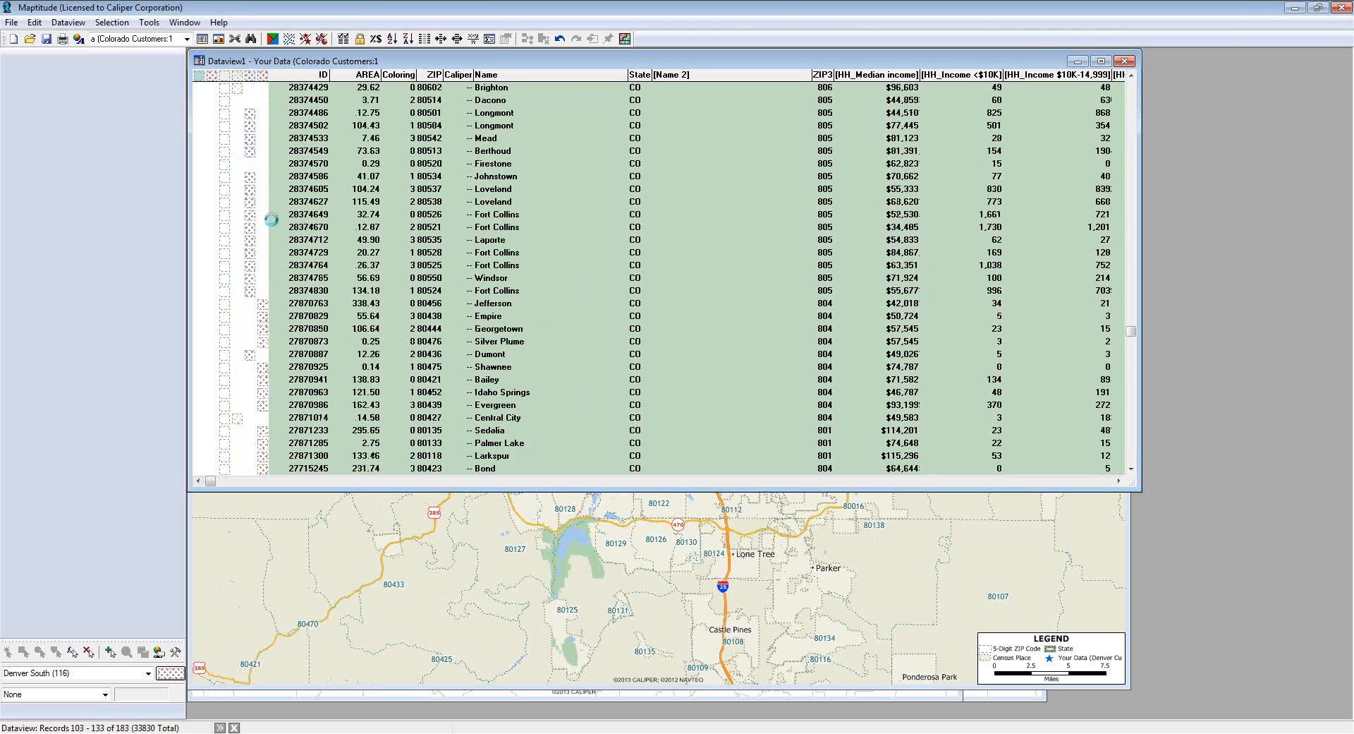
pyautogui.scroll(-12, 274, 225)
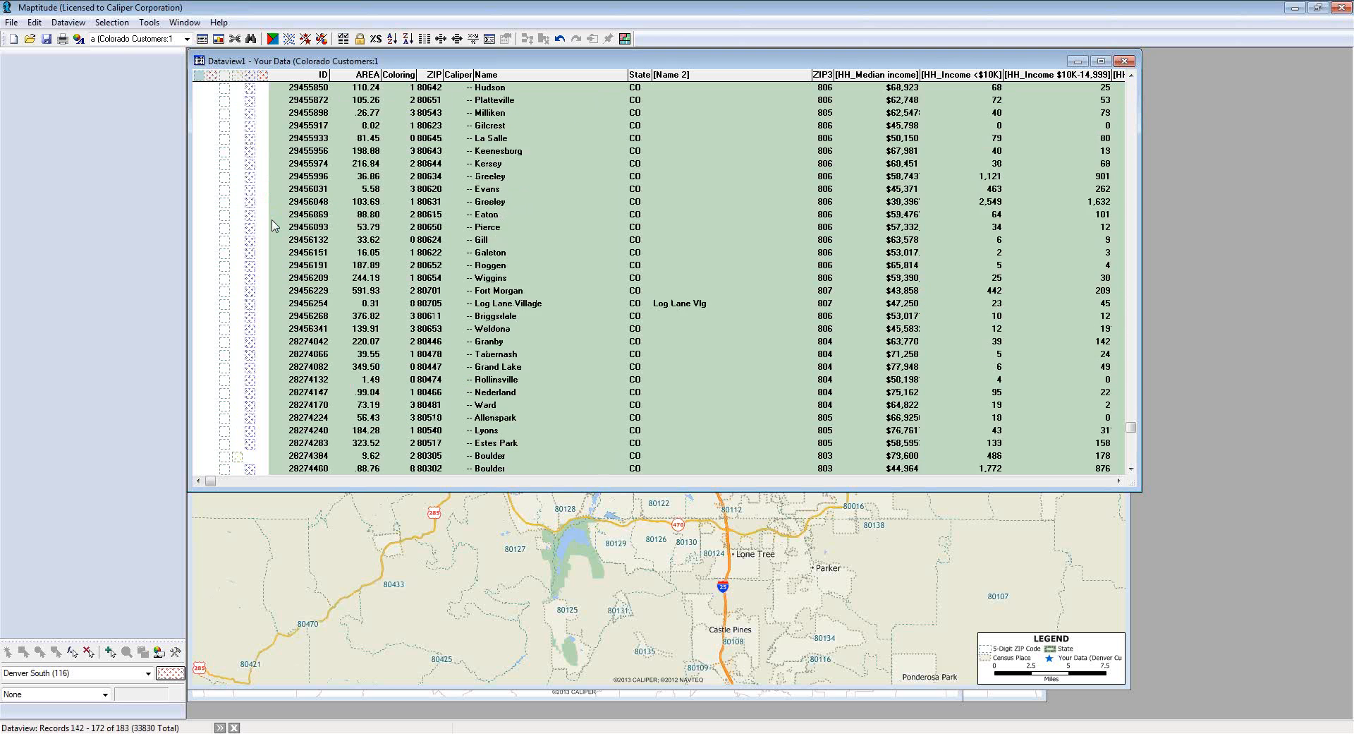
pyautogui.click(113, 40)
pyautogui.click(117, 85)
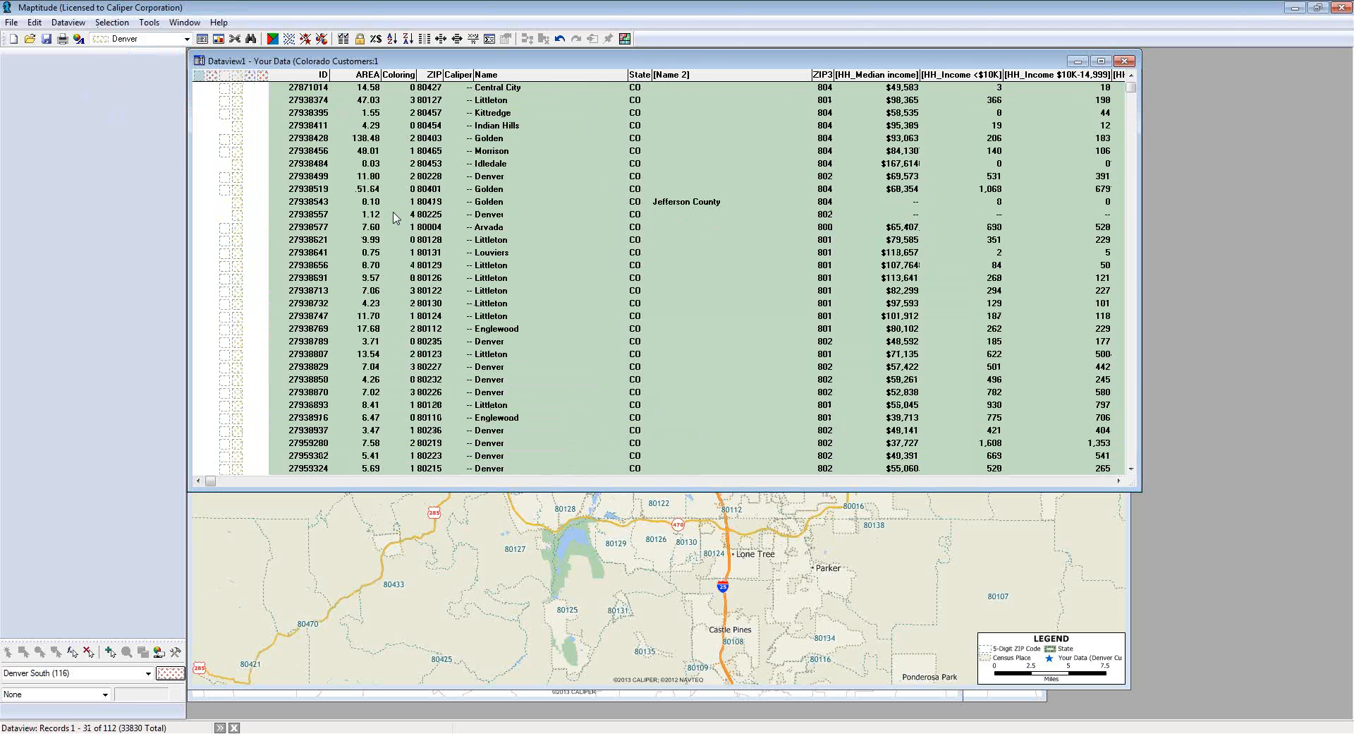
# Step: Return to the map and change the selection options for area features to allow sets to overlap
pyautogui.click(456, 542)
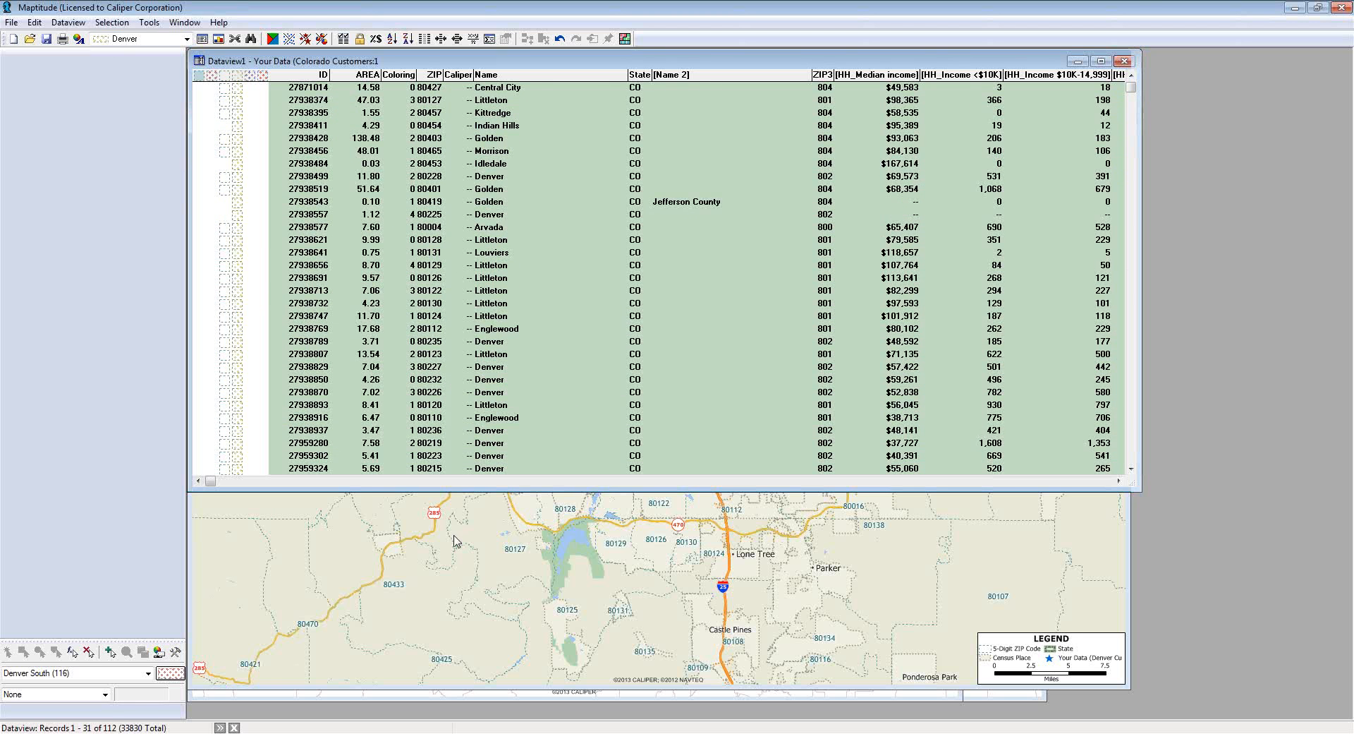
pyautogui.click(176, 651)
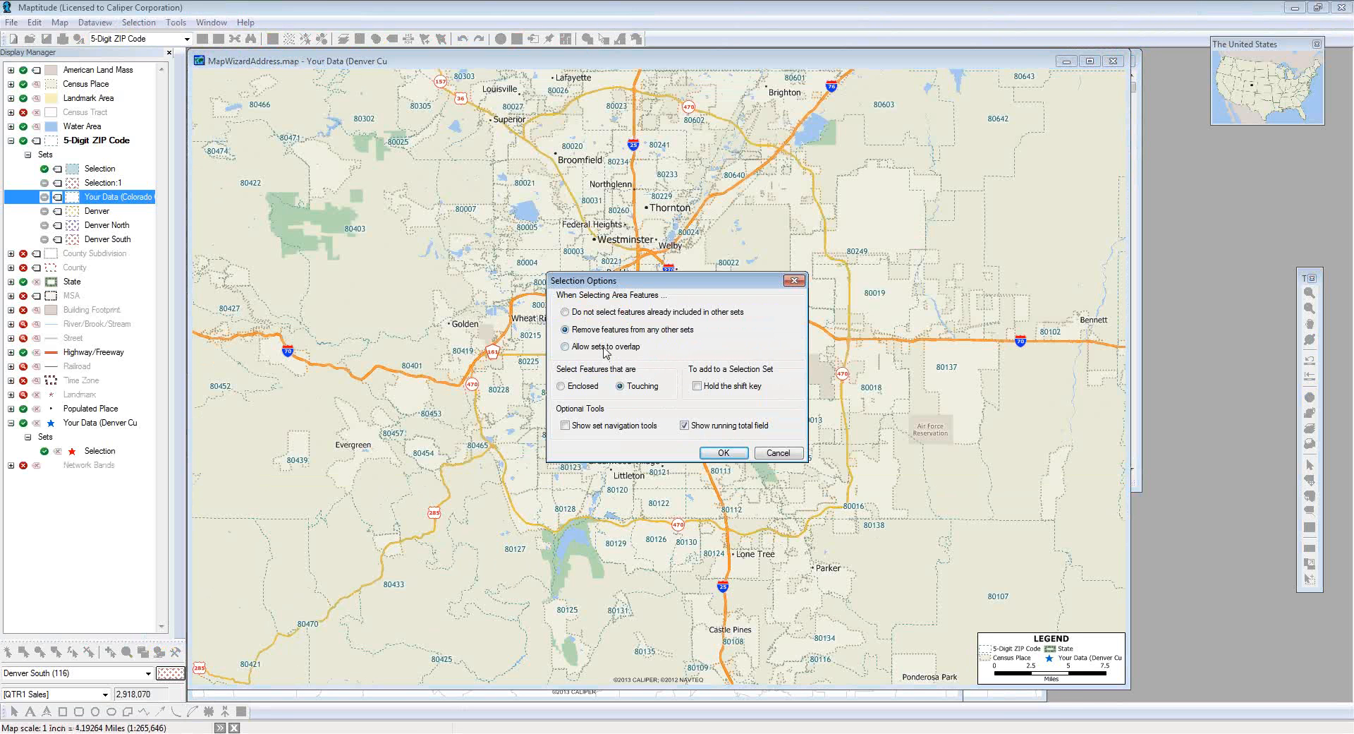
pyautogui.click(725, 453)
# Step: Make the Denver, Denver North and Denver South selection sets active so all three territories display on the map
pyautogui.click(48, 210)
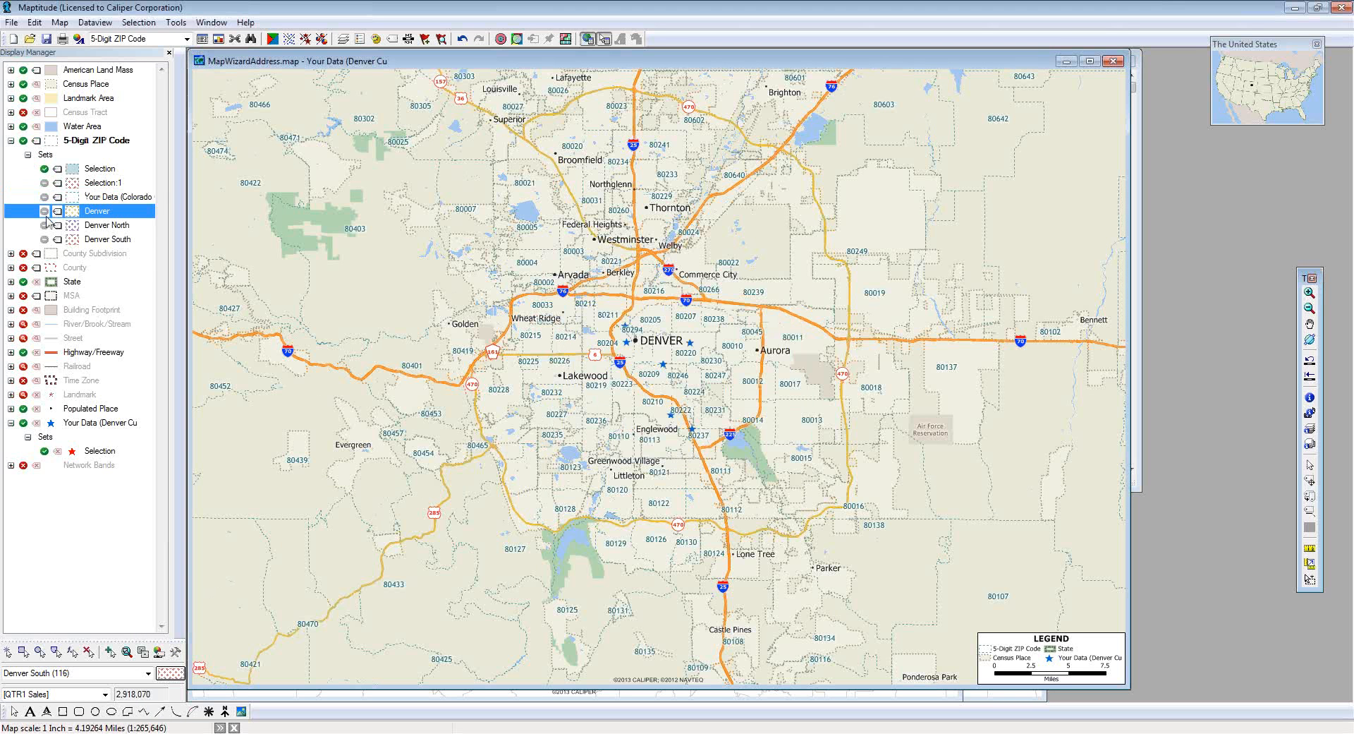
pyautogui.click(44, 210)
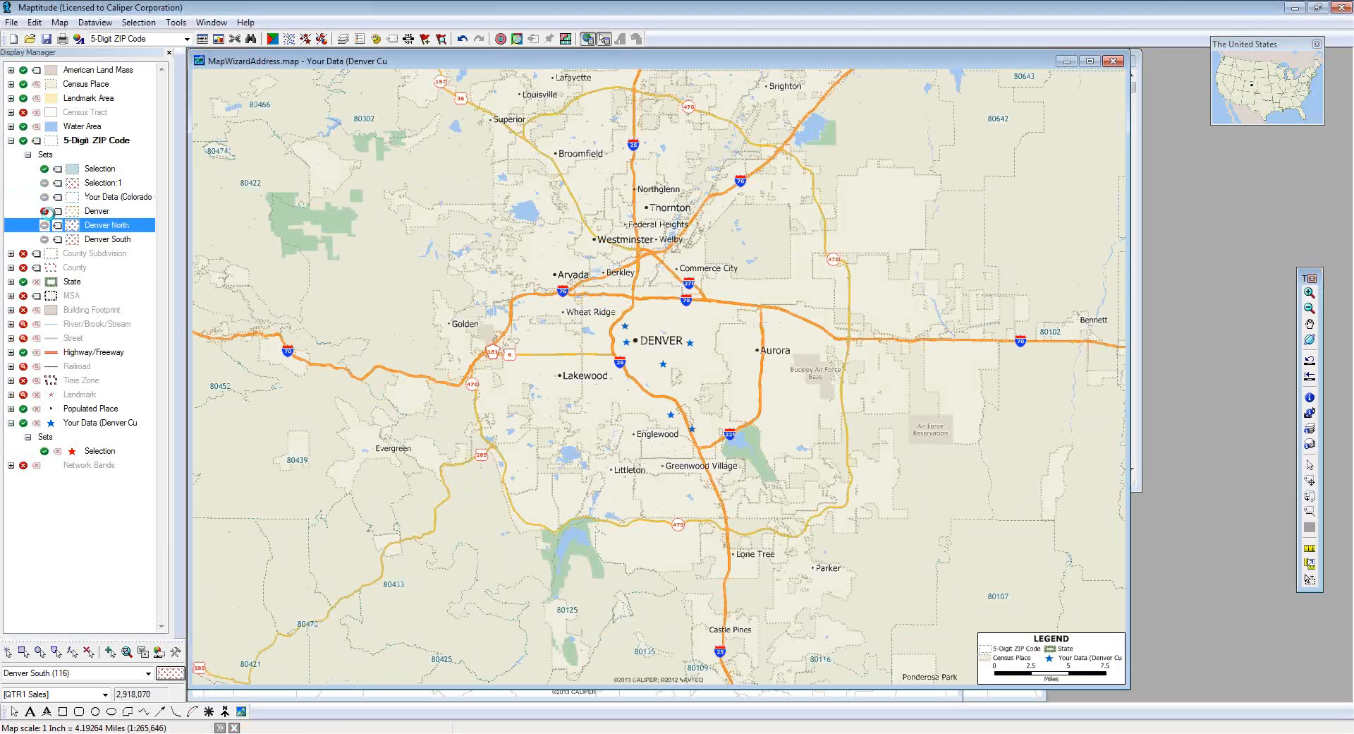
pyautogui.click(44, 212)
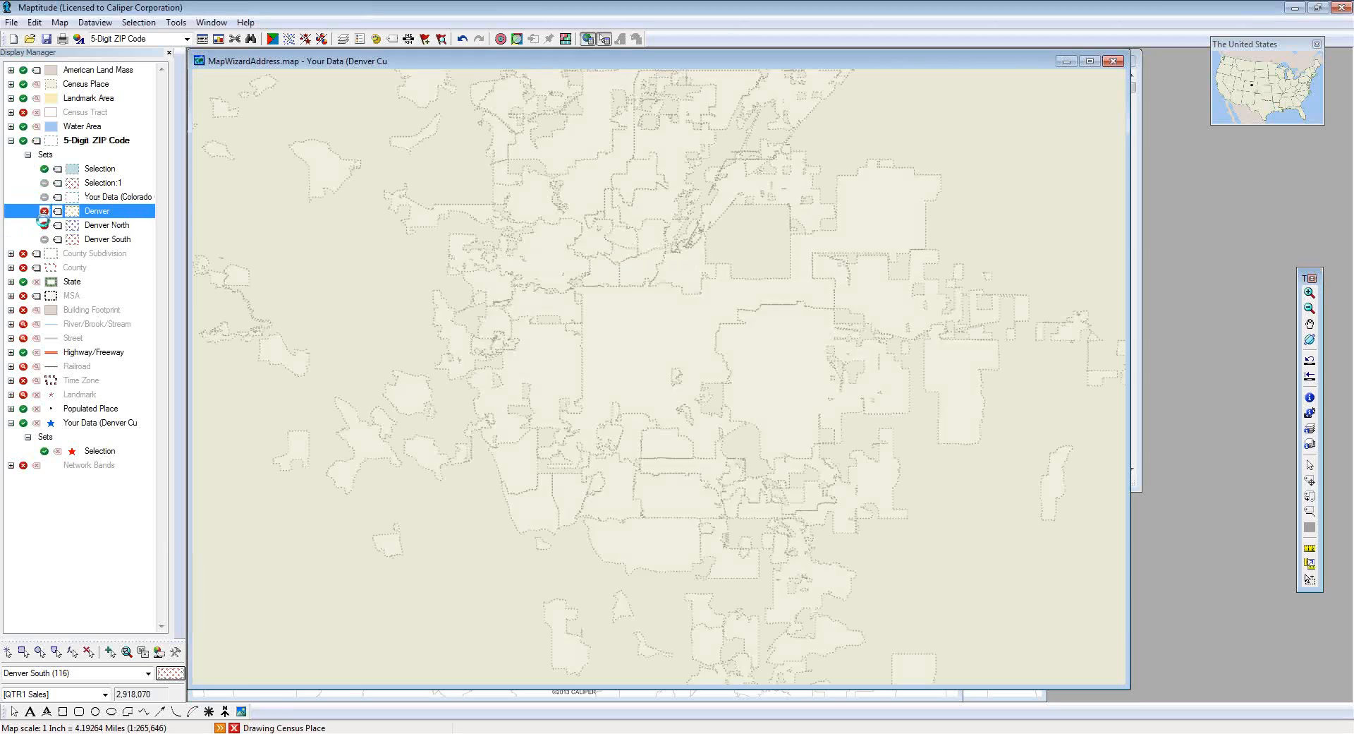
pyautogui.click(47, 225)
pyautogui.click(43, 225)
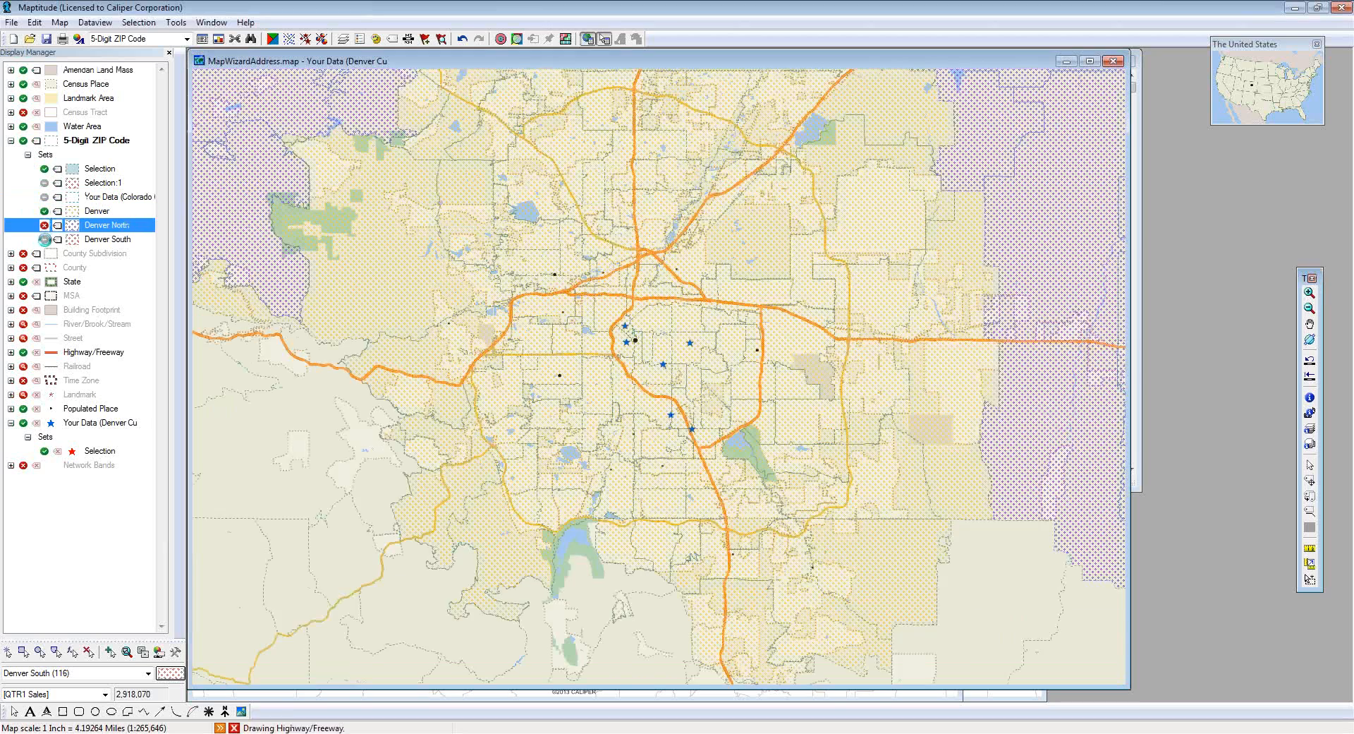
pyautogui.click(45, 239)
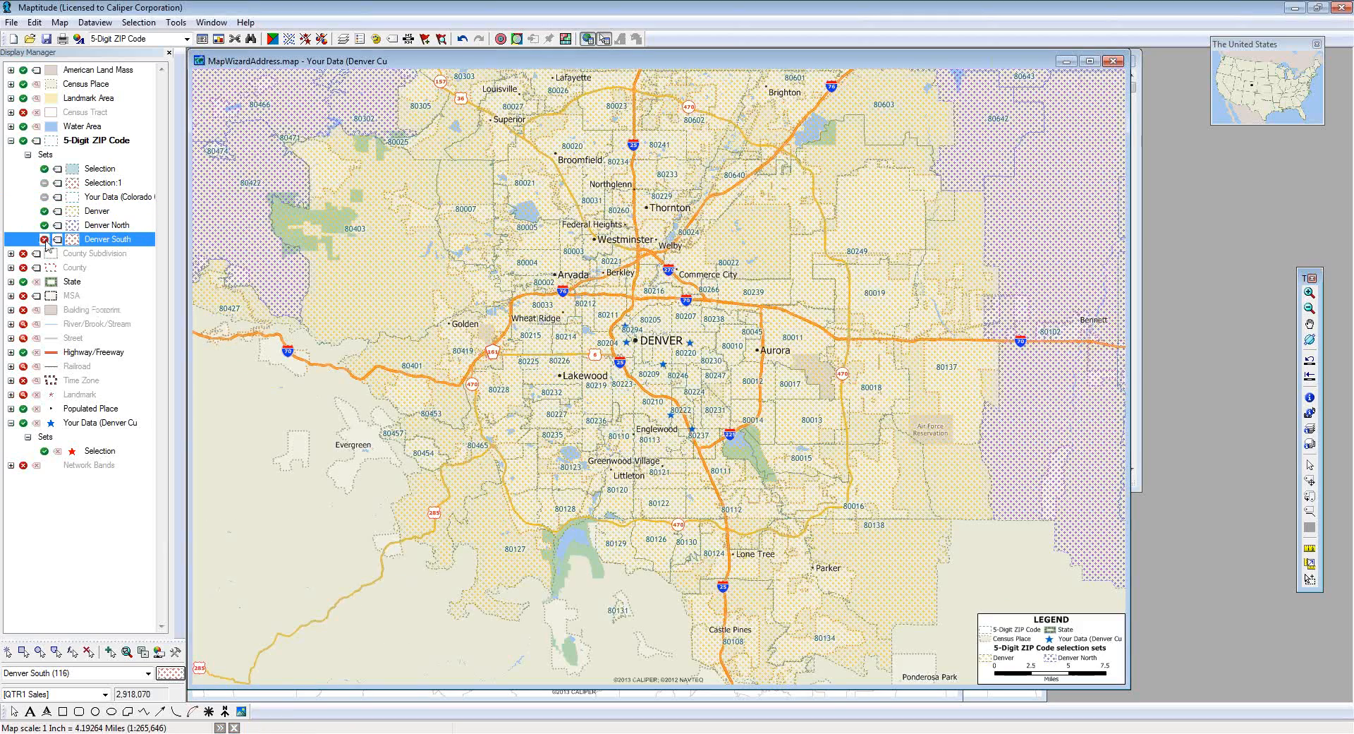
pyautogui.click(44, 240)
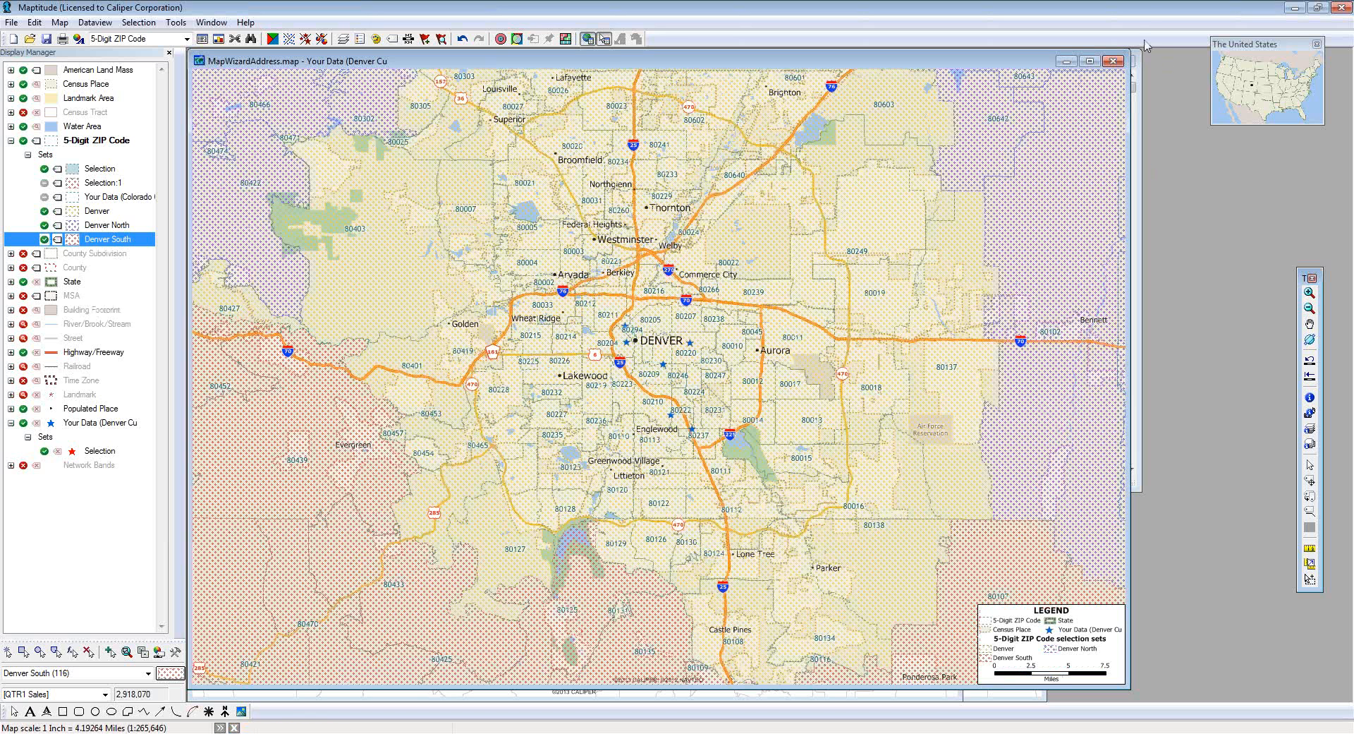
# Step: Enlarge the map around ZIP Code 80422, northwest of Denver, and make Denver North the current selection set
pyautogui.hotkey('alt', 'Tab')
pyautogui.click(1310, 292)
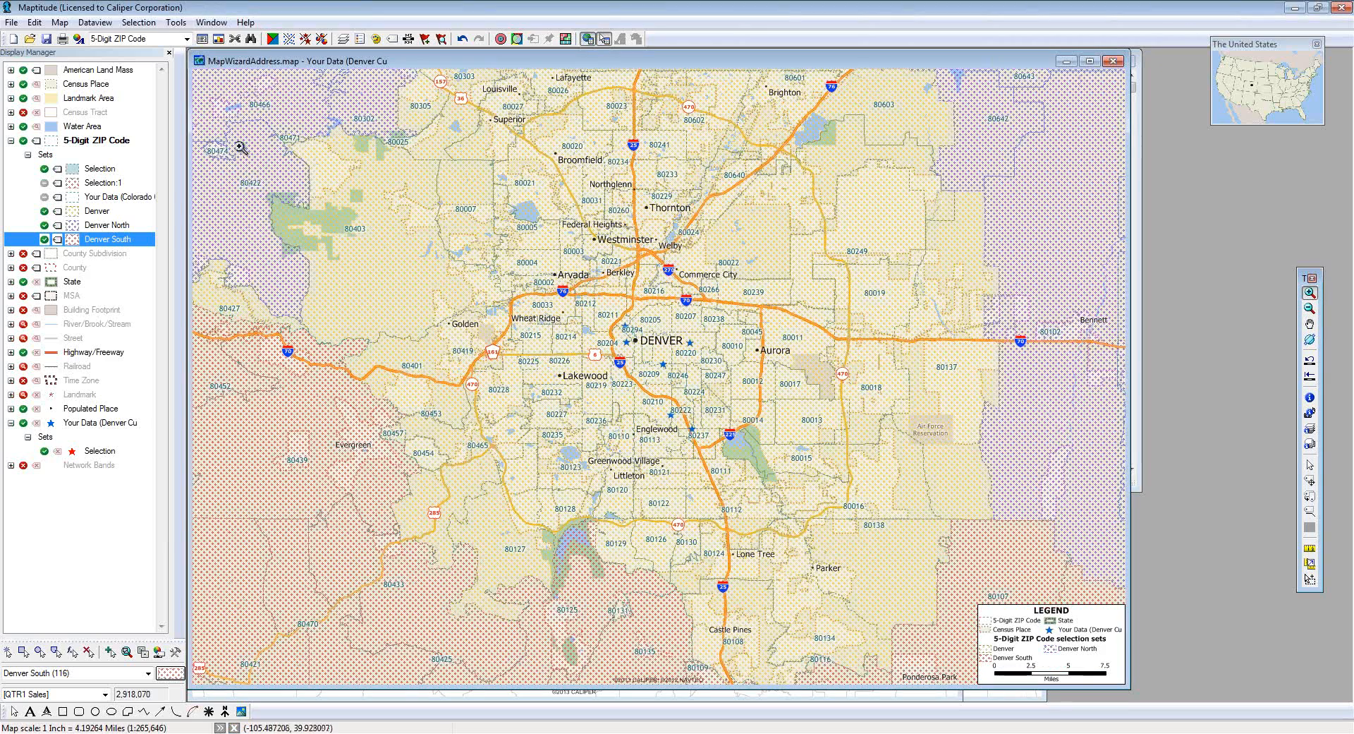
pyautogui.moveTo(235, 140); pyautogui.dragTo(322, 291)
pyautogui.scroll(-1, 693, 372)
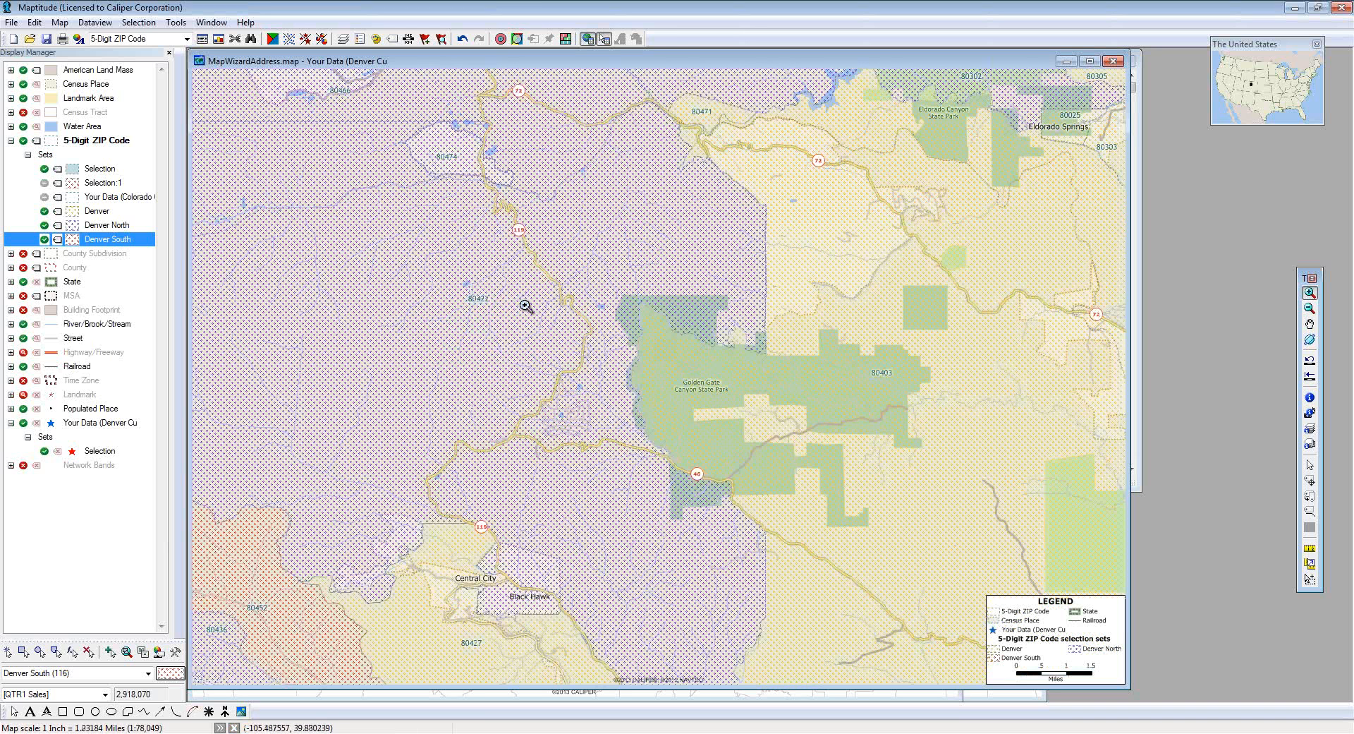
pyautogui.click(147, 674)
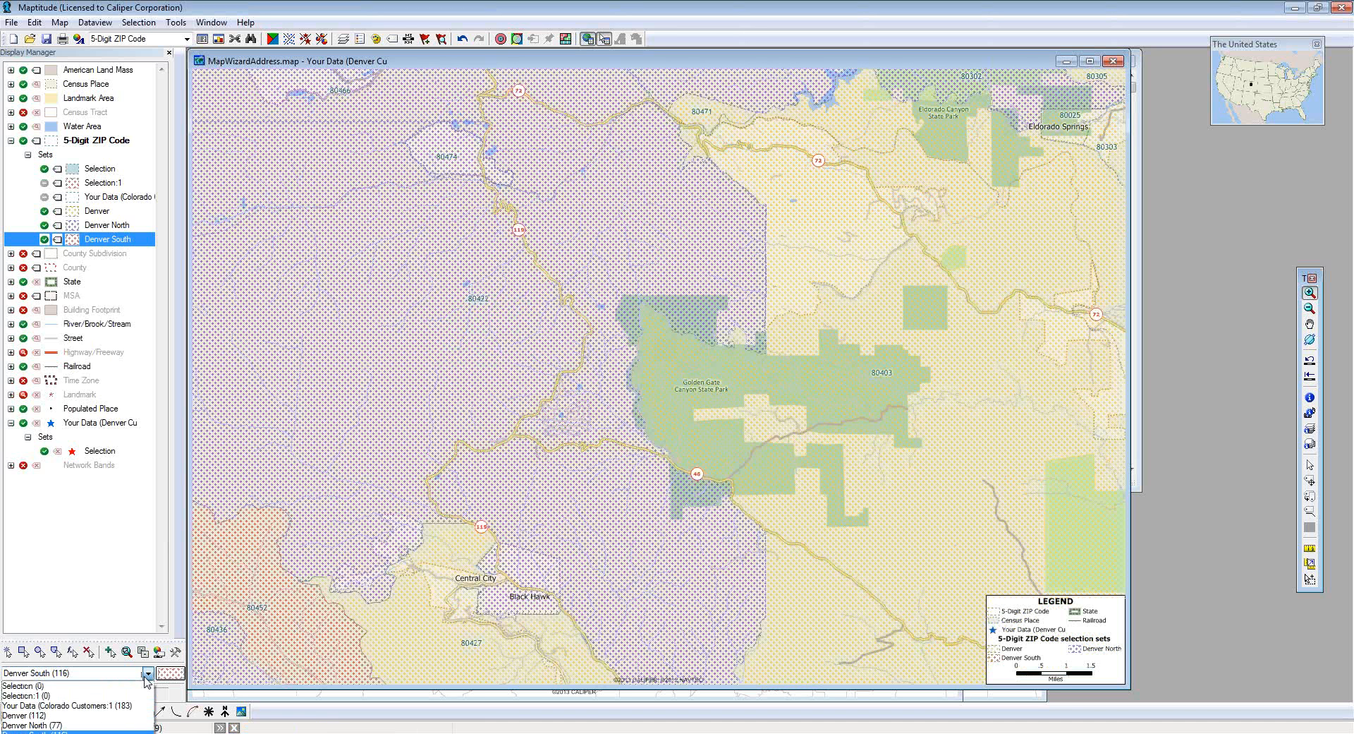
pyautogui.click(95, 724)
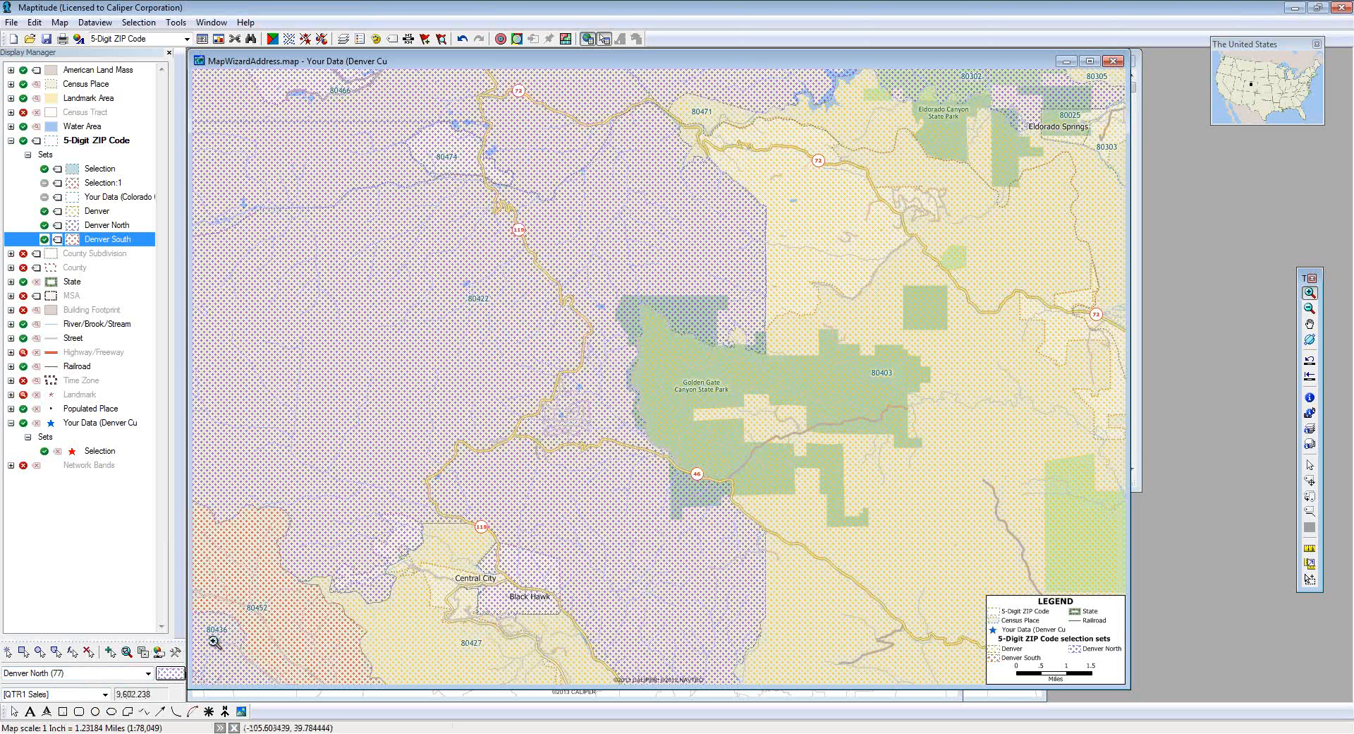
# Step: Make Denver the current selection set, check the overlap option, and add ZIP Code 80422 to the set by pointing
pyautogui.click(149, 673)
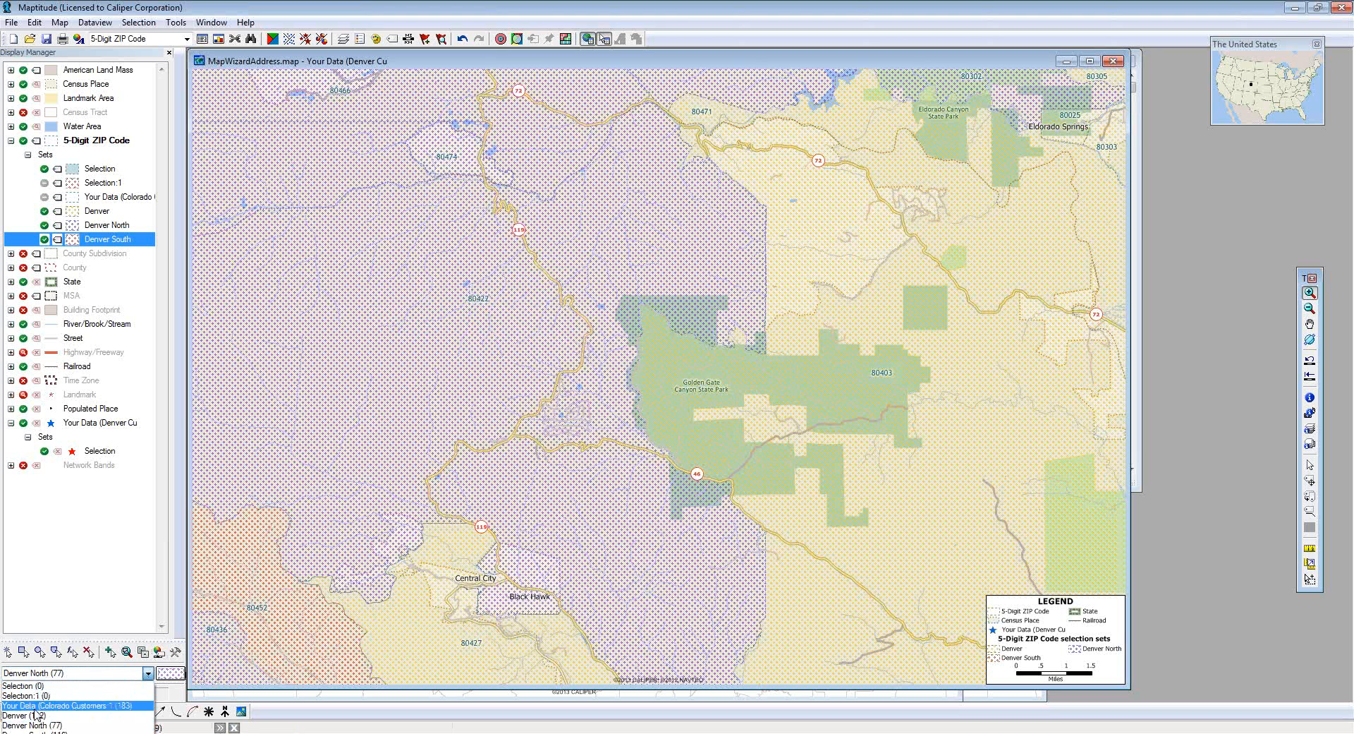
pyautogui.click(130, 691)
pyautogui.click(175, 651)
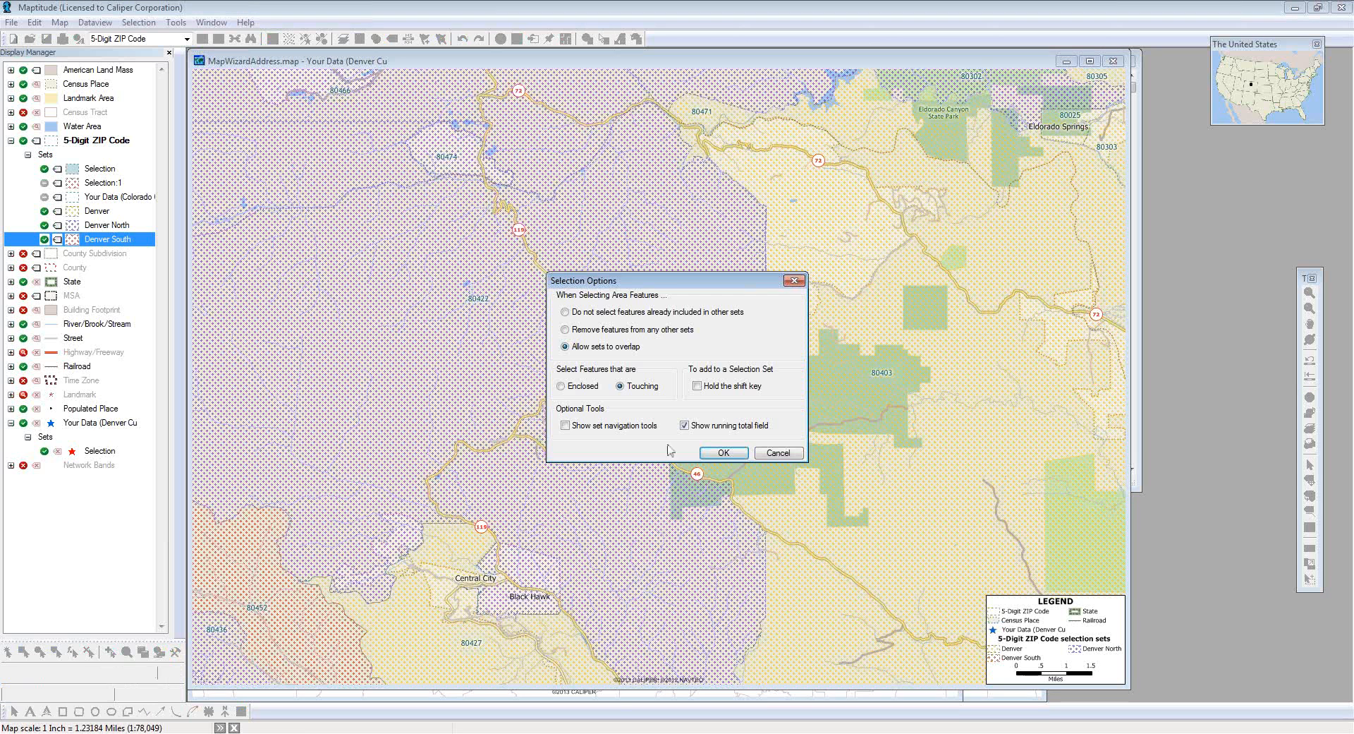
pyautogui.click(777, 453)
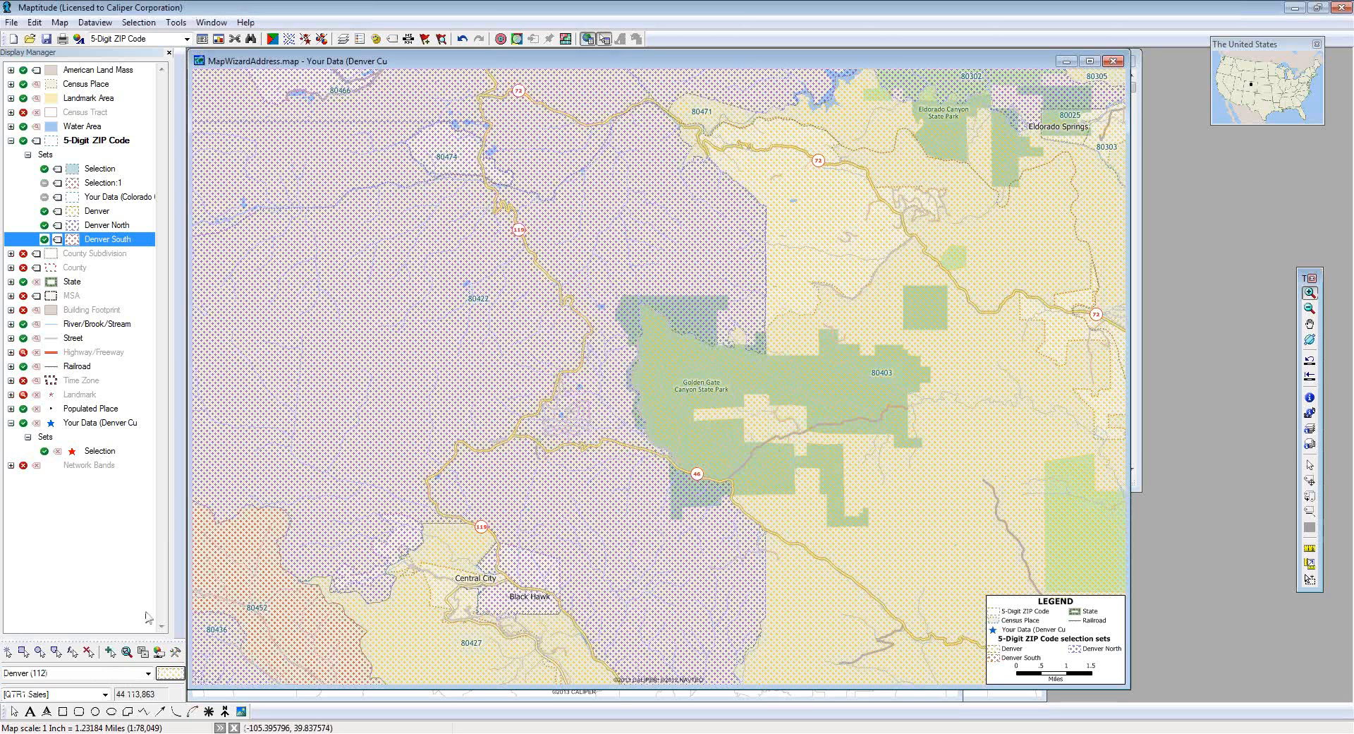
pyautogui.click(8, 651)
pyautogui.click(573, 307)
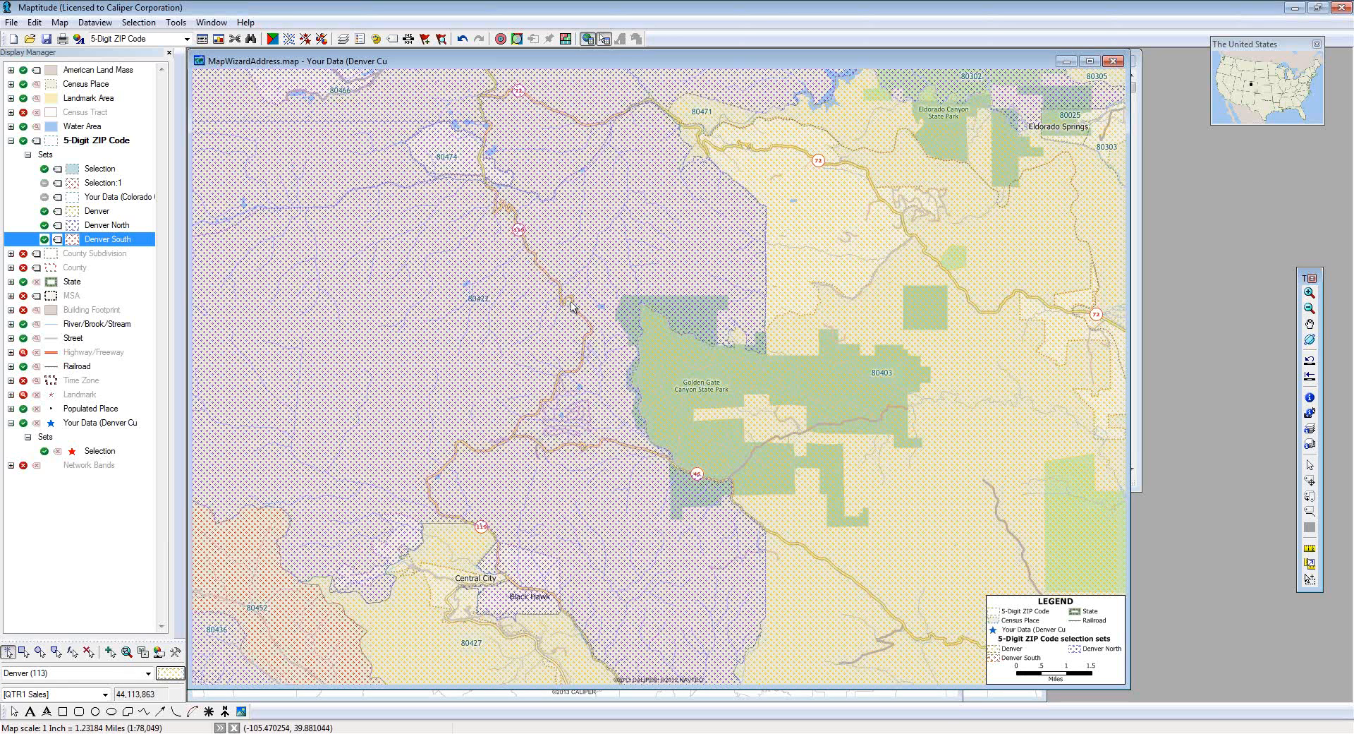
# Step: Review the record counts and status of the 5-Digit ZIP Code selection sets
pyautogui.click(138, 22)
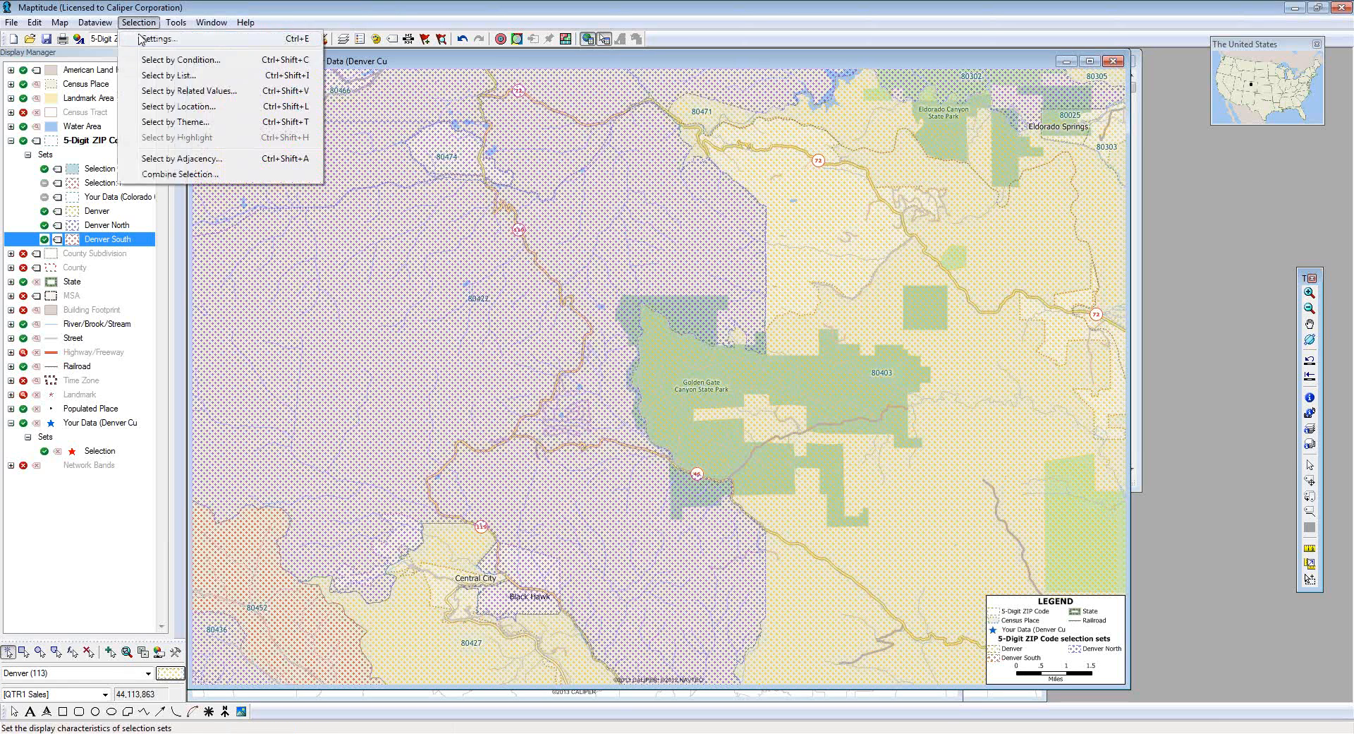
pyautogui.click(142, 39)
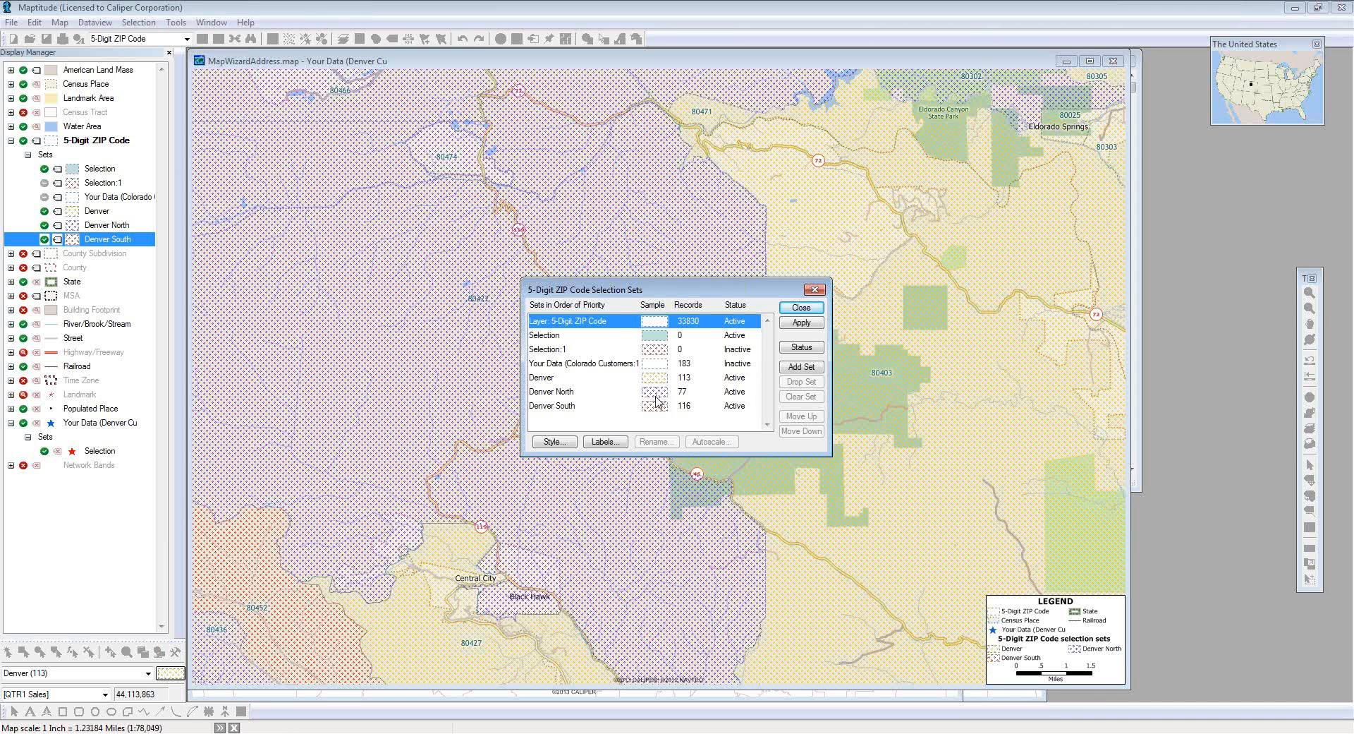
pyautogui.click(816, 306)
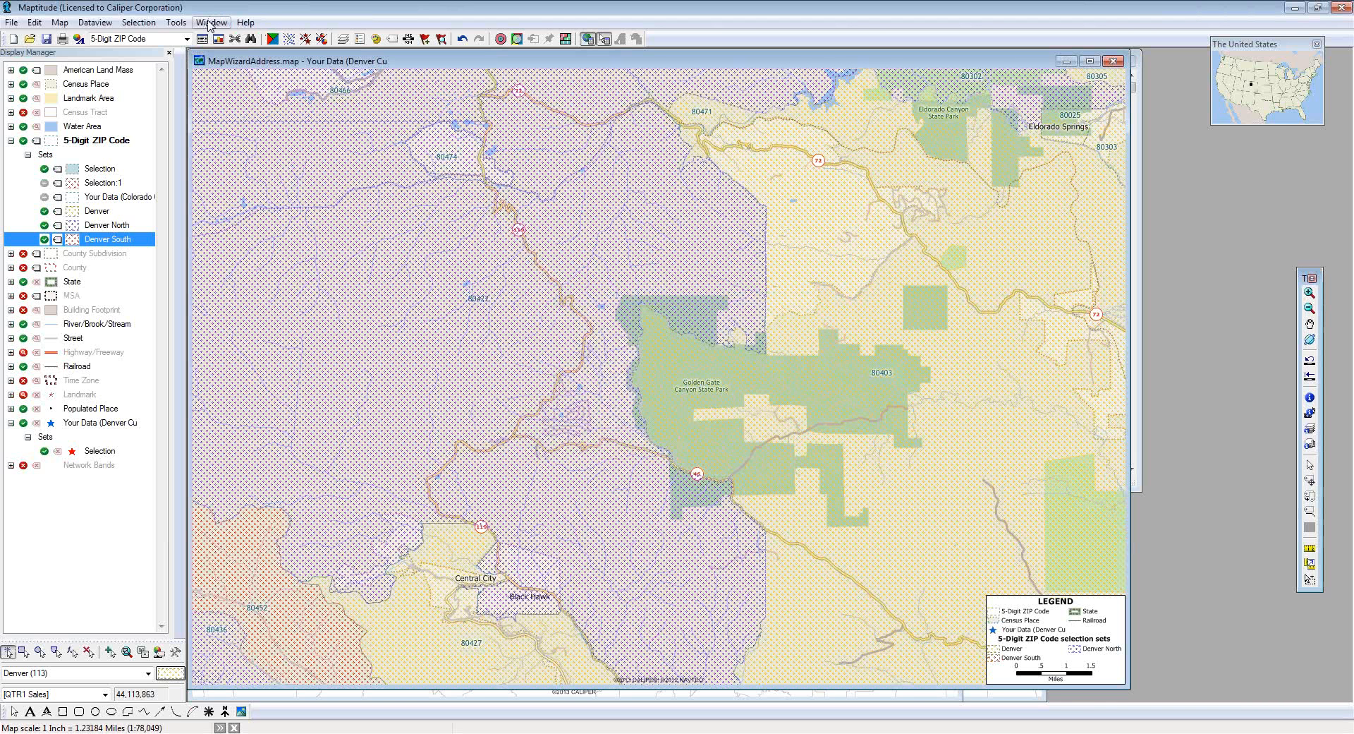
# Step: Check the set membership of the final Denver record in Dataview1, and return to the MapWizardAddress map
pyautogui.click(209, 25)
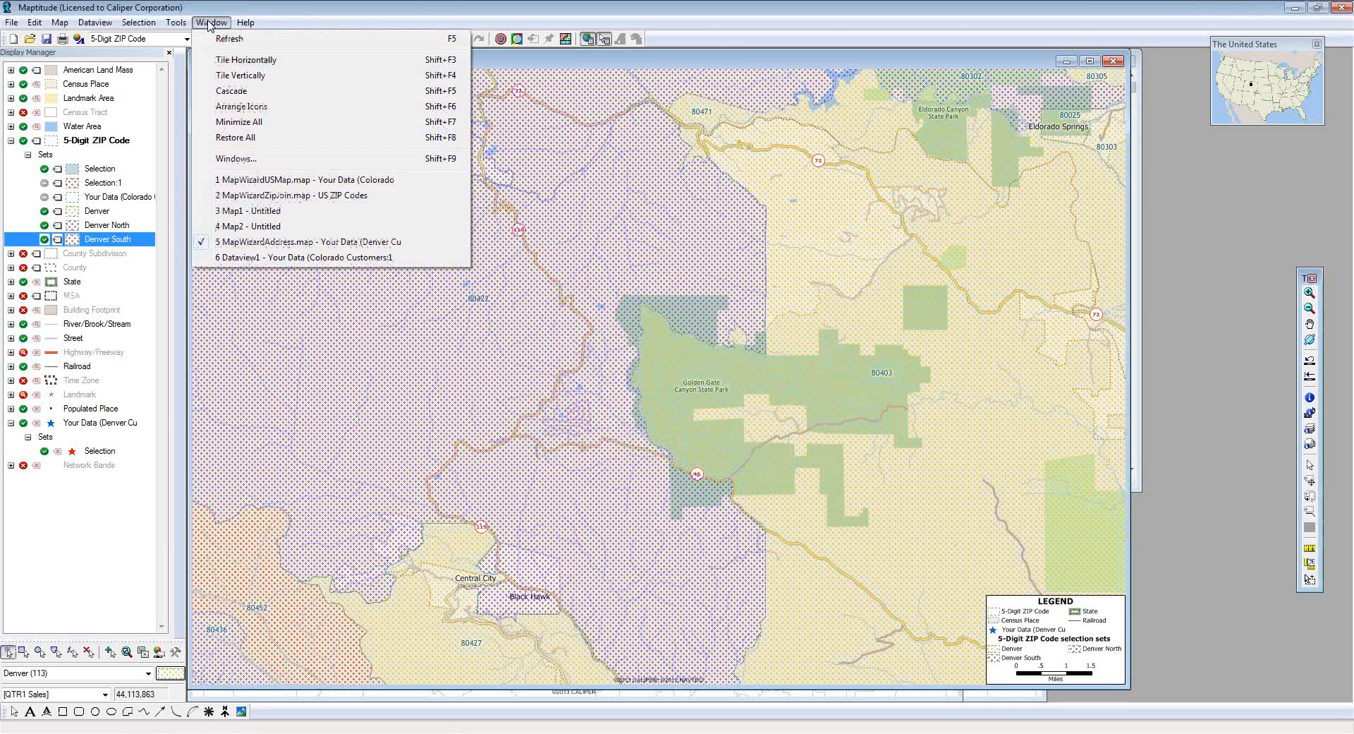
pyautogui.click(271, 267)
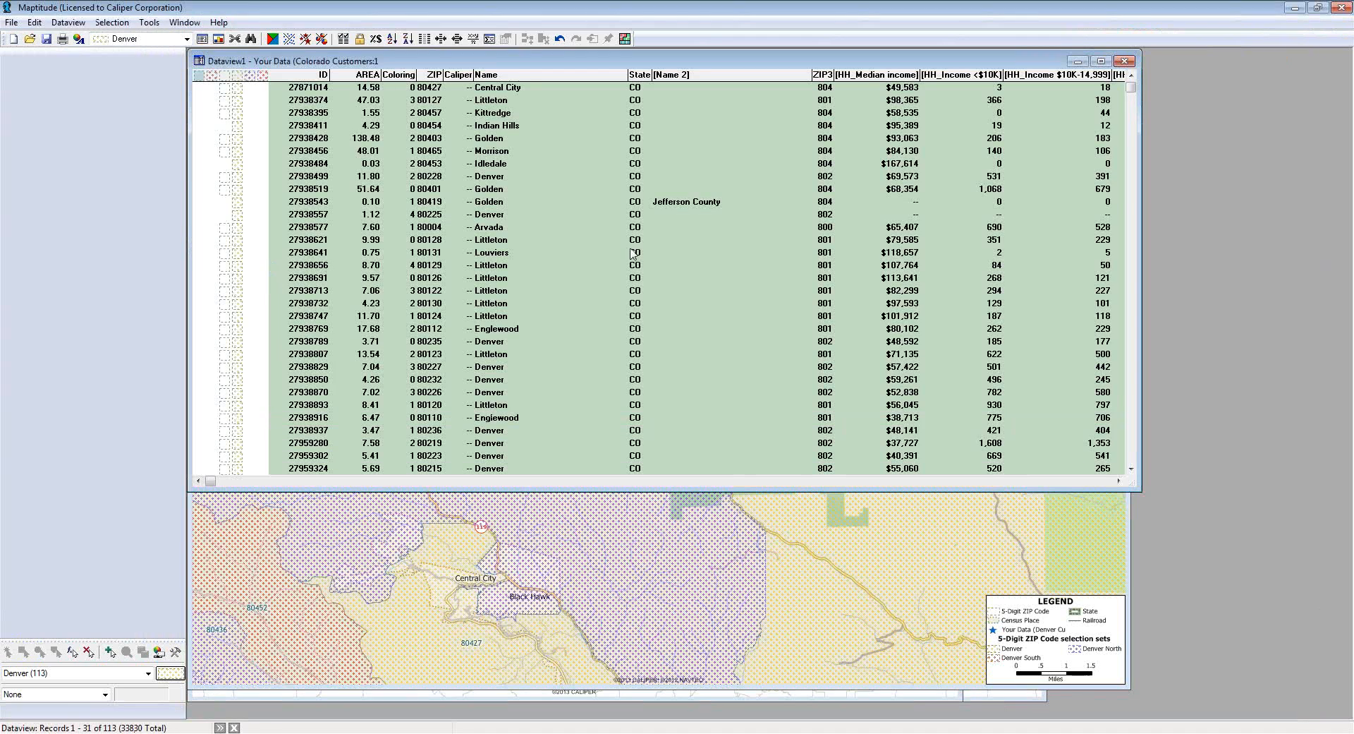
pyautogui.scroll(-20, 350, 220)
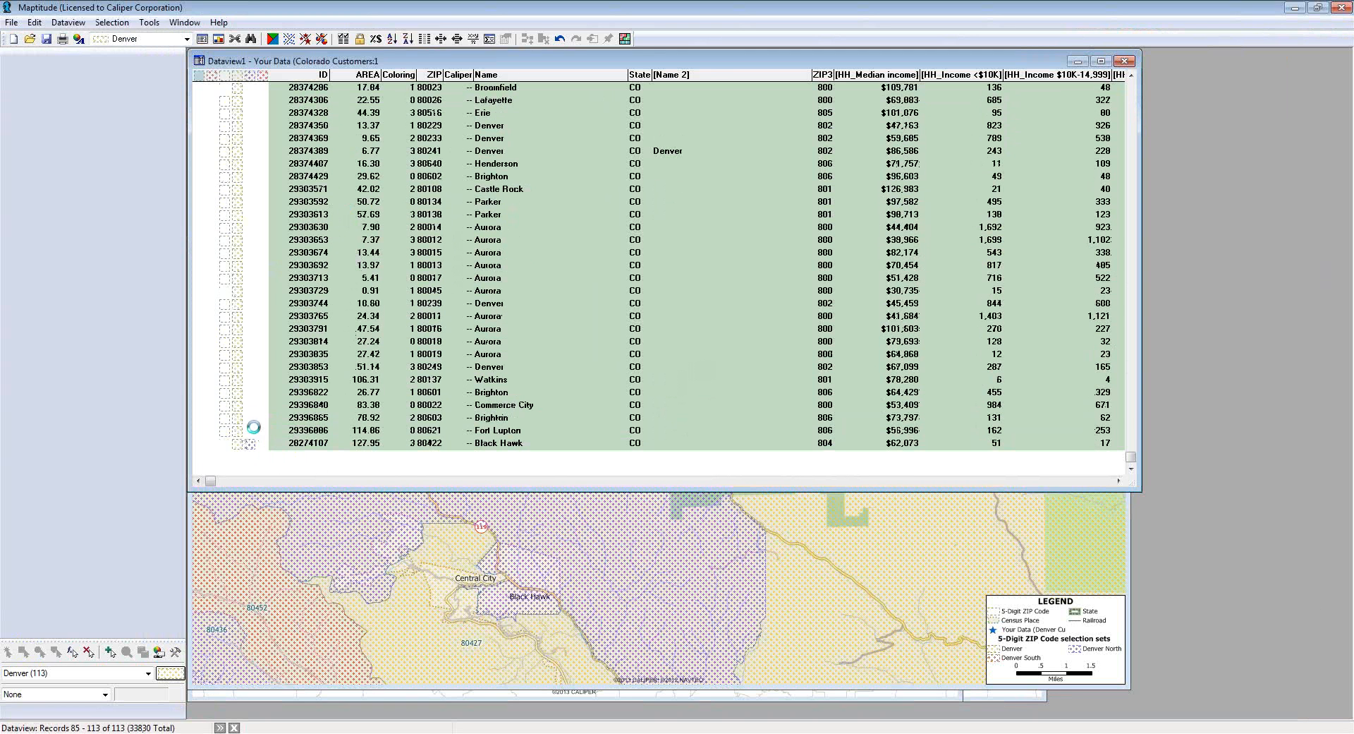
pyautogui.click(400, 608)
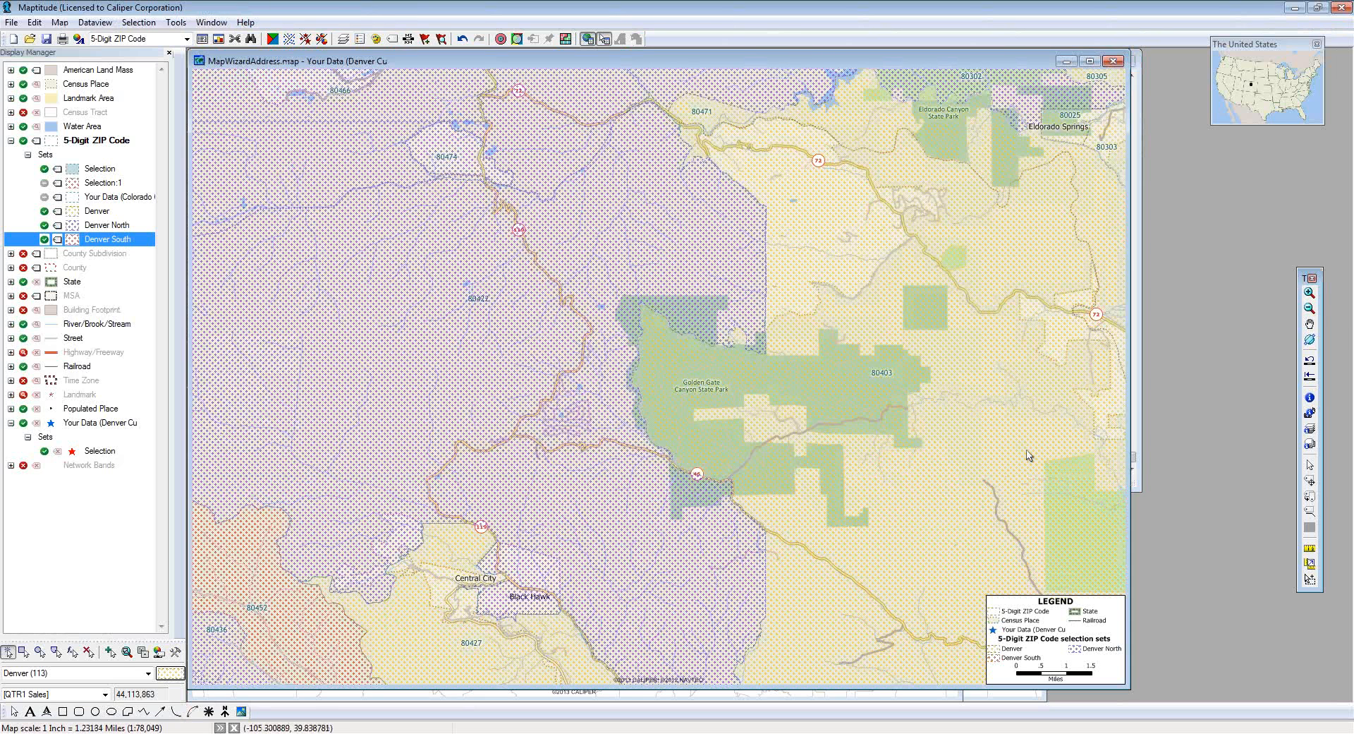
# Step: Open the Click Bands toolbox and draw a freeform area around Golden Gate Canyon State Park and the land east of it
pyautogui.click(1348, 40)
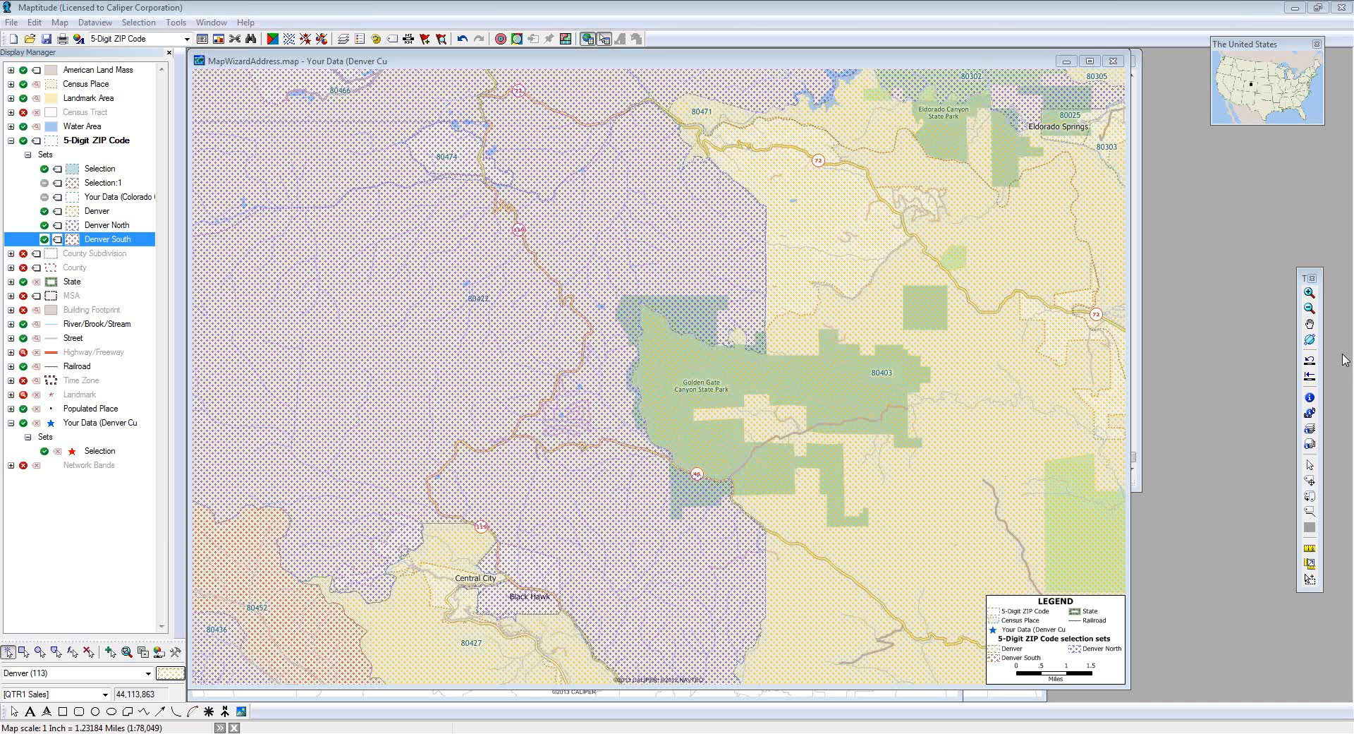
pyautogui.click(176, 22)
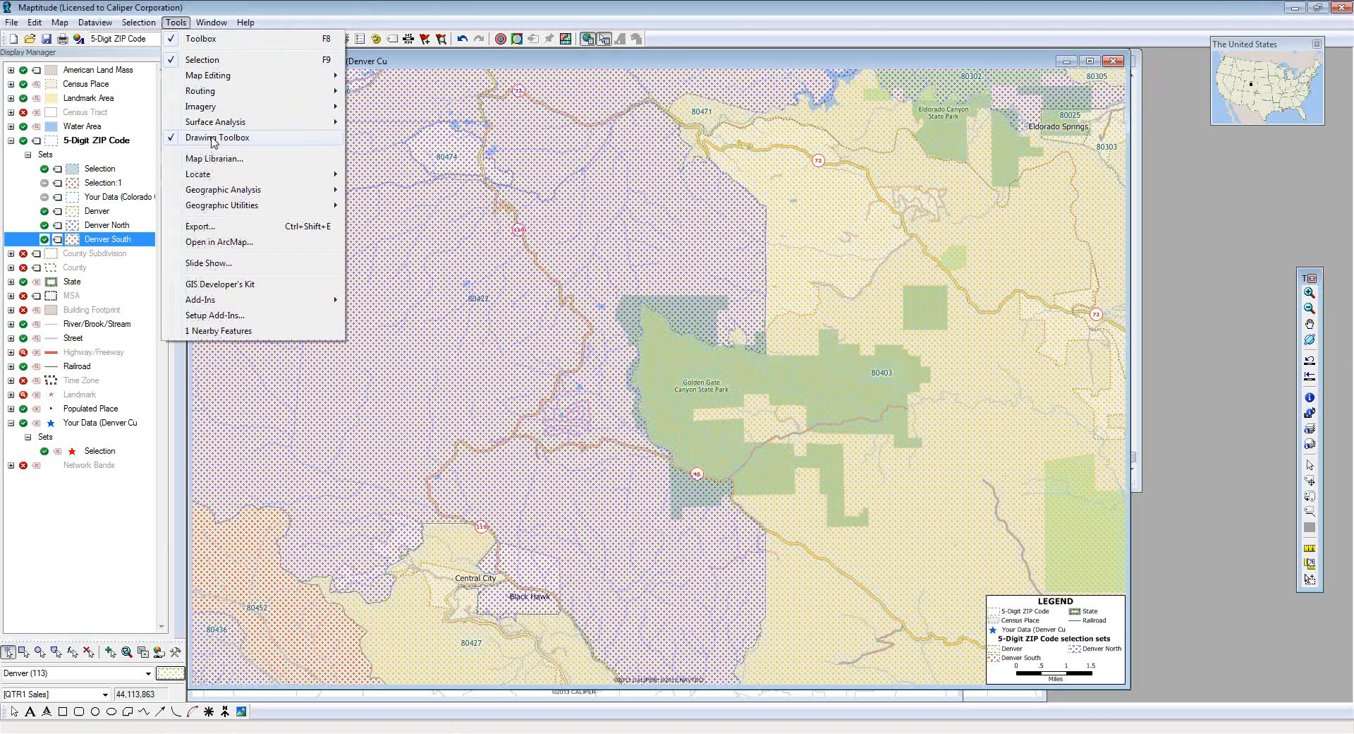
pyautogui.moveTo(216, 195)
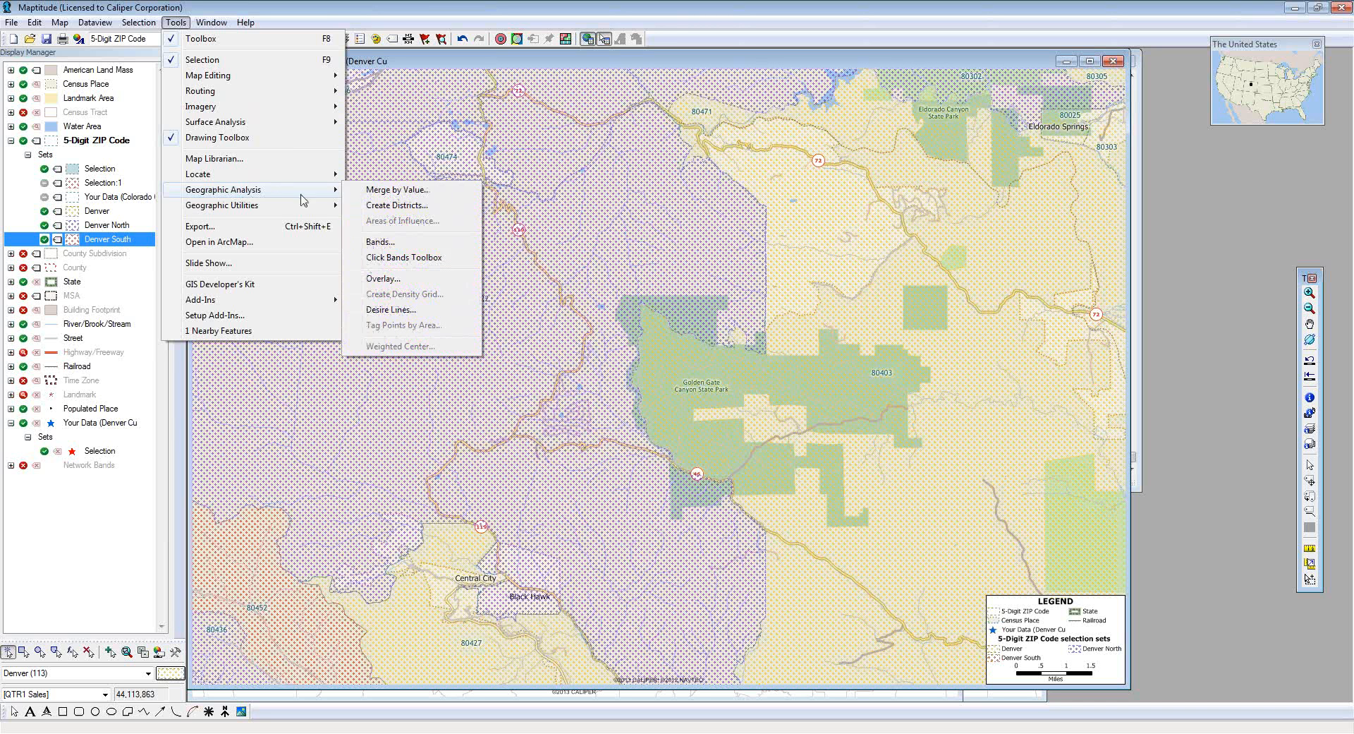
pyautogui.click(412, 257)
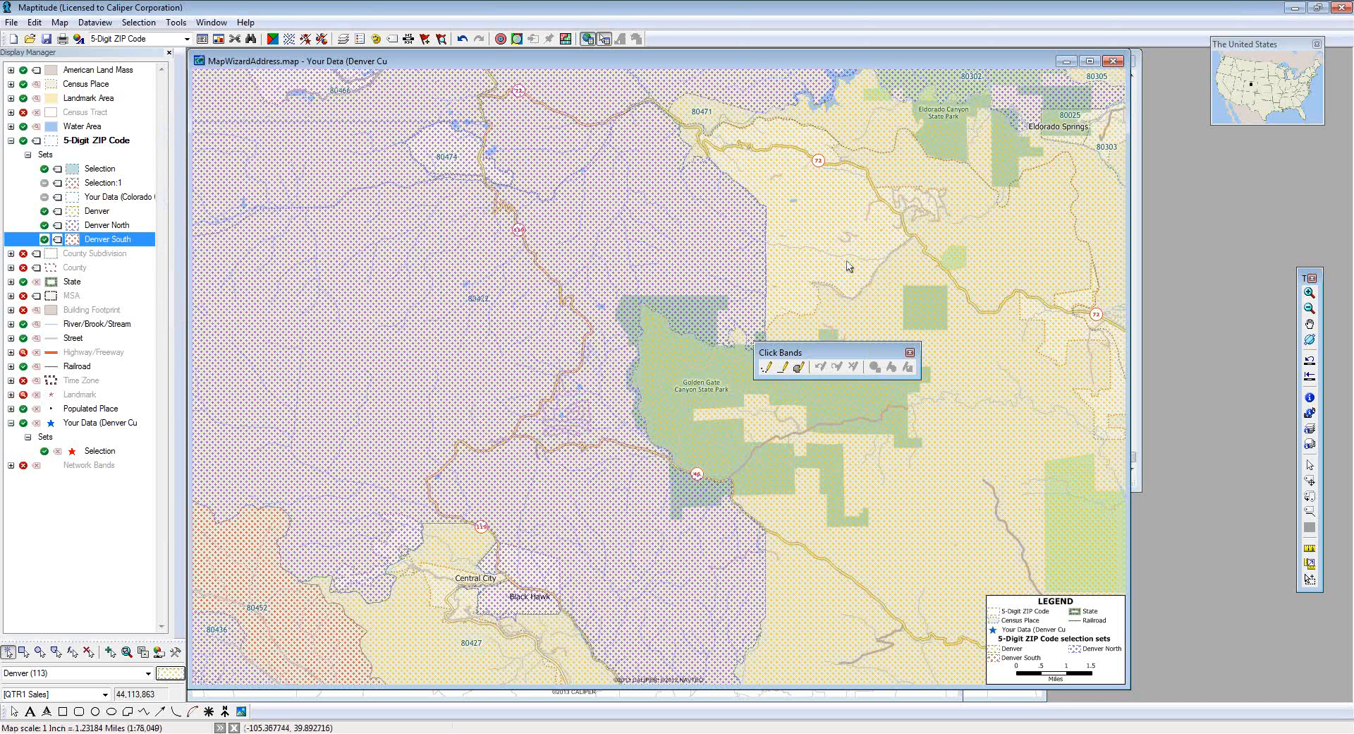
pyautogui.click(798, 366)
pyautogui.click(1034, 168)
pyautogui.click(1121, 265)
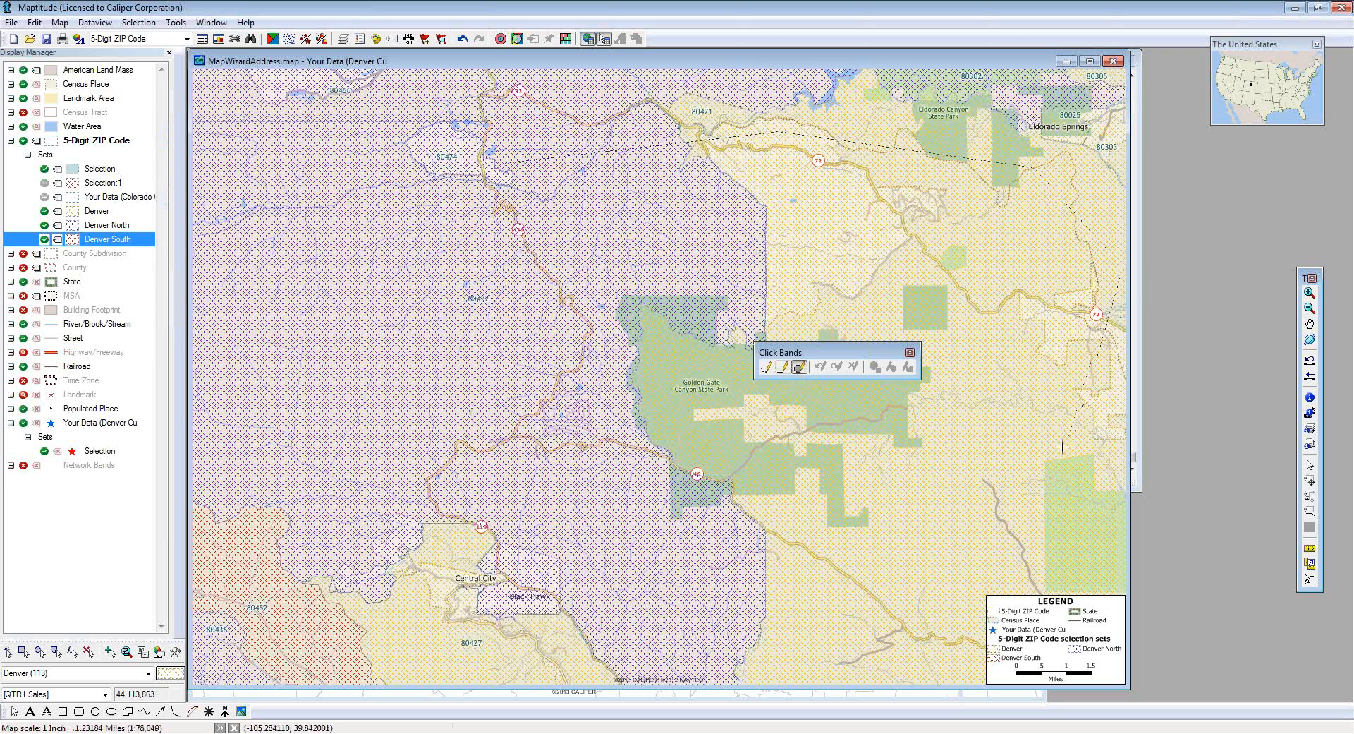
pyautogui.click(965, 600)
pyautogui.click(748, 676)
pyautogui.click(479, 615)
pyautogui.doubleClick(513, 163)
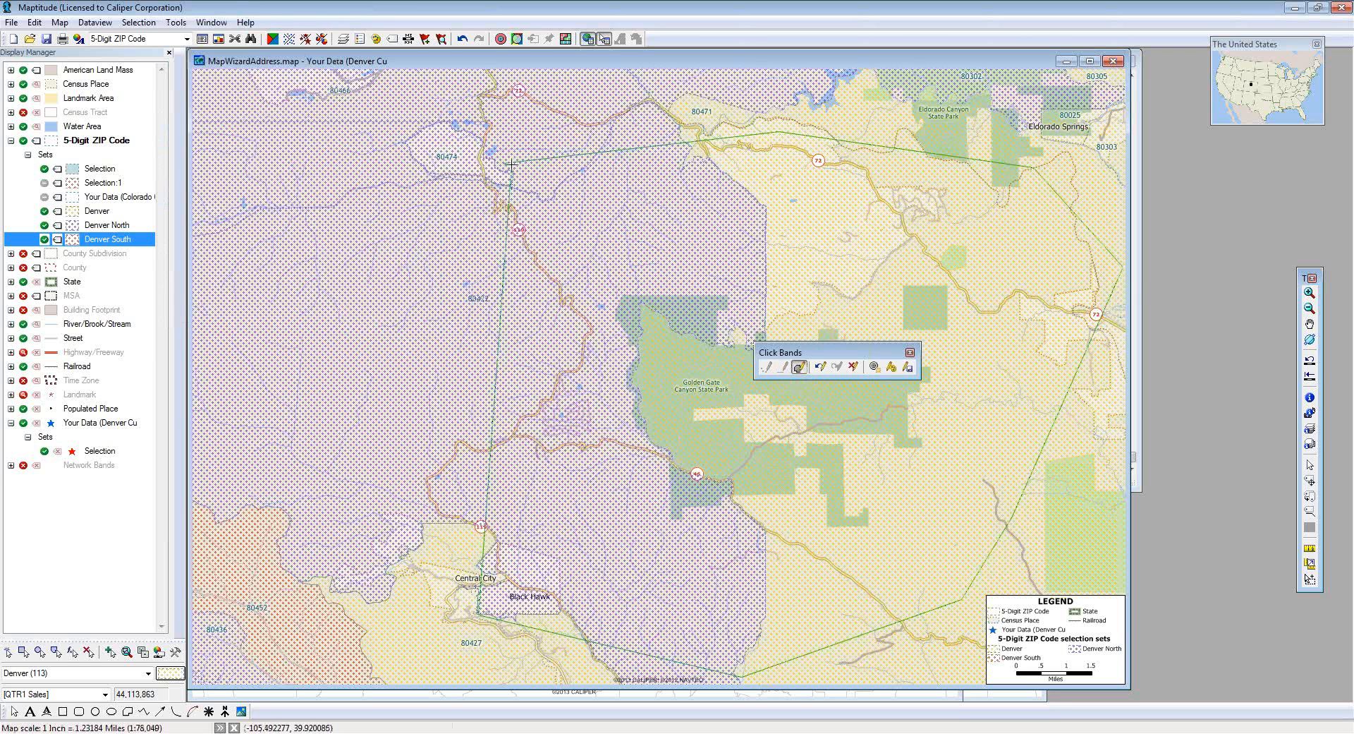
# Step: Draw a second freeform area over ZIP Code 80422, overlapping the western edge of the first one
pyautogui.click(231, 337)
pyautogui.click(238, 658)
pyautogui.click(513, 658)
pyautogui.click(543, 622)
pyautogui.doubleClick(529, 149)
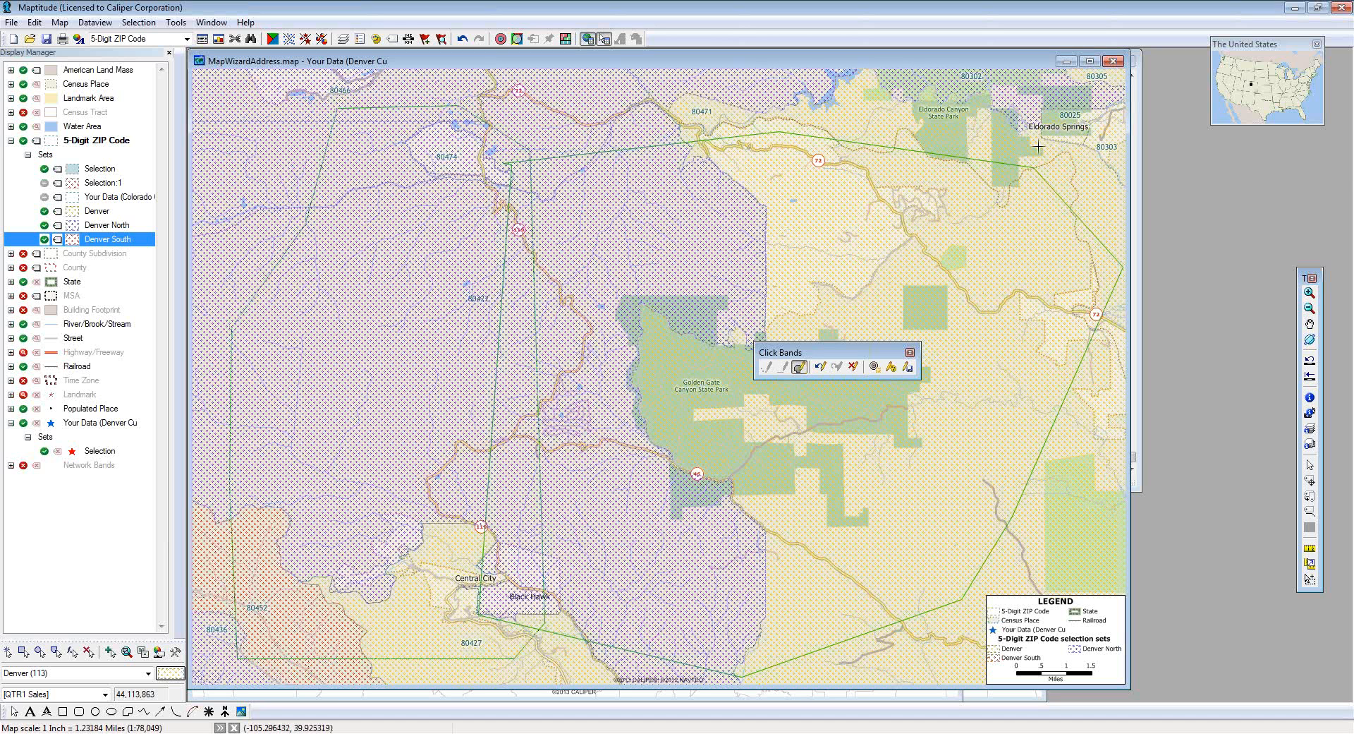
# Step: Save the drawn freeform areas as the geographic file Quick, add it as a map layer, and select the Quick layer
pyautogui.click(909, 366)
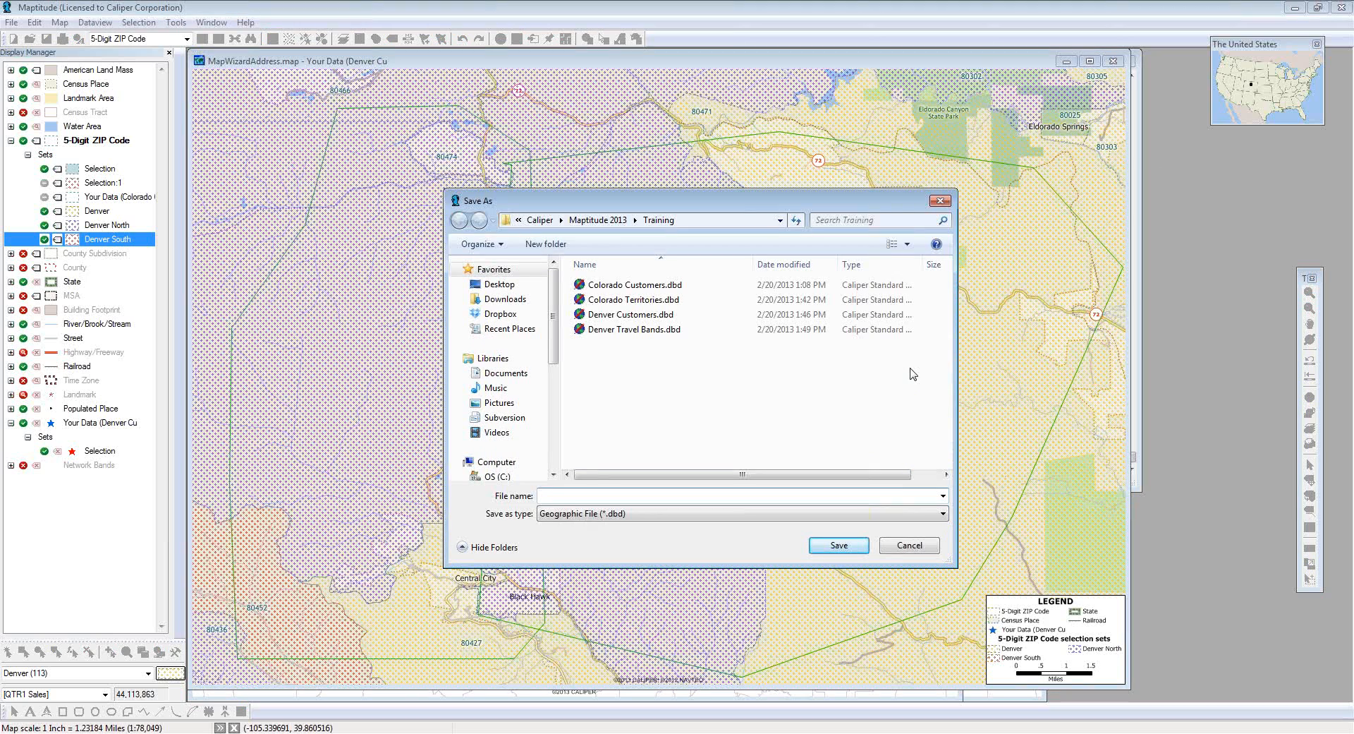
pyautogui.write('W')
pyautogui.press('BackSpace')
pyautogui.write('Cuick')
pyautogui.press('Return')
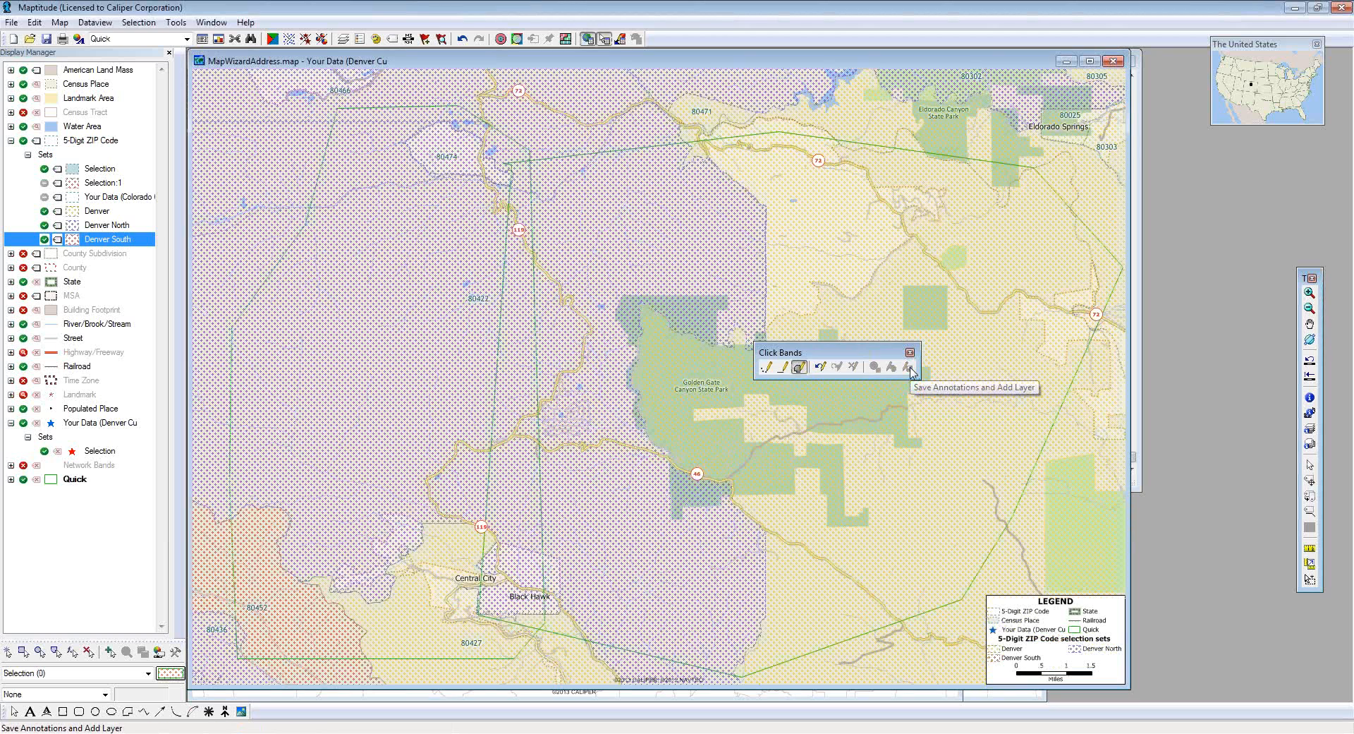
pyautogui.click(84, 480)
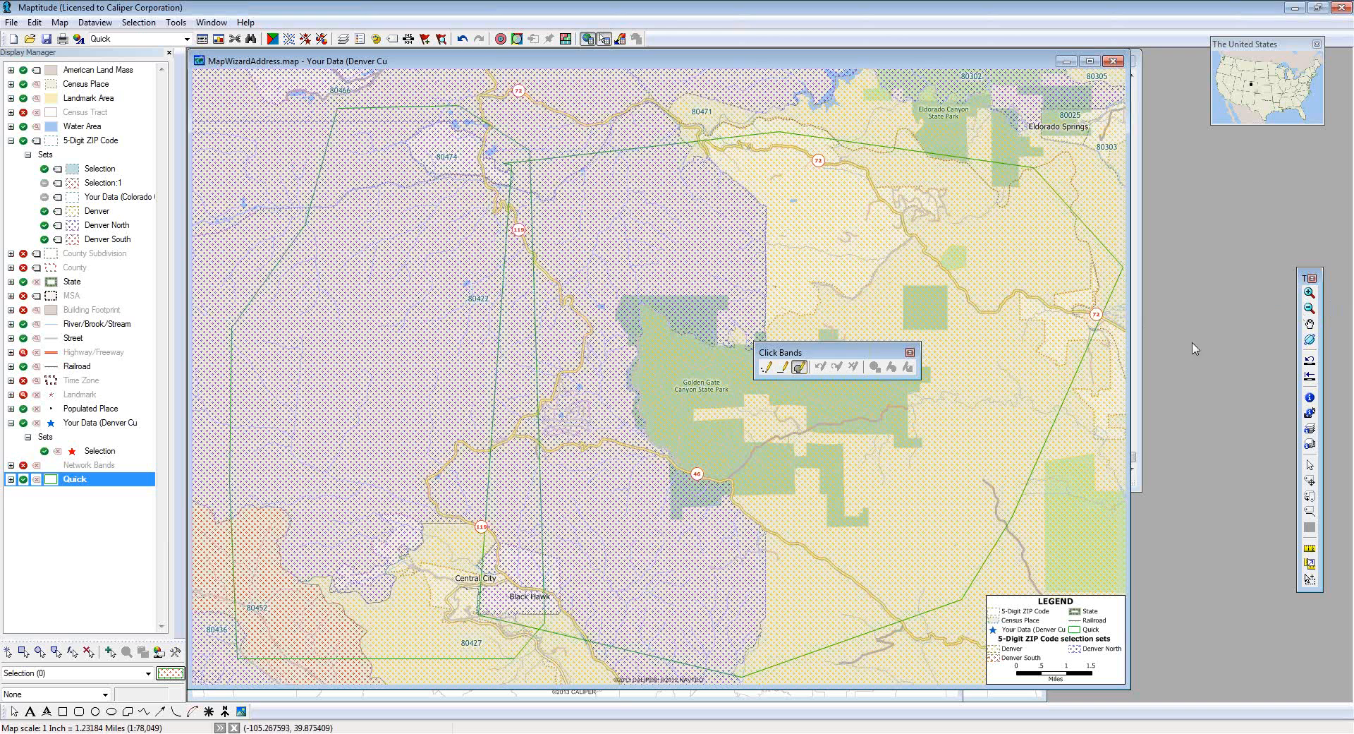
pyautogui.click(1353, 364)
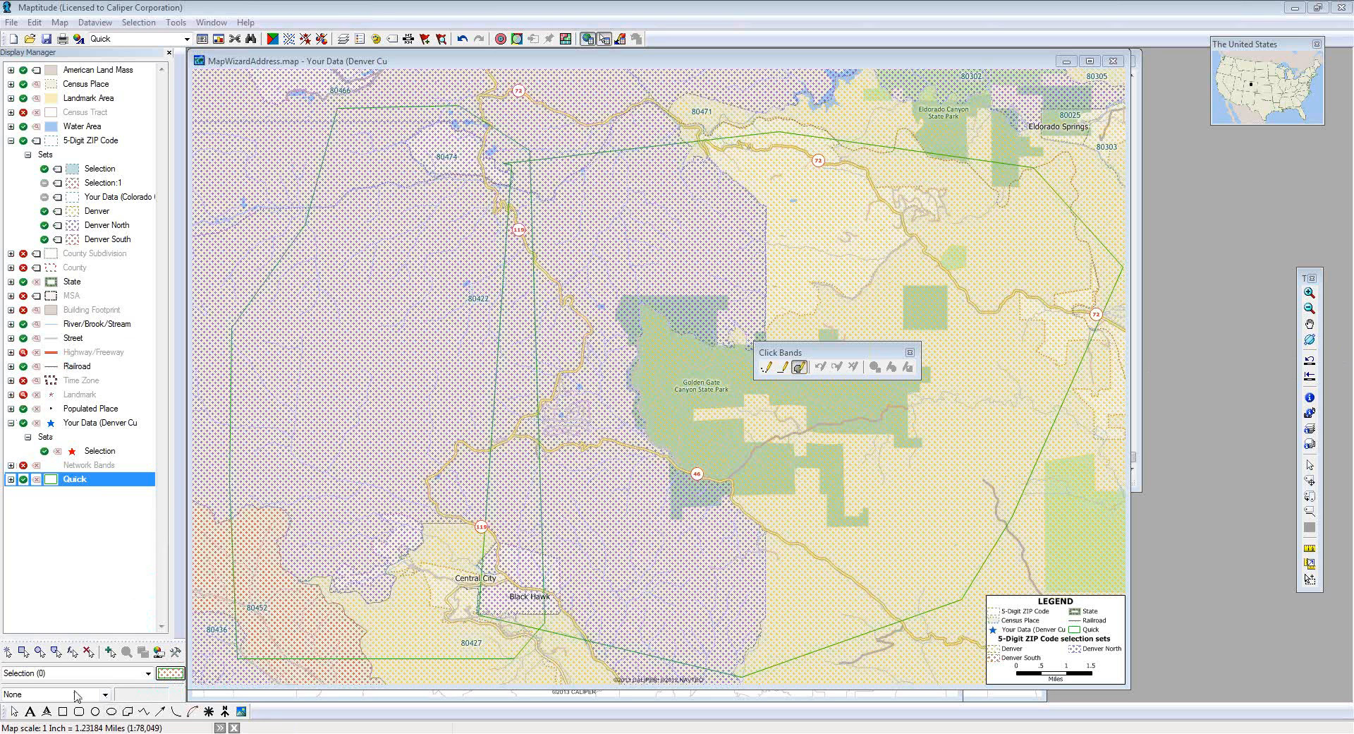
# Step: Undock the selection toolbox onto the map and check which selection sets the Quick layer offers
pyautogui.moveTo(71, 645)
pyautogui.mouseDown()
pyautogui.moveTo(266, 600)
pyautogui.moveTo(381, 275)
pyautogui.mouseUp()
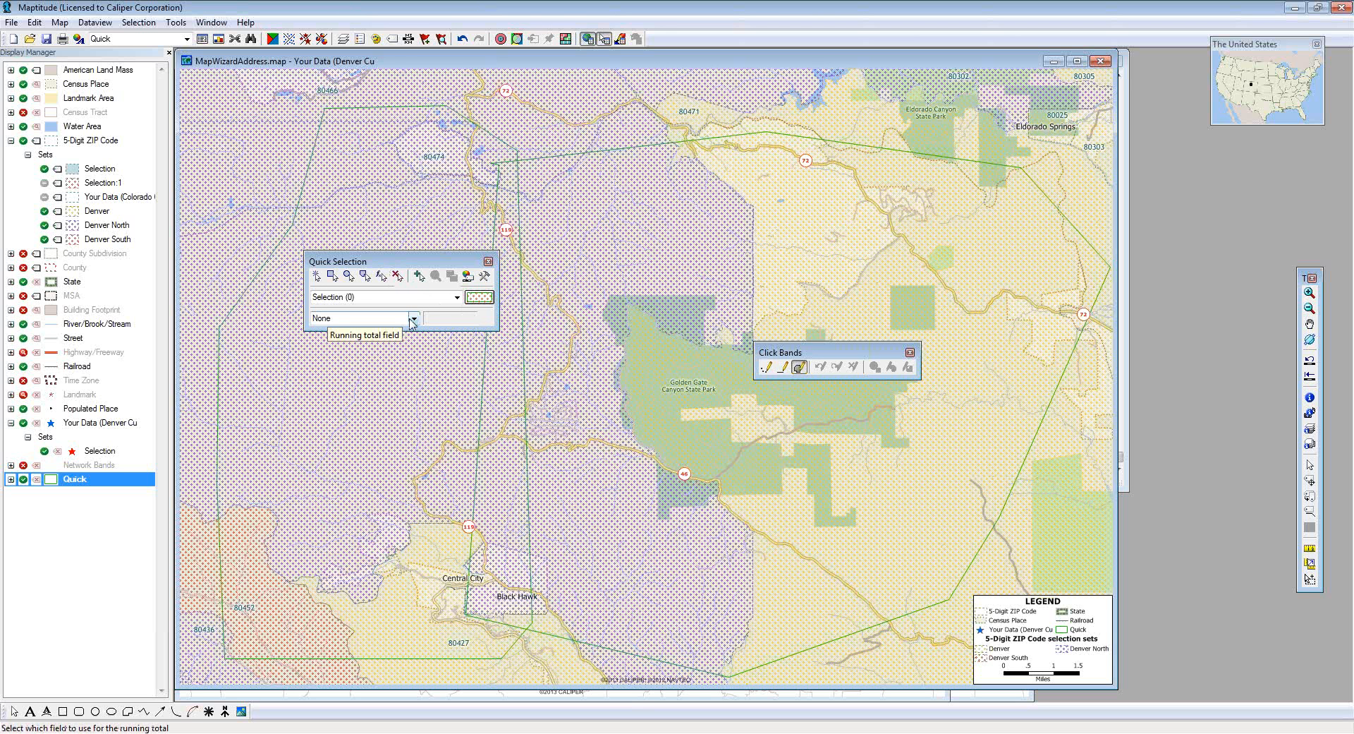
pyautogui.click(455, 297)
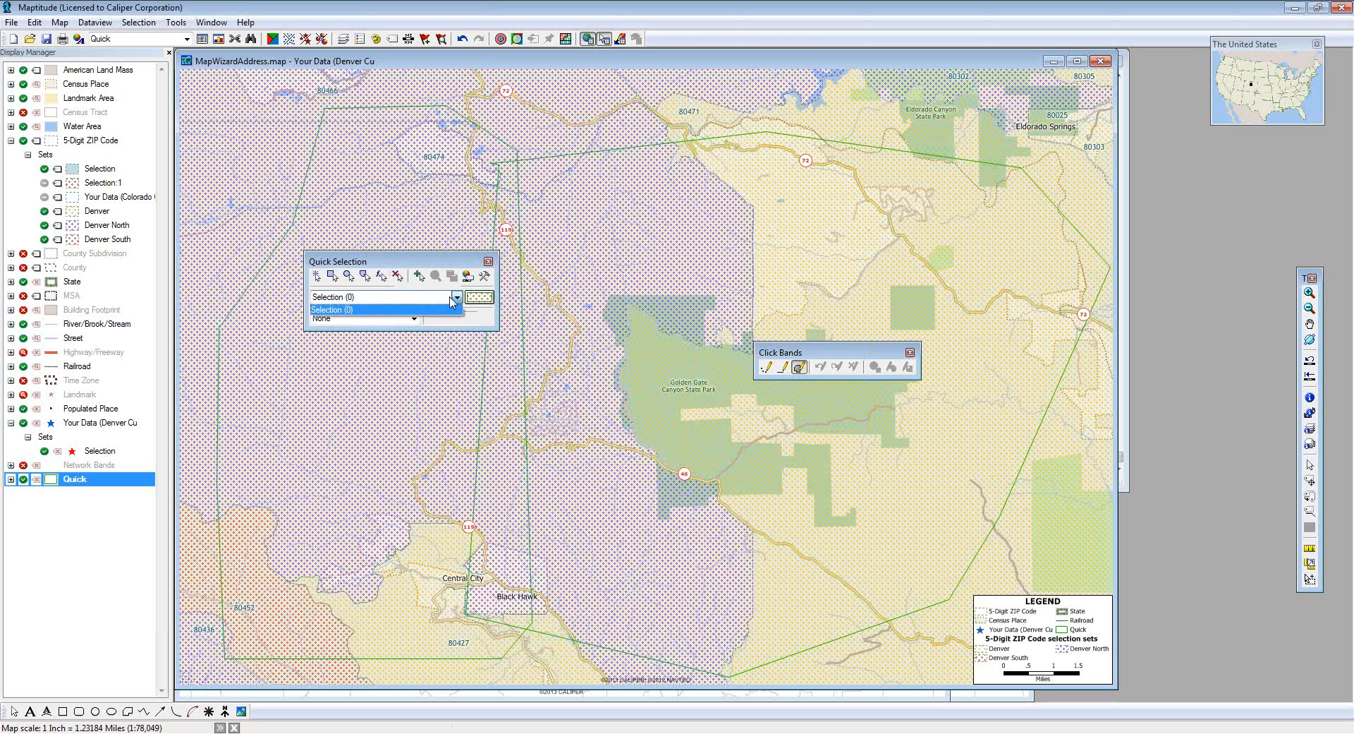
pyautogui.click(451, 297)
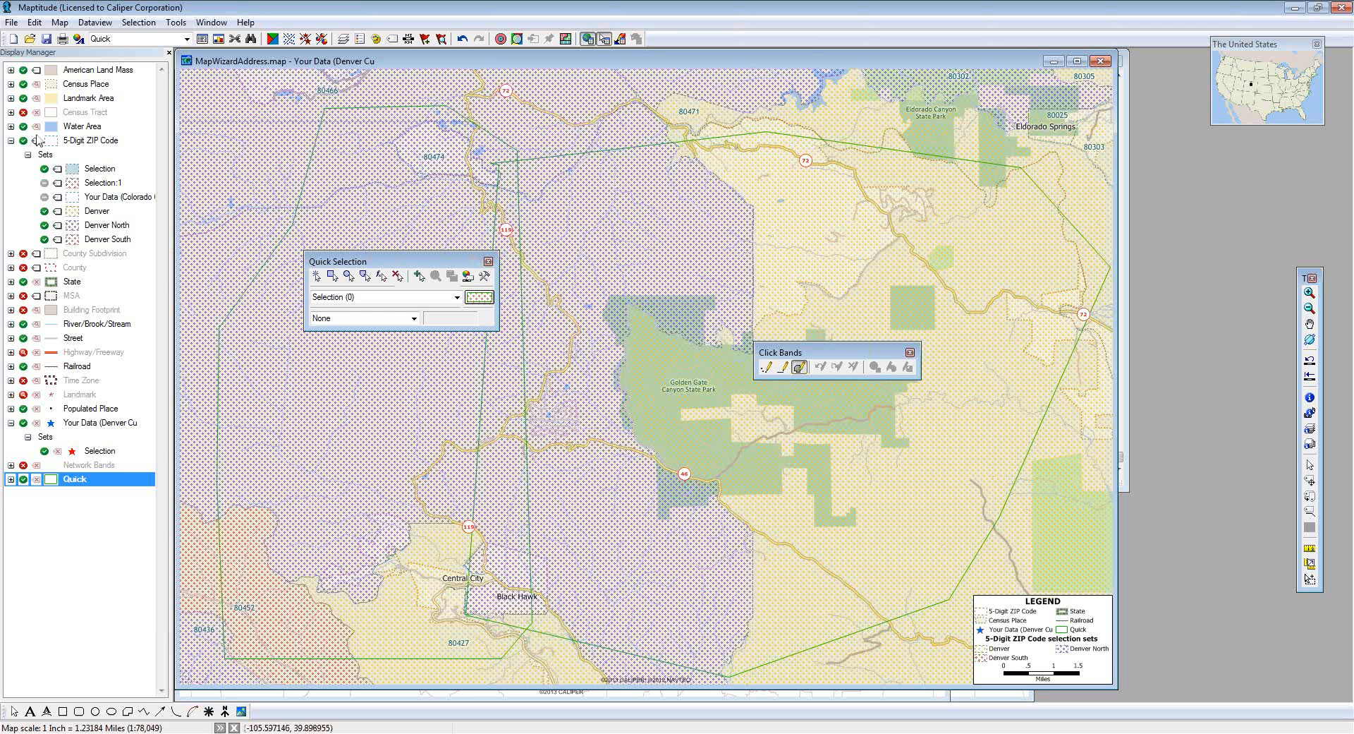
# Step: Make 5-Digit ZIP Code the working layer and set the Denver set's running total field to [QTR2 Sales]
pyautogui.click(104, 141)
pyautogui.rightClick(105, 141)
pyautogui.click(134, 151)
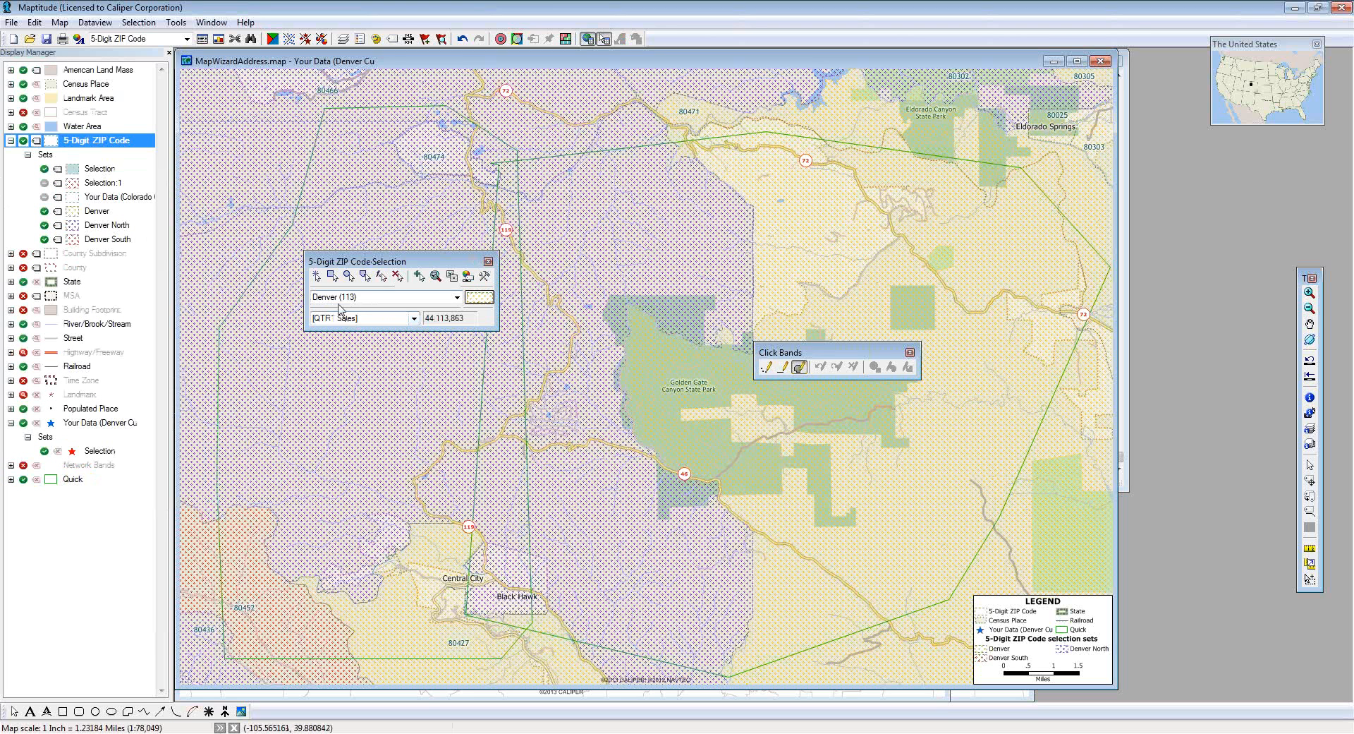
pyautogui.click(402, 322)
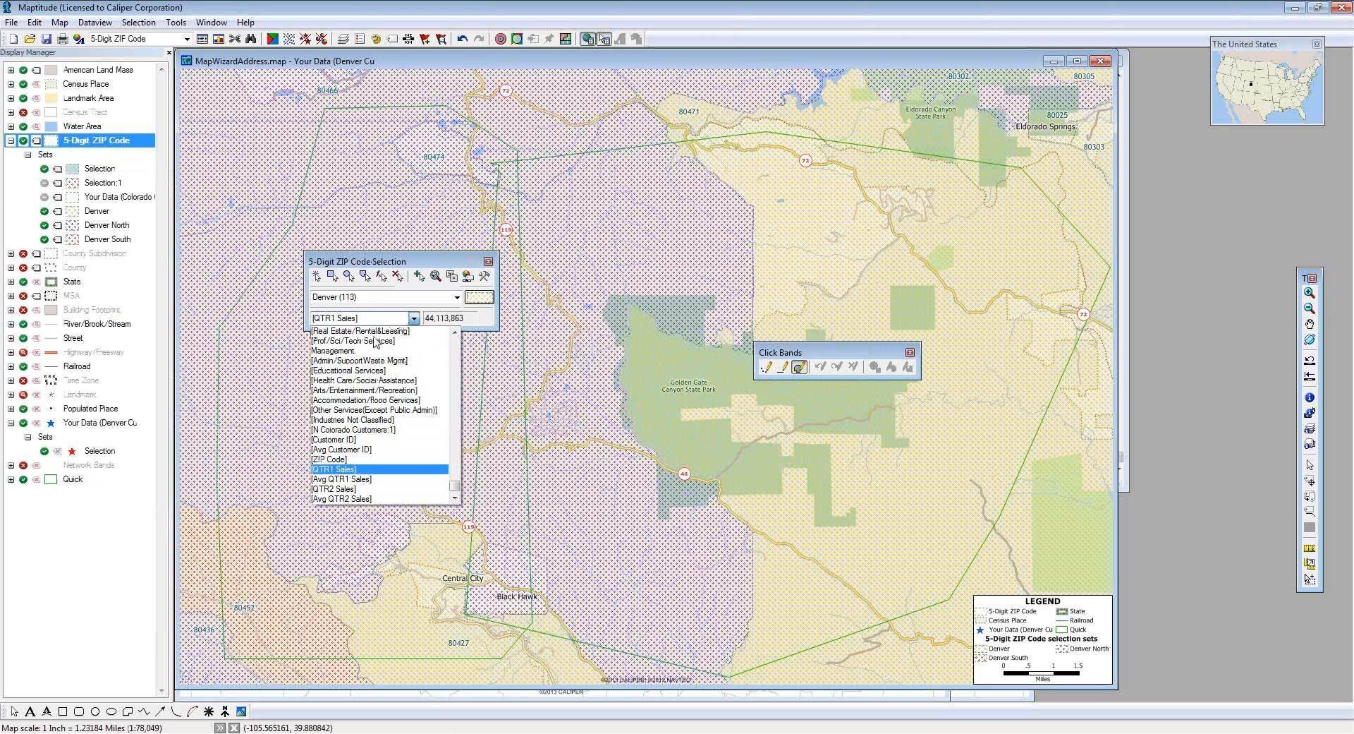
pyautogui.click(355, 494)
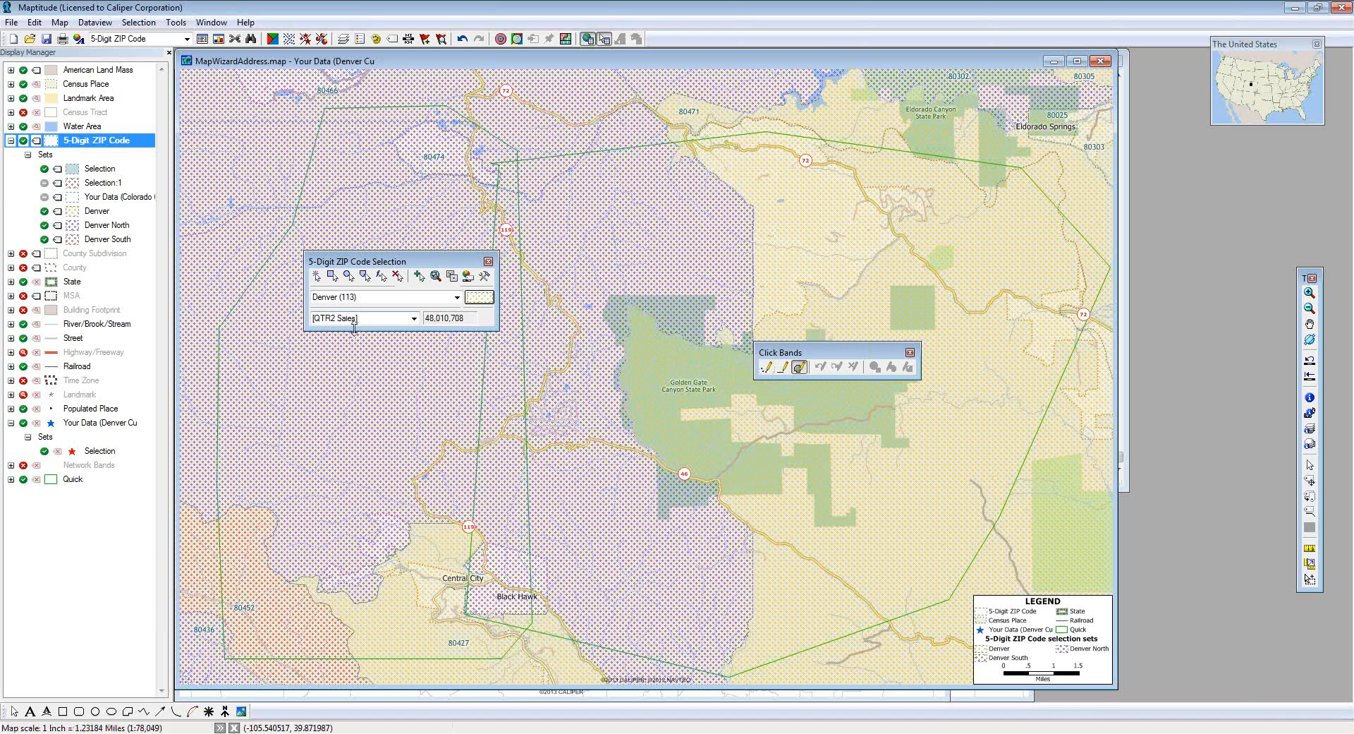
pyautogui.click(1184, 355)
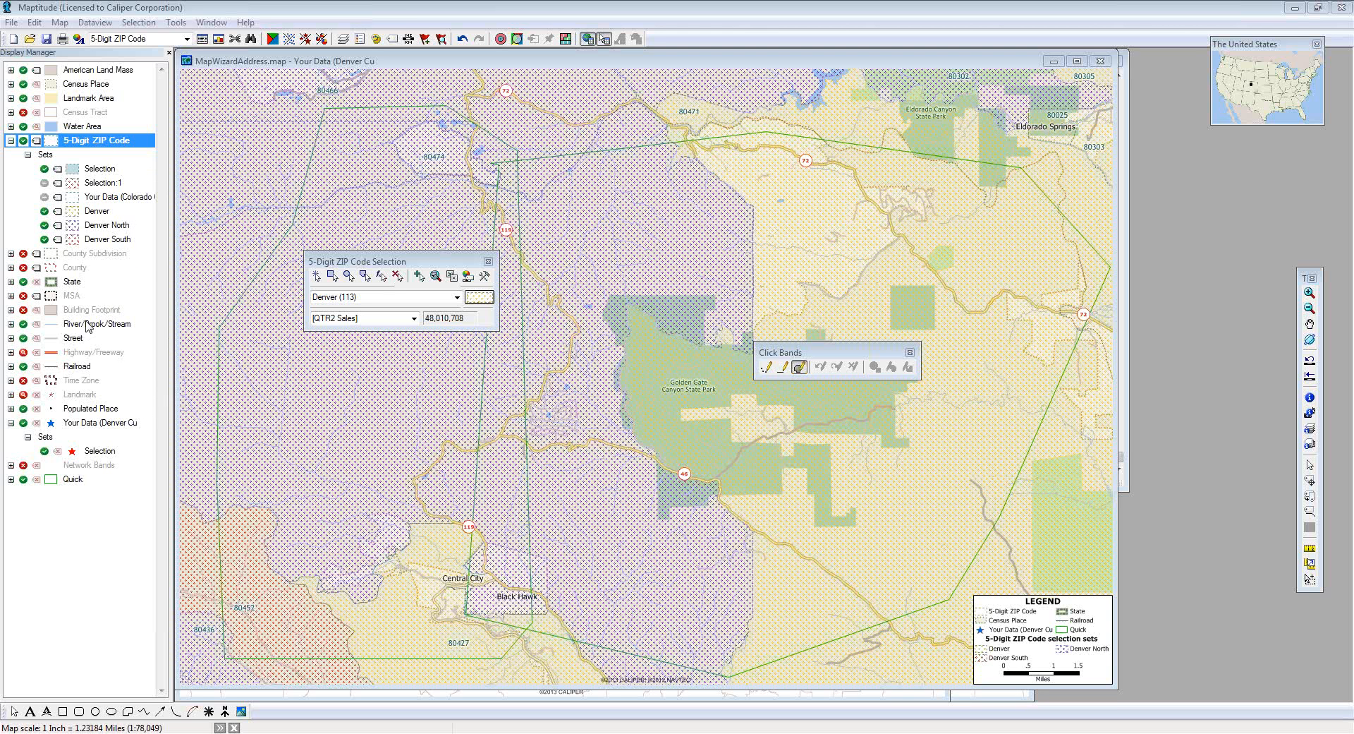
# Step: Open a dataview of the Street layer, examine its columns through the Travel Time field, and return to the map
pyautogui.rightClick(76, 340)
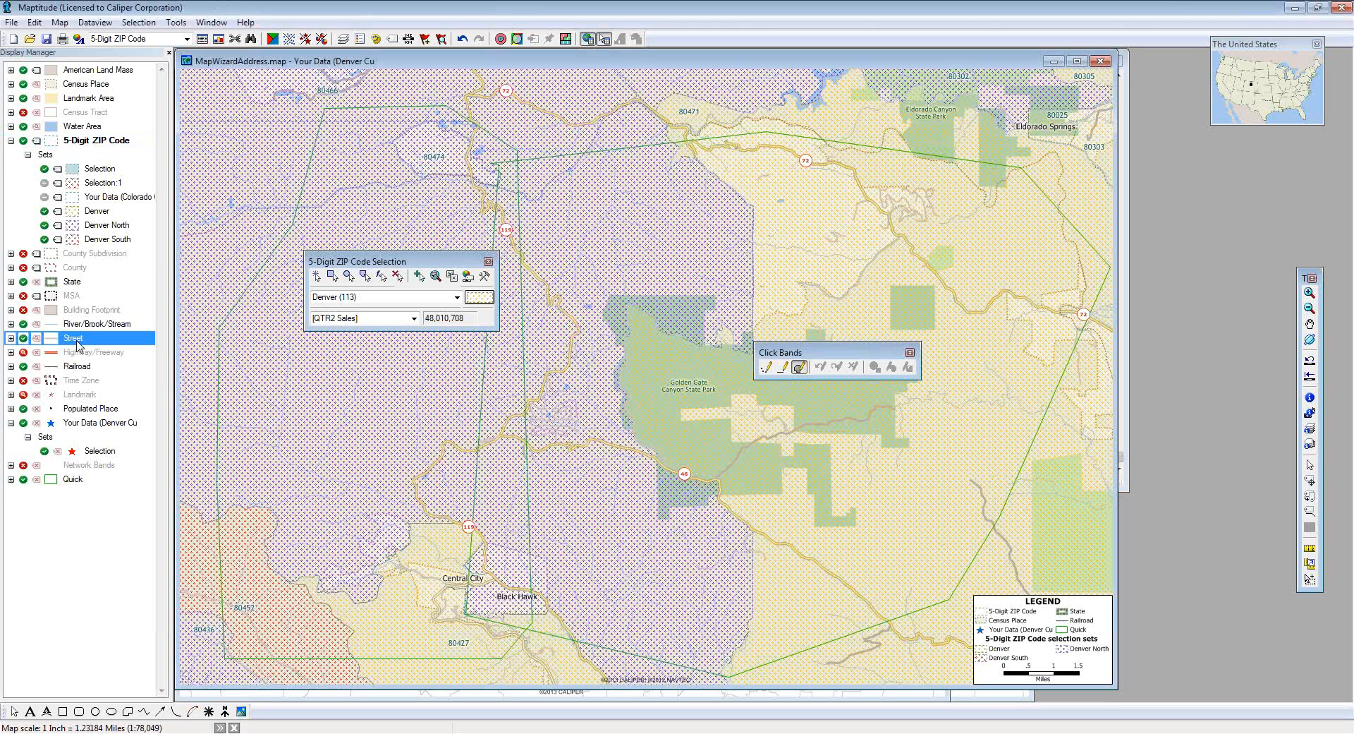
pyautogui.click(127, 386)
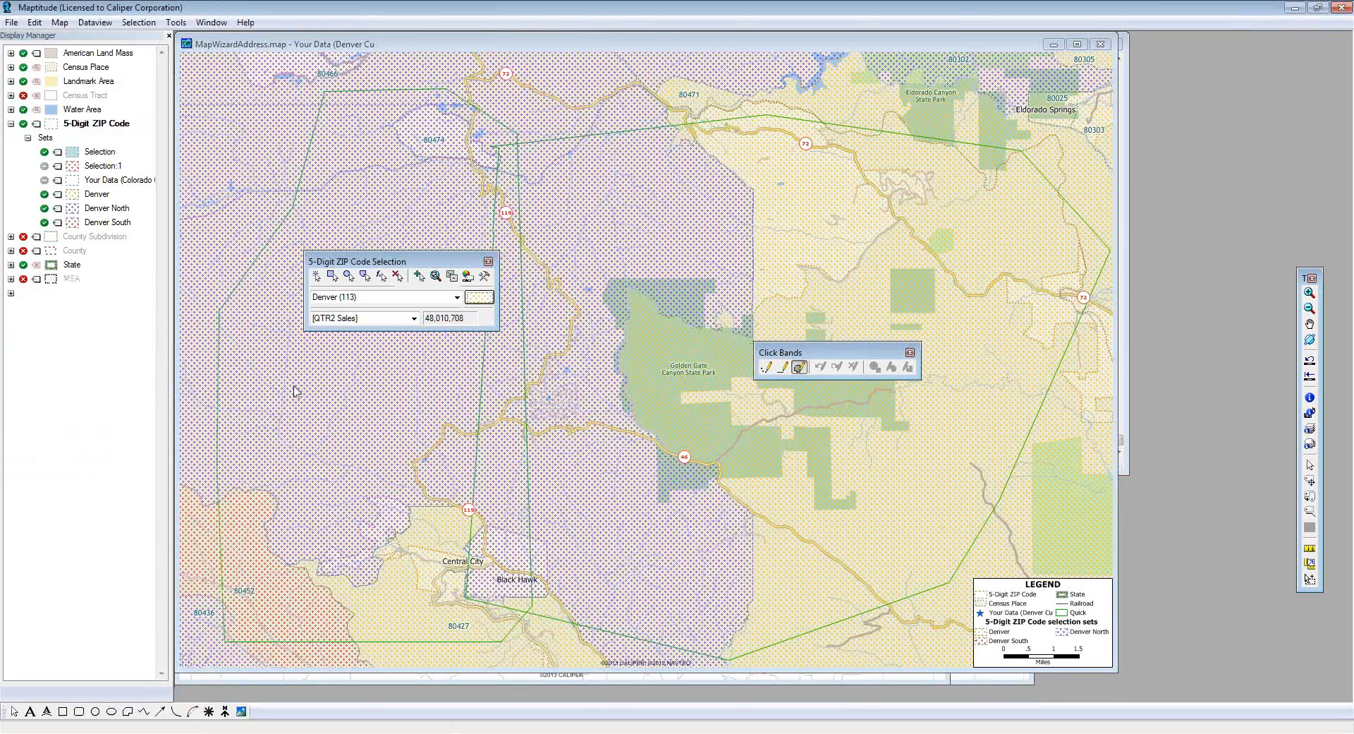
pyautogui.click(611, 152)
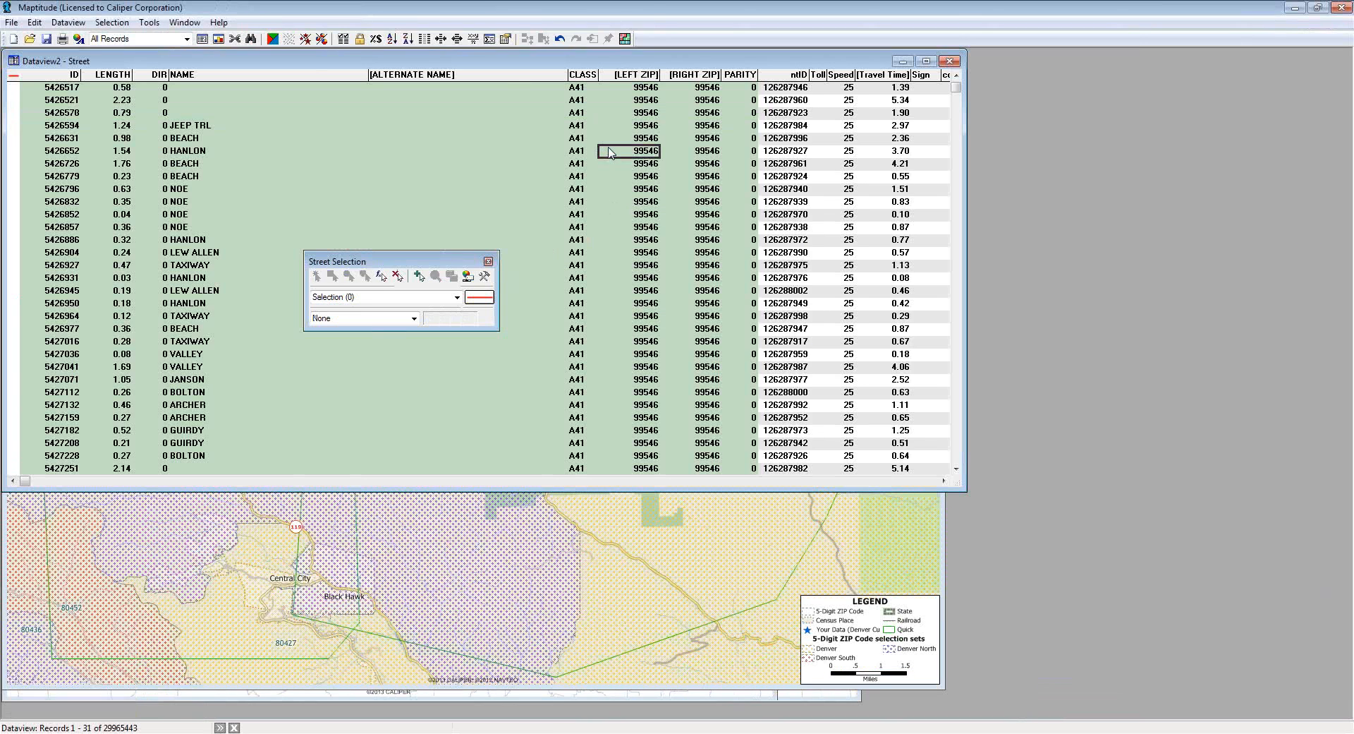
pyautogui.press('Right')
pyautogui.press('Right')
pyautogui.press('Right')
pyautogui.press('Right')
pyautogui.press('Right')
pyautogui.press('Right')
pyautogui.press('Right')
pyautogui.press('Right')
pyautogui.press('Right')
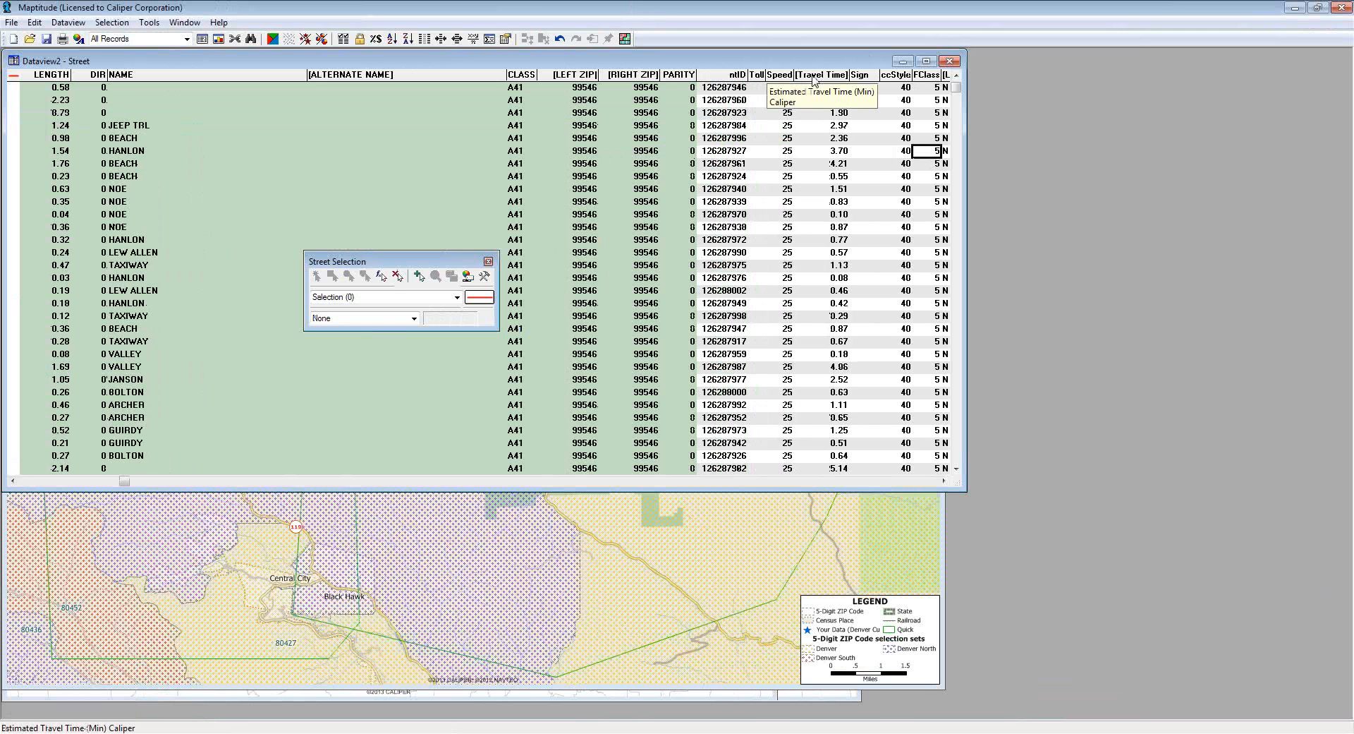
pyautogui.click(833, 180)
pyautogui.click(787, 543)
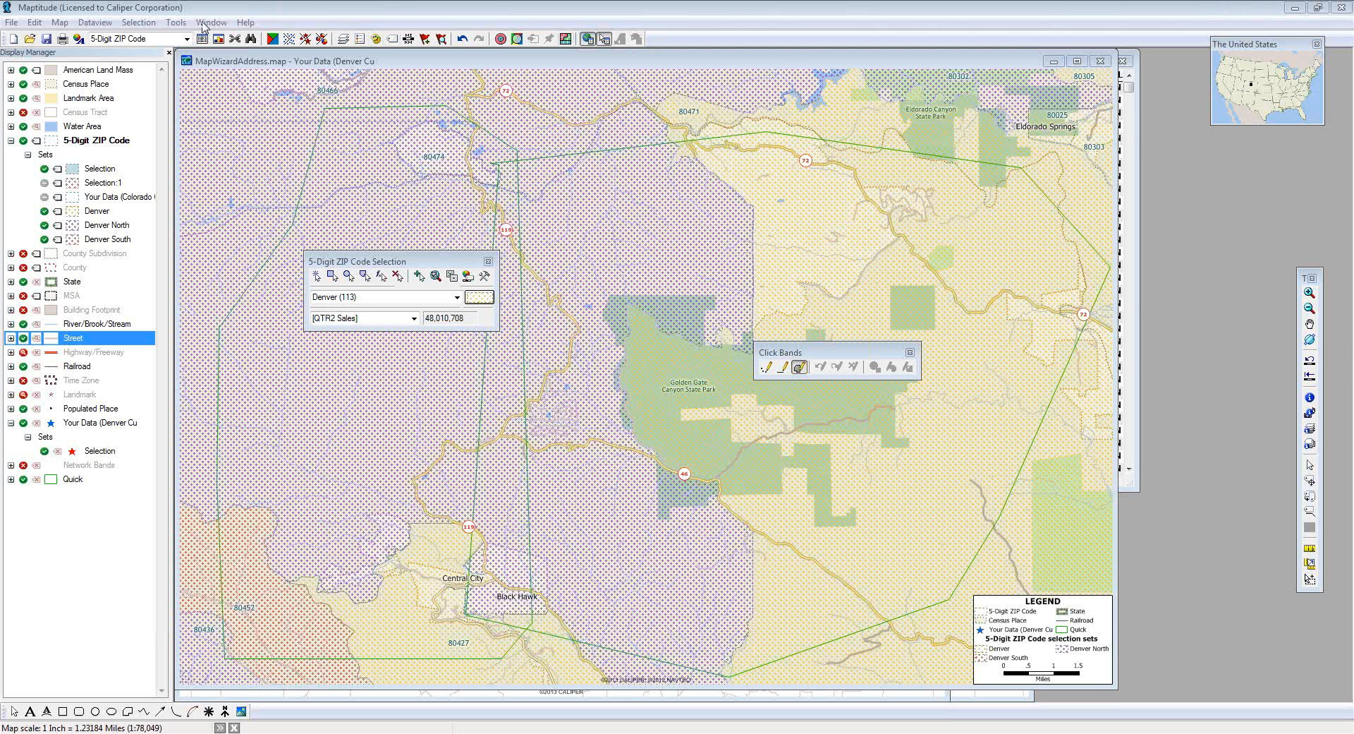
# Step: Open the Maptitude User's Guide, look up chapter 20 on using a GPS receiver, and close the guide
pyautogui.click(246, 22)
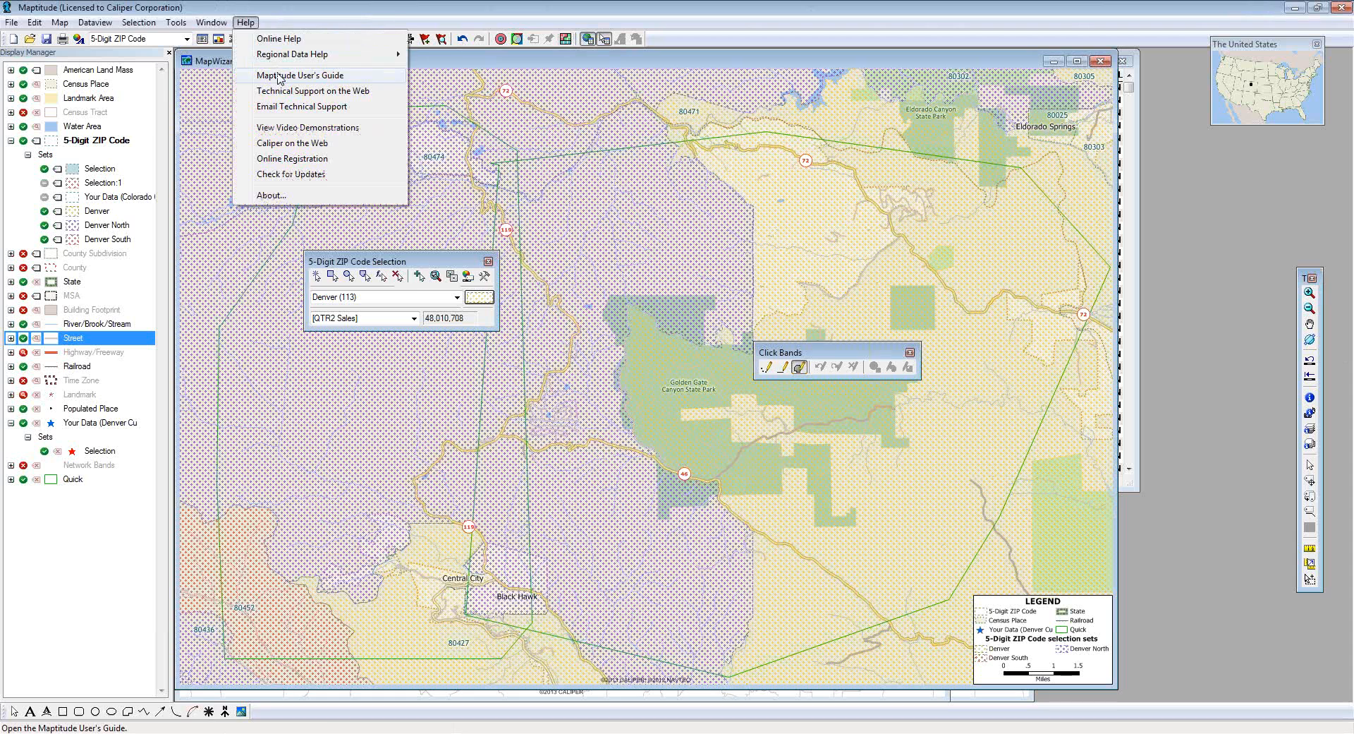
pyautogui.click(299, 75)
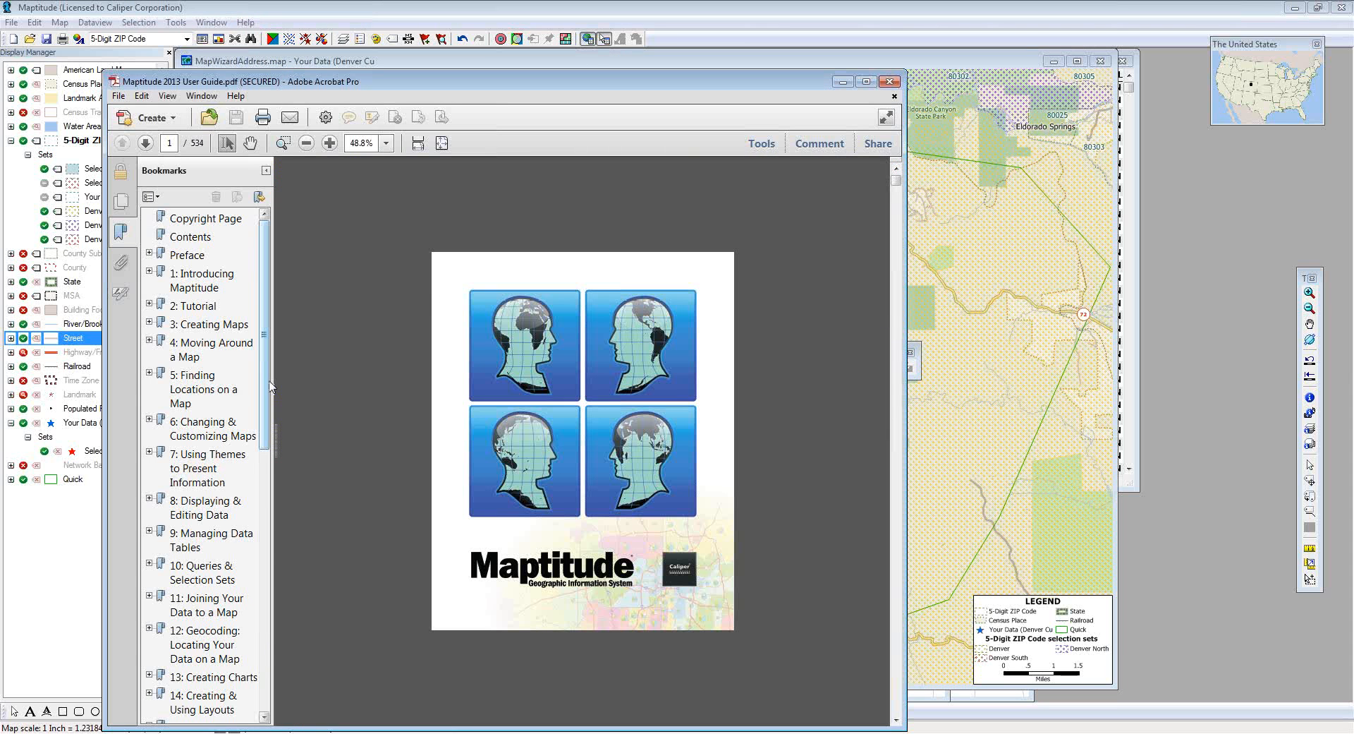
pyautogui.moveTo(269, 392); pyautogui.dragTo(277, 603)
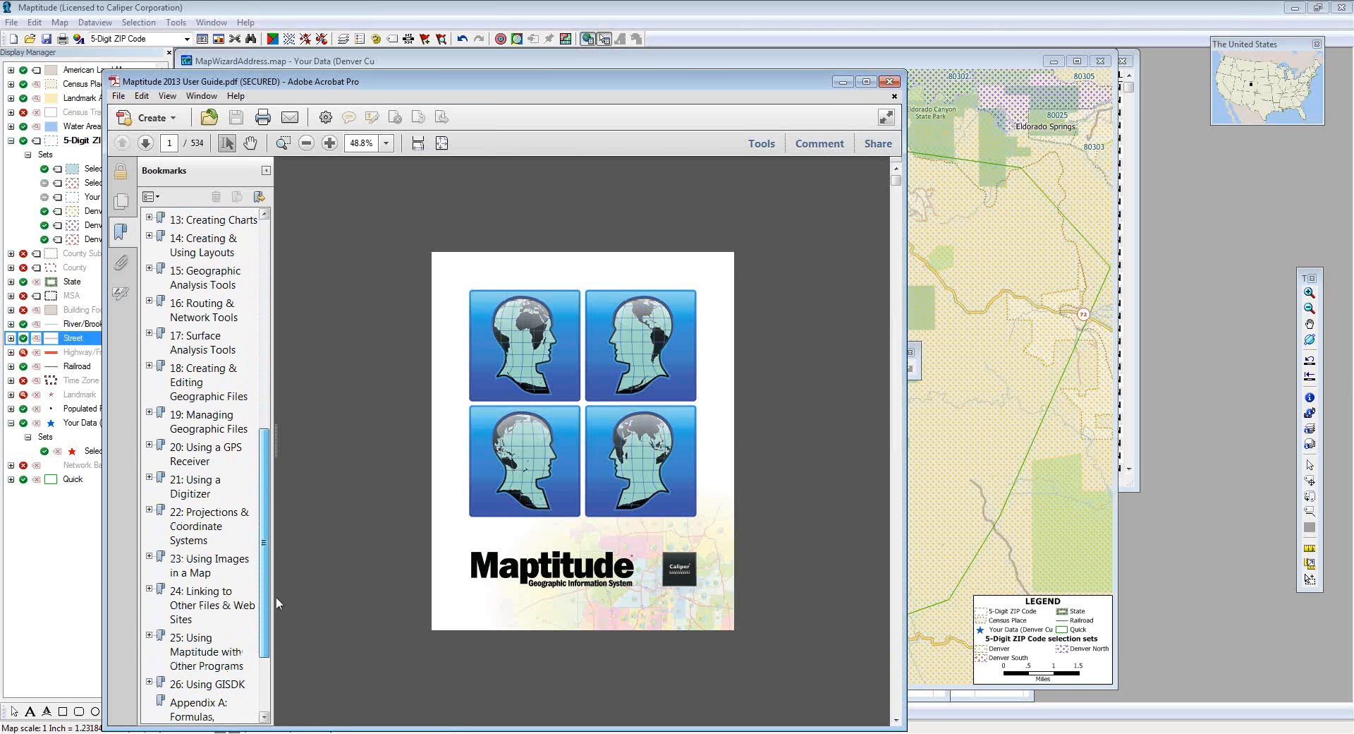
pyautogui.click(205, 449)
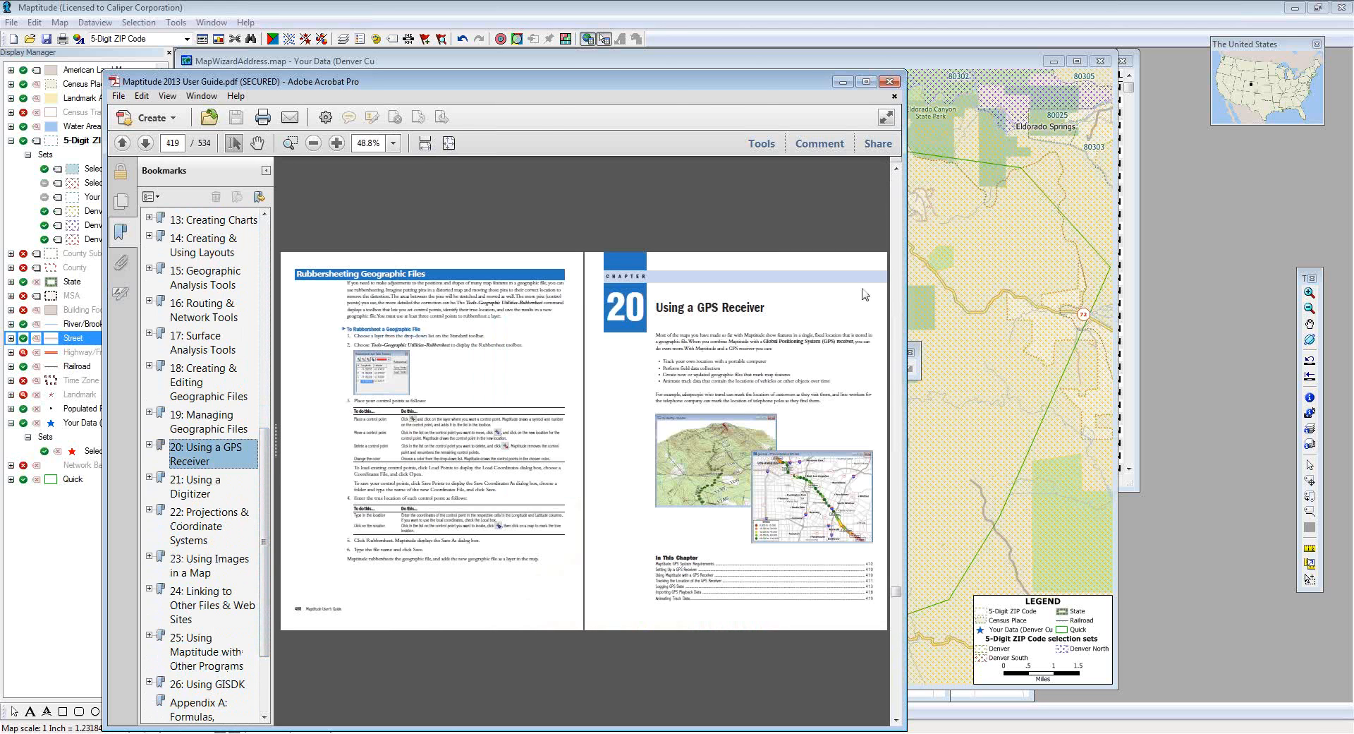
pyautogui.click(891, 83)
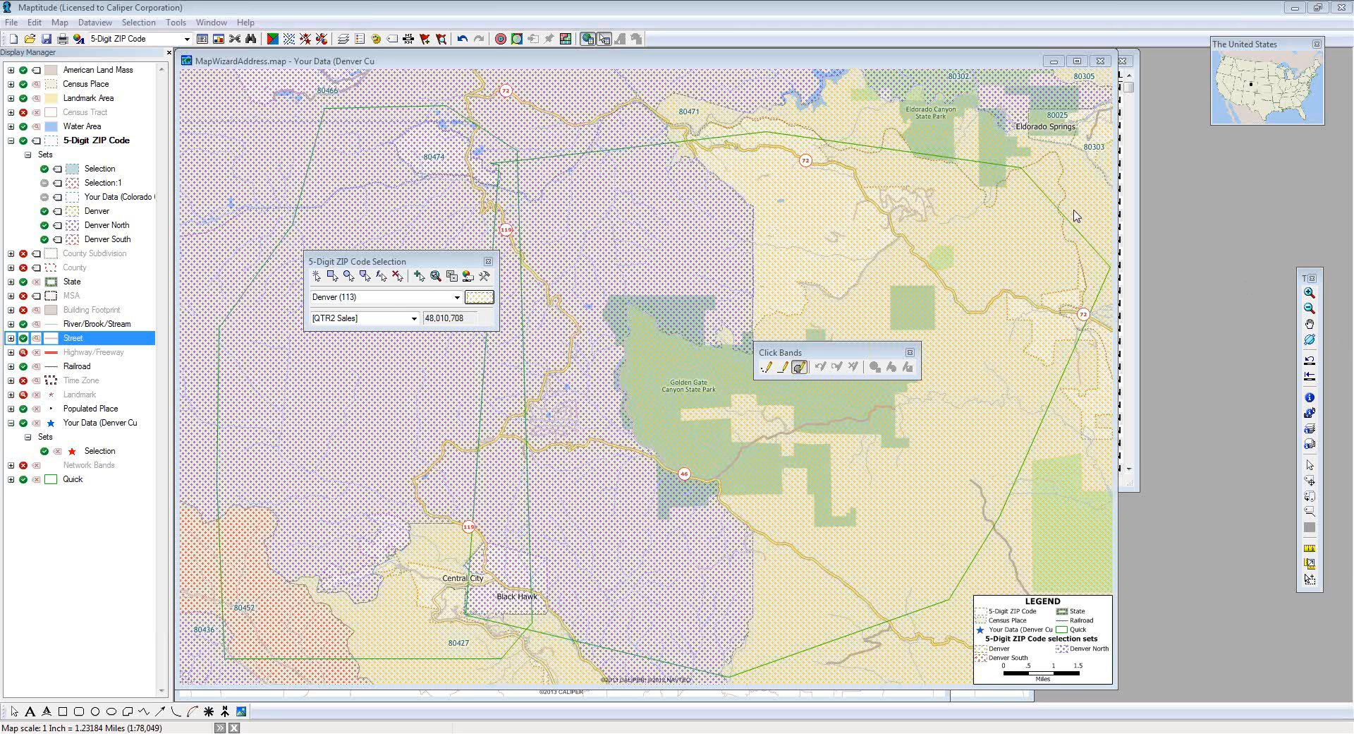
# Step: Start a new map from the Denver Customers.xls data, locating its records by U.S. address
pyautogui.click(14, 39)
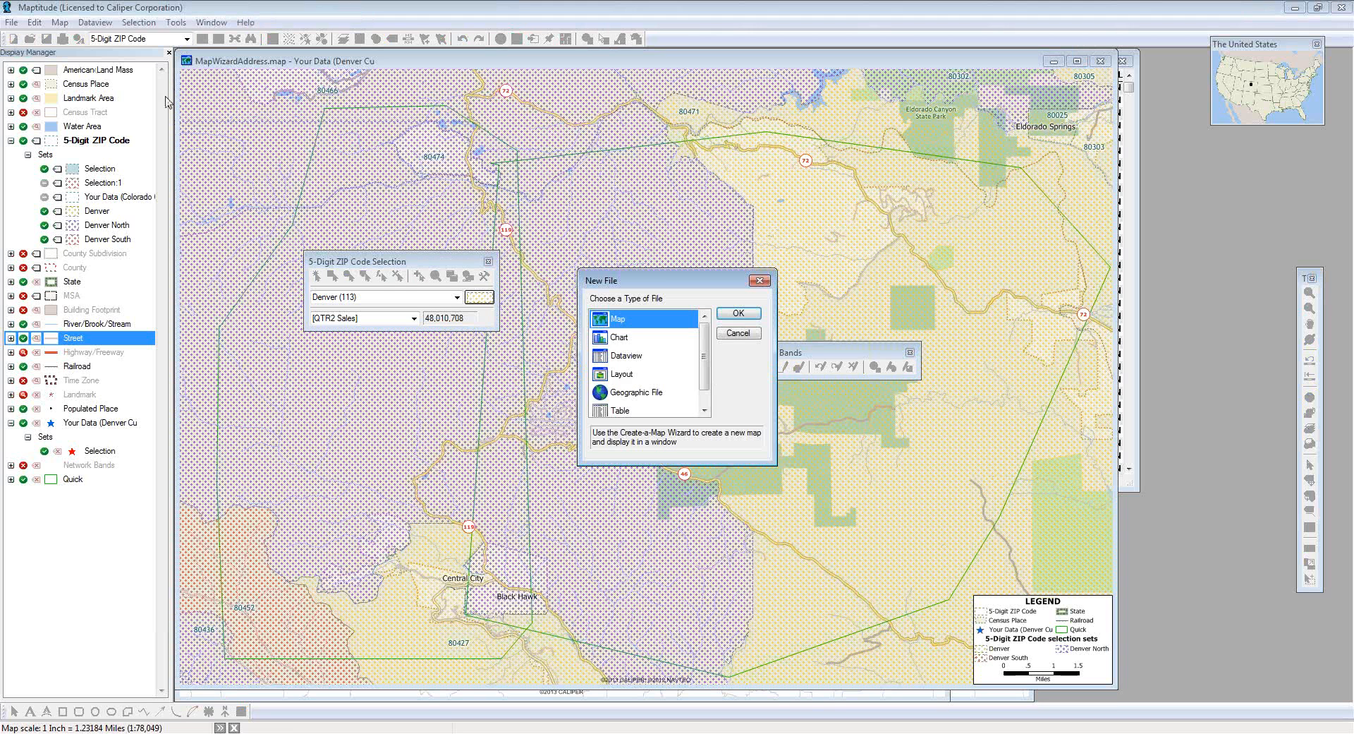
pyautogui.click(759, 319)
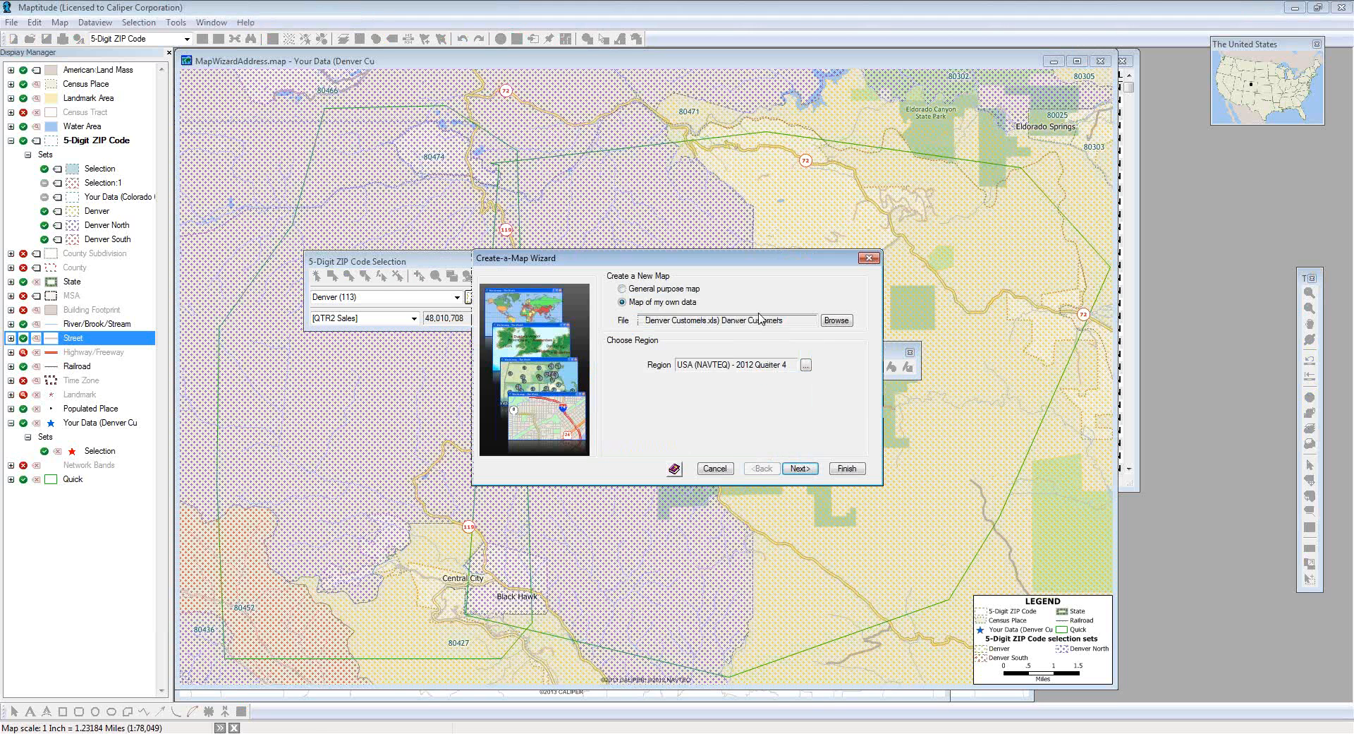
pyautogui.click(808, 471)
pyautogui.click(811, 471)
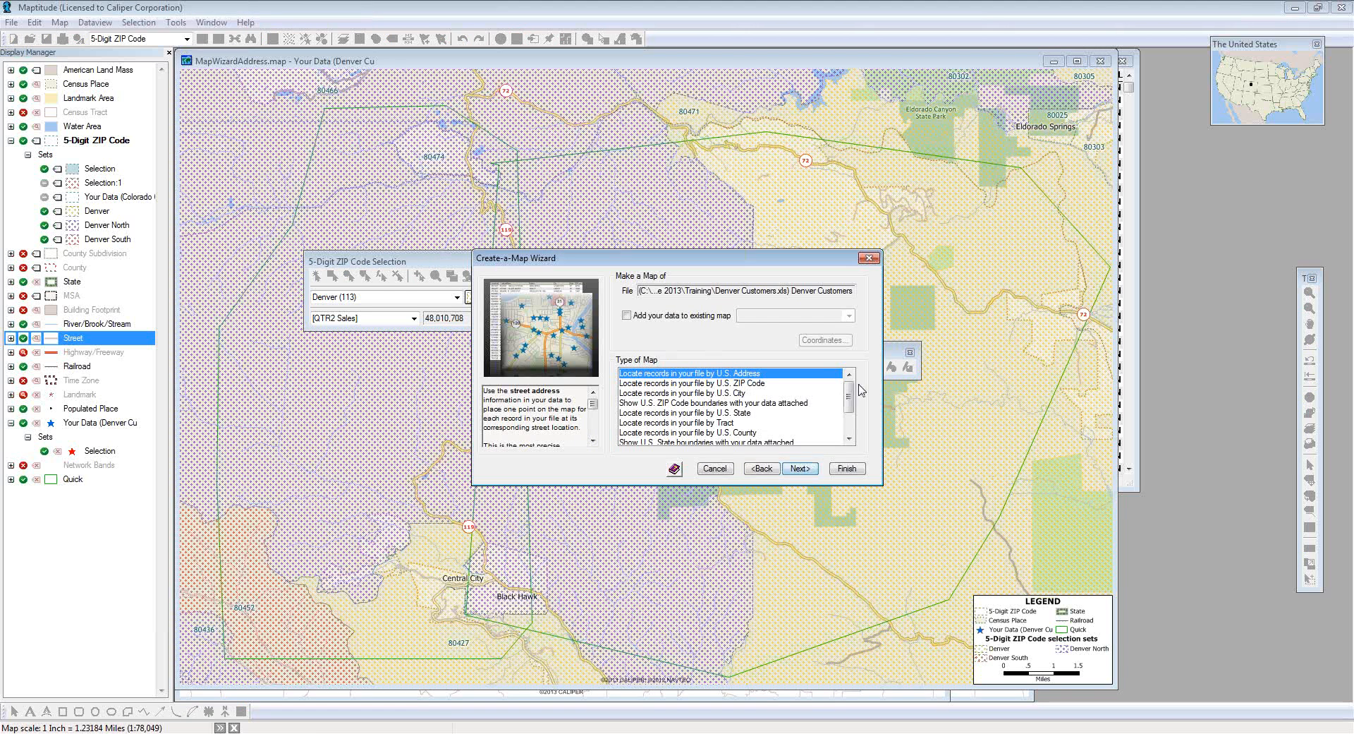
pyautogui.click(807, 470)
pyautogui.click(808, 471)
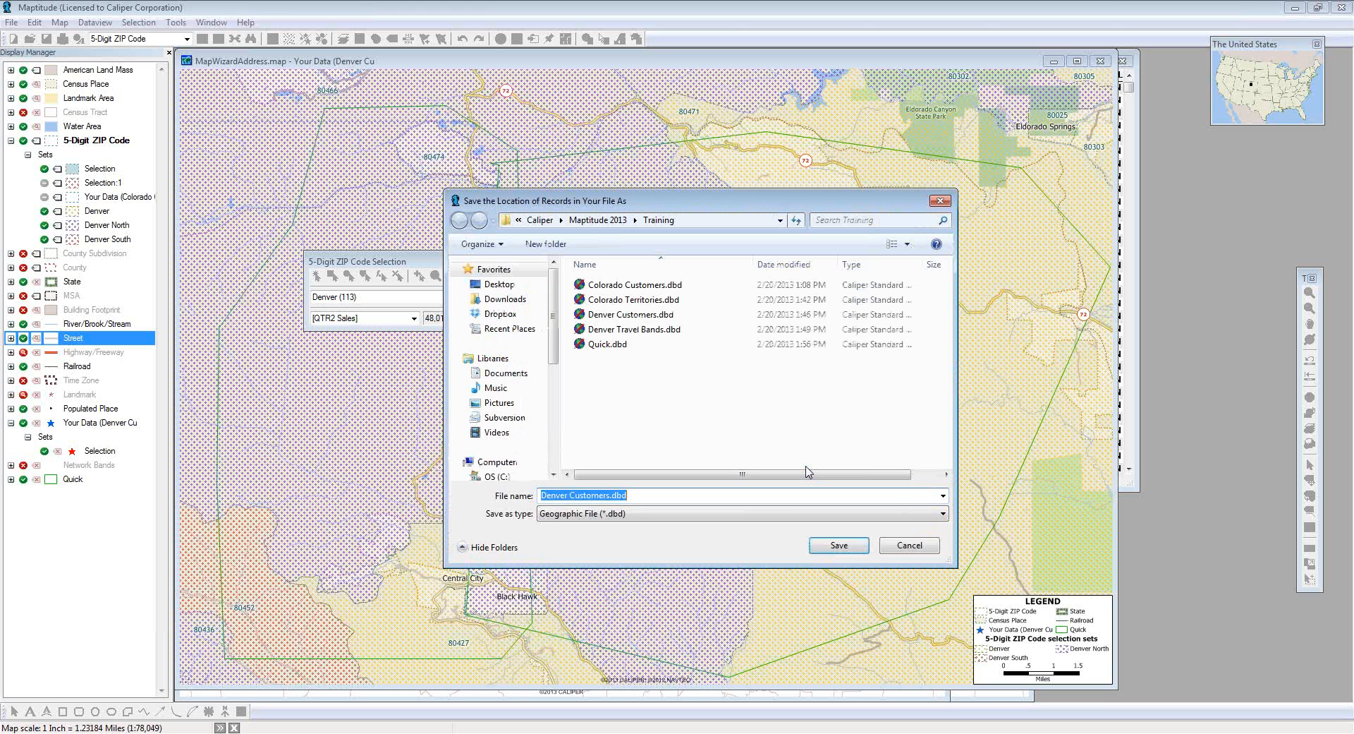
# Step: Save the located records as Denver Customers2 and choose no theme for the new map
pyautogui.click(608, 496)
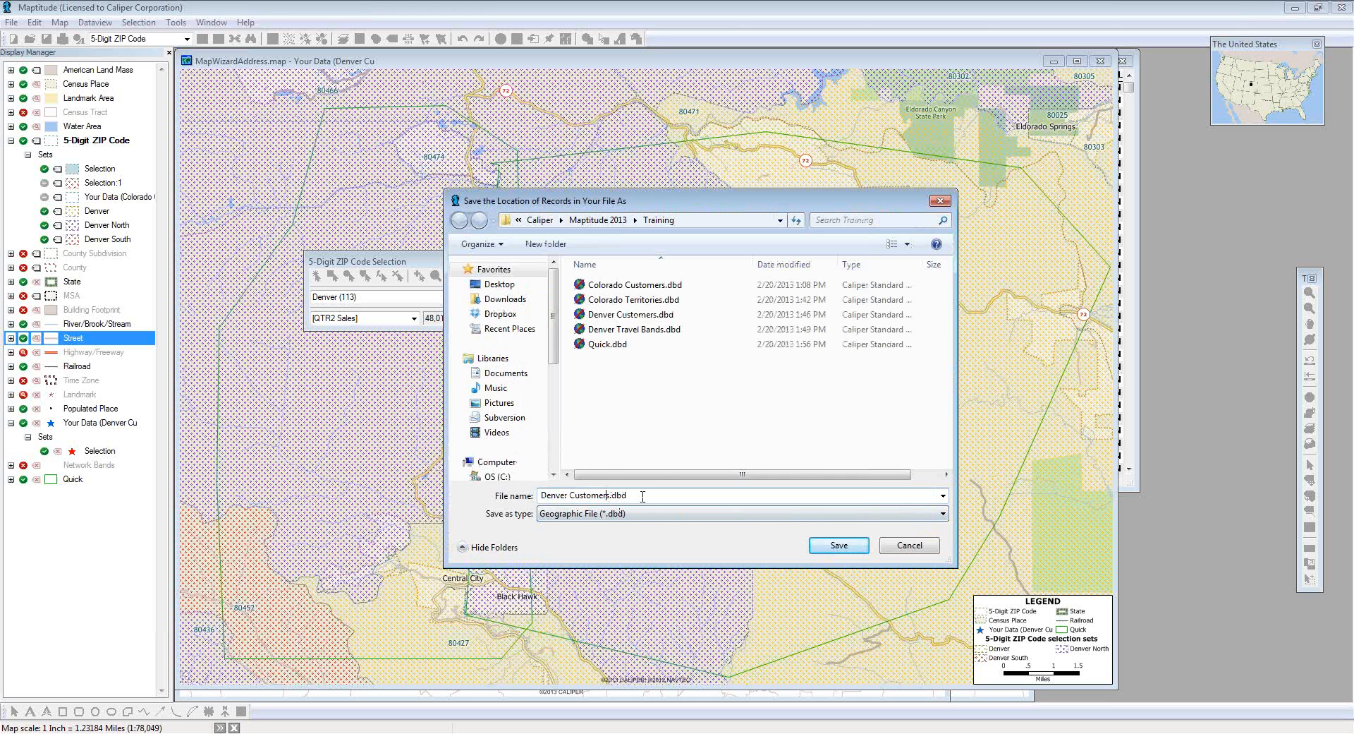
pyautogui.press('Return')
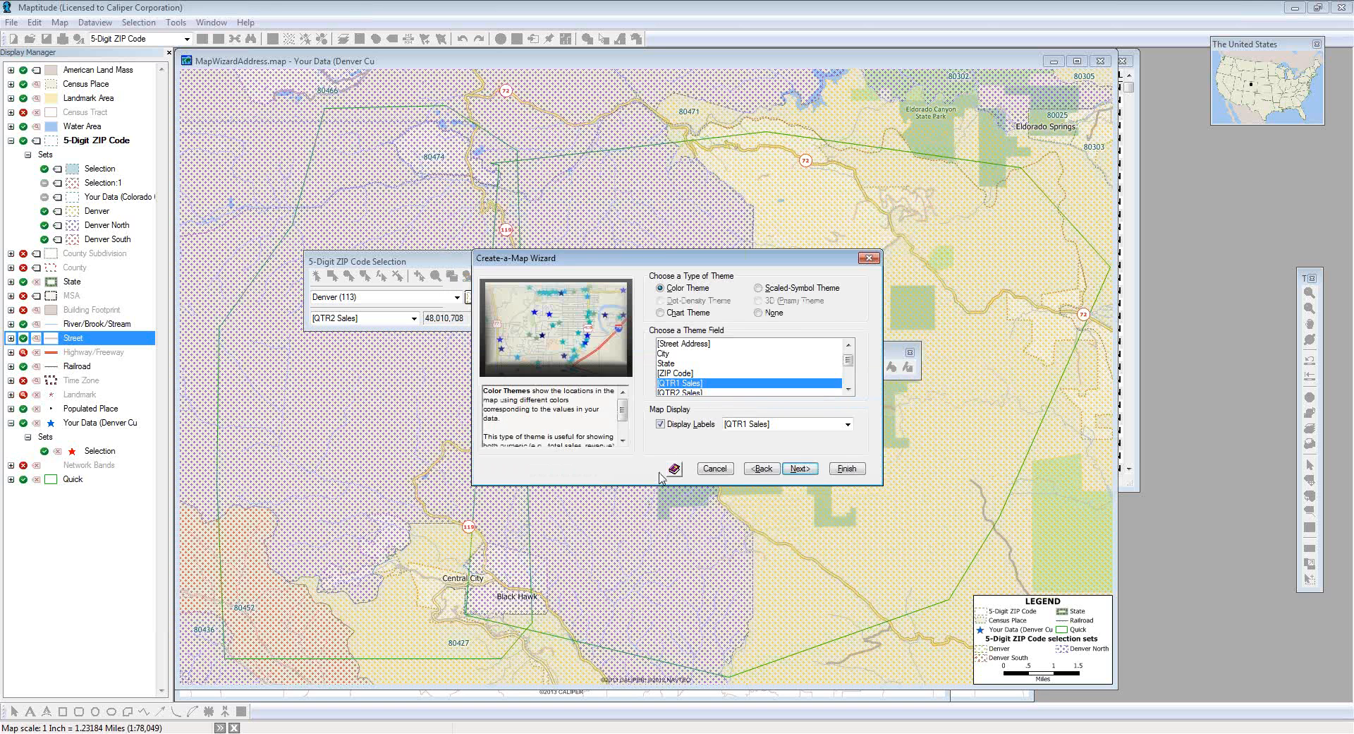
pyautogui.click(775, 315)
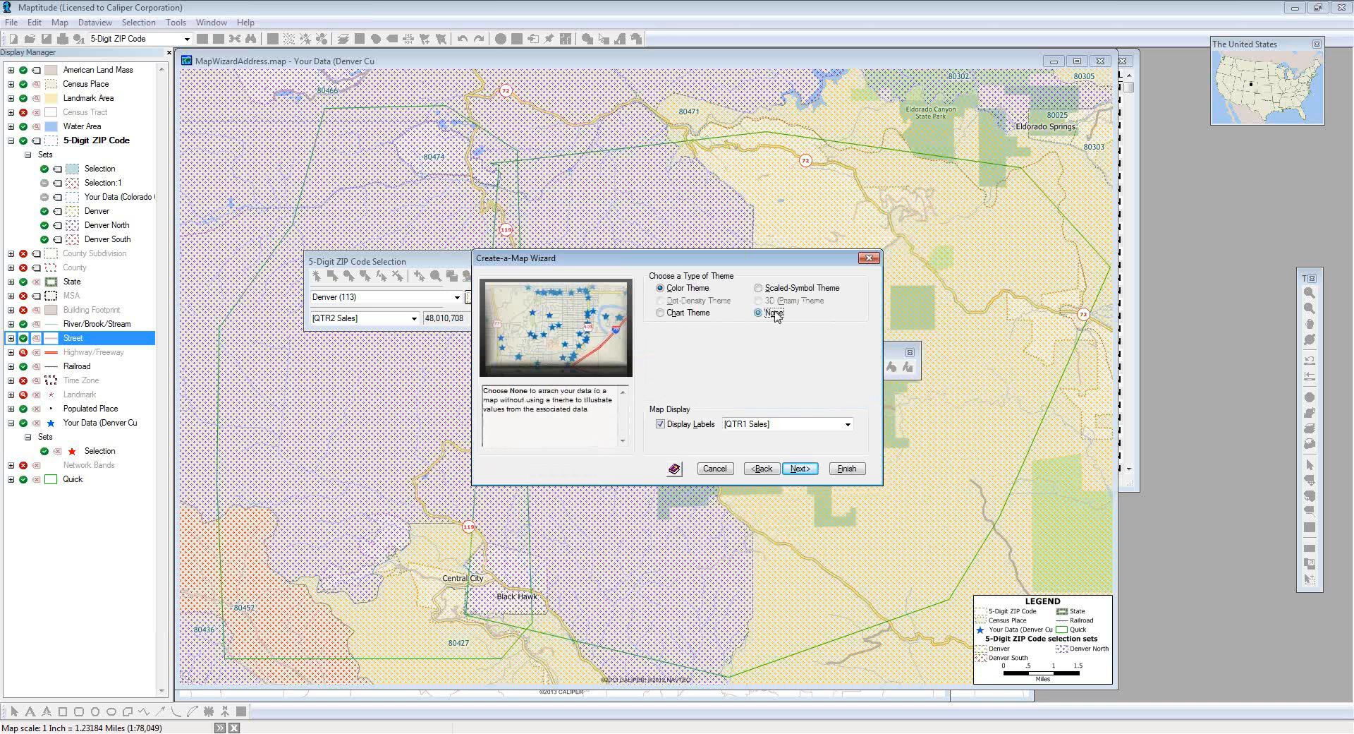
pyautogui.click(808, 467)
# Step: Define a bands analysis with fixed sizes of 5, 10 and 15 miles and population calculated by overlay
pyautogui.click(668, 288)
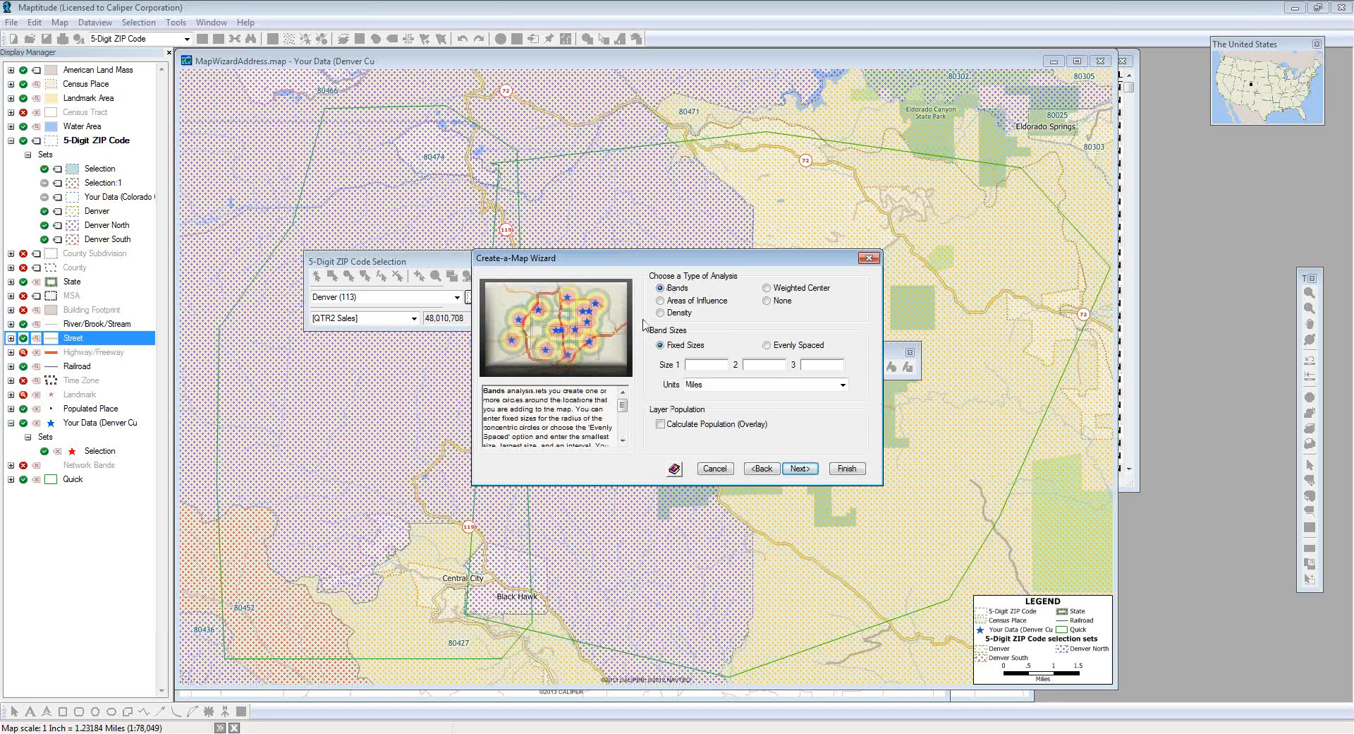
pyautogui.click(705, 364)
pyautogui.write('5')
pyautogui.press('Tab')
pyautogui.write('10')
pyautogui.press('Tab')
pyautogui.write('15')
pyautogui.click(661, 424)
pyautogui.click(846, 468)
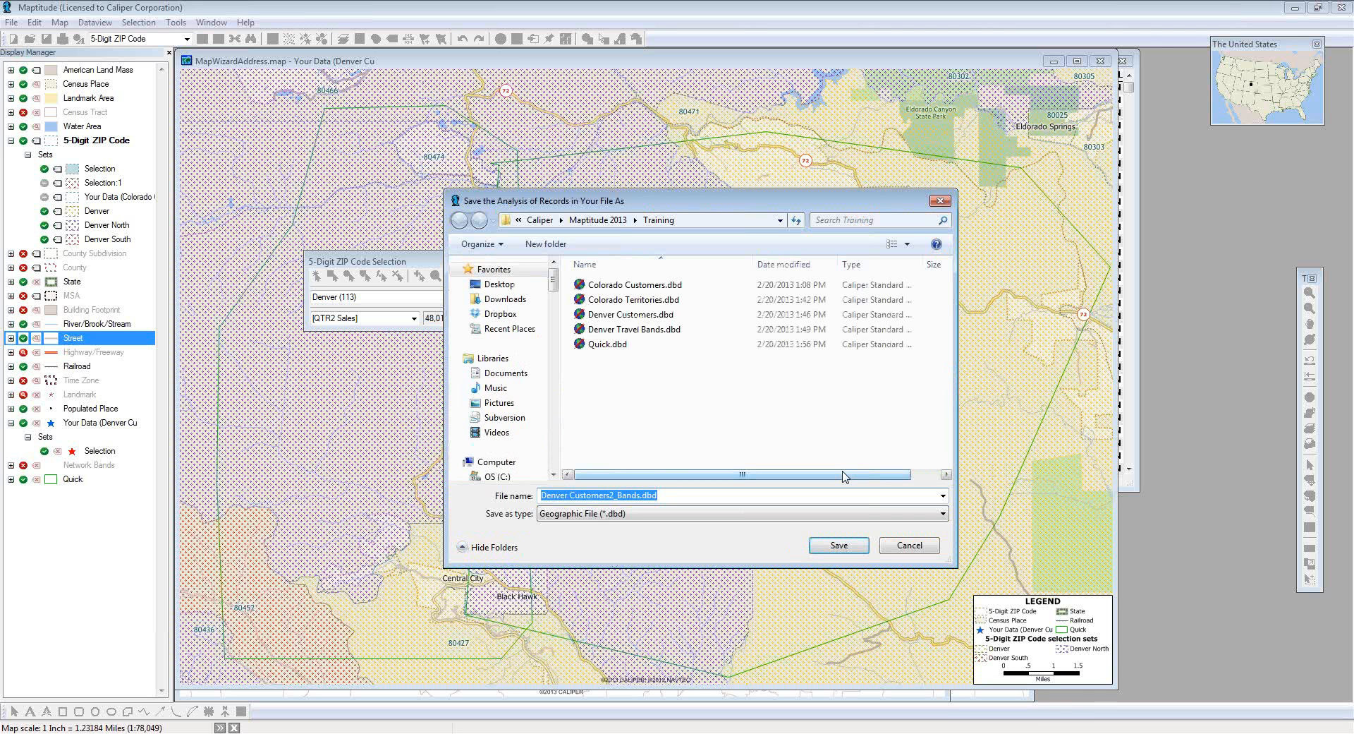
# Step: Save the band analysis as Denver Customers2_Bands.dbd and accept the address-location results to create the map
pyautogui.click(842, 548)
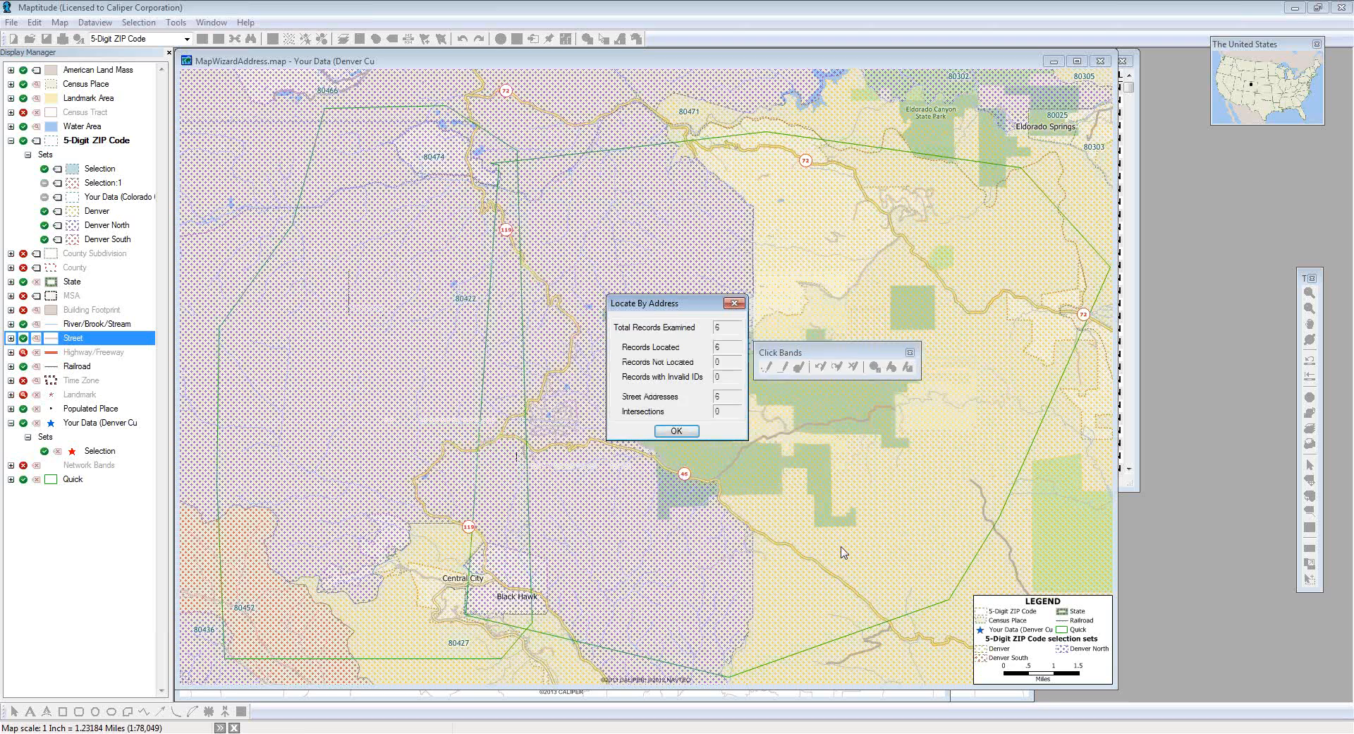
pyautogui.click(679, 431)
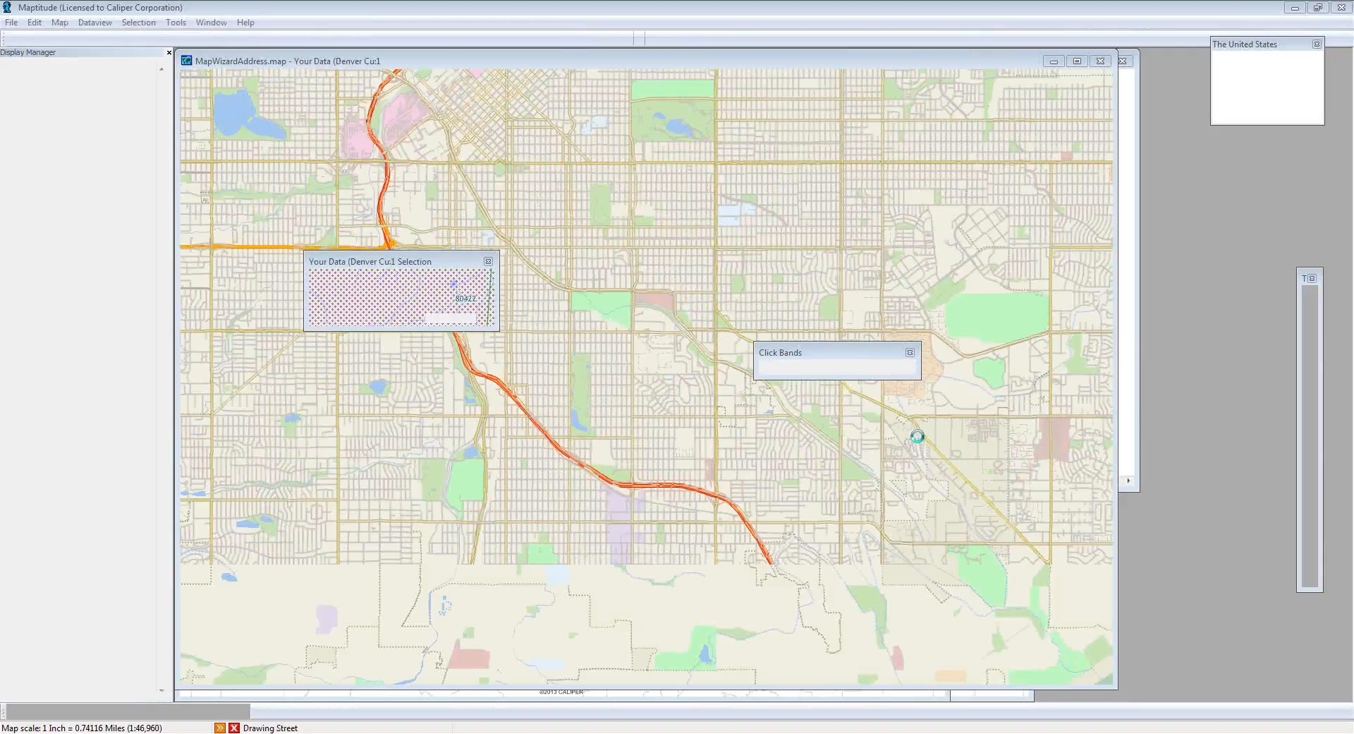
pyautogui.scroll(-4, 562, 385)
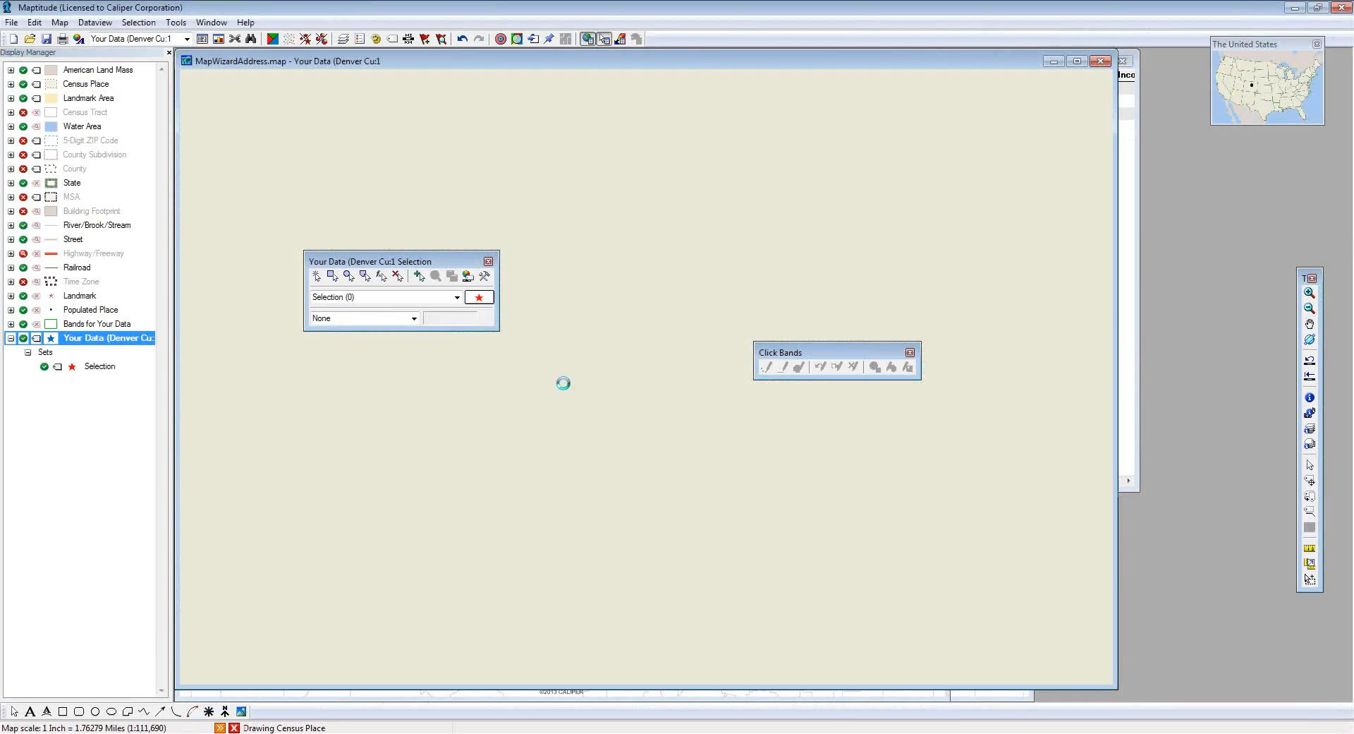
pyautogui.scroll(-3, 577, 382)
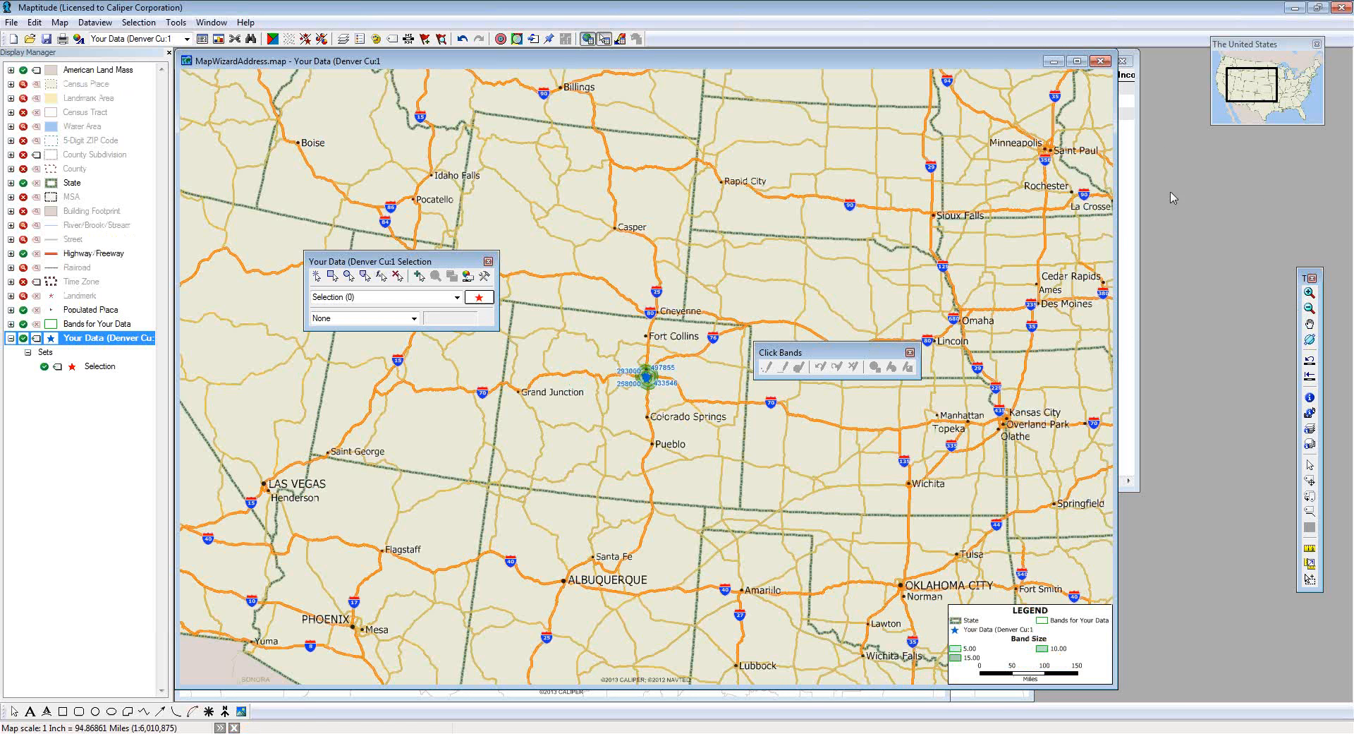
pyautogui.click(1150, 34)
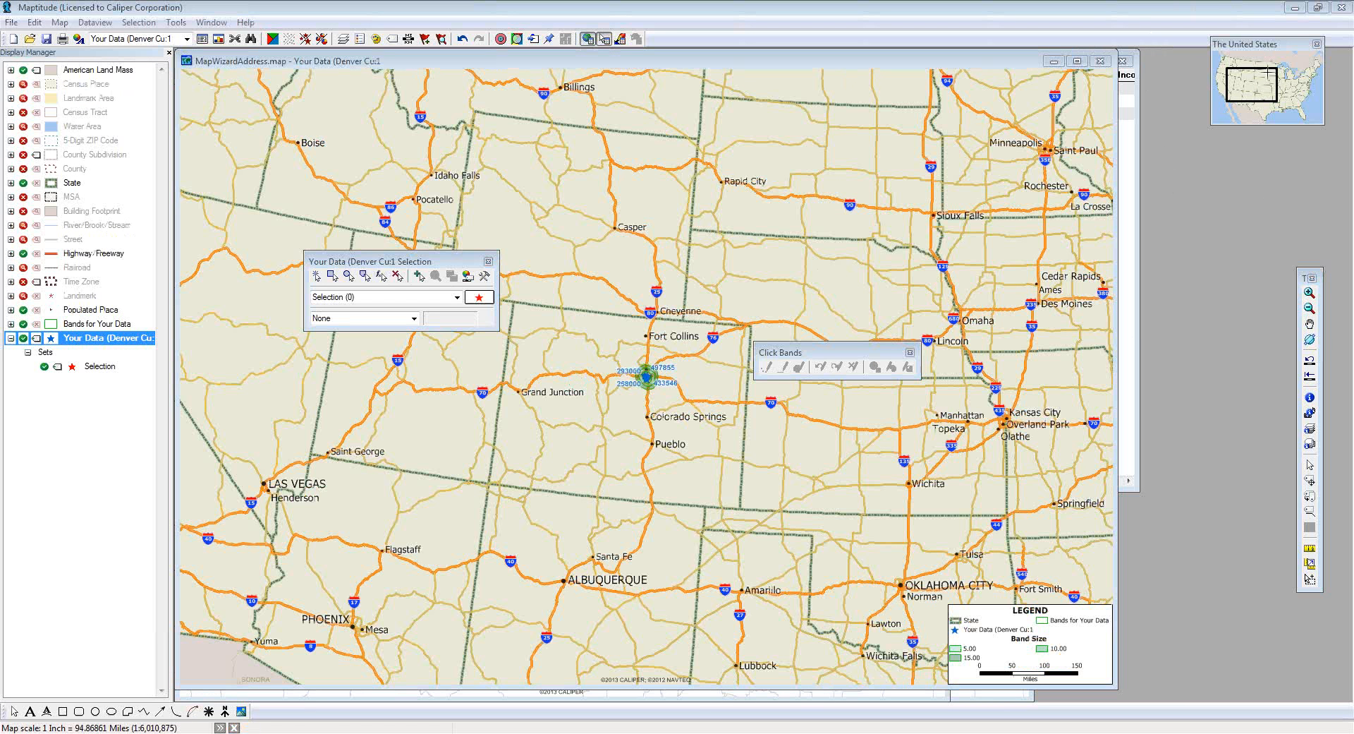
# Step: Open the dataview of the Bands for Your Data layer for the bands around Denver
pyautogui.click(1310, 292)
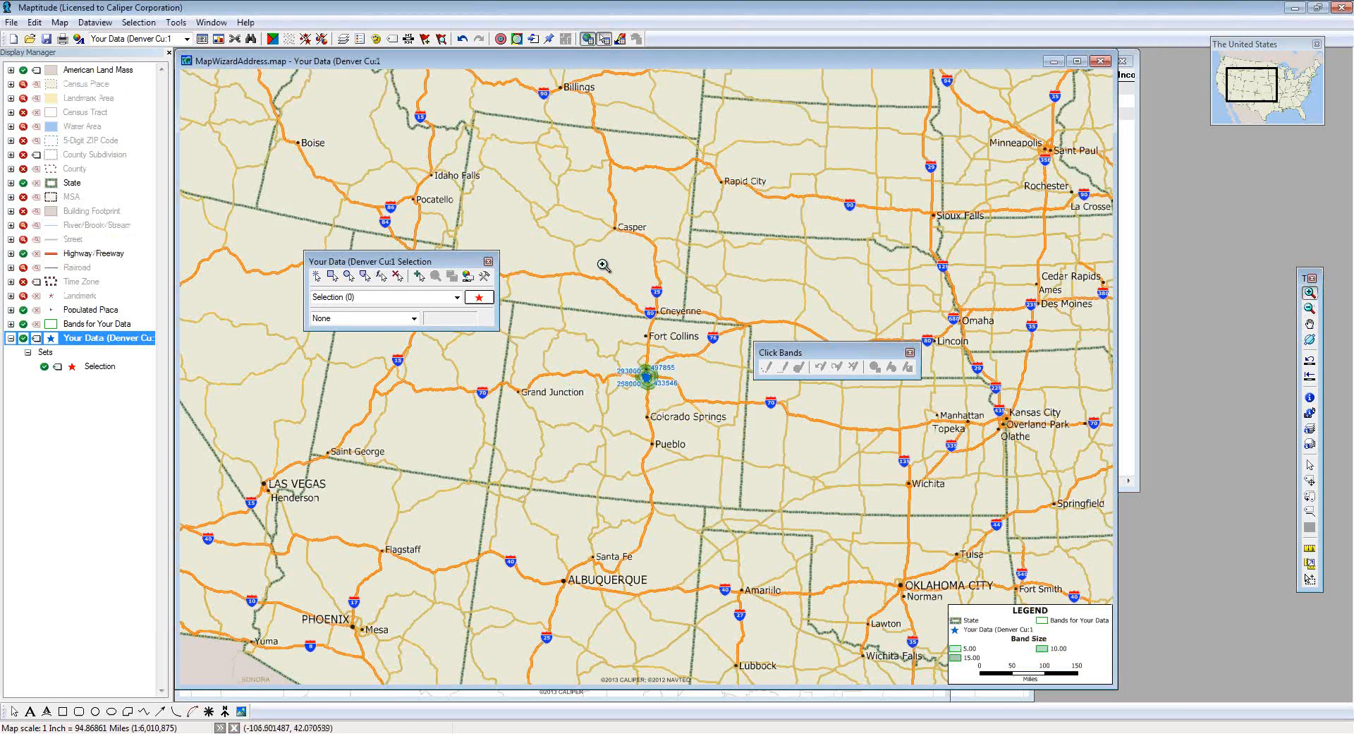
pyautogui.click(632, 372)
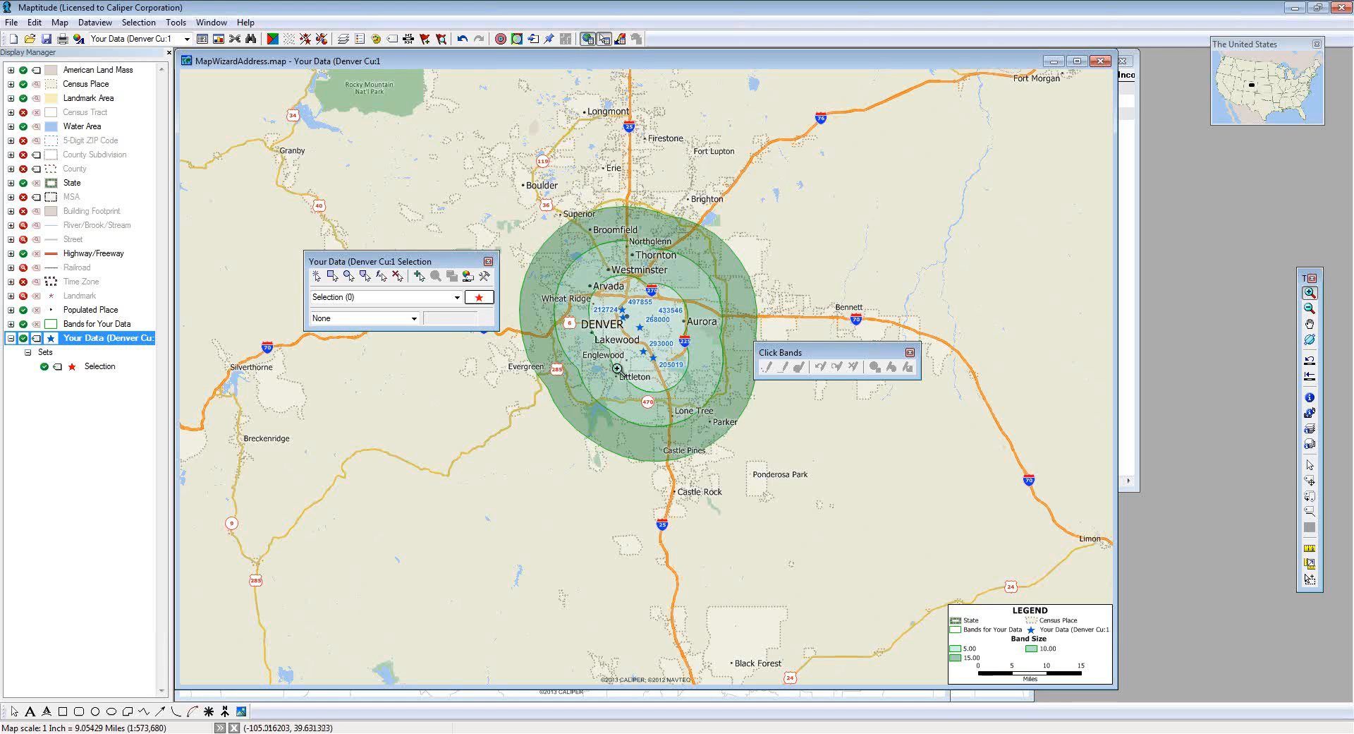
pyautogui.click(665, 360)
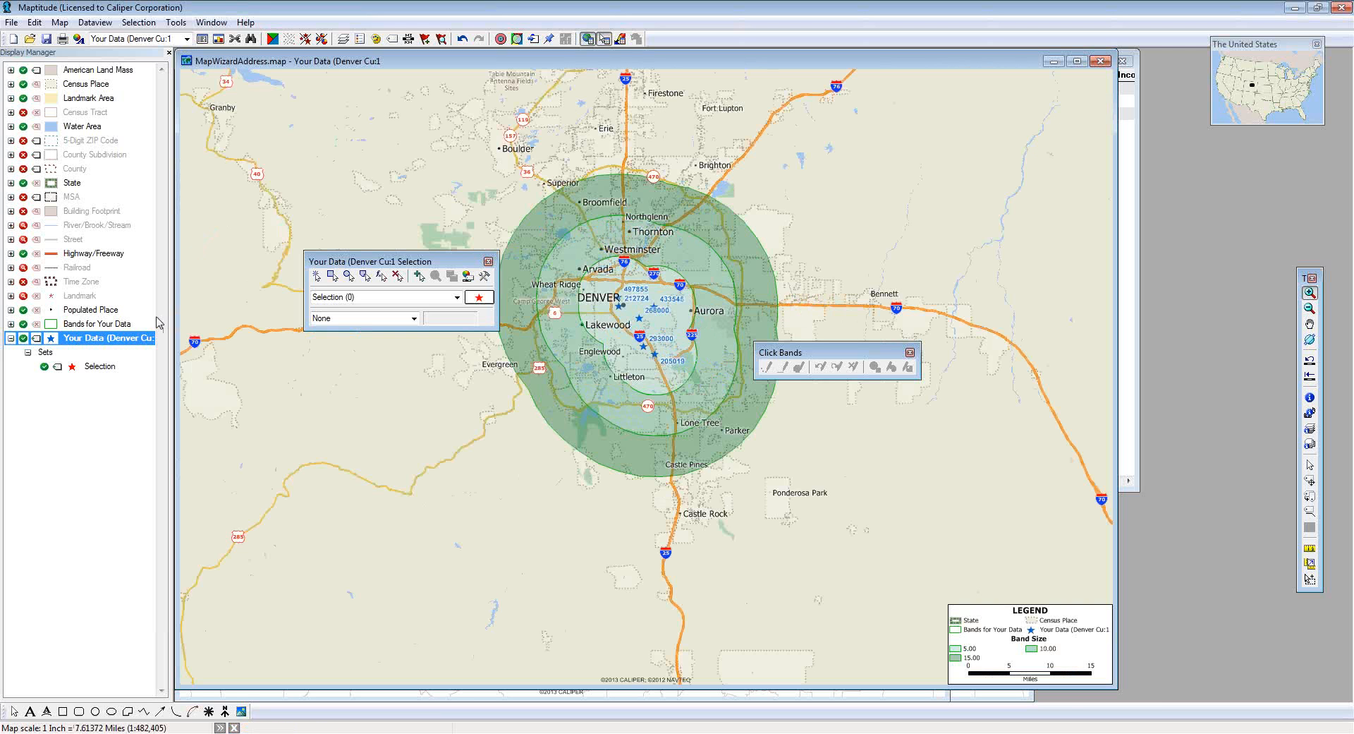
pyautogui.rightClick(109, 323)
pyautogui.click(151, 382)
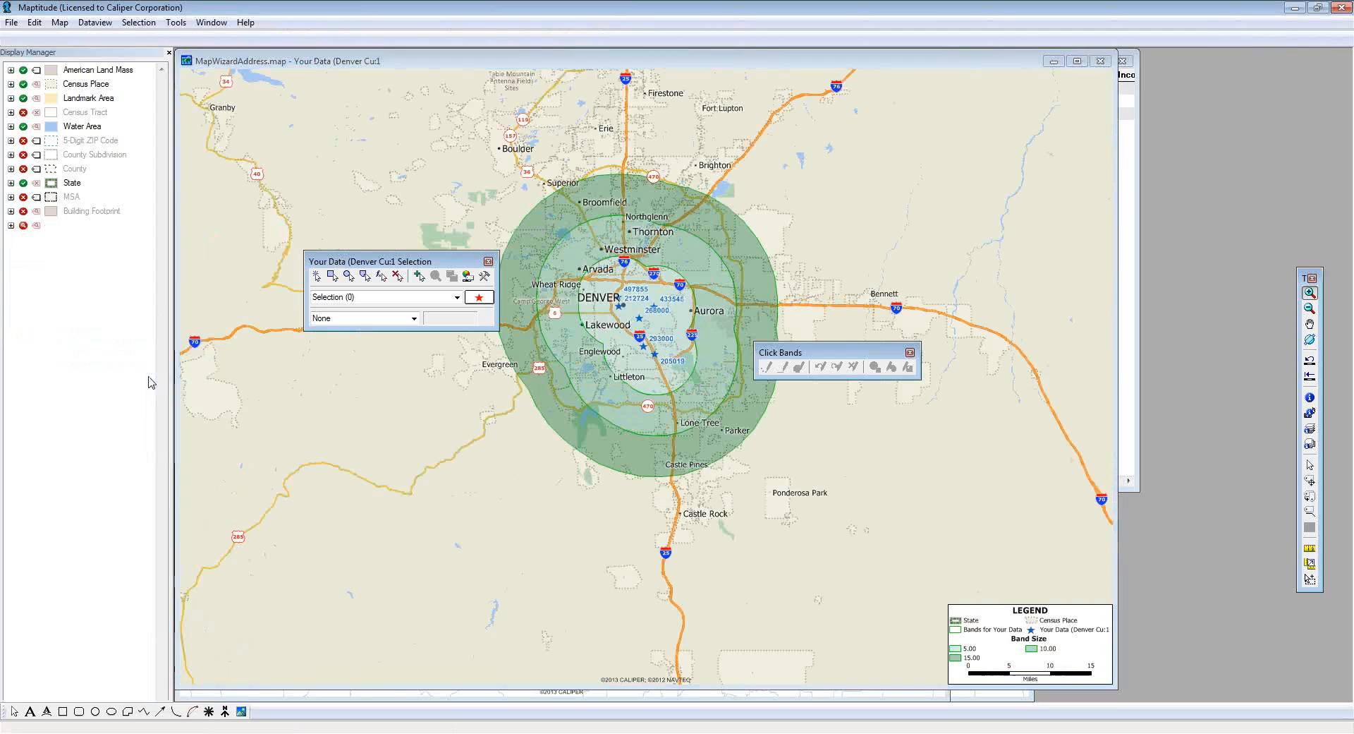
# Step: Examine the estimated median income and under-$10K household income values for each band, then return to the map
pyautogui.click(344, 89)
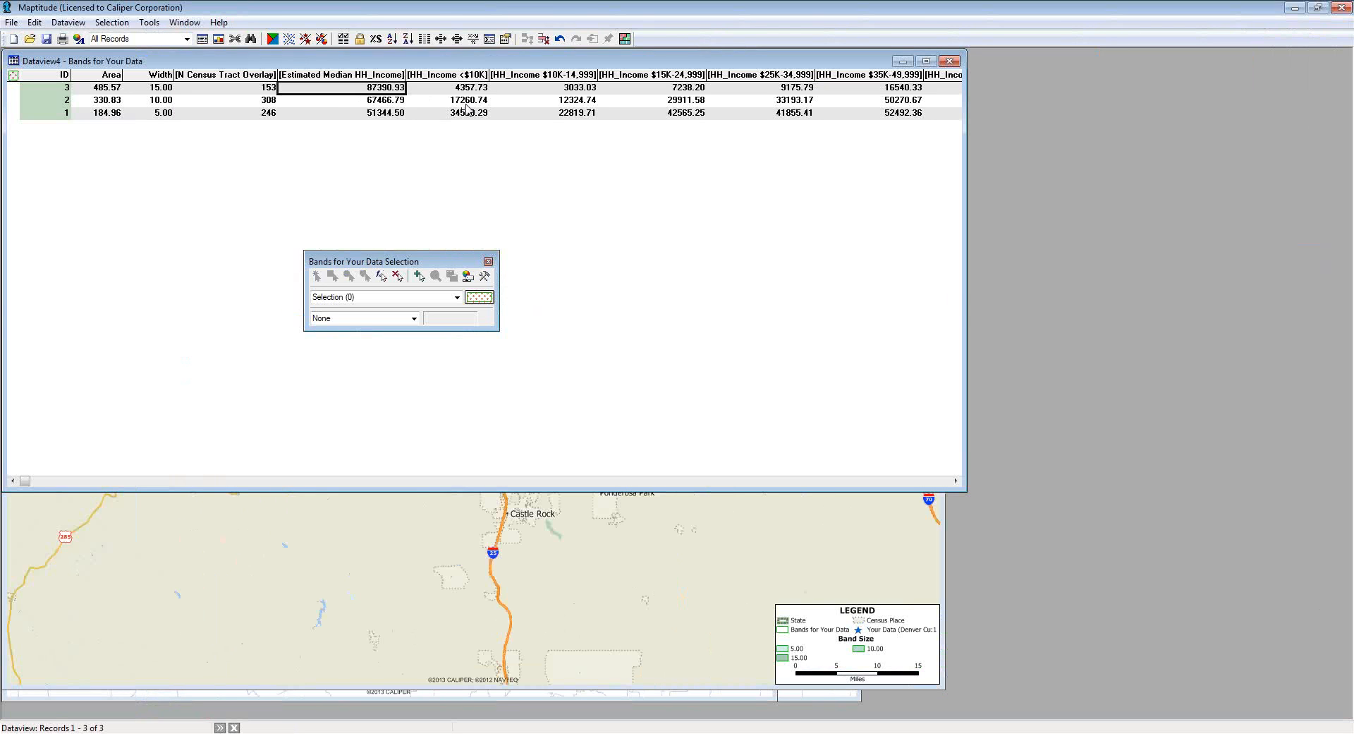
pyautogui.press('Right')
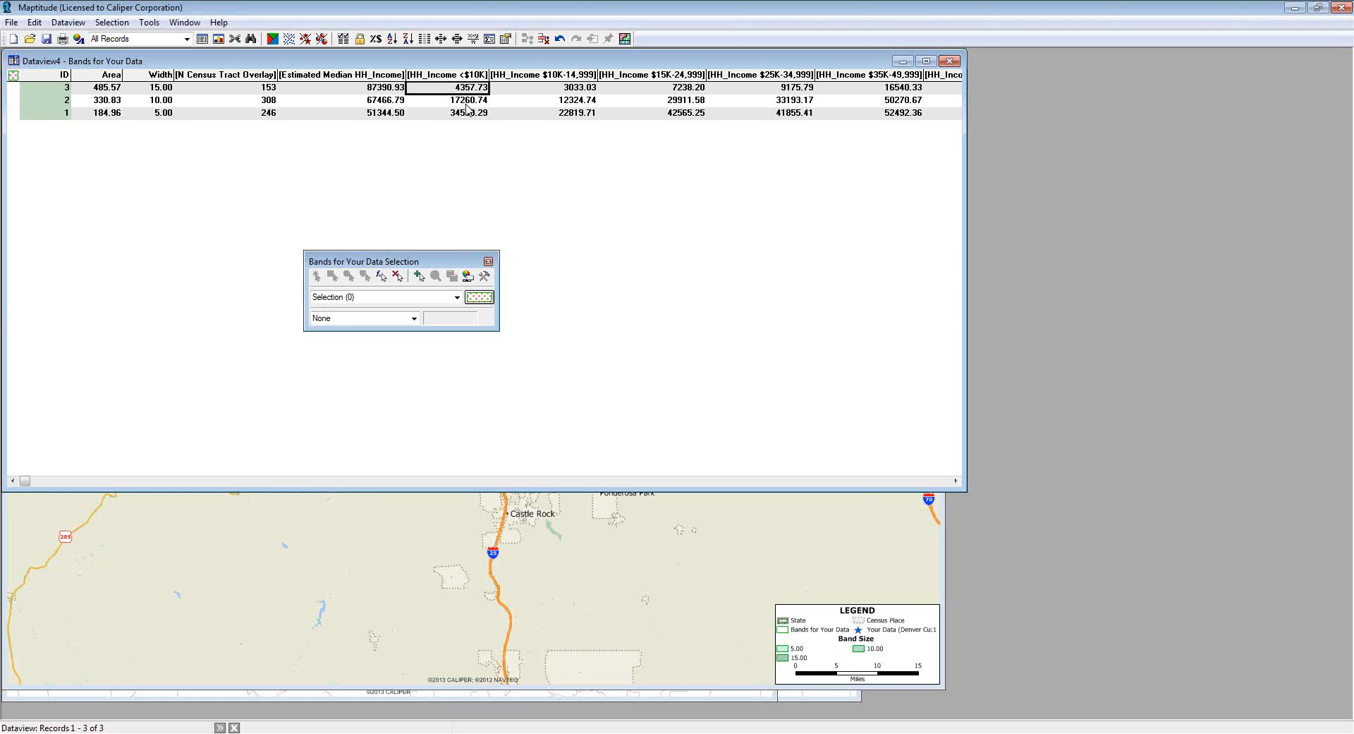
pyautogui.press('Down')
pyautogui.press('Down')
pyautogui.press('Up')
pyautogui.press('Up')
pyautogui.click(776, 579)
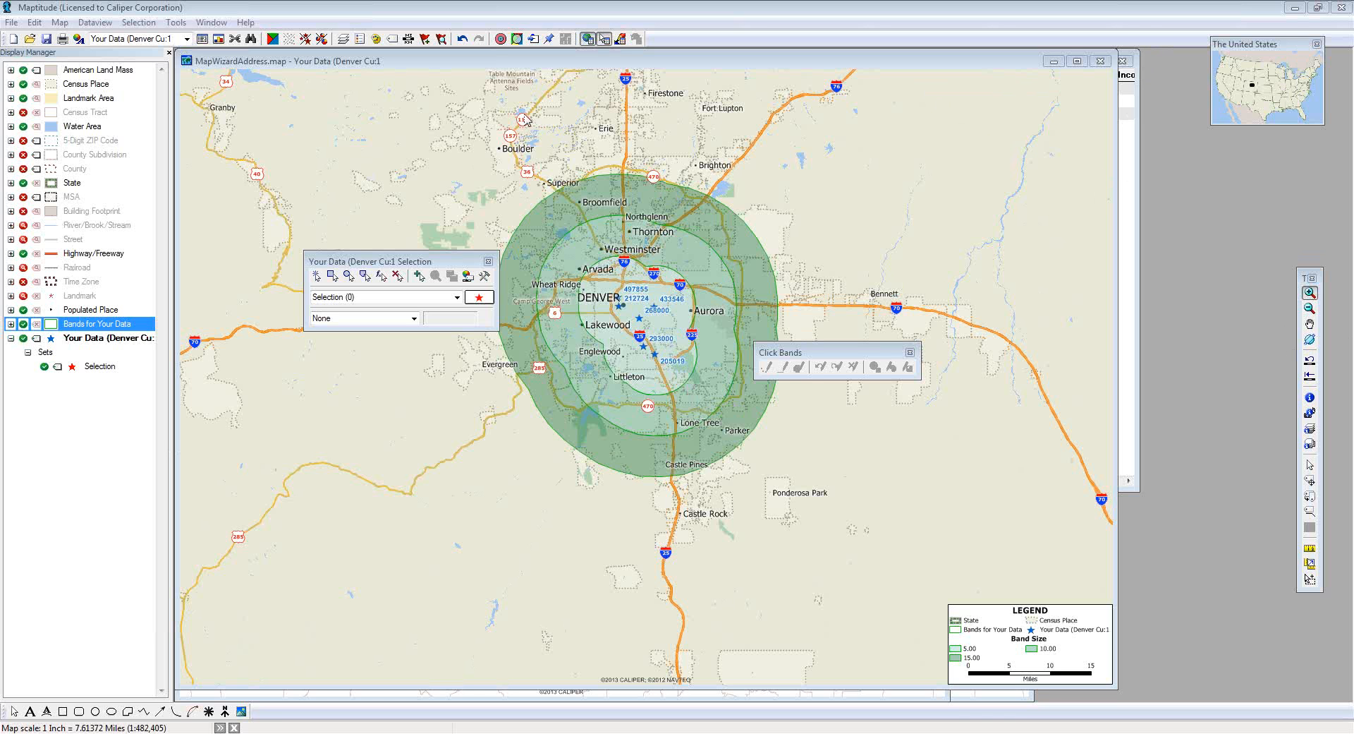
# Step: Close the Click Bands toolbox to clear the view of the area west of Boulder
pyautogui.click(396, 115)
pyautogui.moveTo(393, 100); pyautogui.dragTo(505, 172)
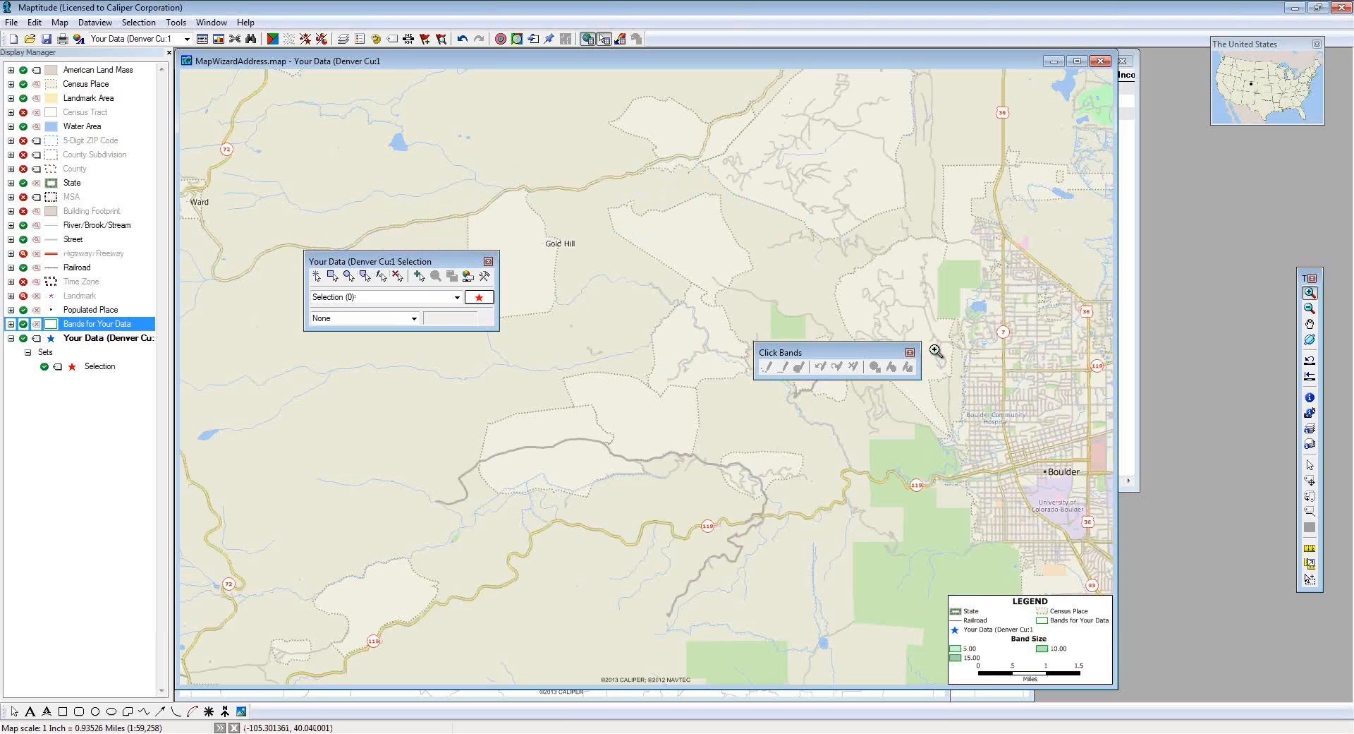
pyautogui.click(910, 354)
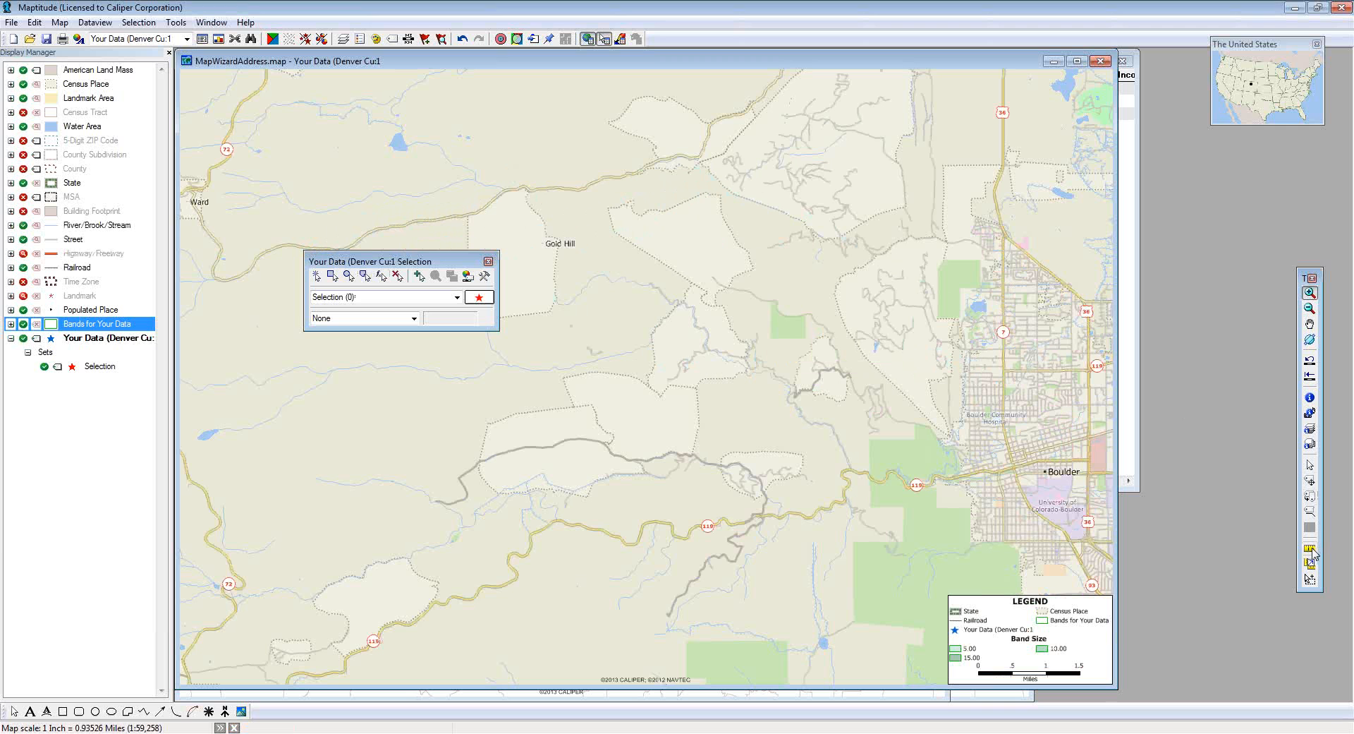
# Step: Measure the distance in miles along the road running just north of Gold Hill, and dismiss the result
pyautogui.click(1310, 550)
pyautogui.click(377, 228)
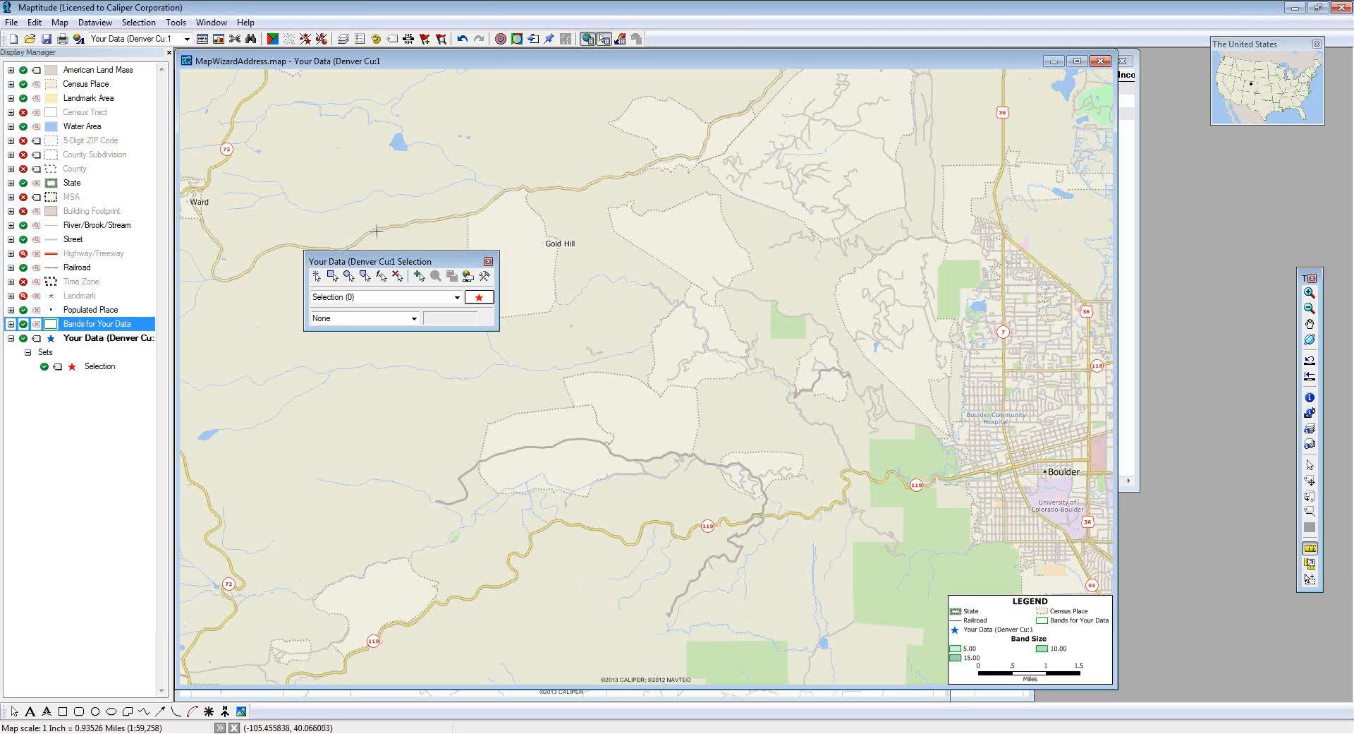
pyautogui.click(434, 218)
pyautogui.click(472, 215)
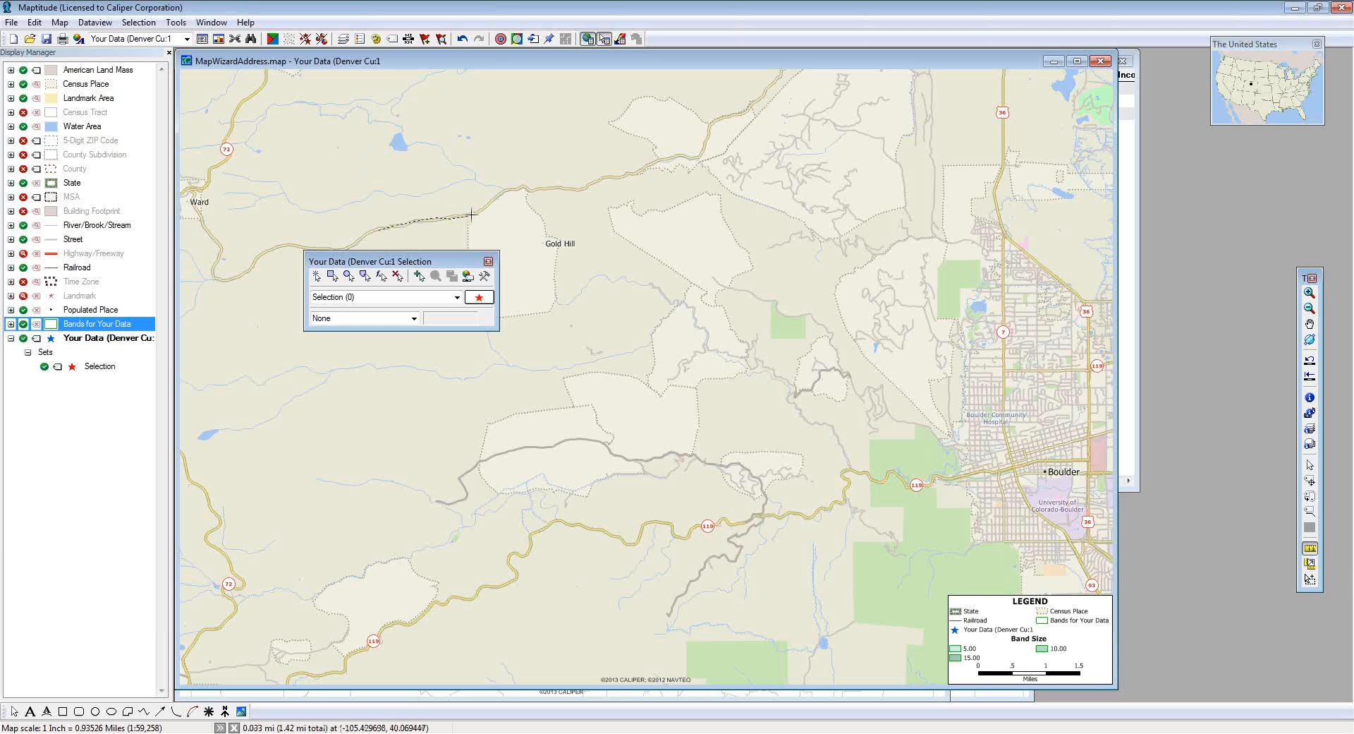
pyautogui.click(487, 204)
pyautogui.click(514, 191)
pyautogui.click(539, 186)
pyautogui.click(548, 188)
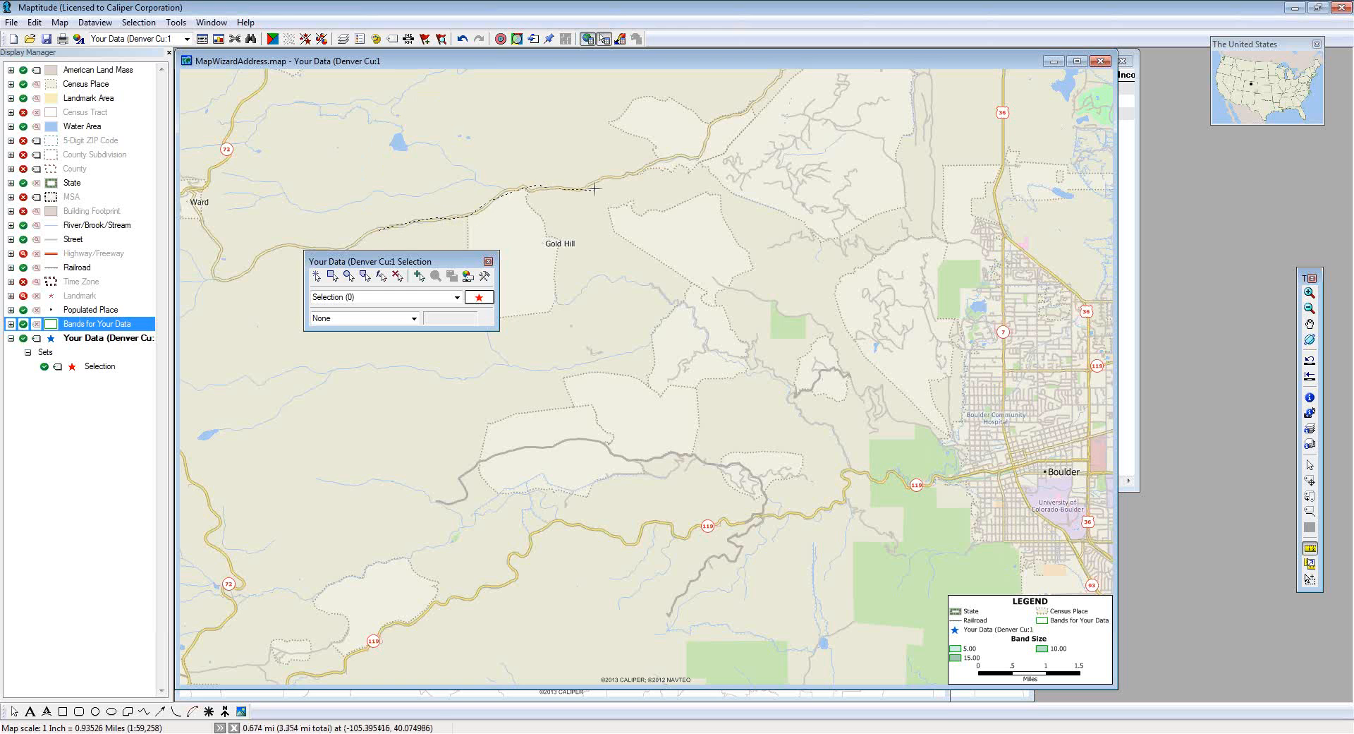
pyautogui.doubleClick(591, 187)
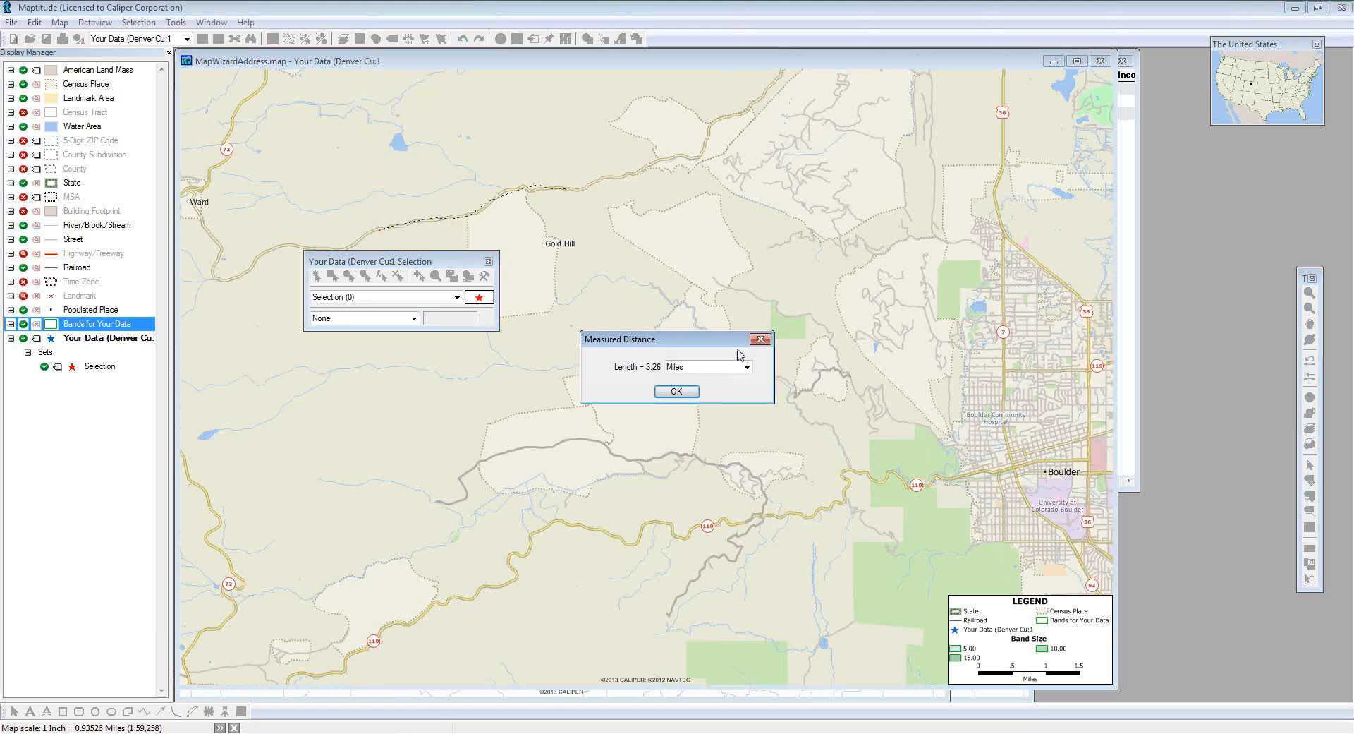
pyautogui.click(760, 339)
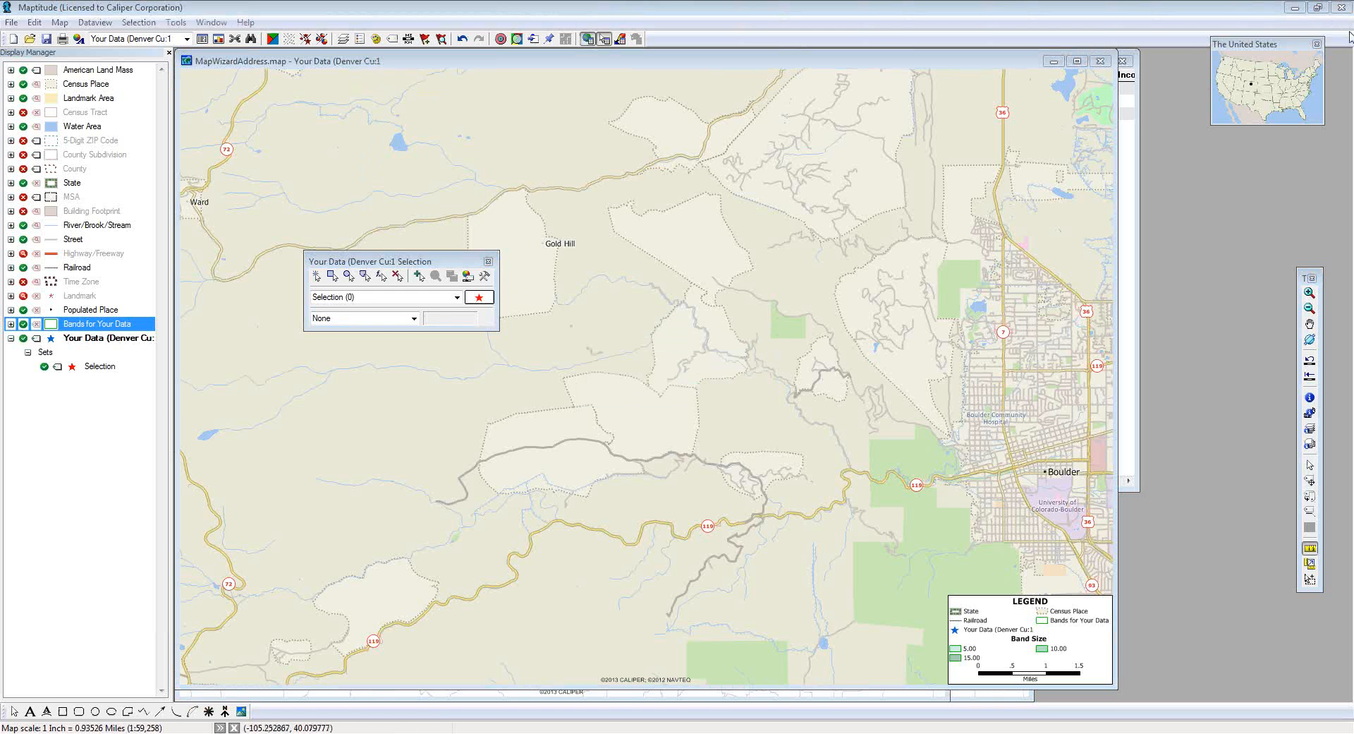